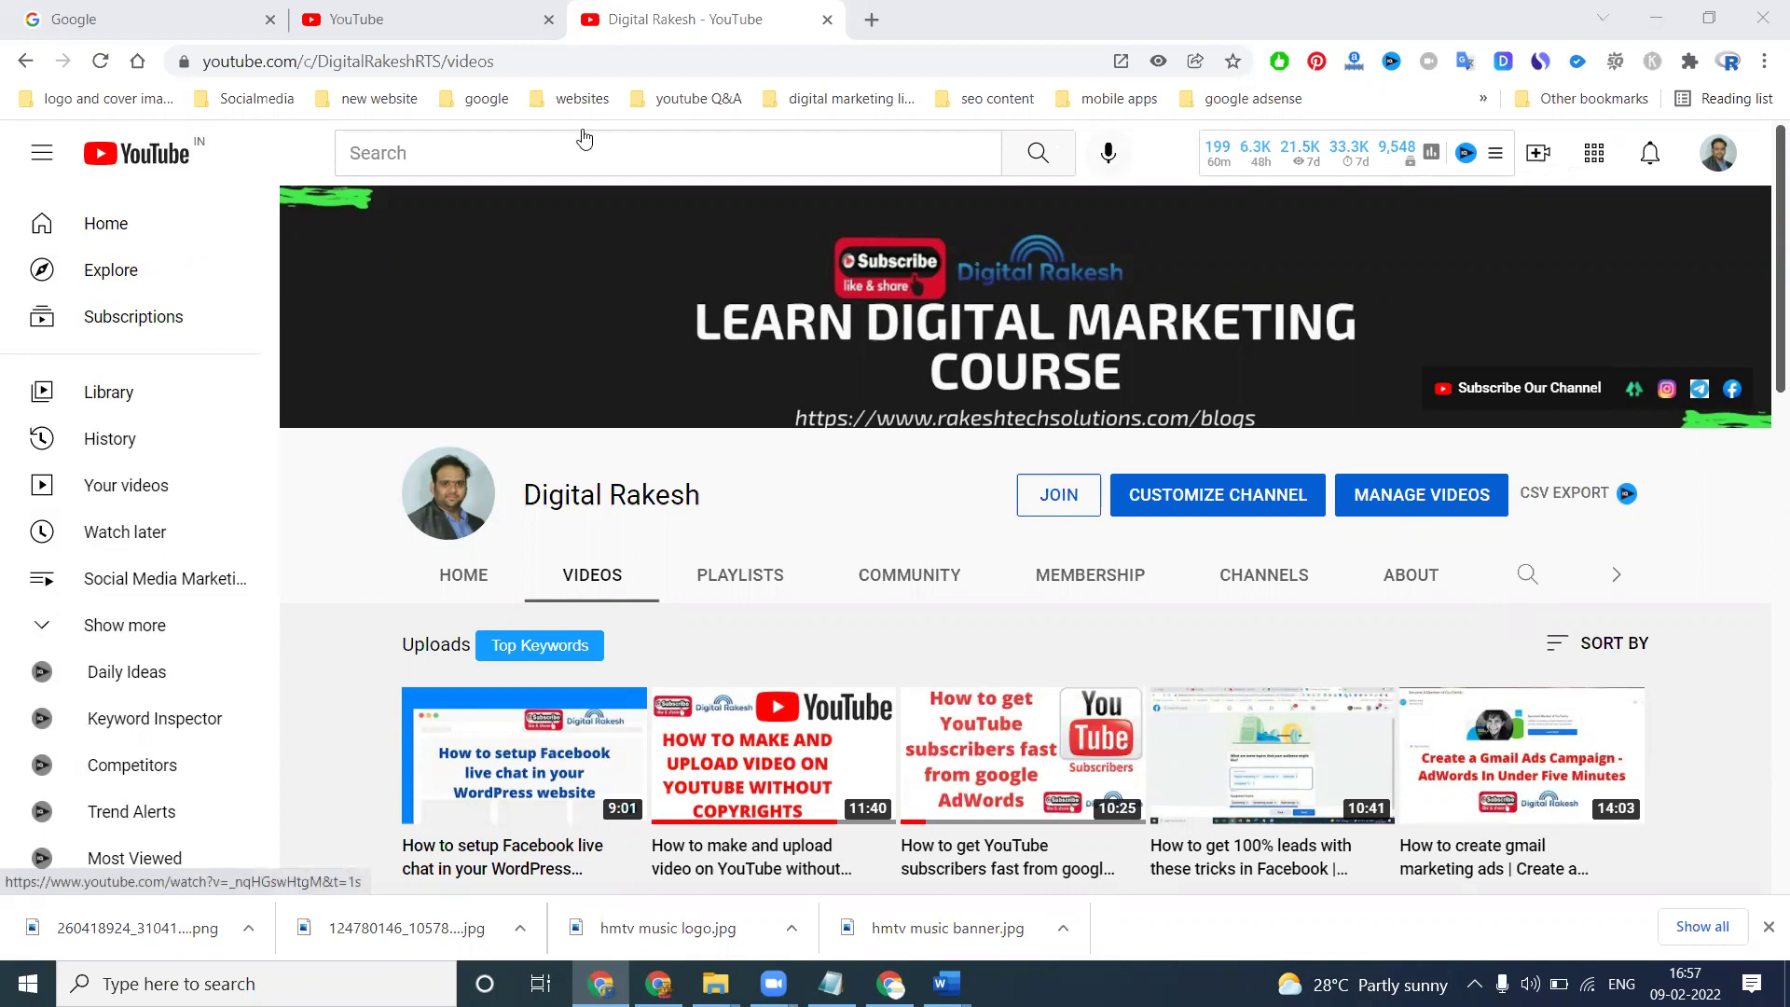
# Switch to the Seasons Indoor Swim website and open its Services page
pyautogui.click(414, 13)
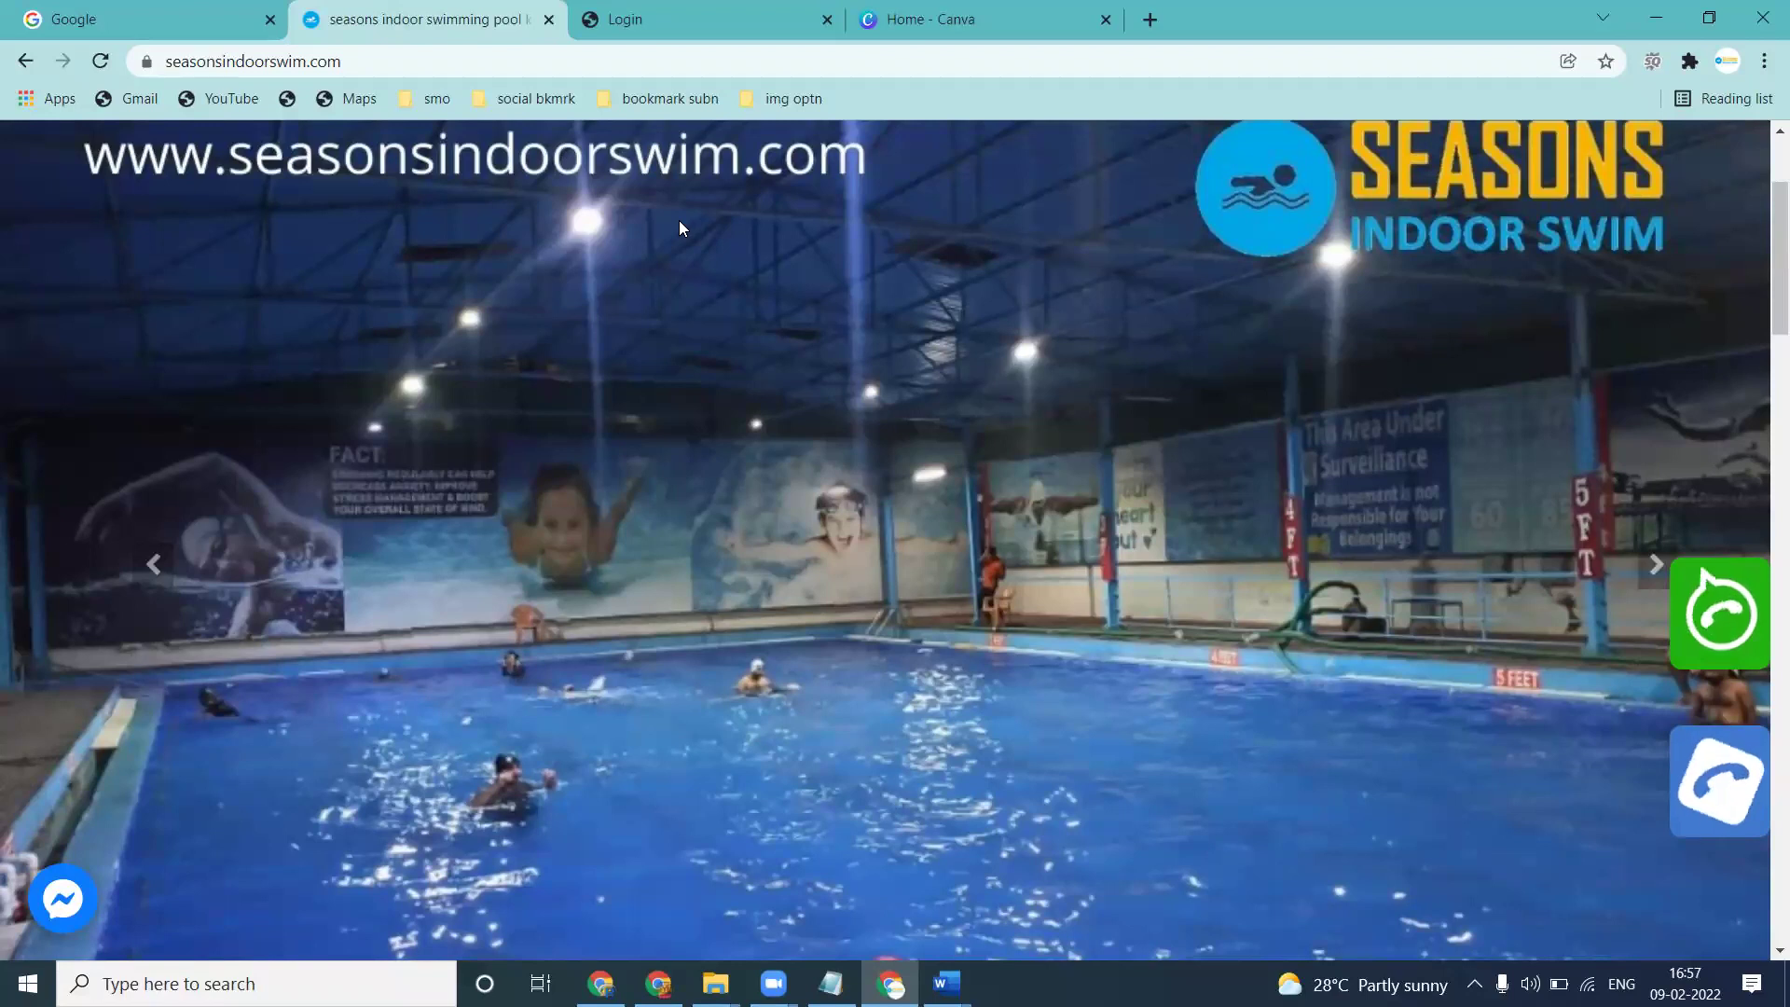
pyautogui.scroll(3, 880, 304)
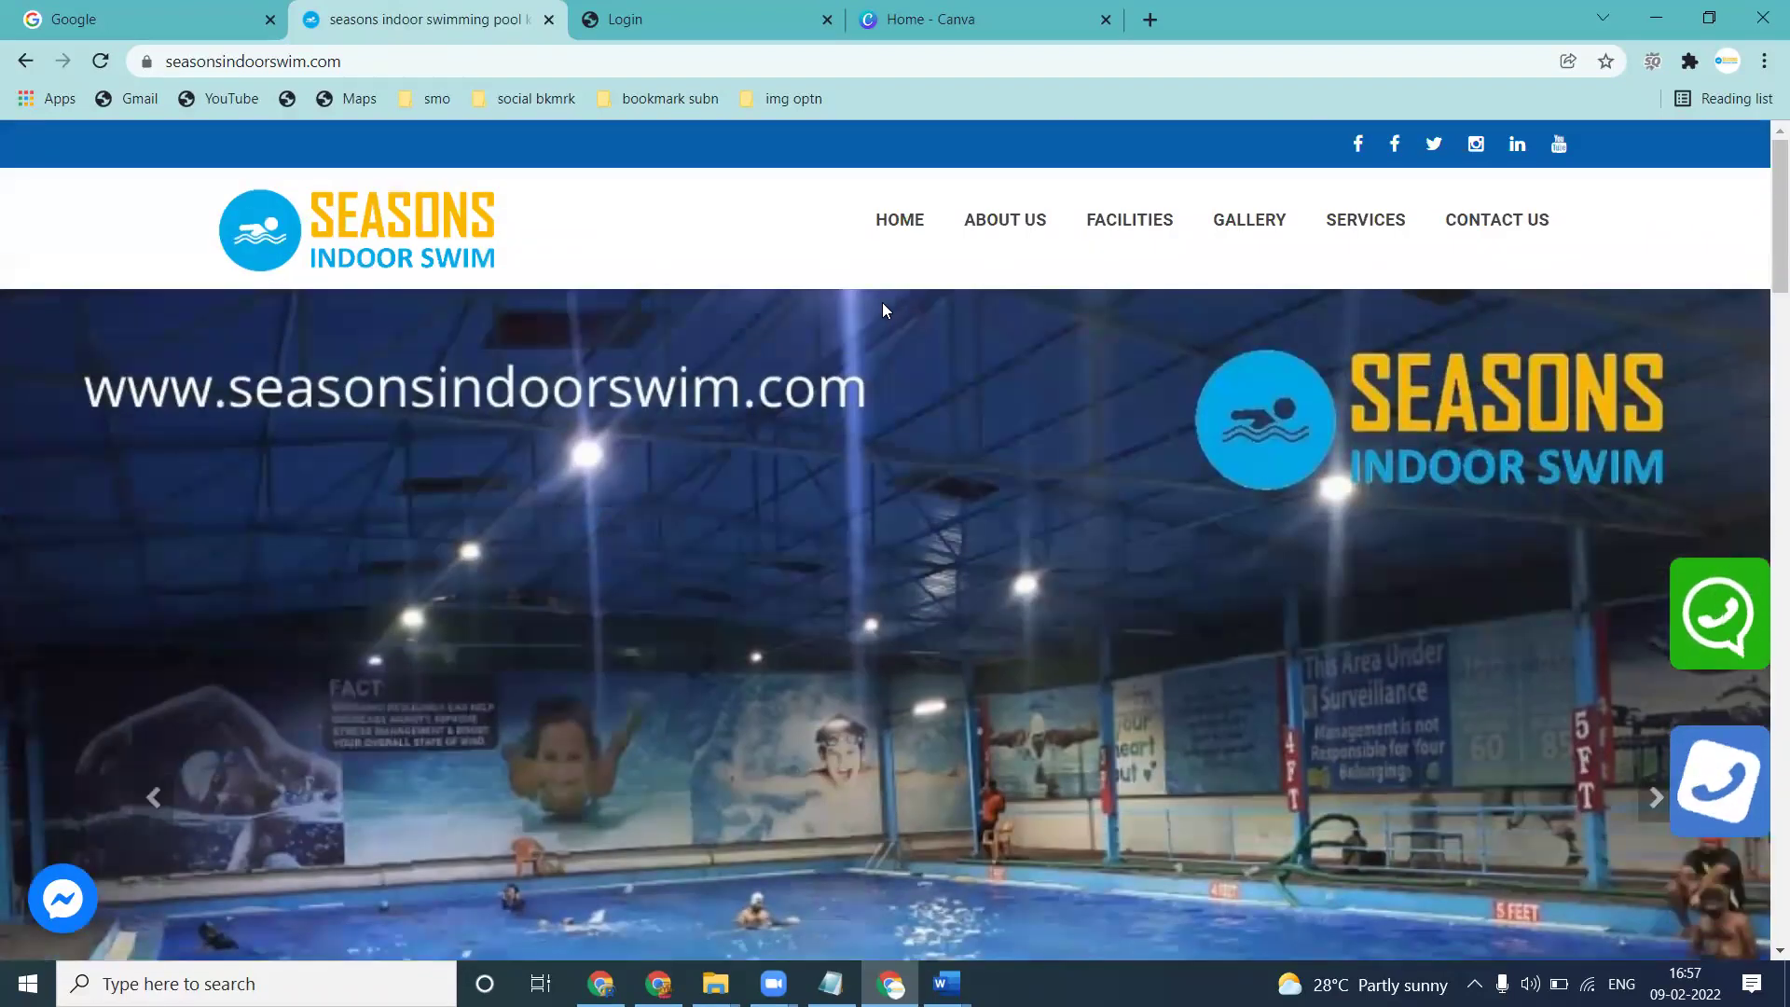
pyautogui.click(1363, 226)
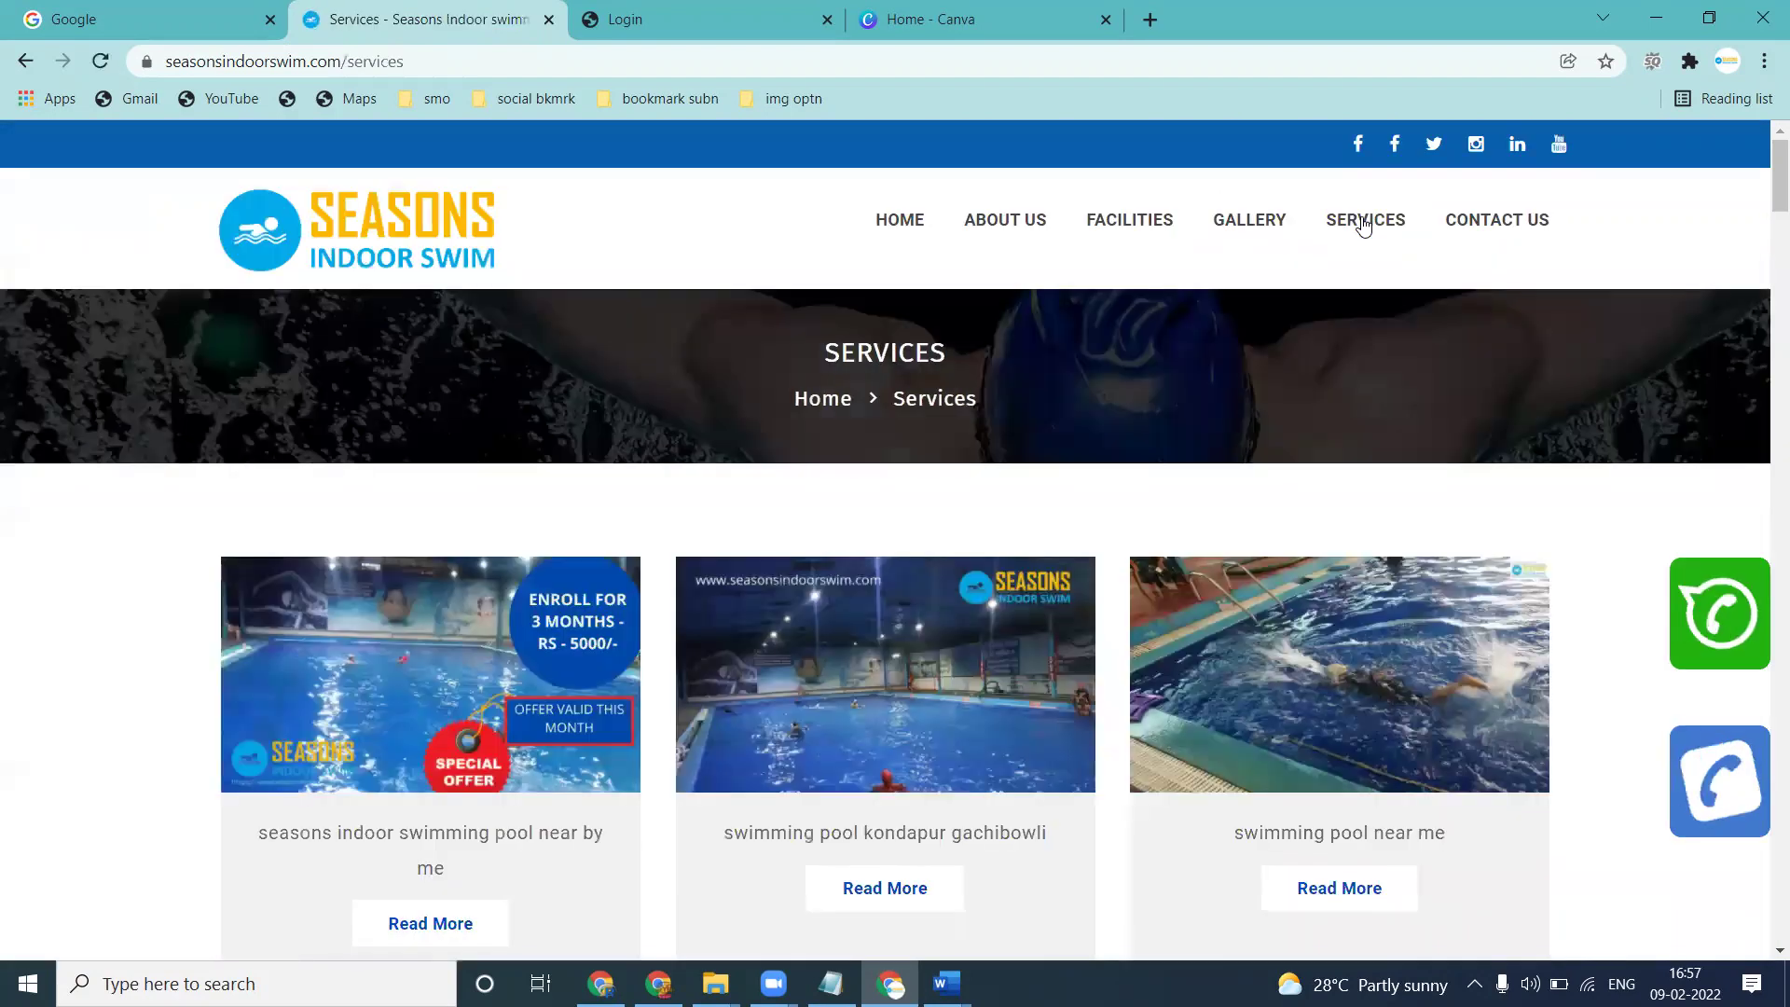
# Search Google for "swimming pool in kondapur" and look through the map listings and organic results
pyautogui.click(90, 11)
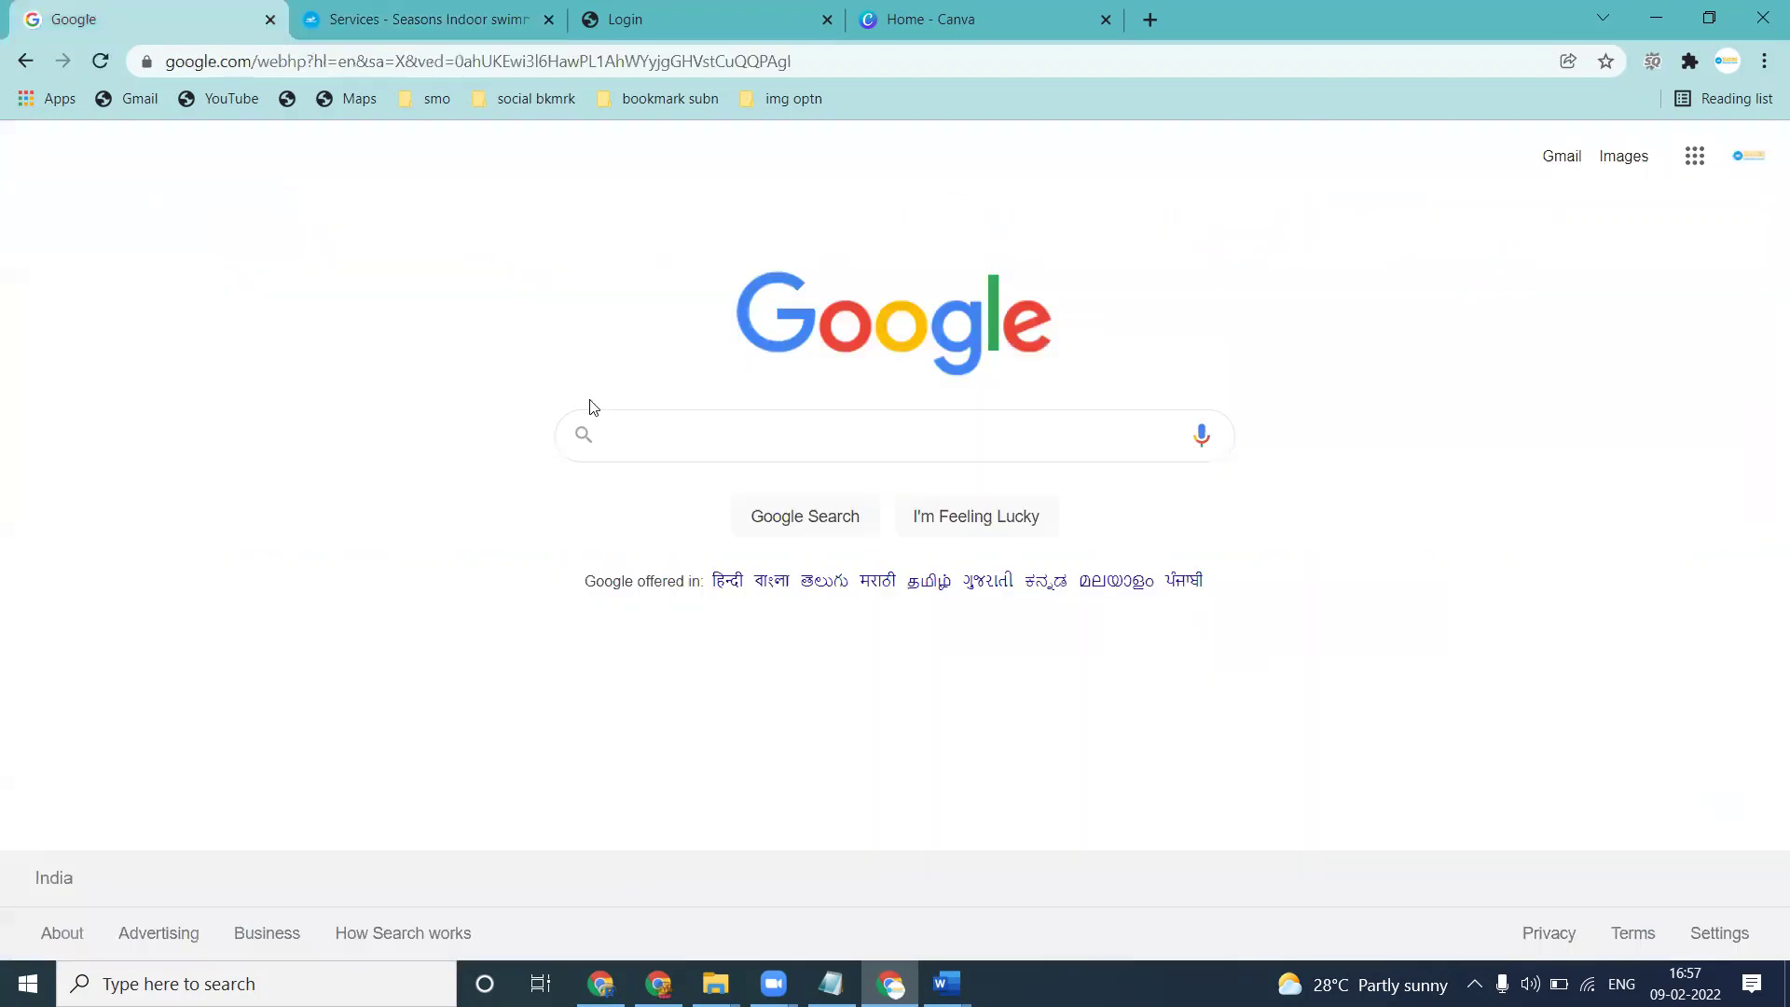
pyautogui.write('swimmin')
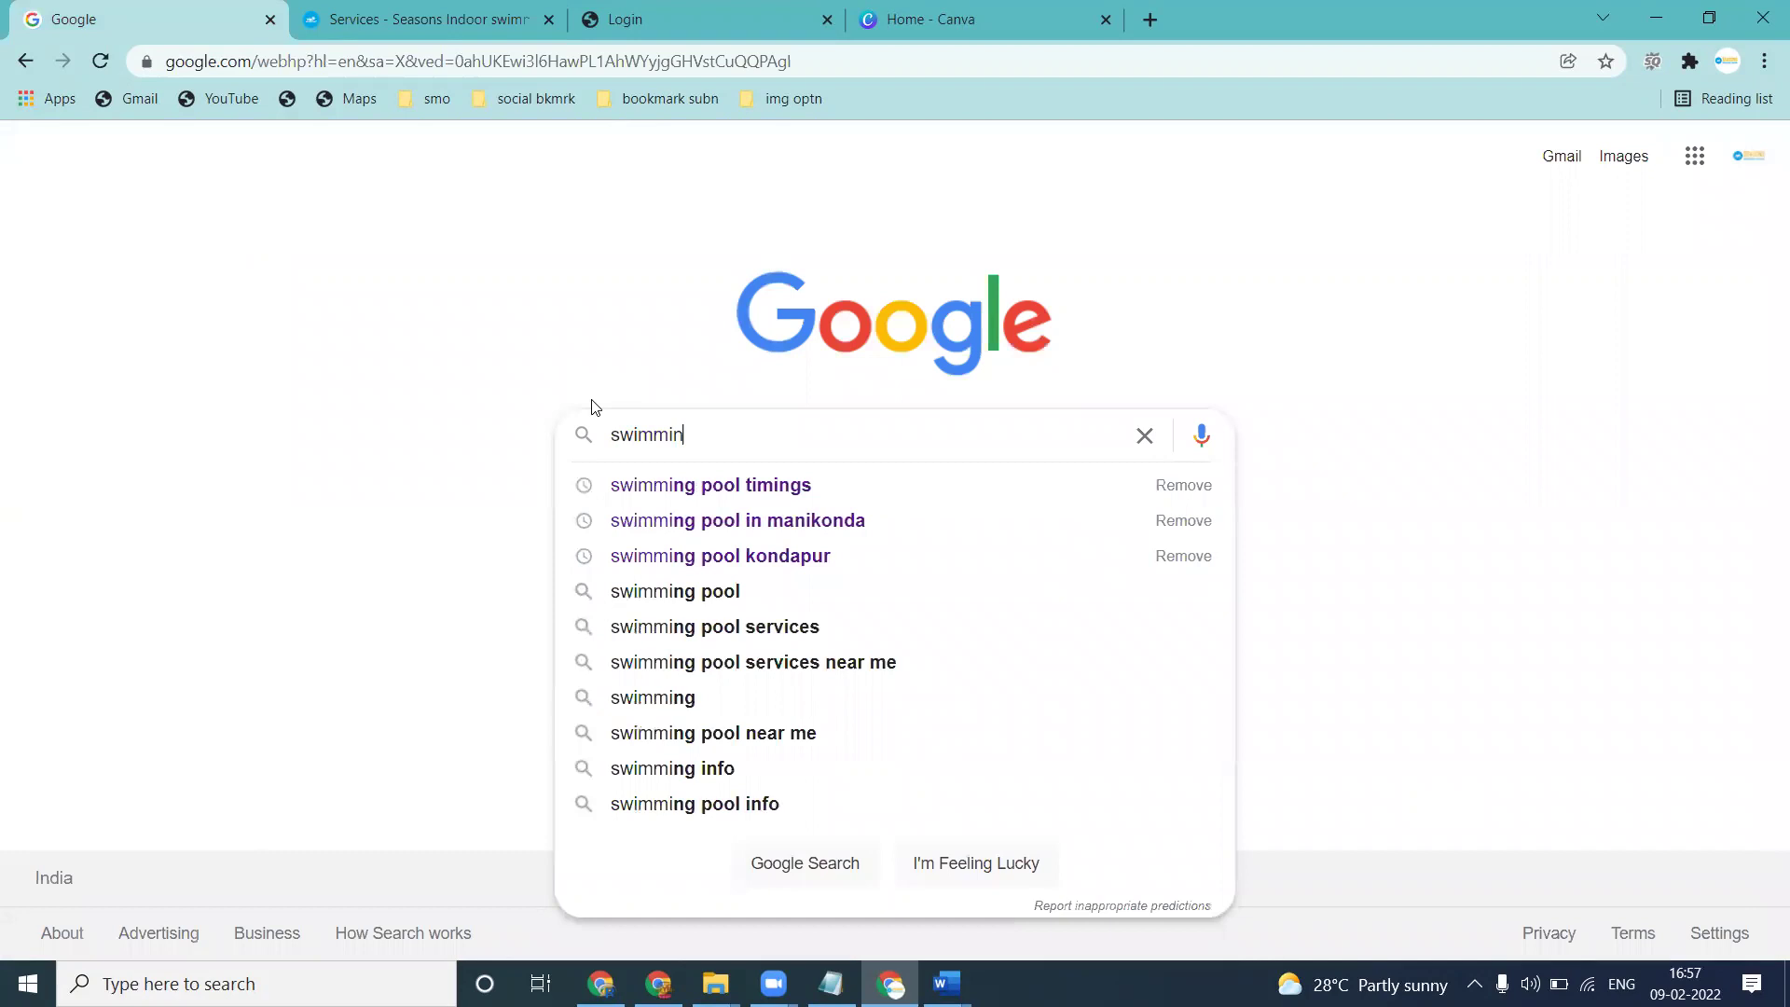
pyautogui.write('g pool i')
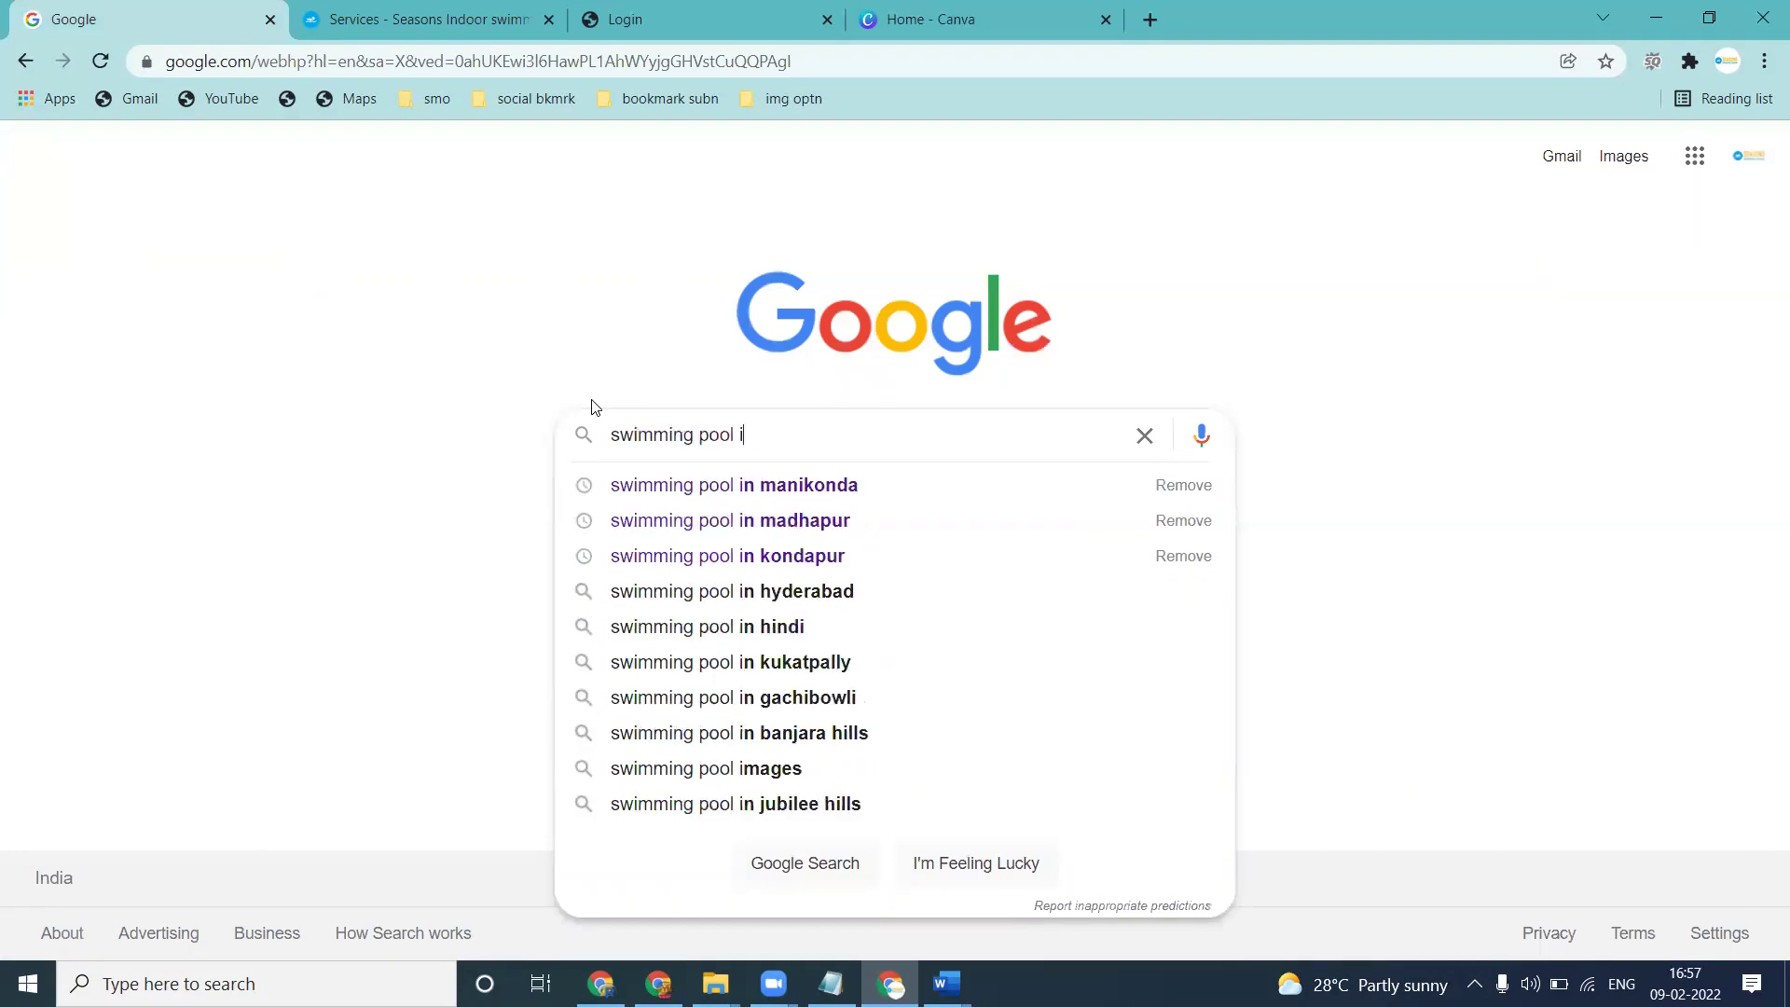
pyautogui.write('n kondapur')
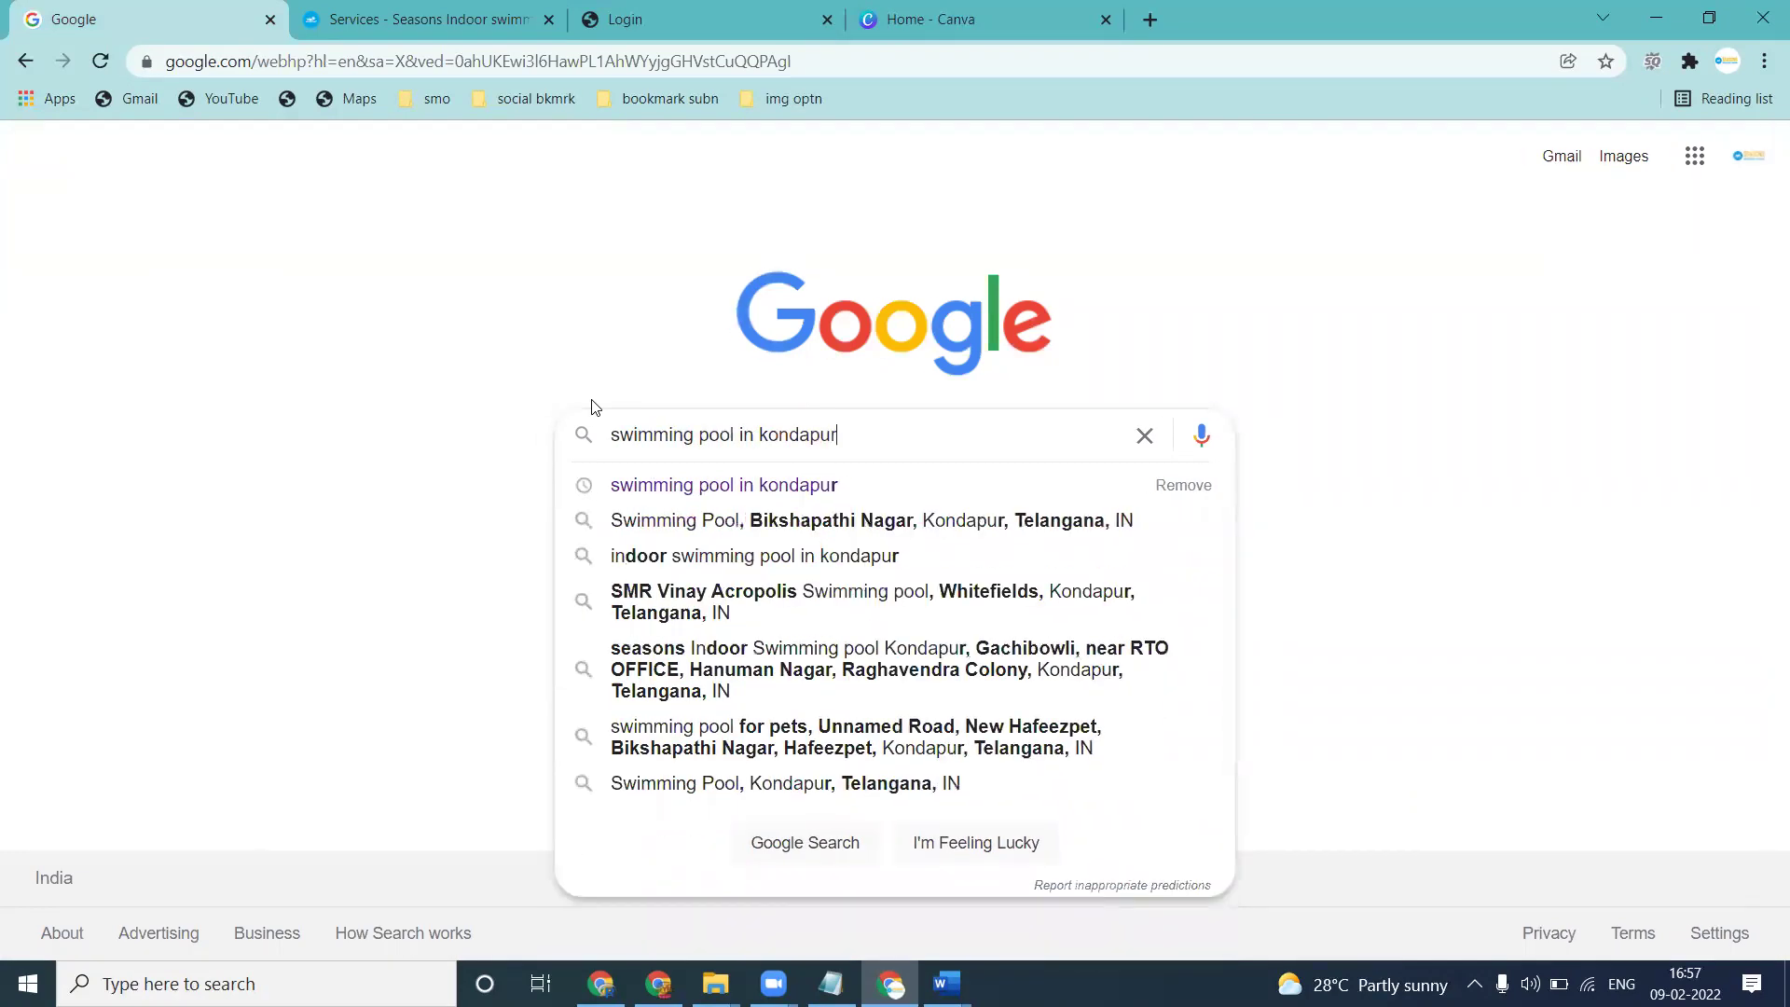
pyautogui.press('Return')
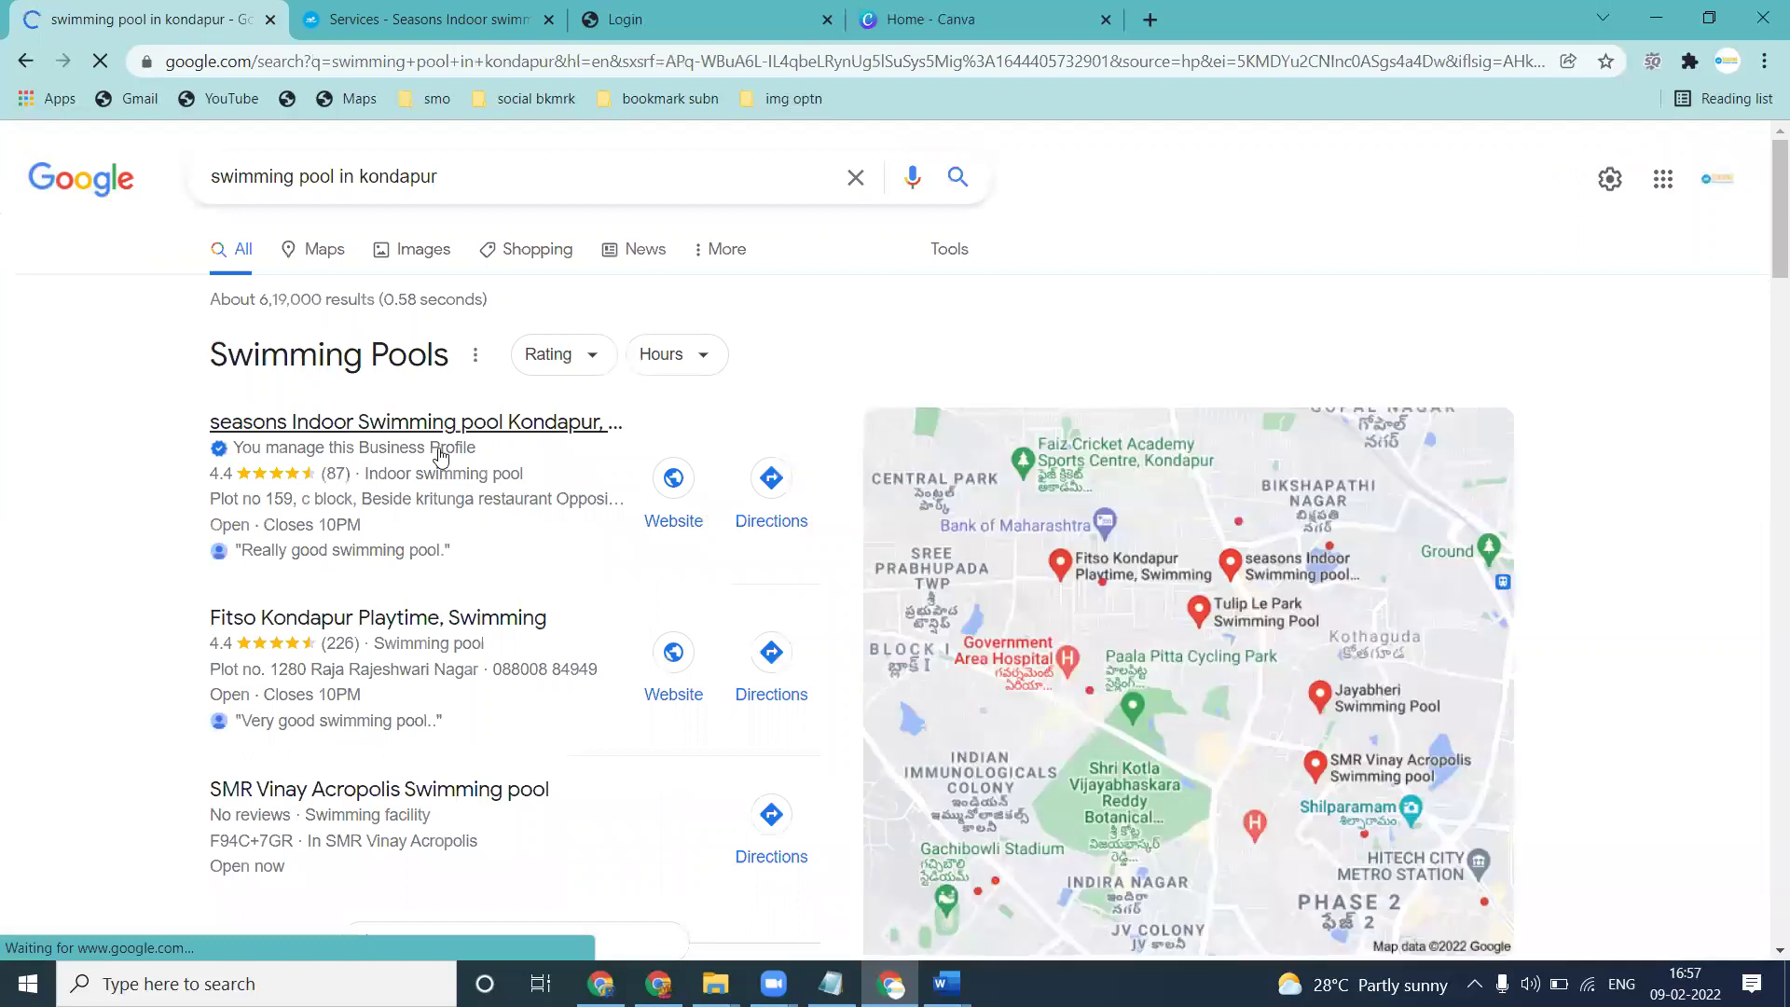
pyautogui.scroll(-6, 245, 448)
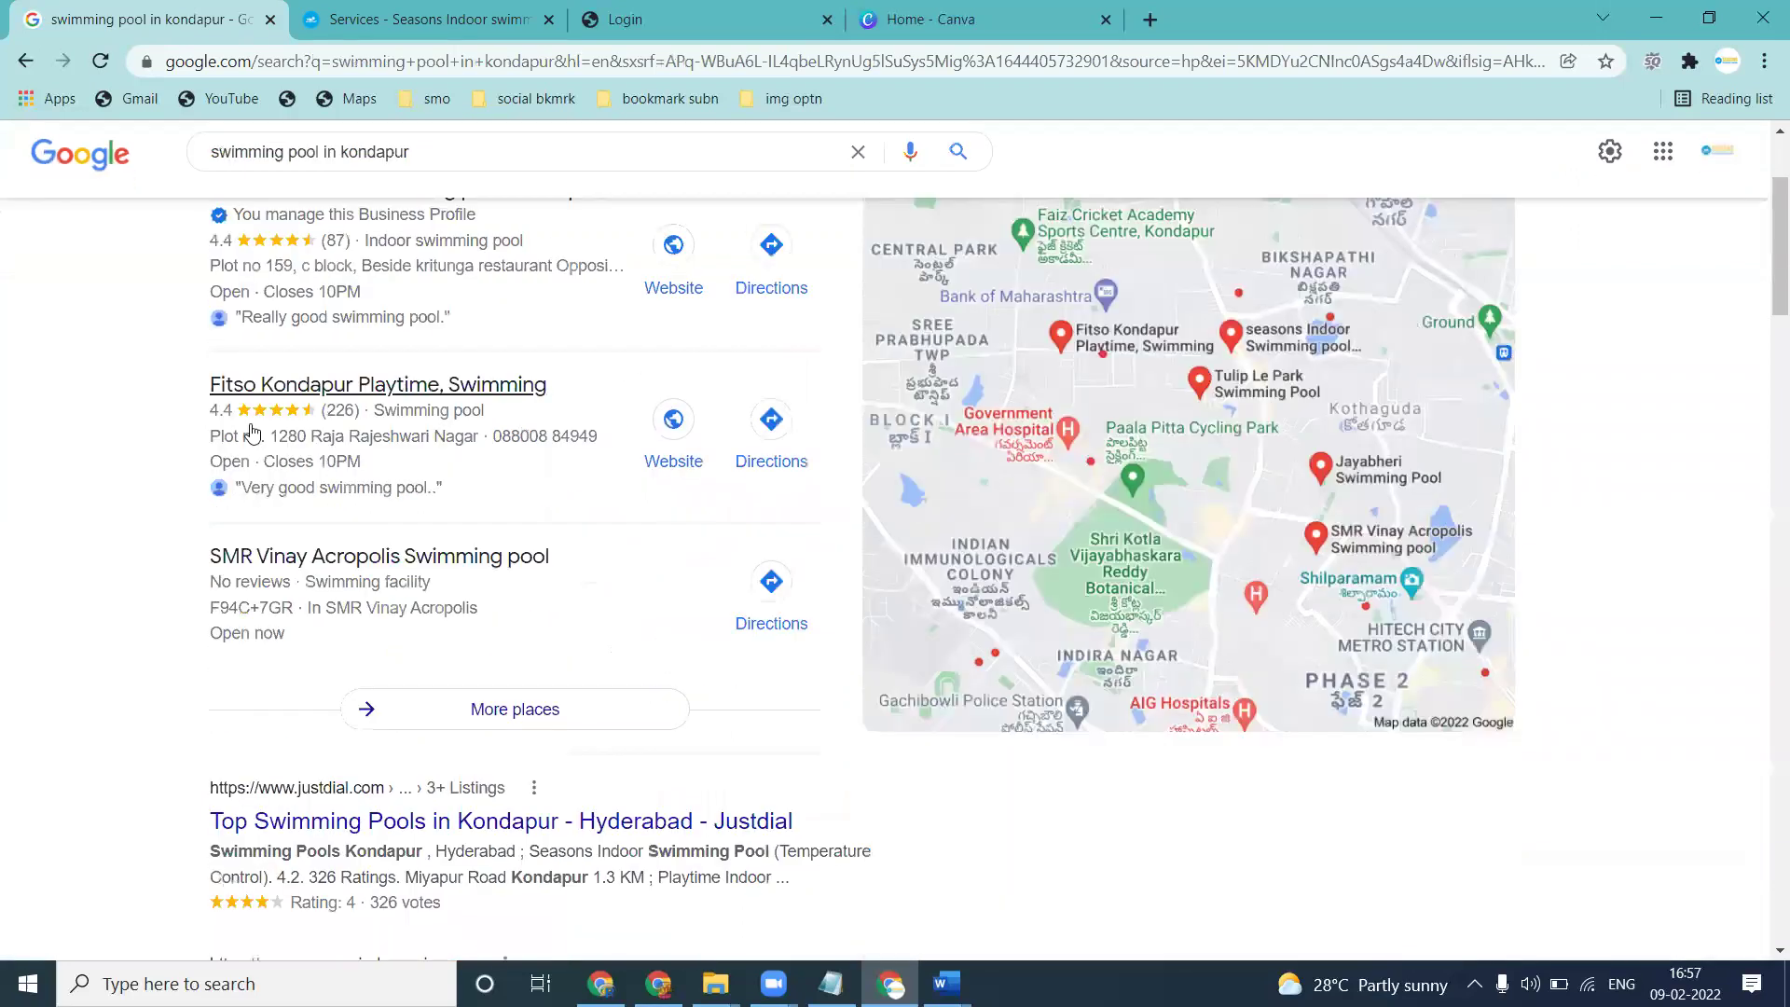
pyautogui.scroll(-1, 250, 431)
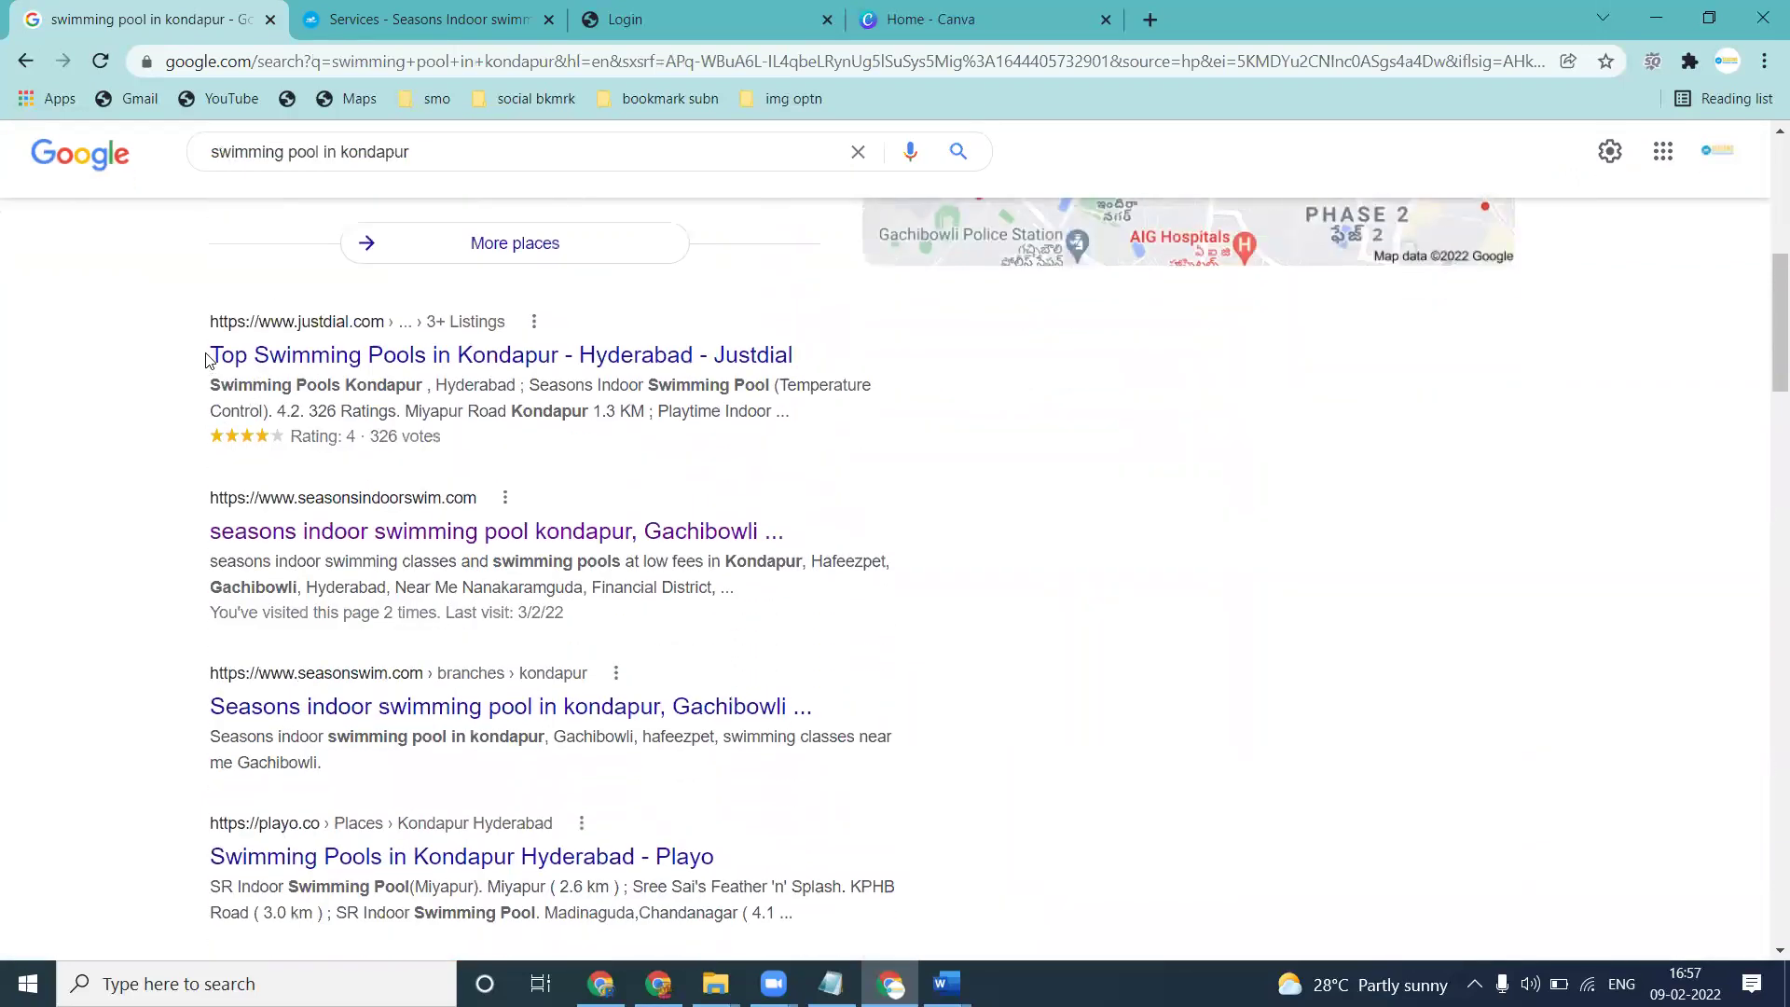
# Search for the Justdial result's title phrase "Top Swimming Pools in Kondapur" and accept the suggested spelling "Top Swimming Pool in Kondapur"
pyautogui.moveTo(206, 360); pyautogui.dragTo(549, 357)
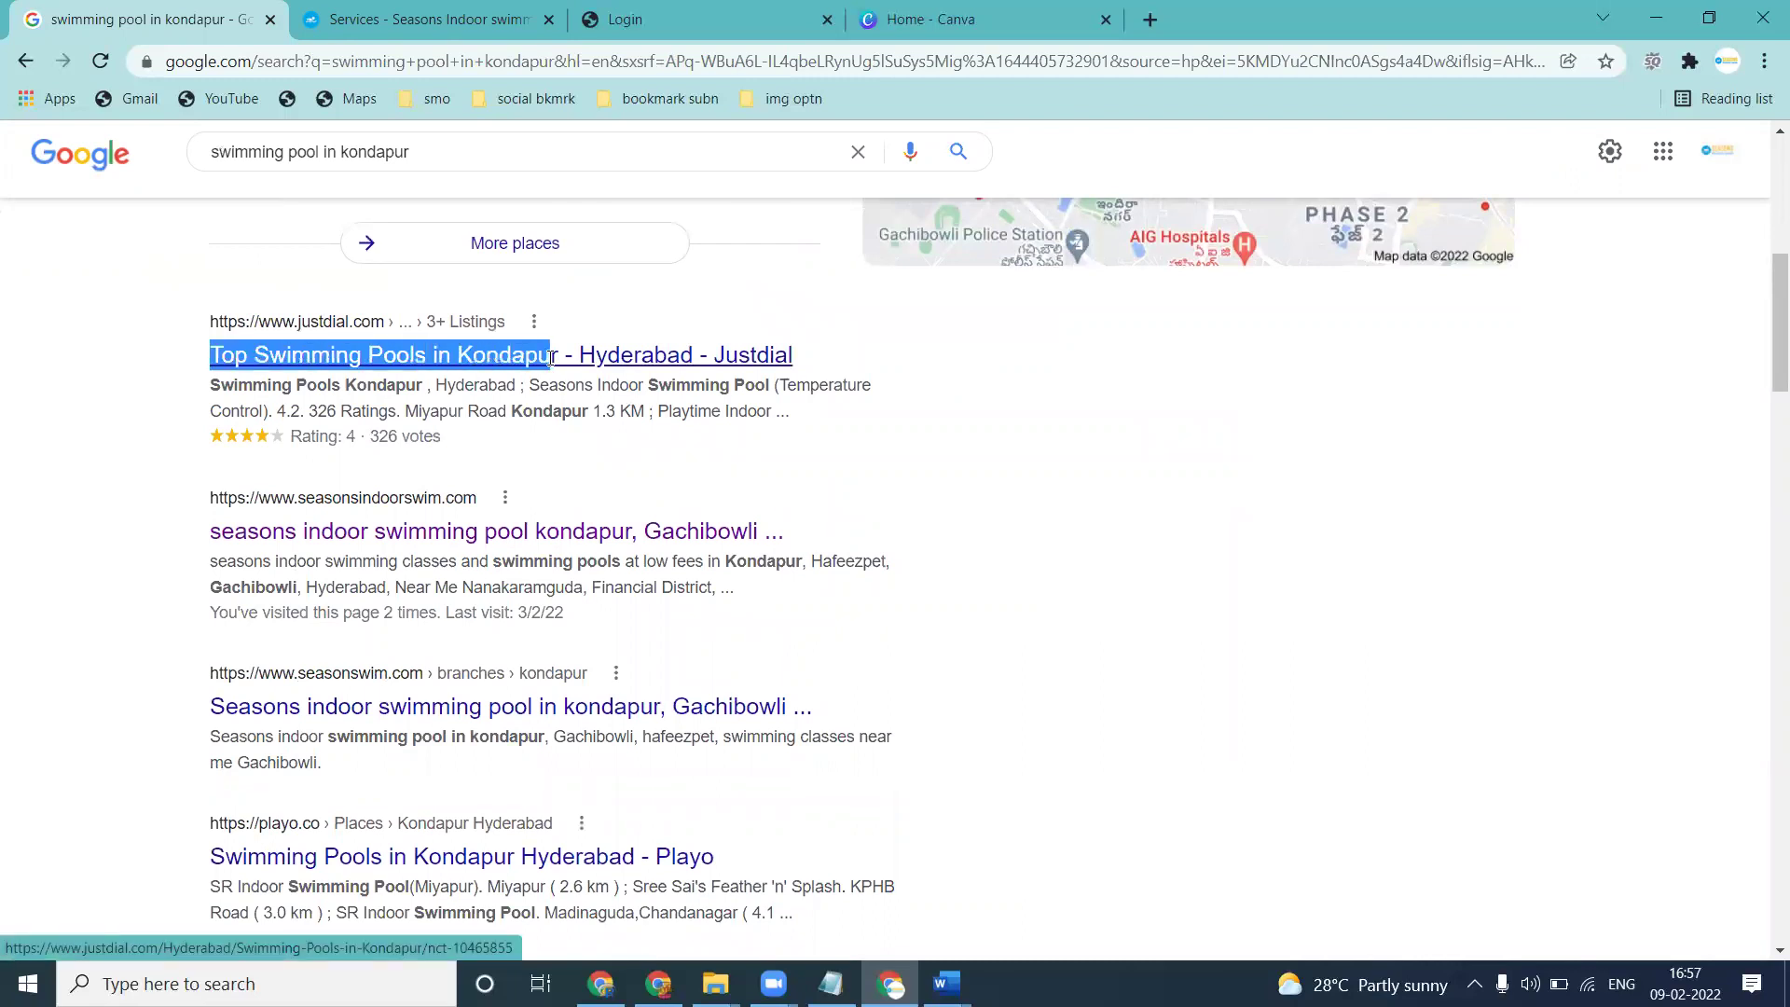
pyautogui.tripleClick(524, 160)
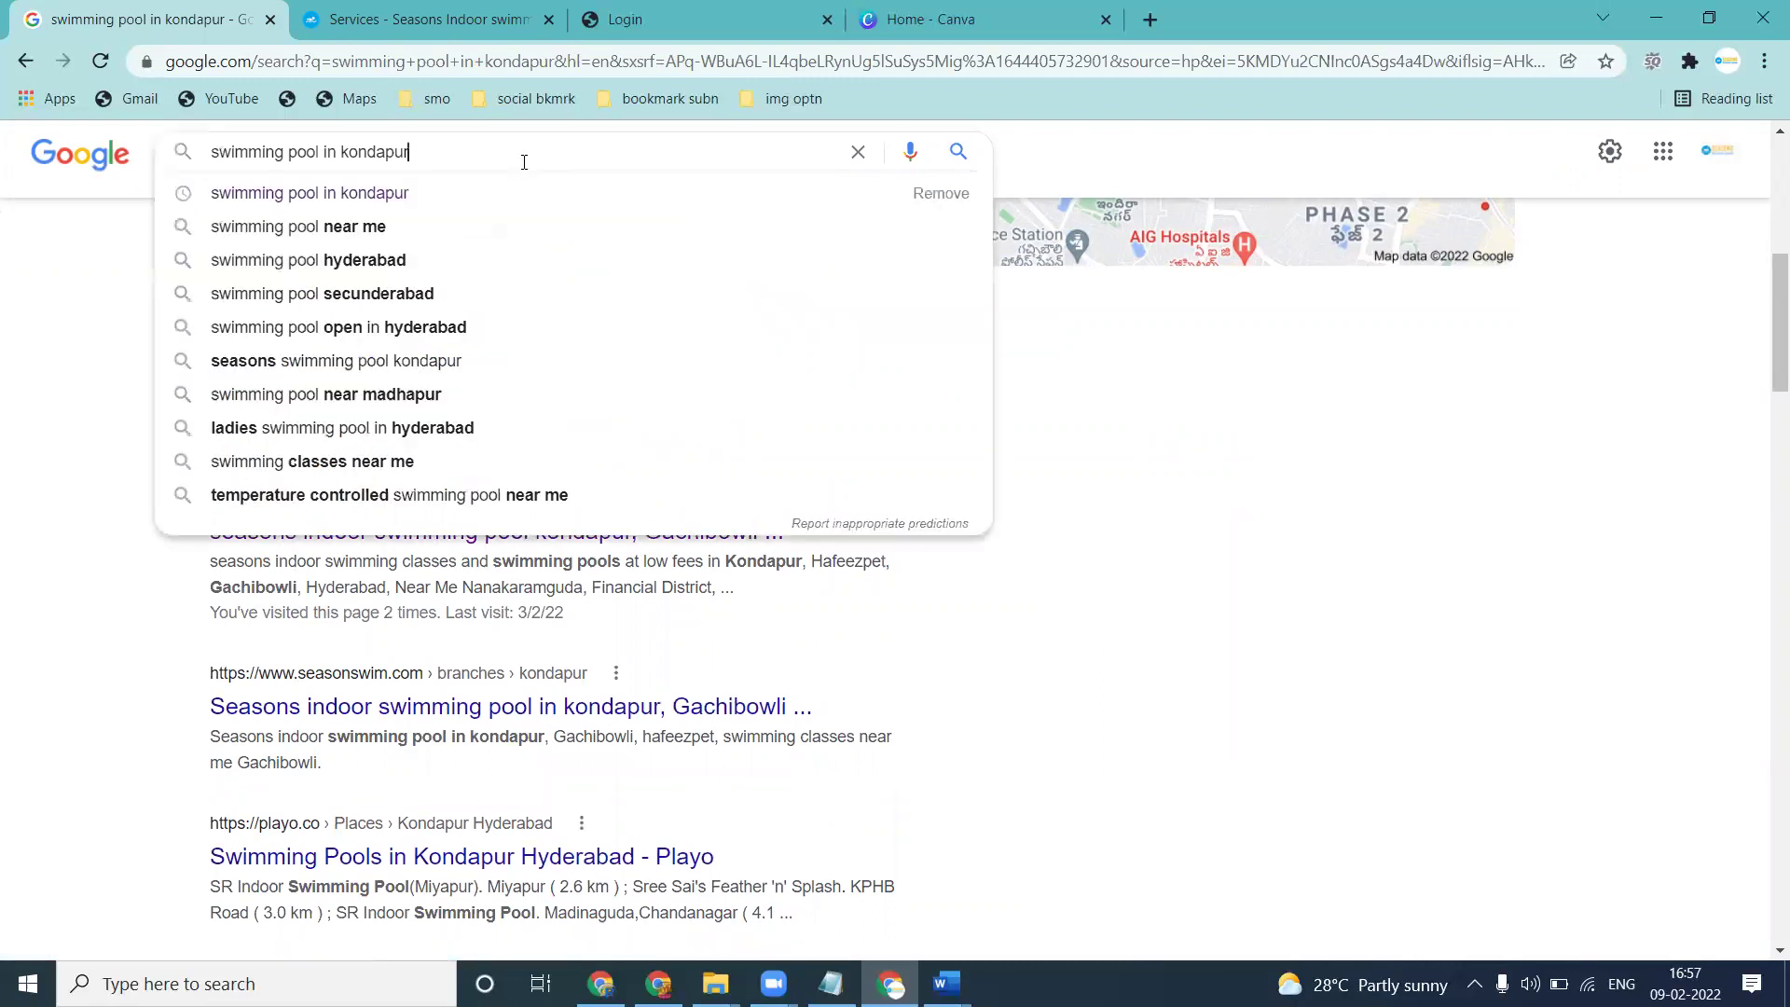
pyautogui.write('Top Swimming Pools in Kondapur')
pyautogui.press('Return')
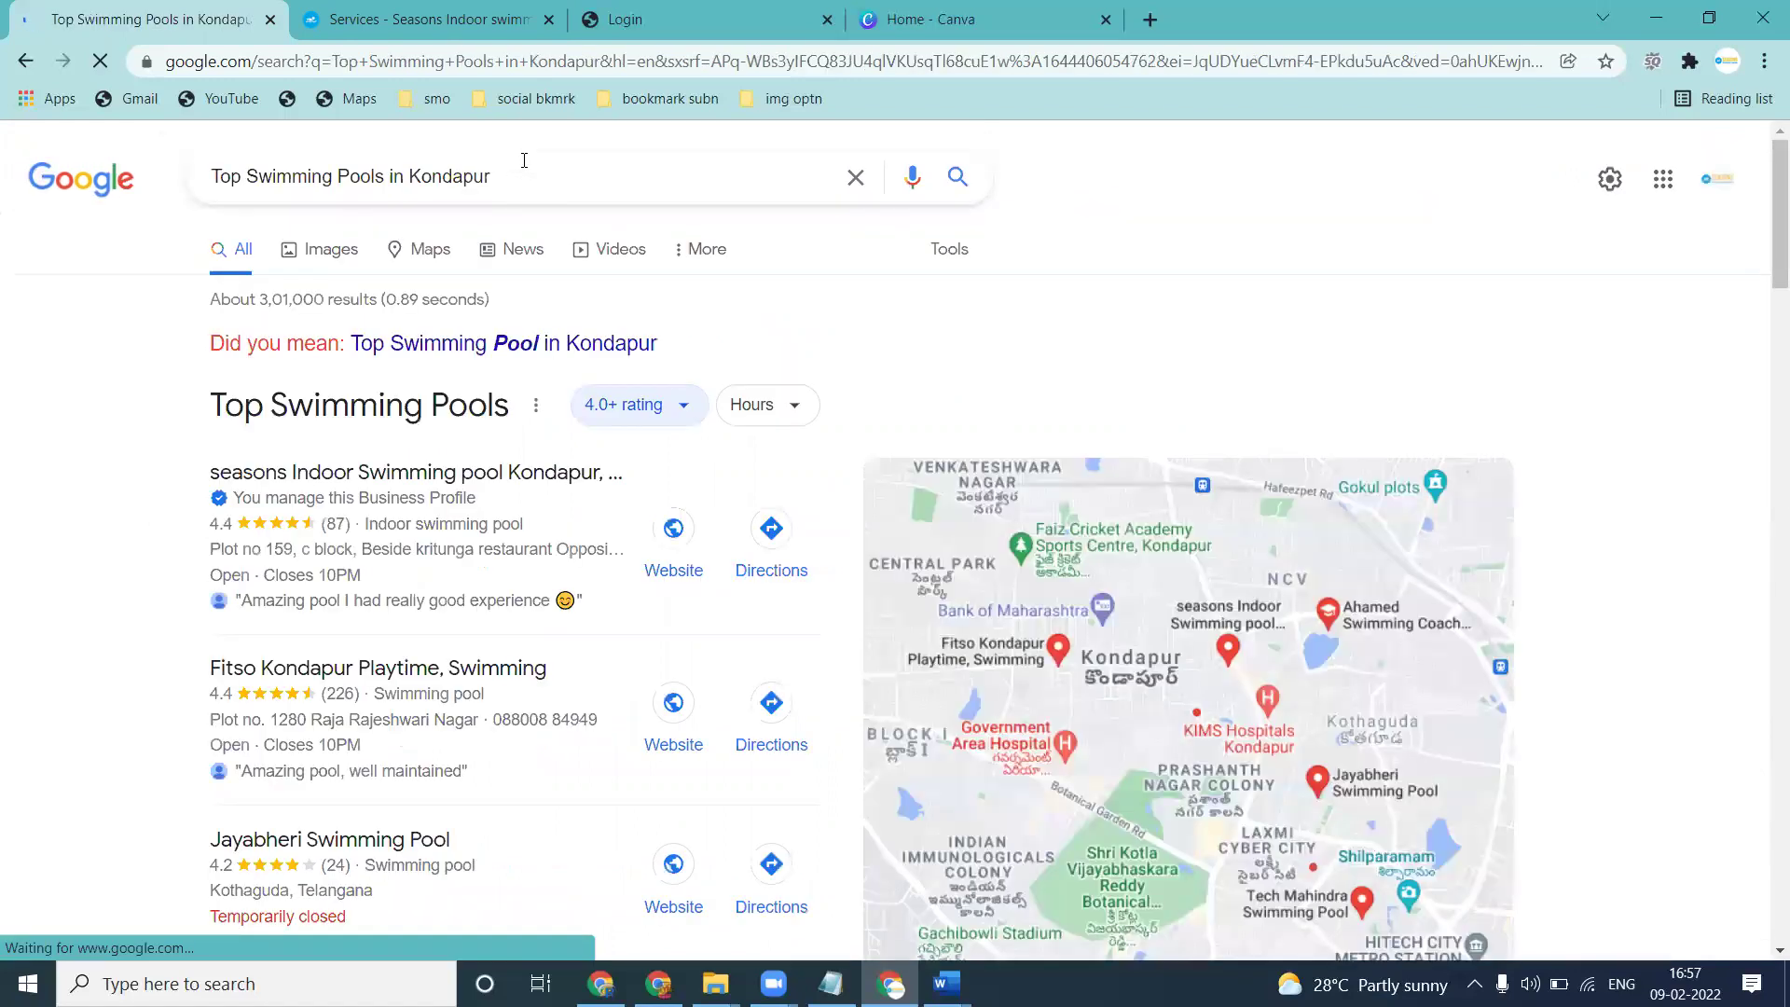
pyautogui.click(543, 347)
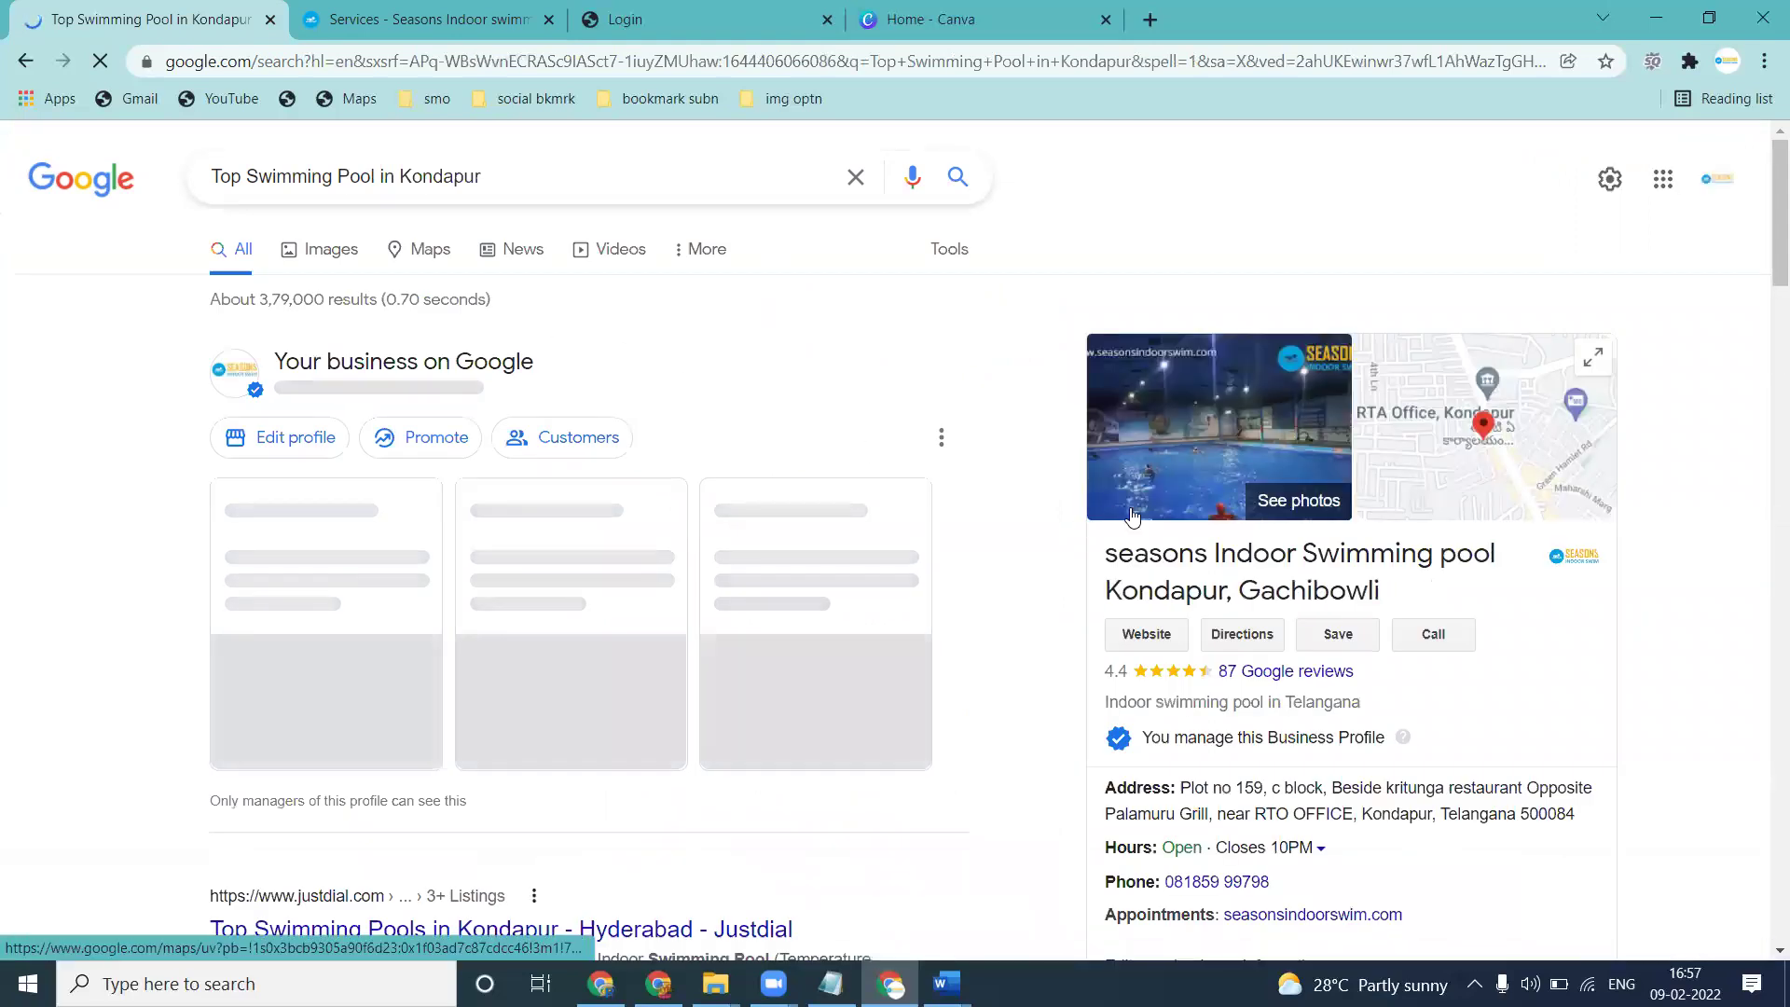
# Change the search location to "gachibowli" and check the results for the Seasons Indoor Swim page
pyautogui.doubleClick(453, 171)
pyautogui.write('gachibowli')
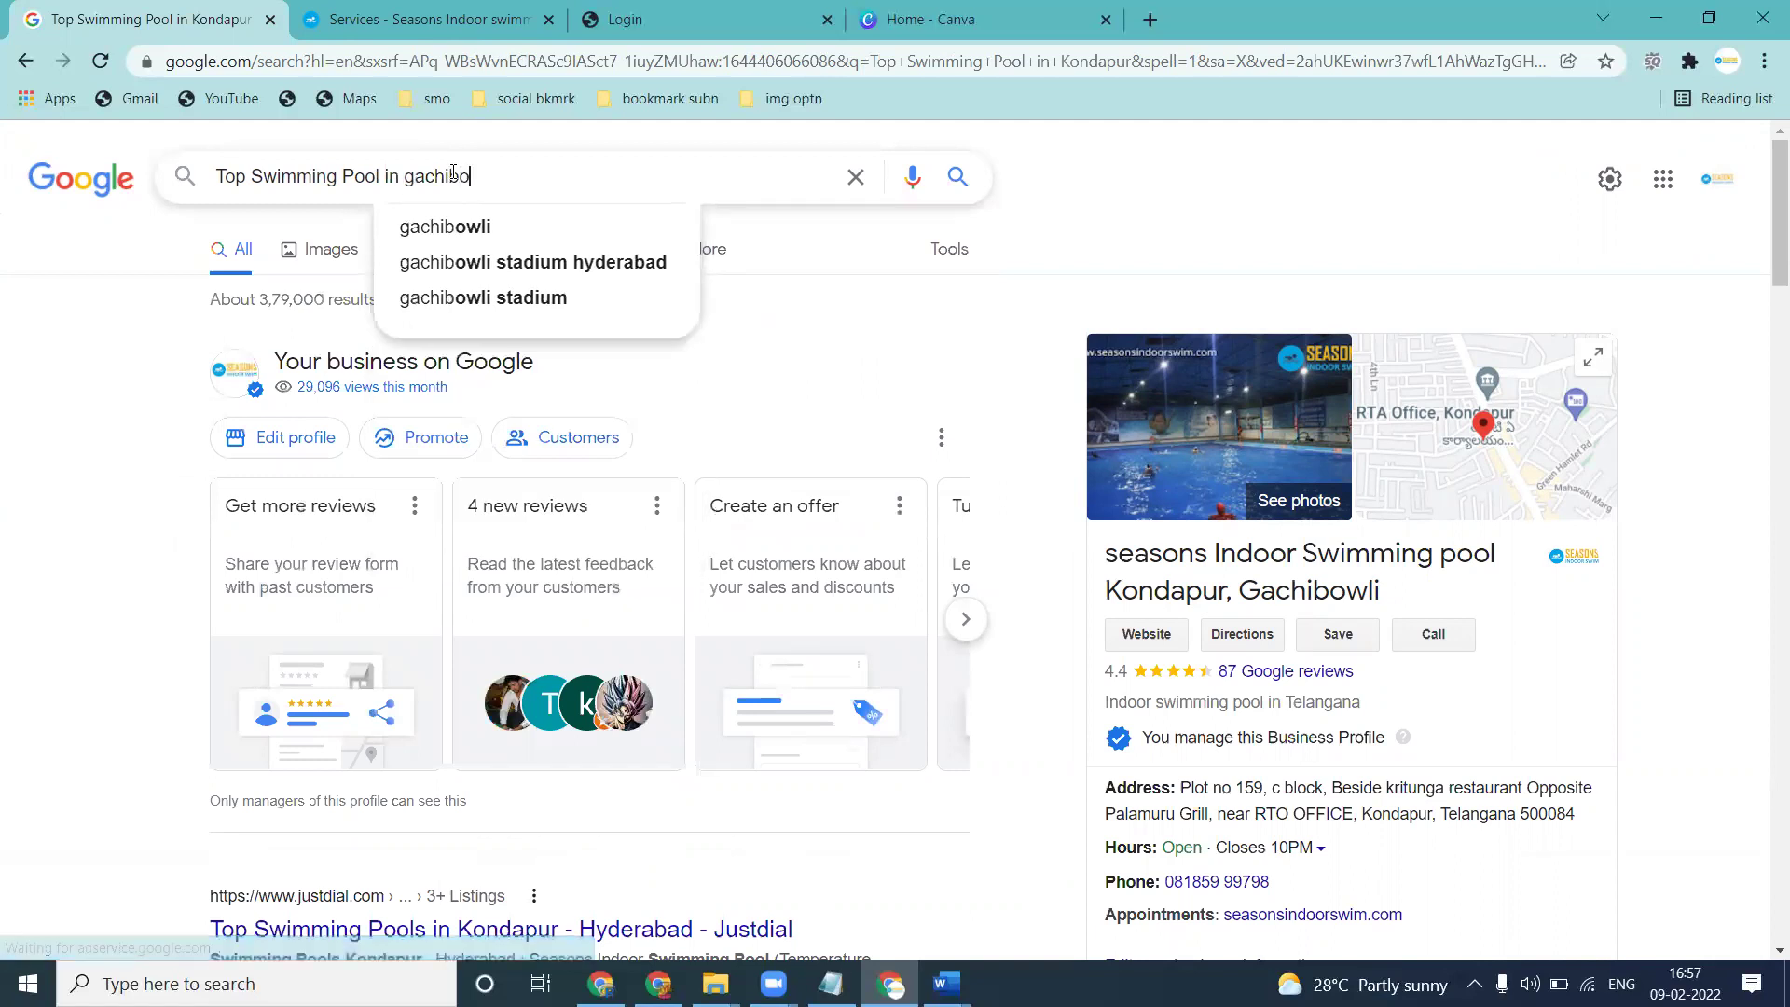
pyautogui.press('Return')
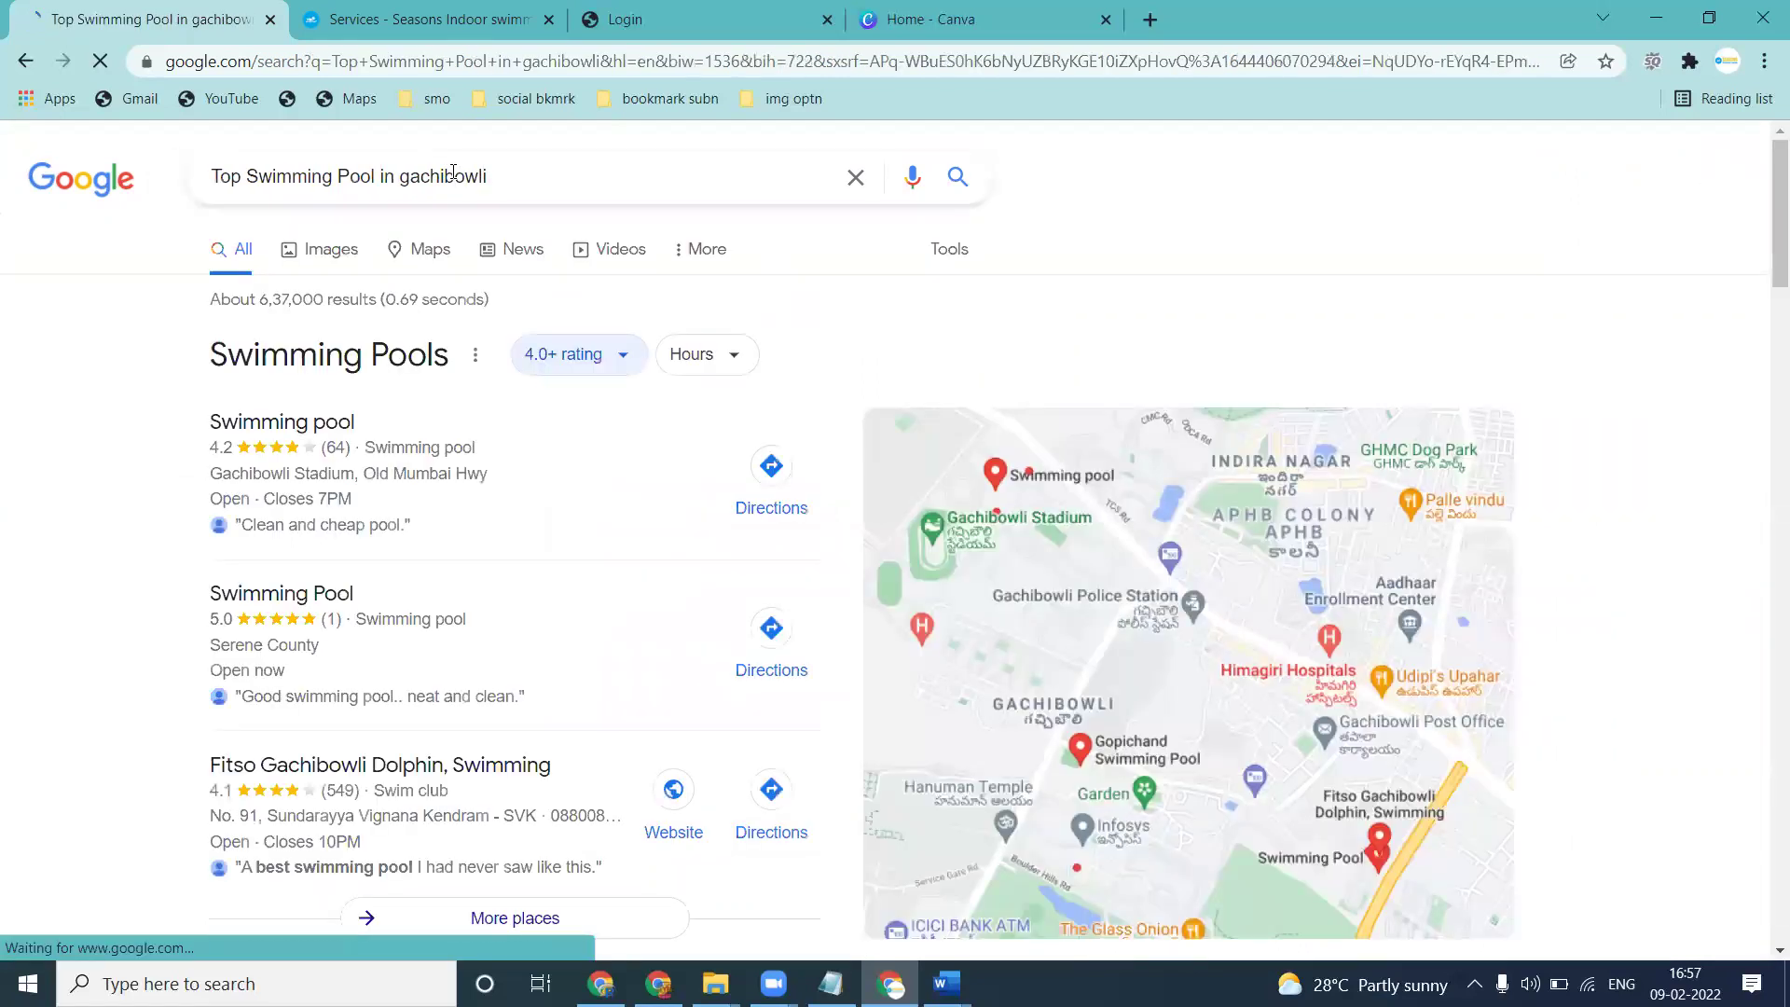
pyautogui.scroll(-3, 340, 443)
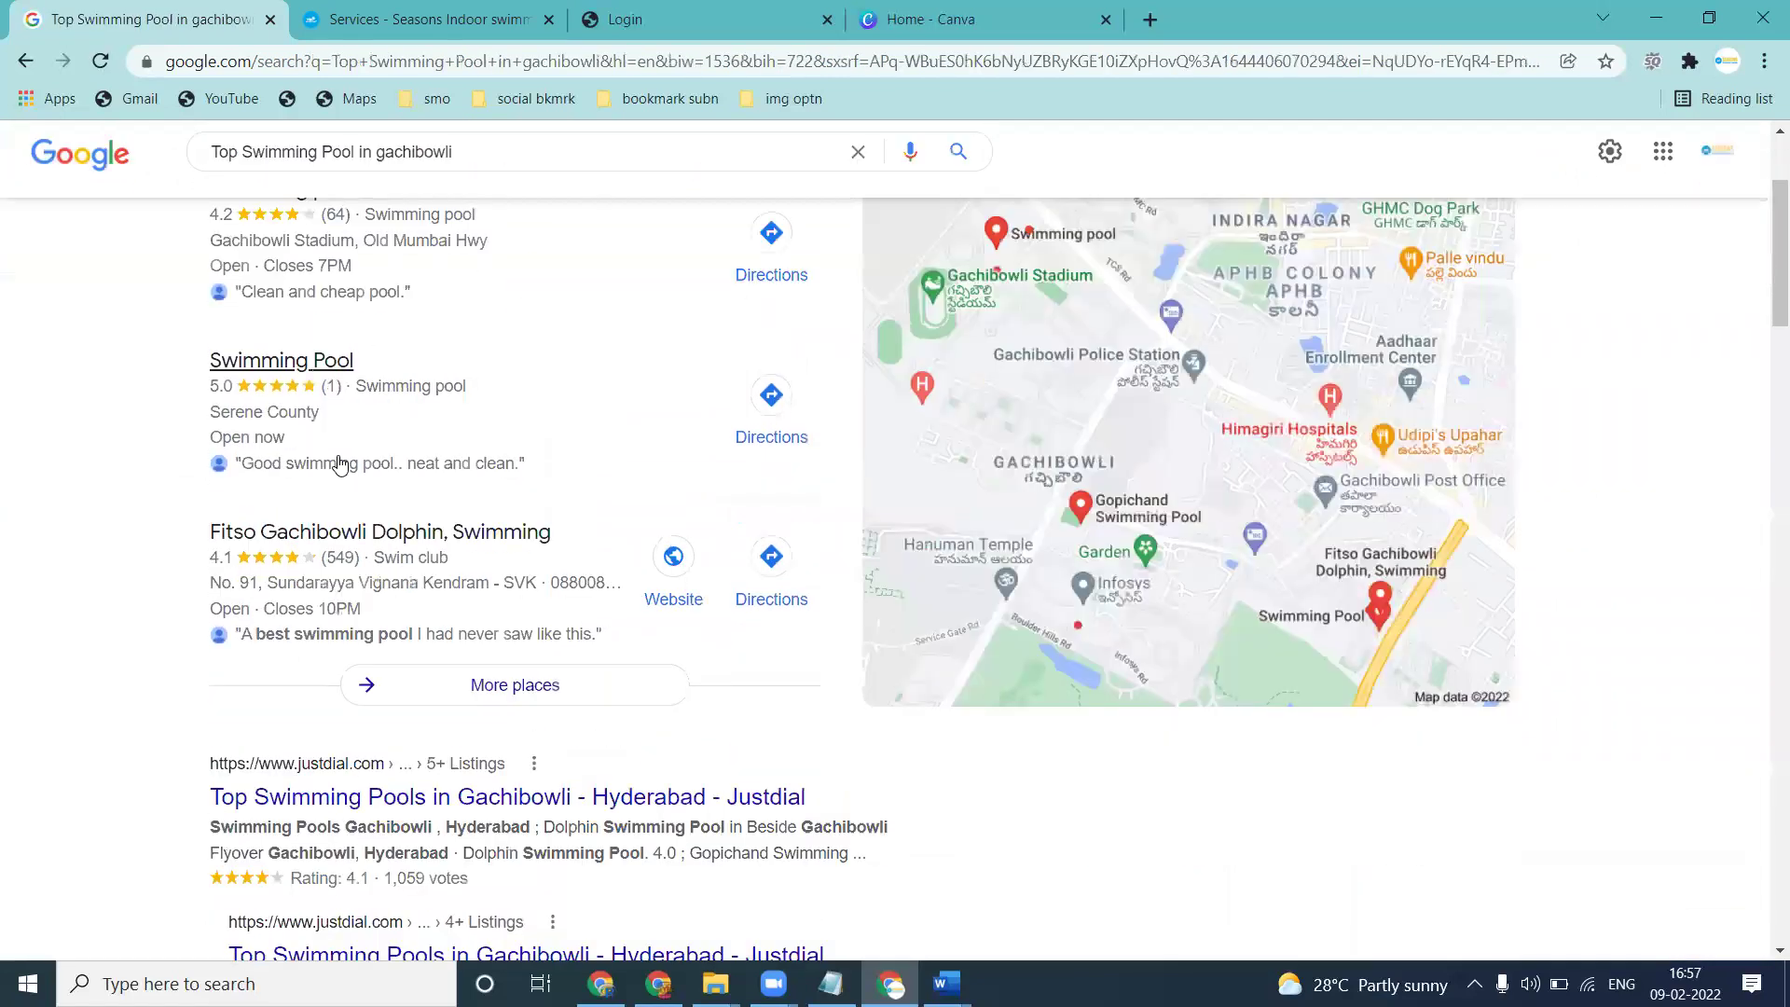
pyautogui.scroll(-9, 495, 439)
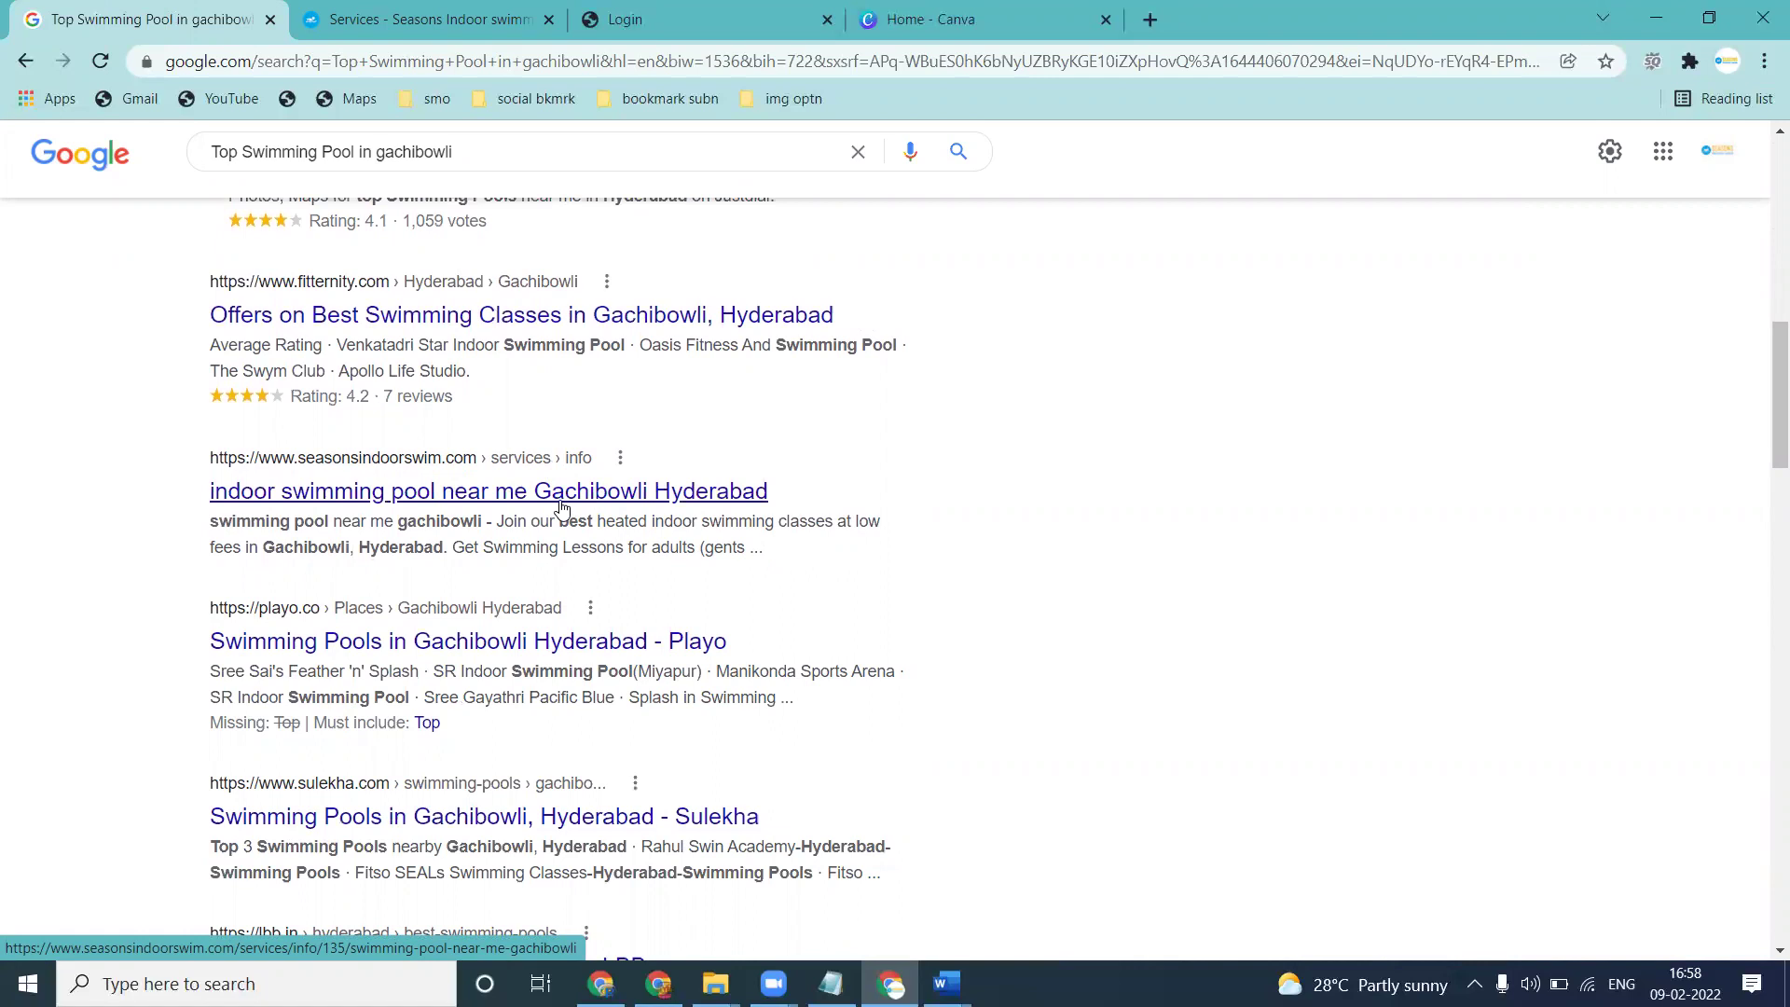
pyautogui.scroll(10, 561, 508)
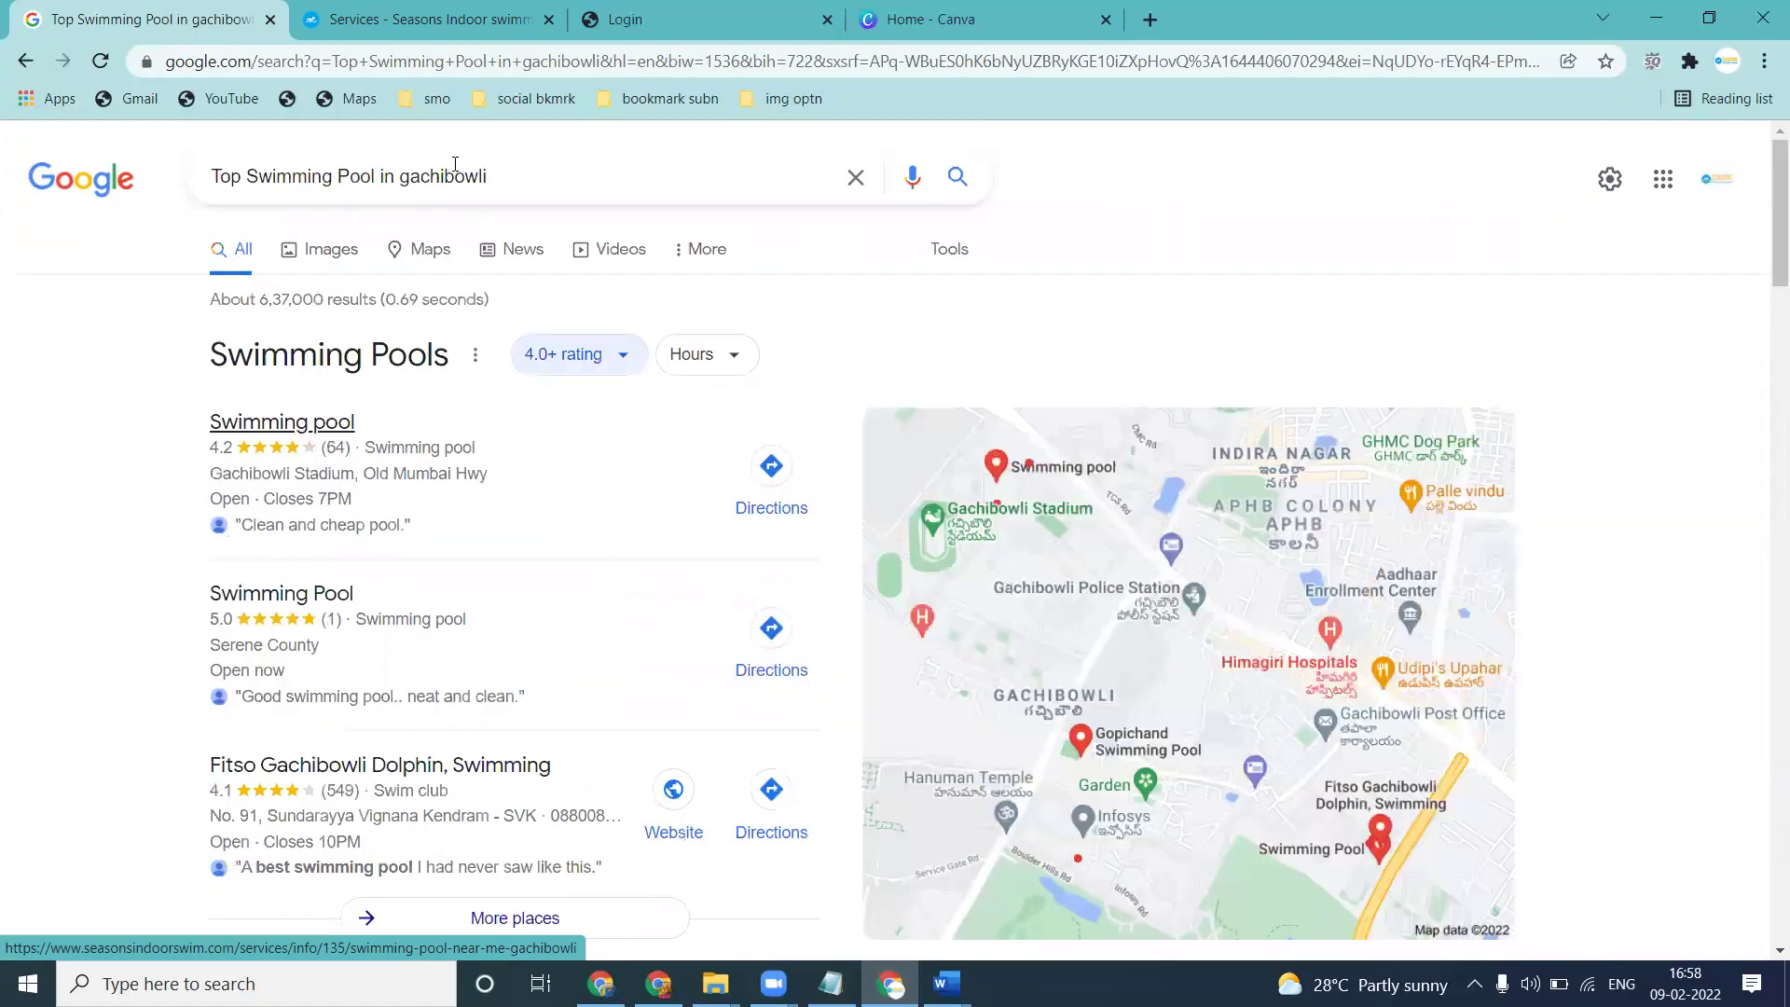
# Search for "Top Swimming Pool in hafeezpet" and compare the Justdial and Seasons Indoor Swim results
pyautogui.doubleClick(451, 174)
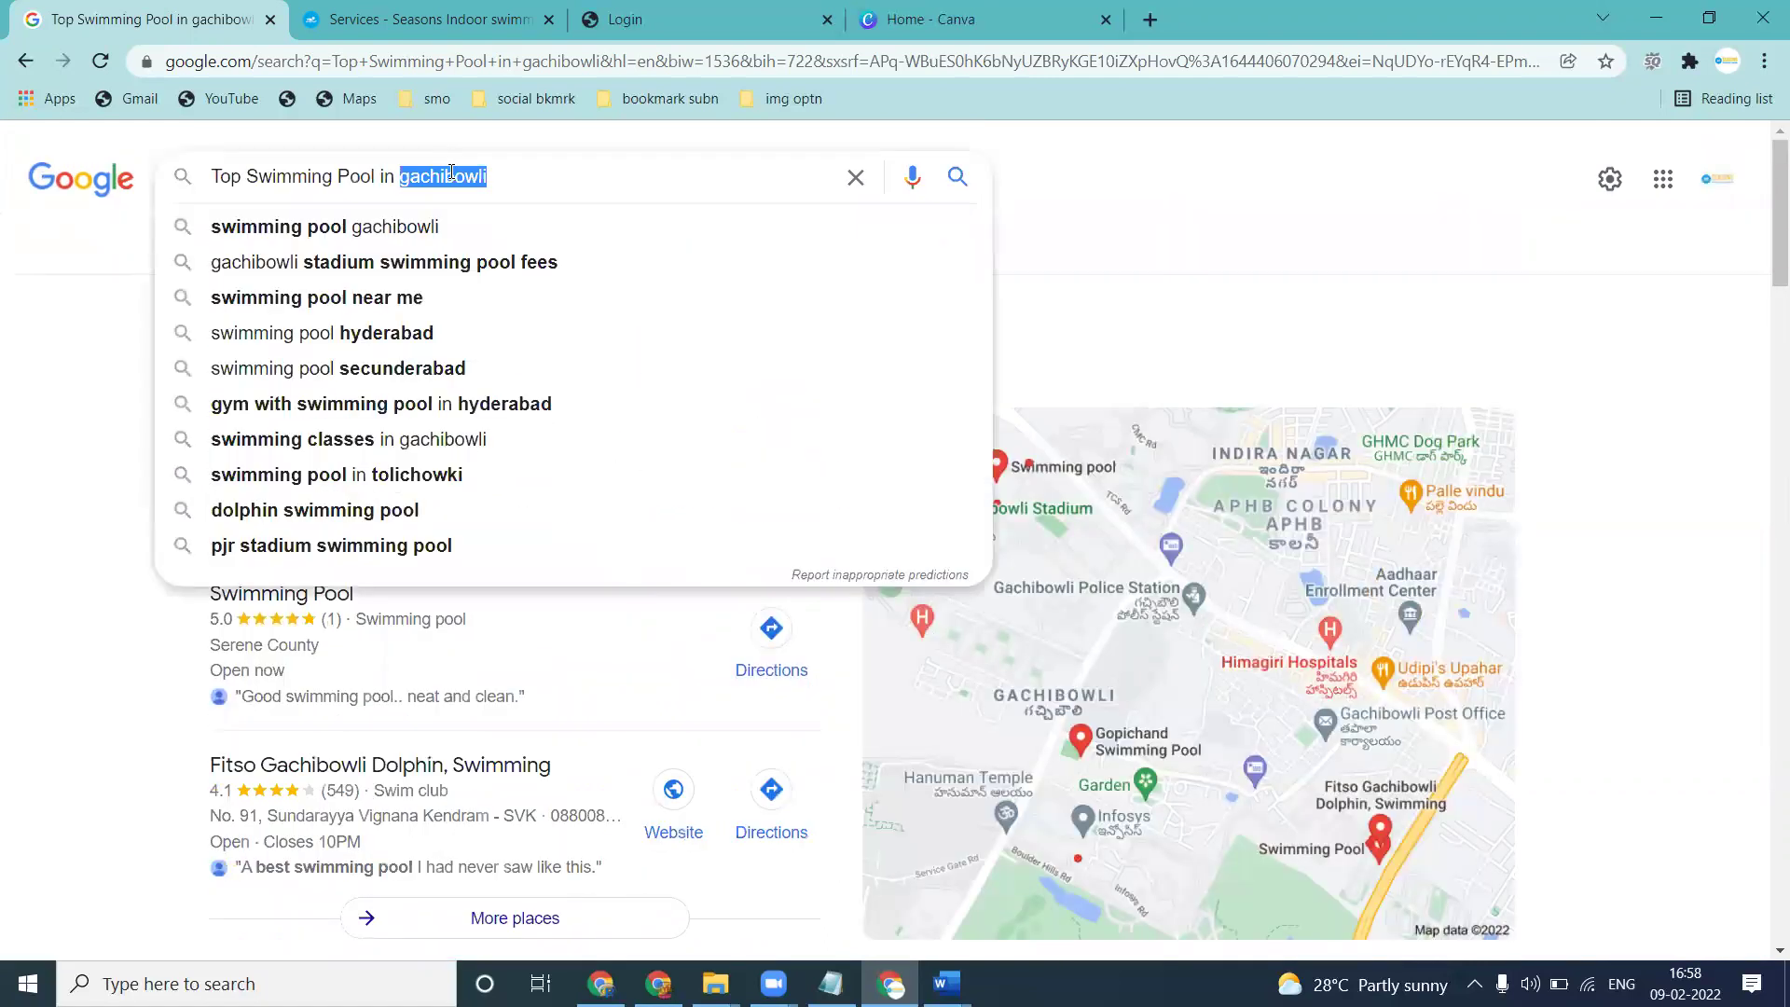
pyautogui.write('hafees')
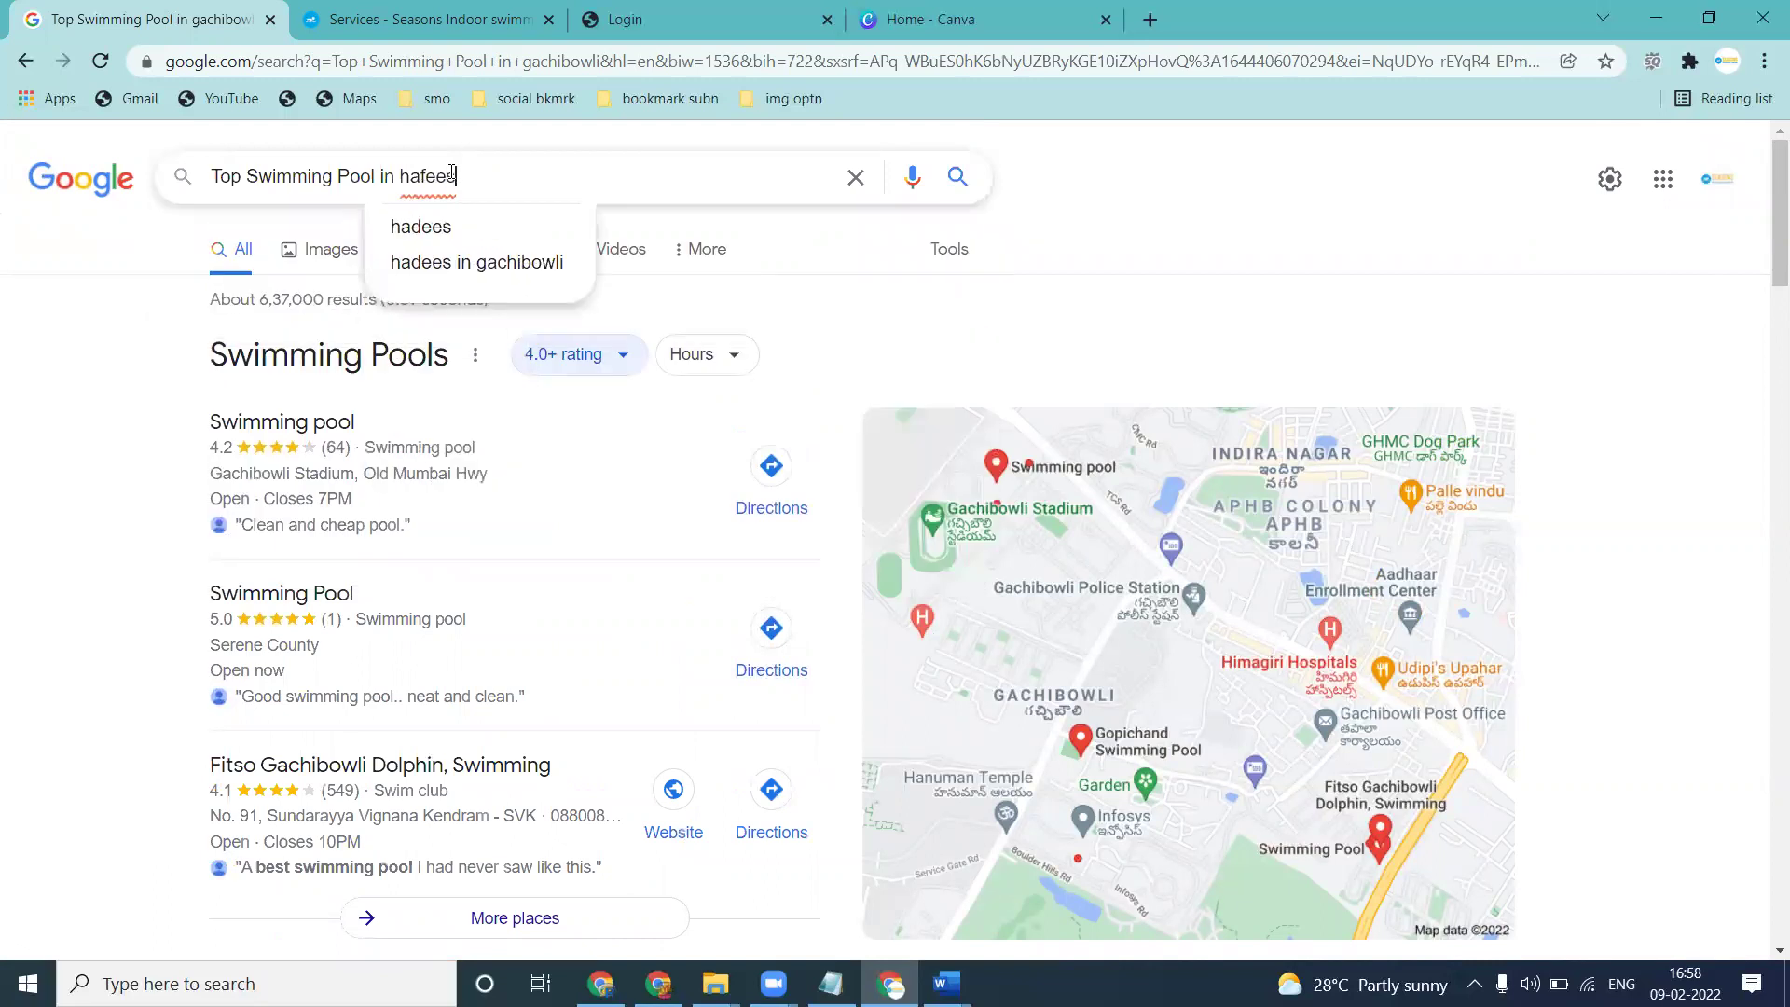
pyautogui.press('BackSpace')
pyautogui.write('zpet')
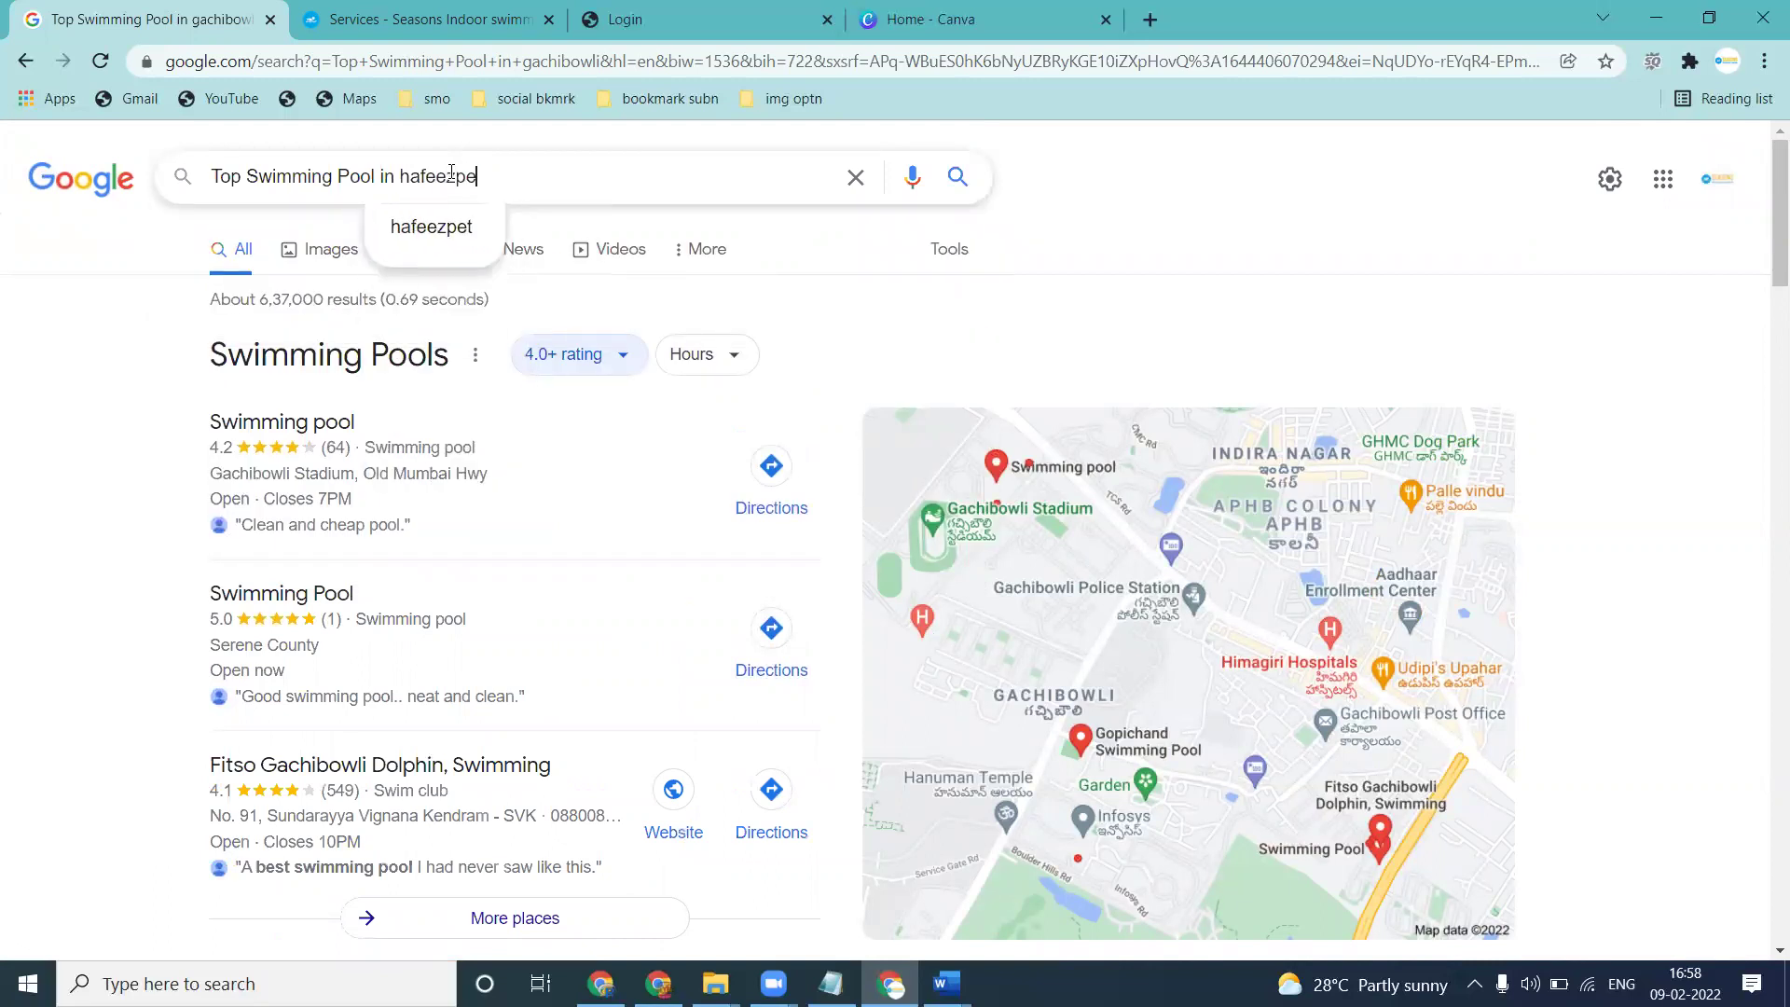
pyautogui.press('Return')
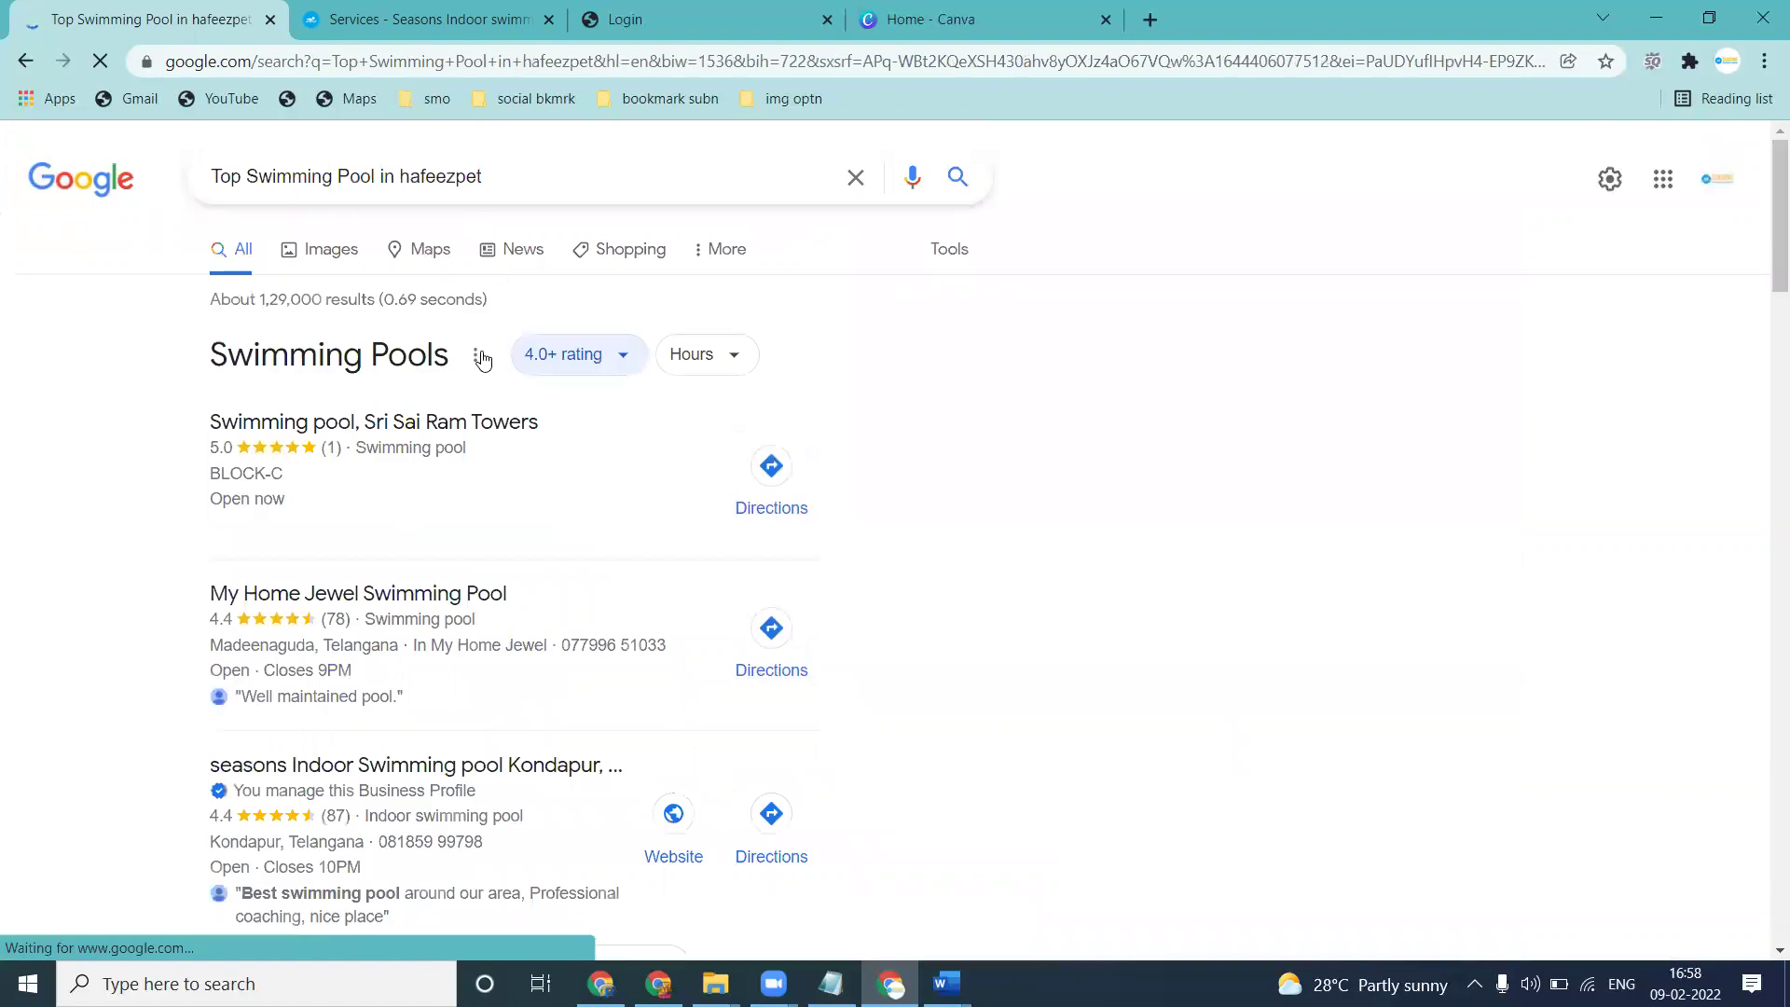
pyautogui.scroll(-3, 479, 385)
pyautogui.scroll(-2, 477, 388)
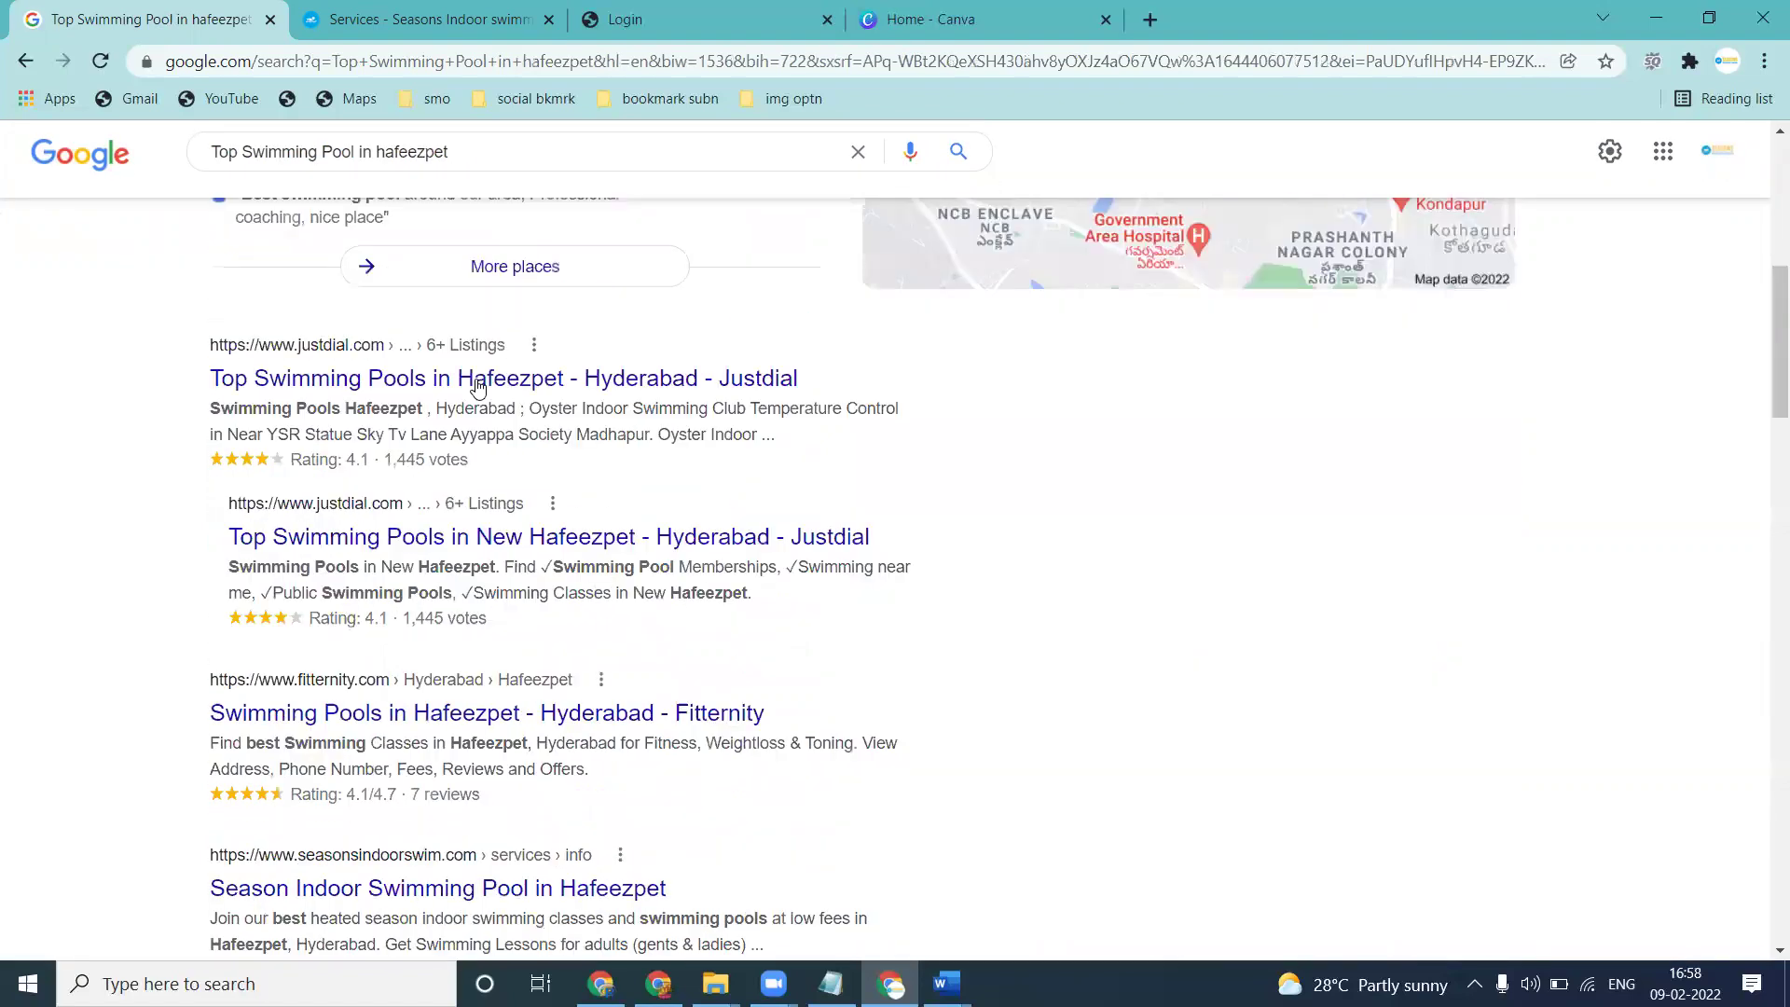
pyautogui.scroll(-2, 477, 387)
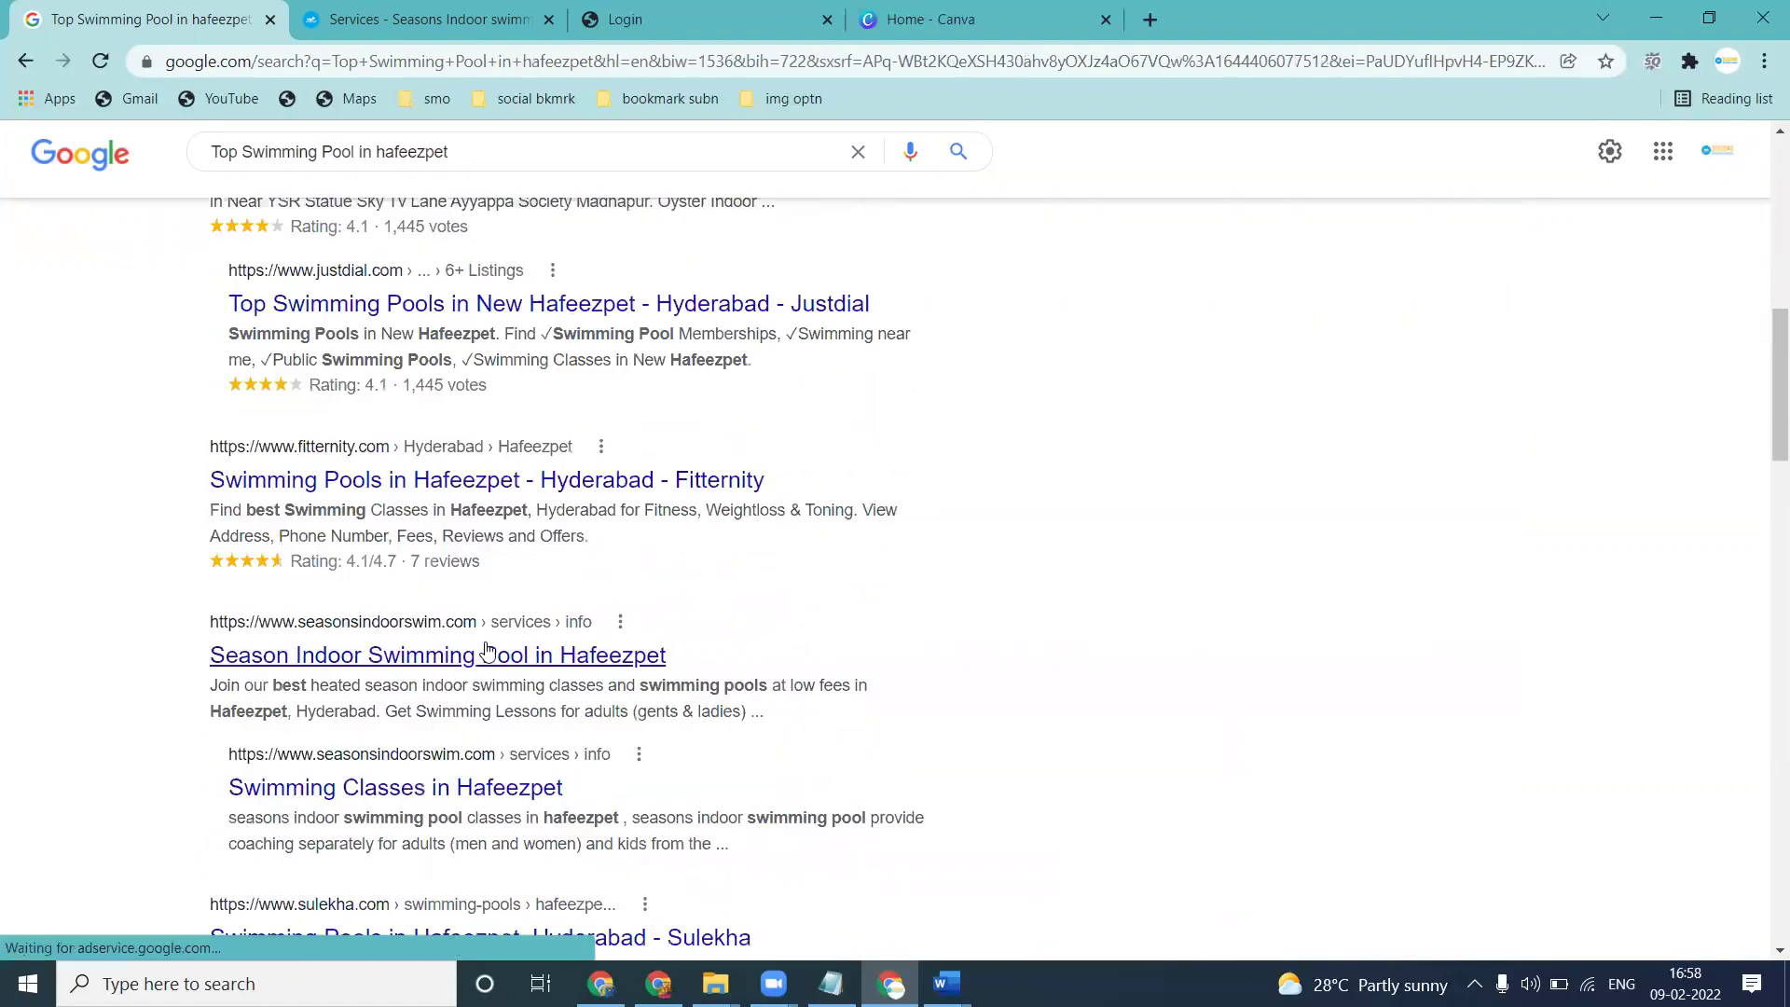
pyautogui.scroll(2, 509, 377)
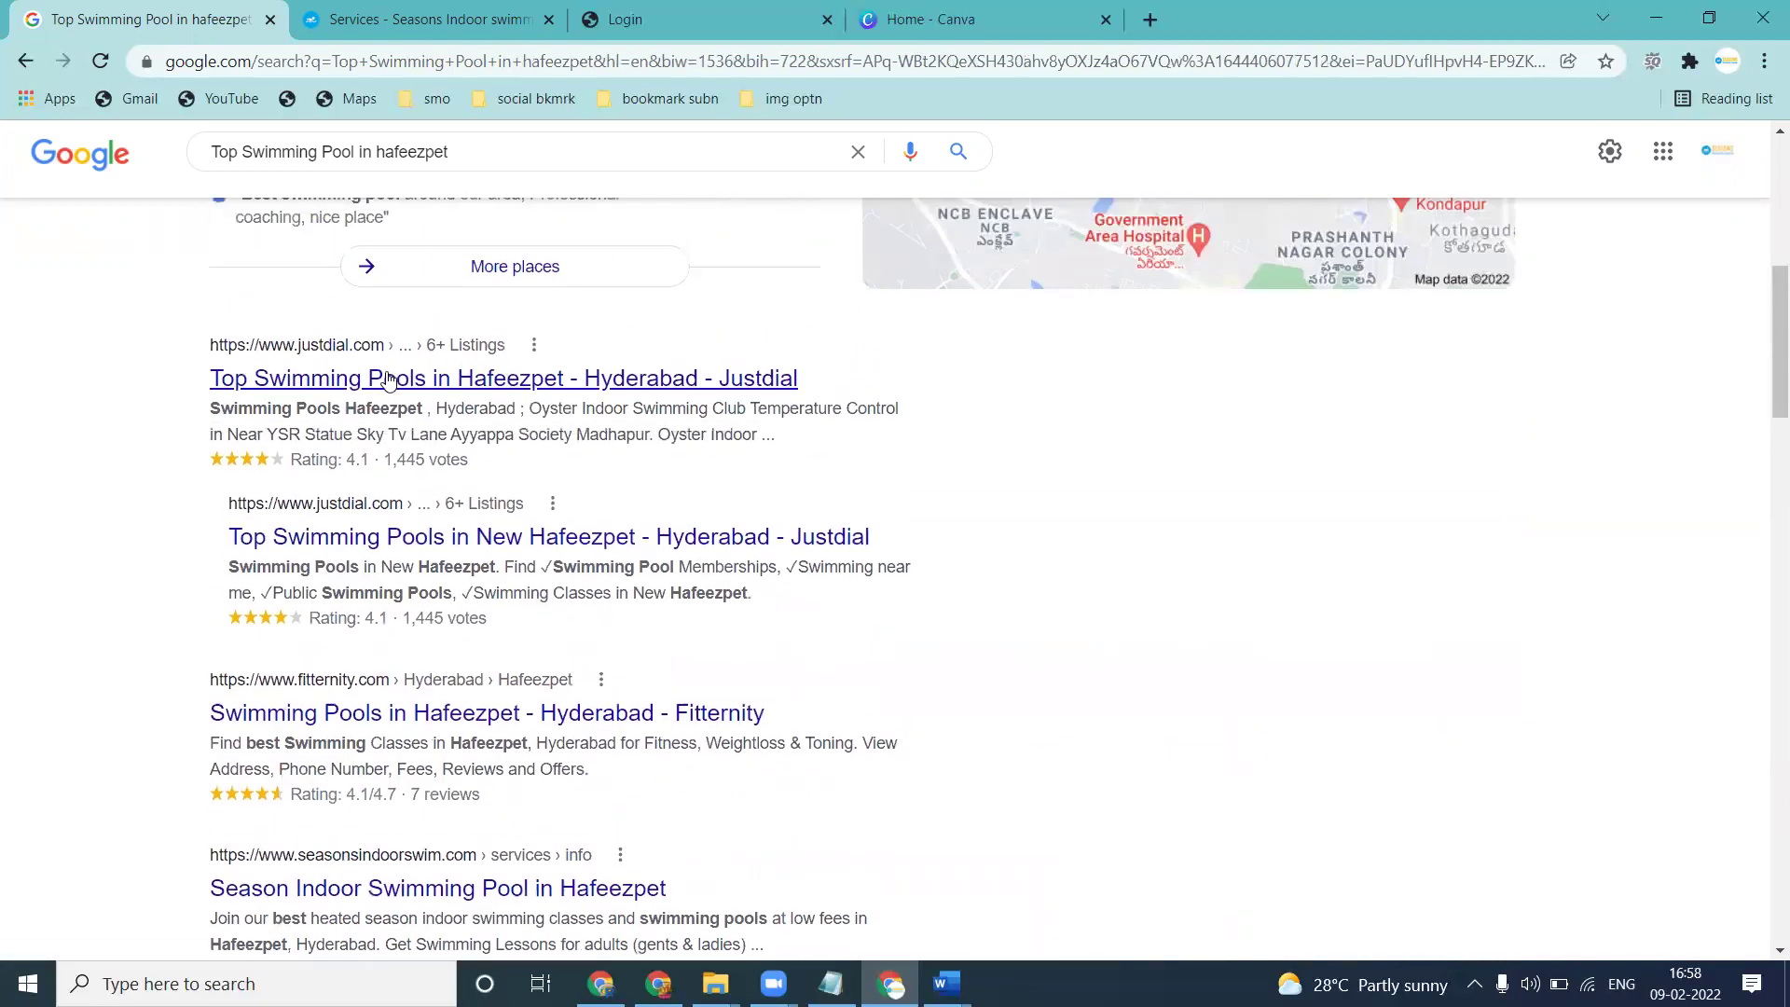
pyautogui.scroll(-2, 371, 709)
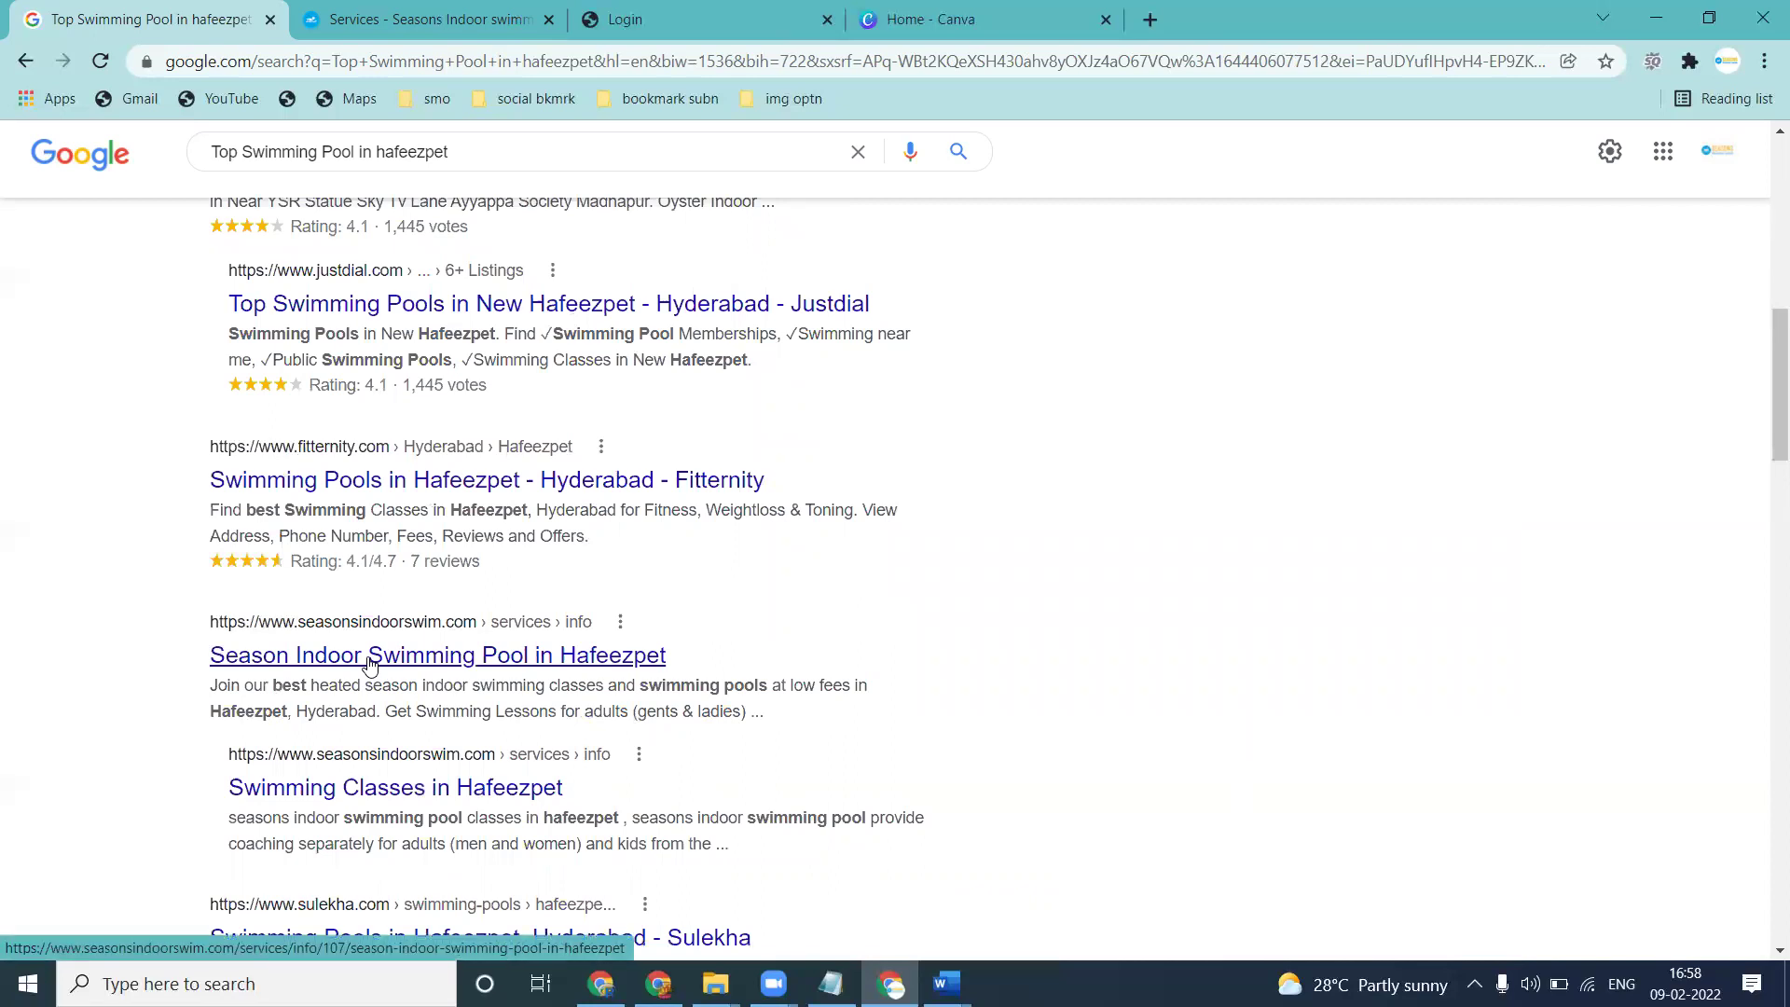
# Switch to Canva, create a blank YouTube Thumbnail design from the social media formats, and dismiss the sharing pop-up
pyautogui.click(429, 19)
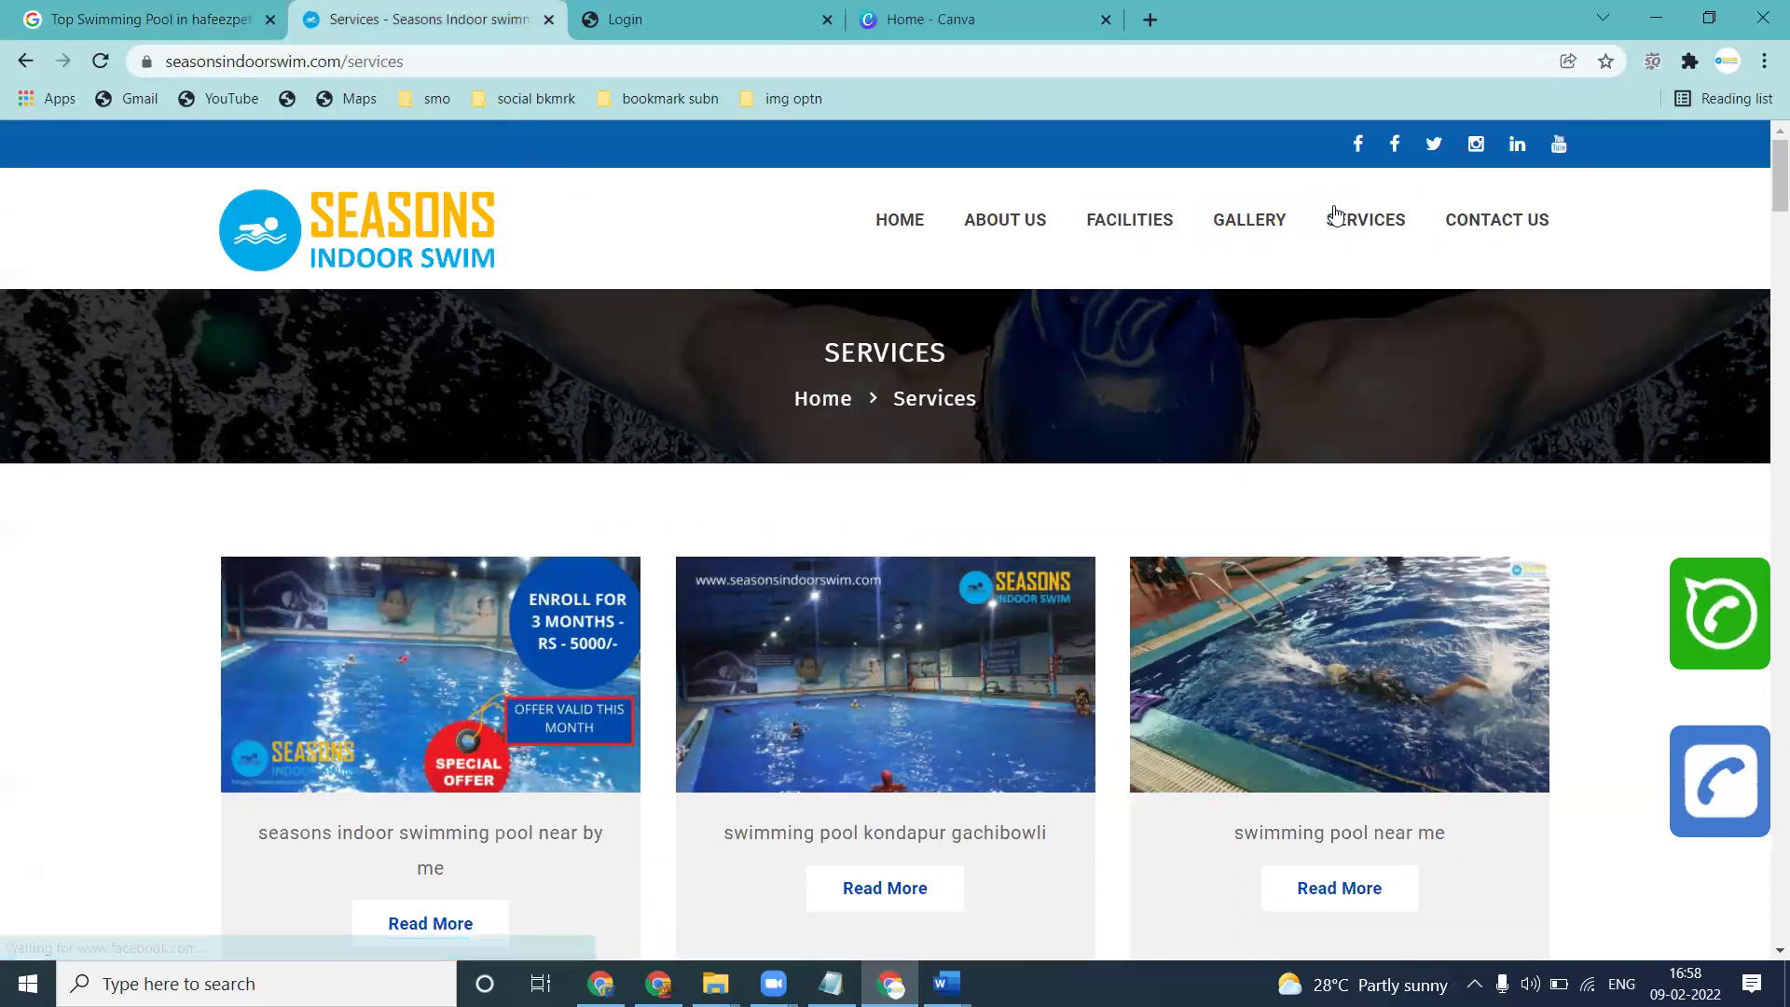
pyautogui.click(911, 11)
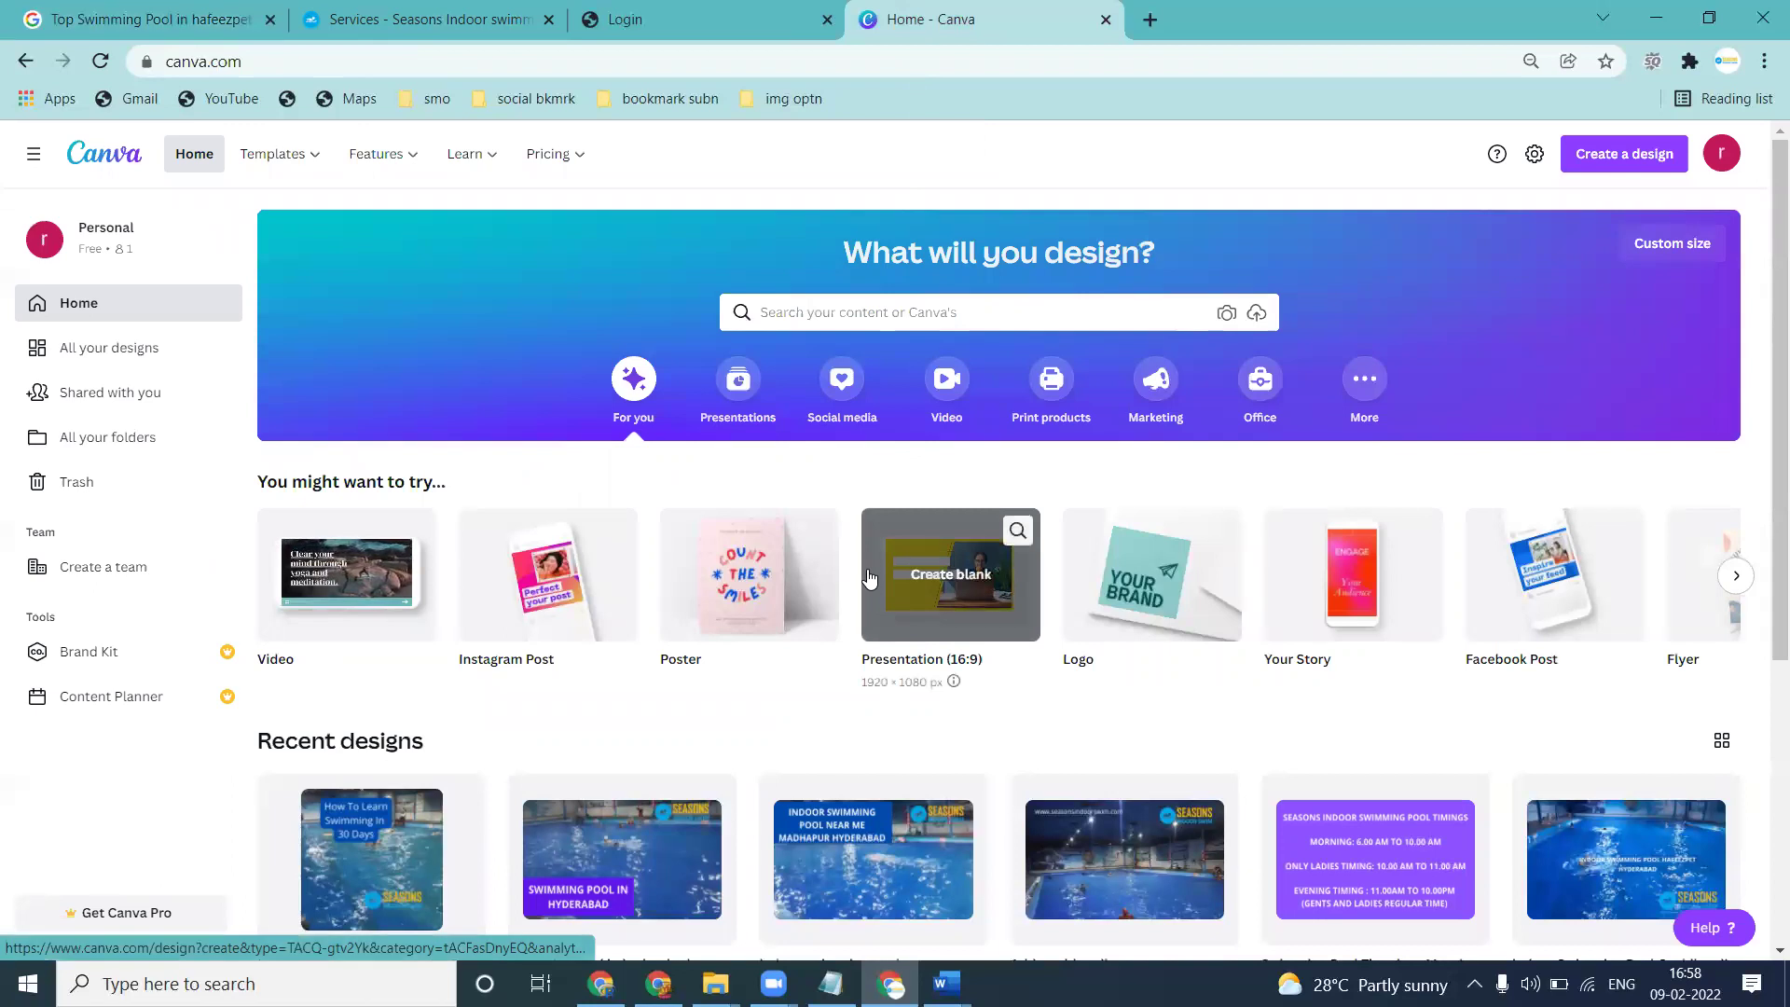
pyautogui.click(845, 395)
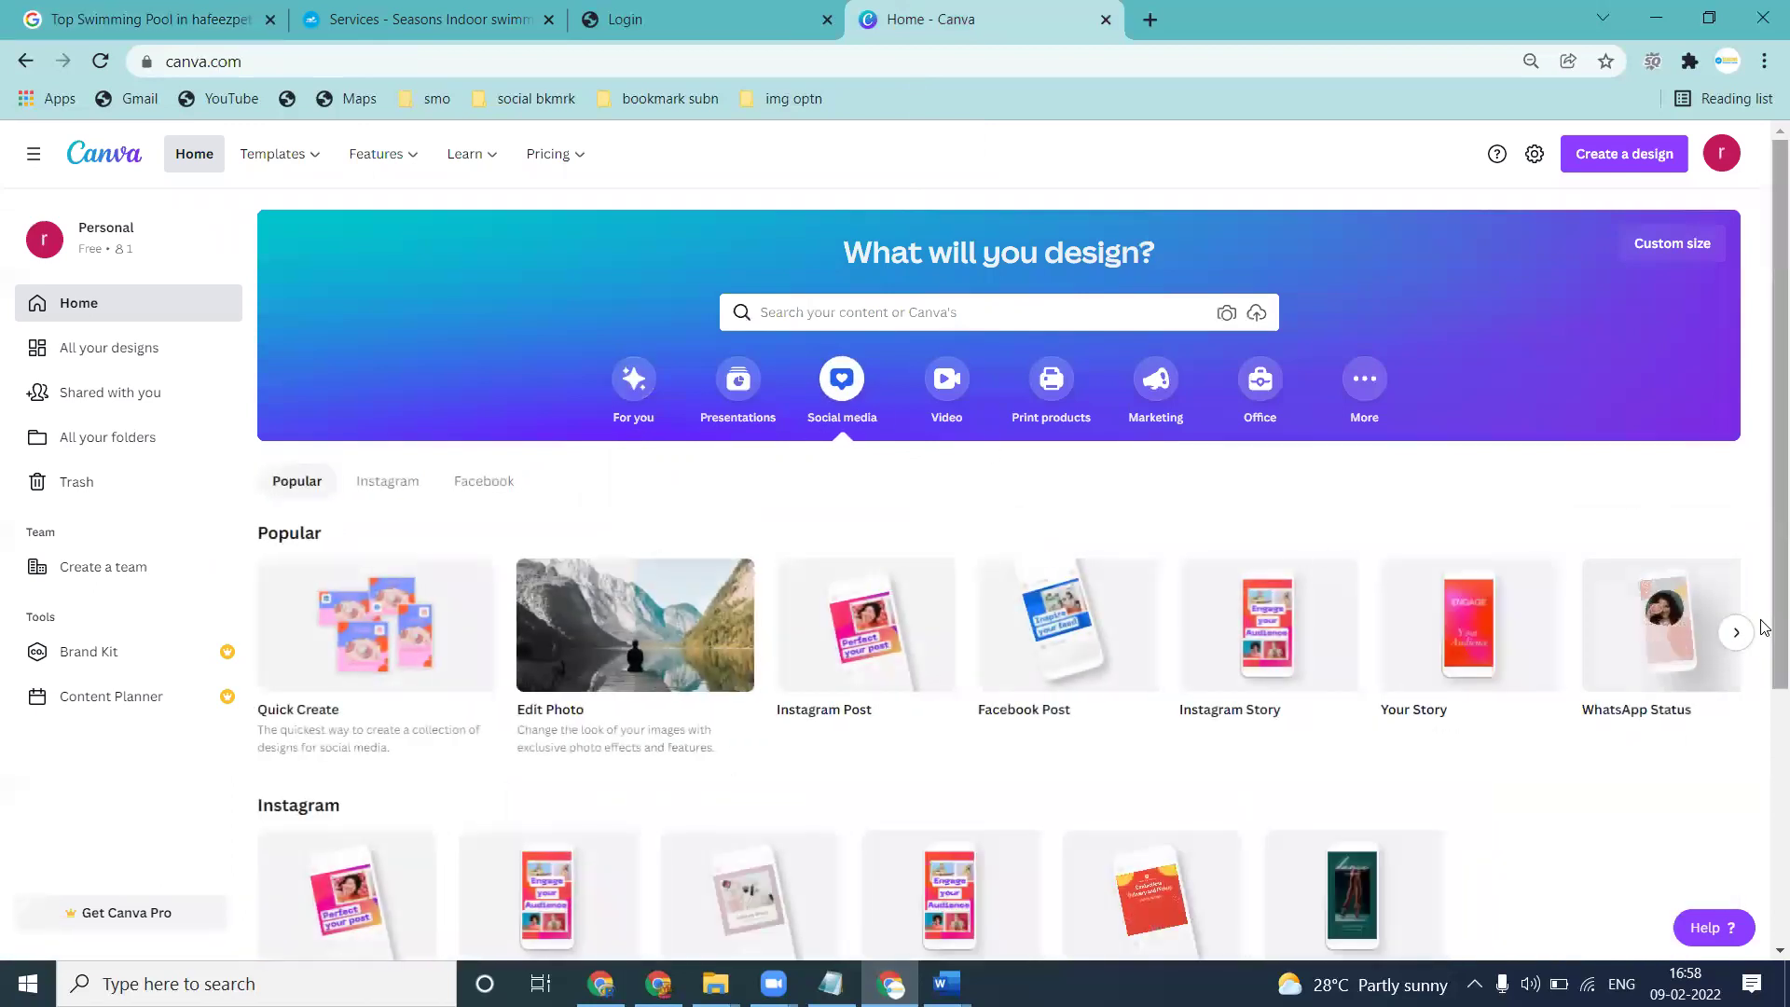
pyautogui.click(1738, 634)
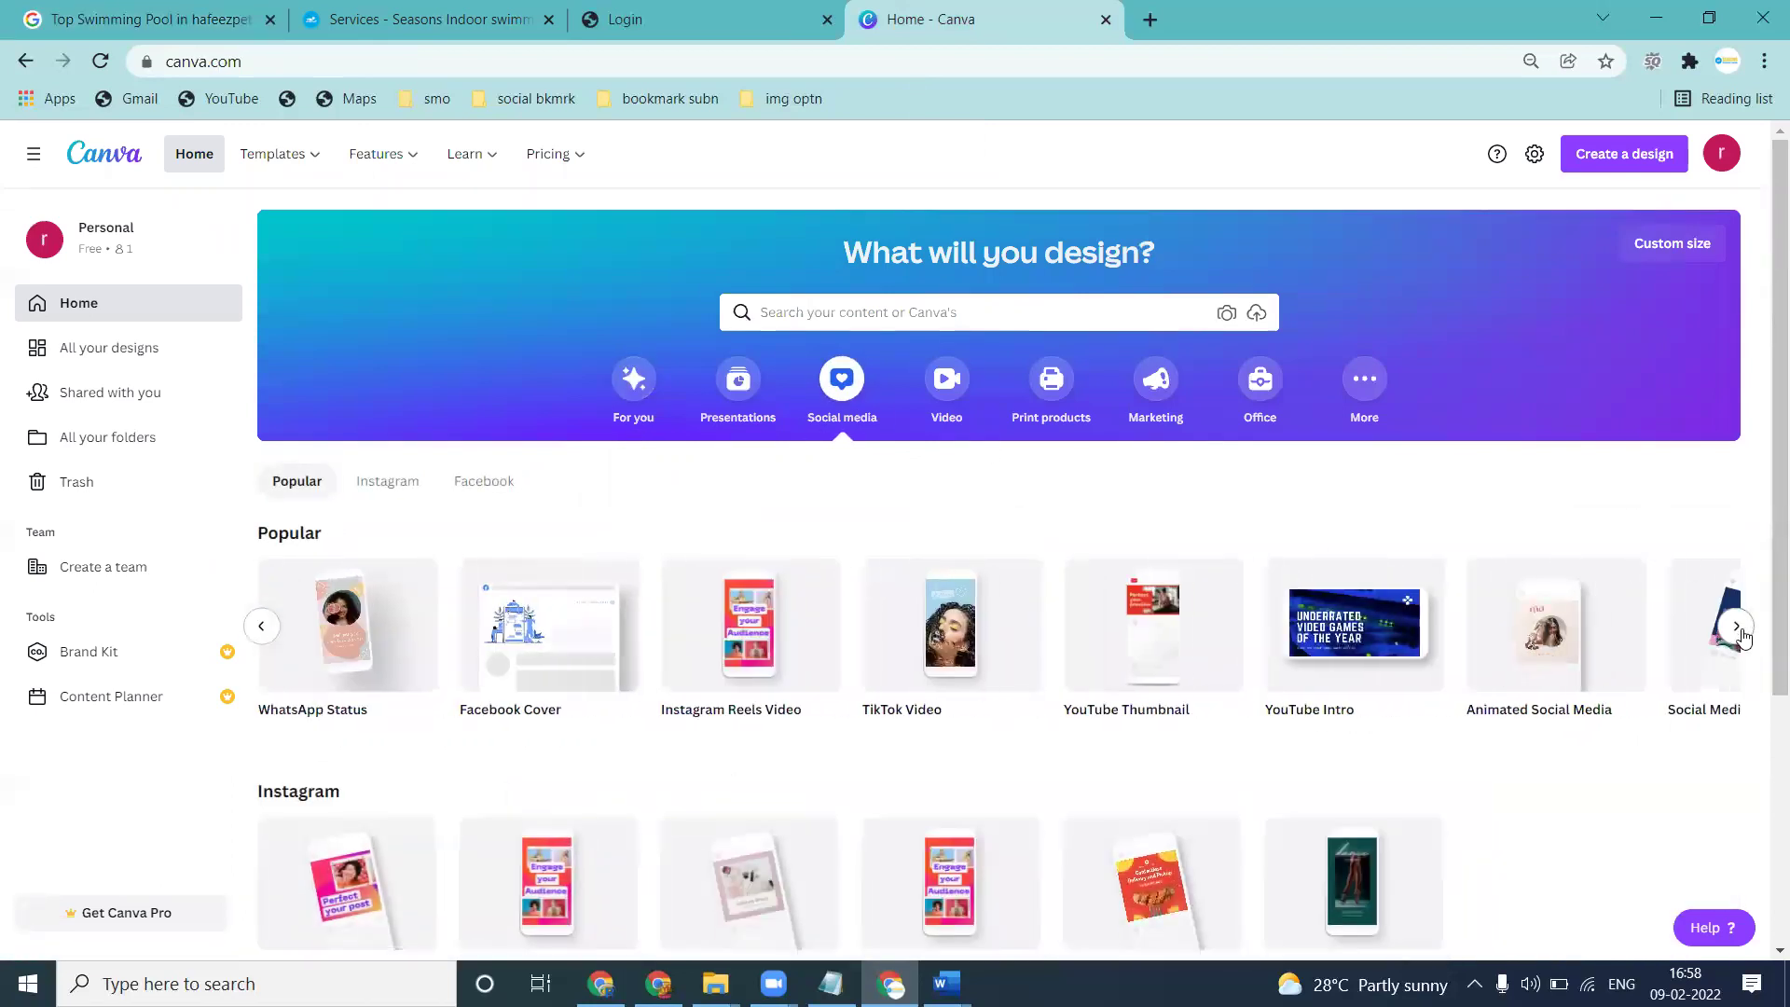
pyautogui.moveTo(1200, 655)
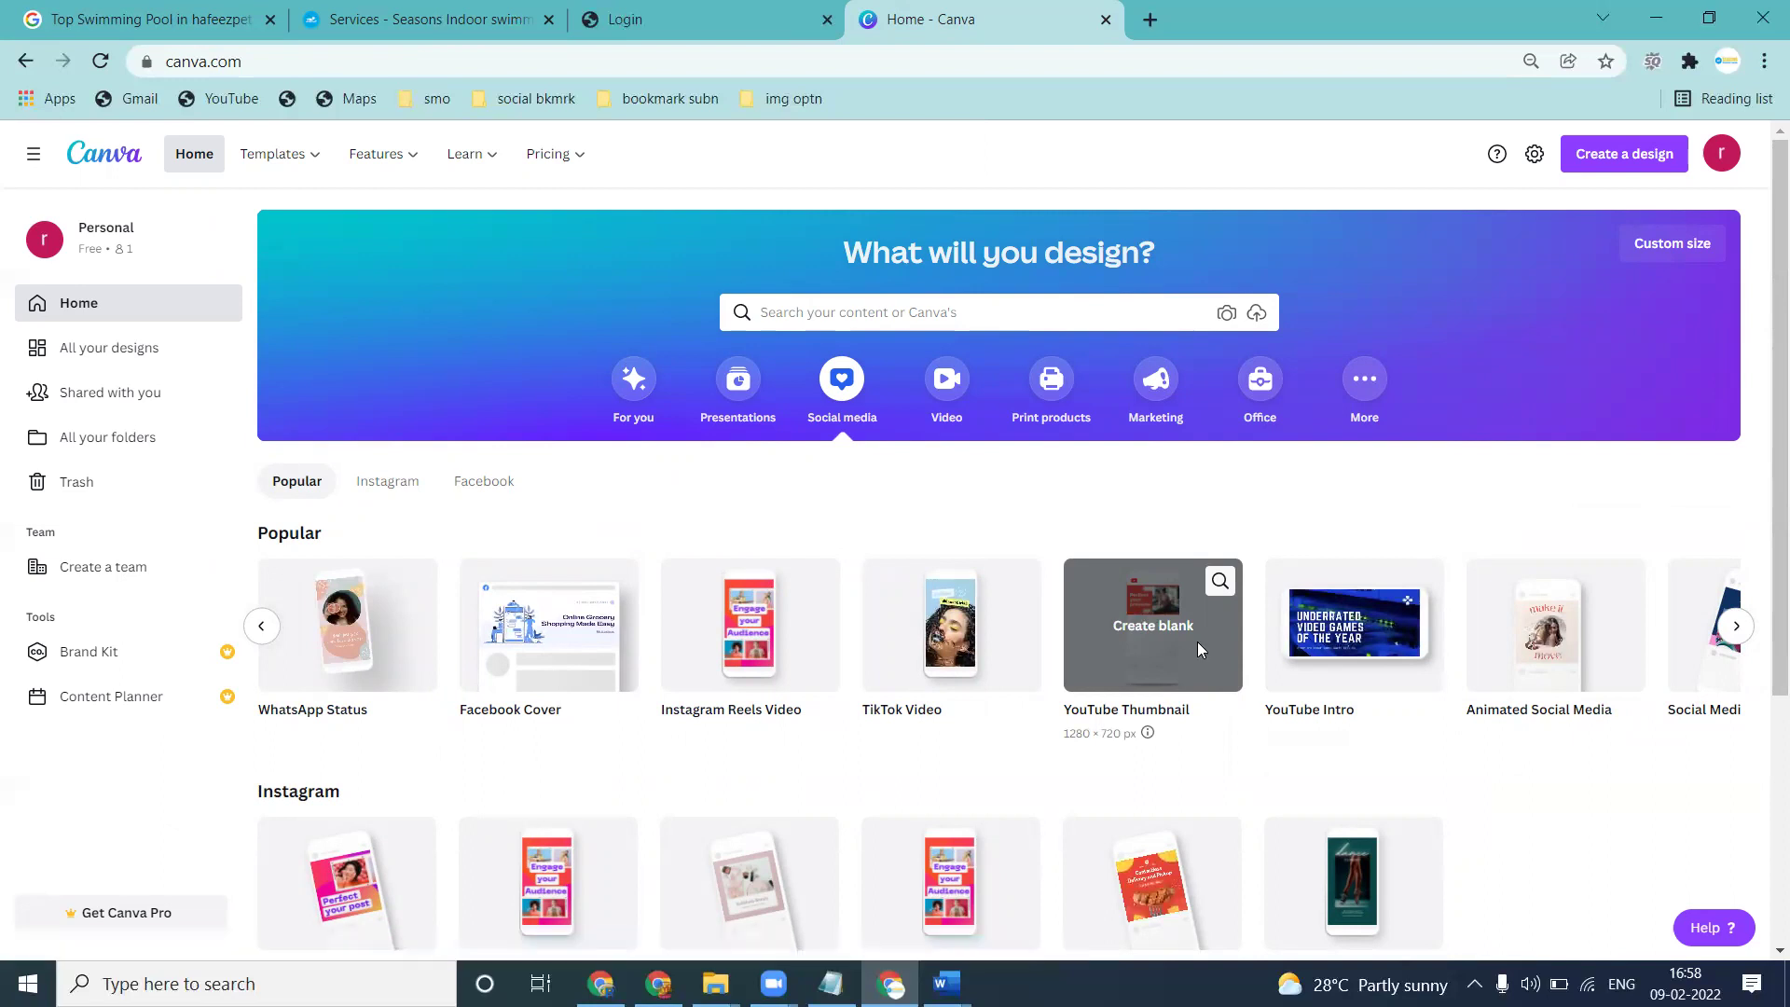
pyautogui.click(1200, 651)
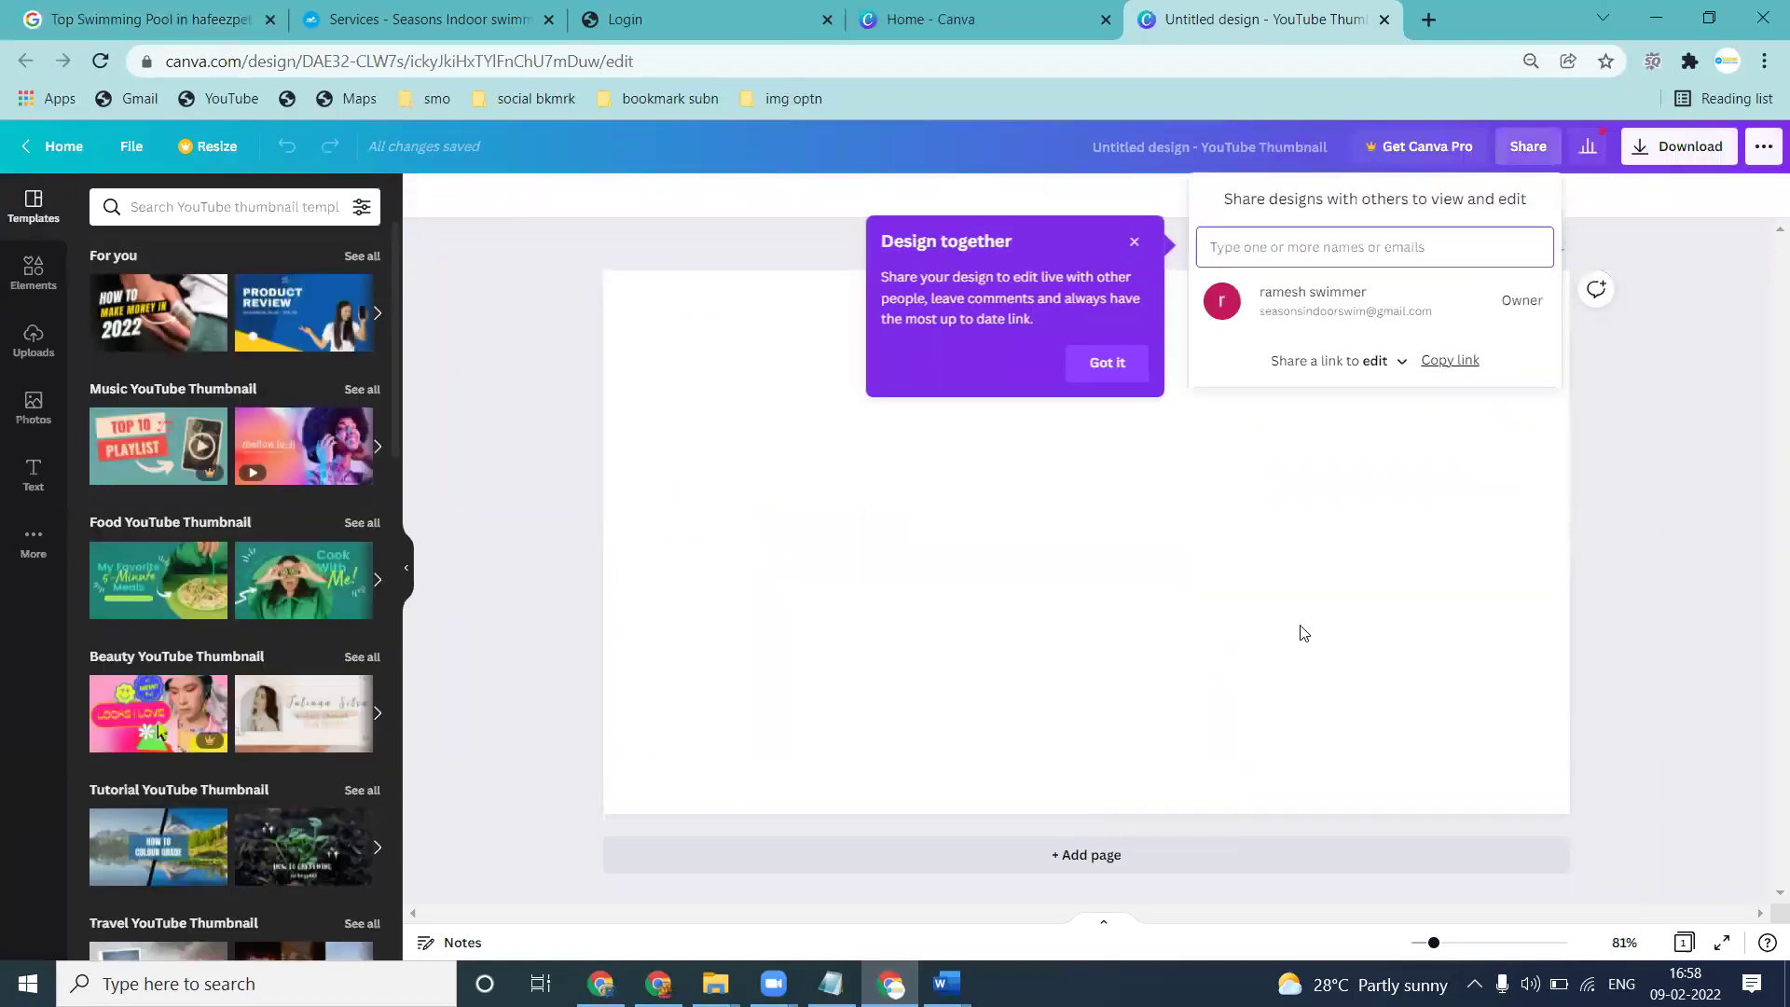
pyautogui.click(1682, 417)
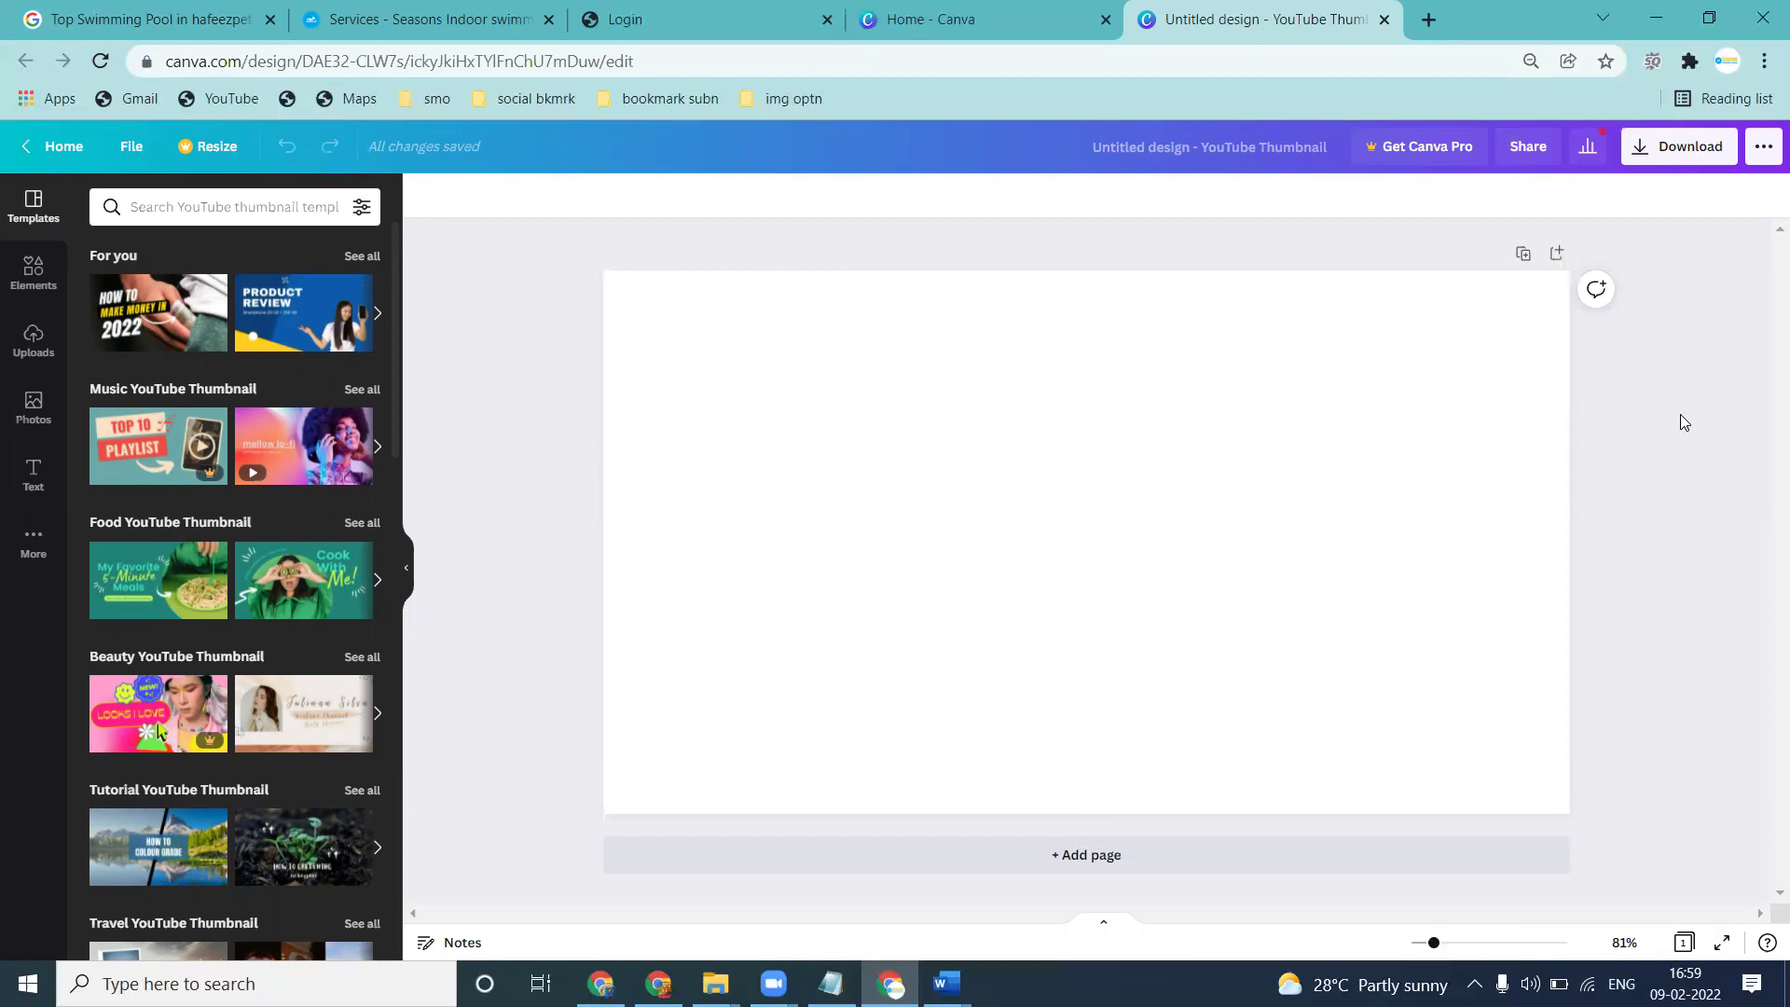
# Place an uploaded swimming pool photo on the blank thumbnail and enlarge it to cover the whole page
pyautogui.click(34, 342)
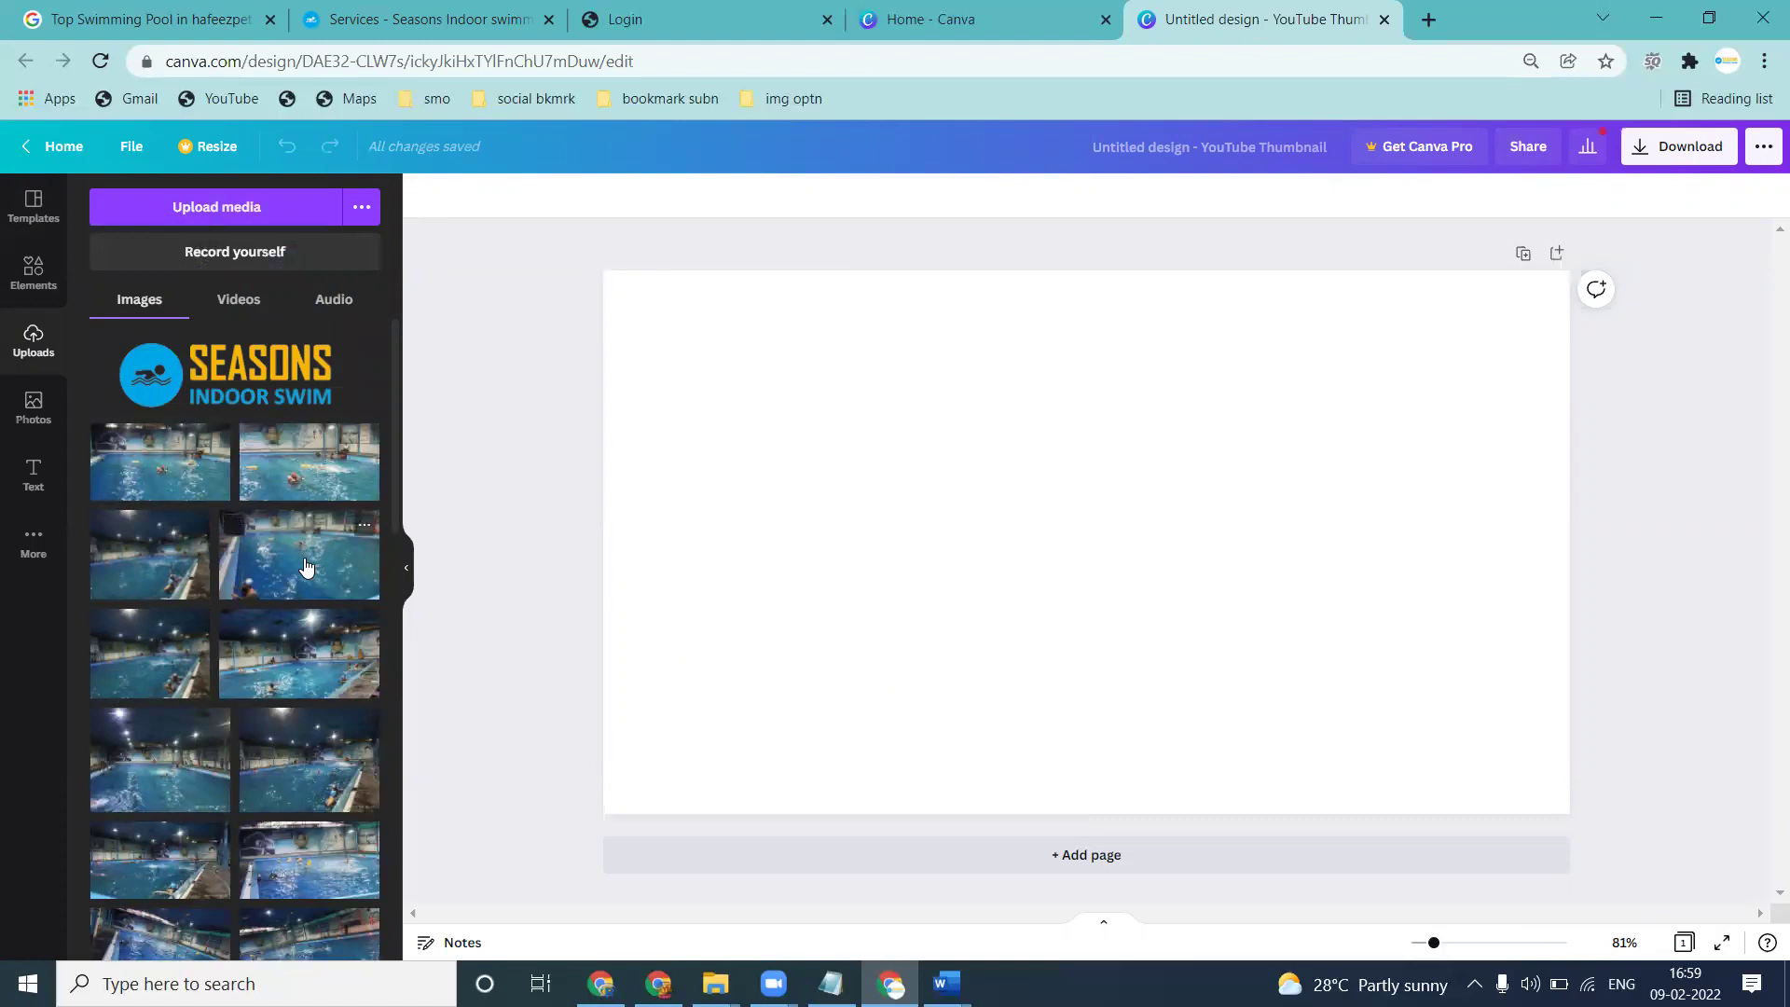
pyautogui.moveTo(261, 560); pyautogui.dragTo(947, 567)
pyautogui.moveTo(845, 460); pyautogui.dragTo(667, 352)
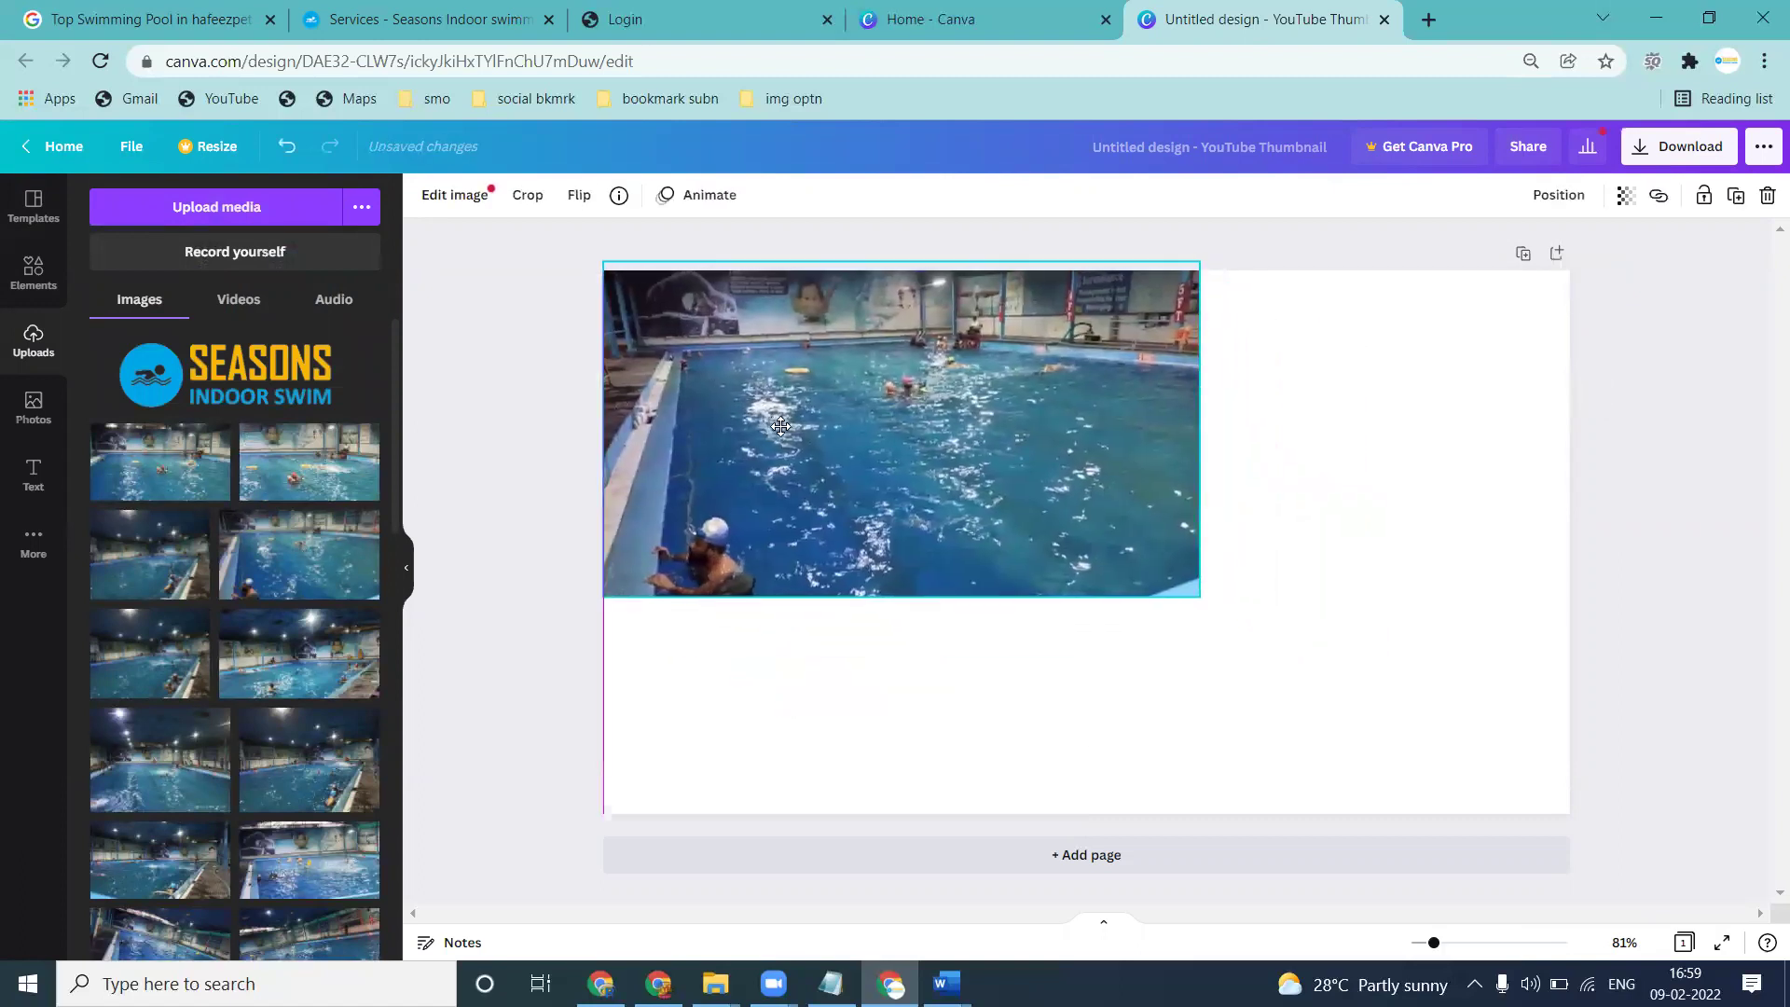
pyautogui.moveTo(1194, 600); pyautogui.dragTo(1590, 853)
pyautogui.moveTo(619, 820); pyautogui.dragTo(419, 830)
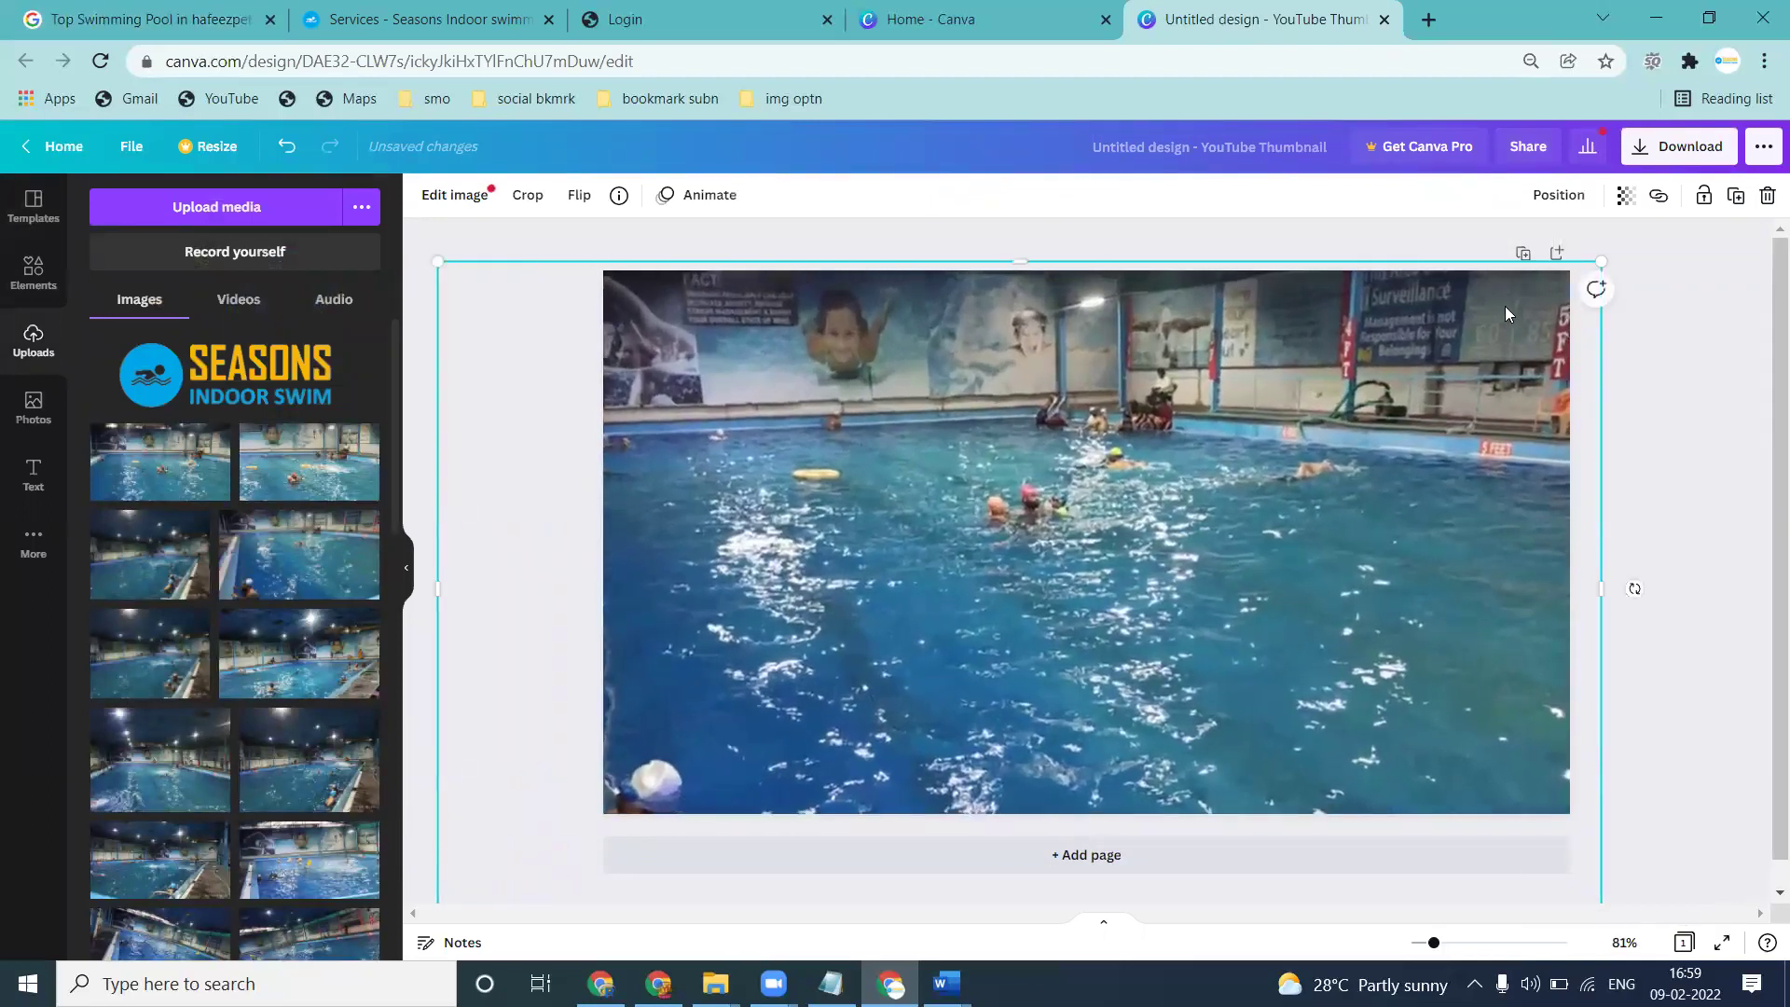
pyautogui.moveTo(1597, 262); pyautogui.dragTo(1681, 207)
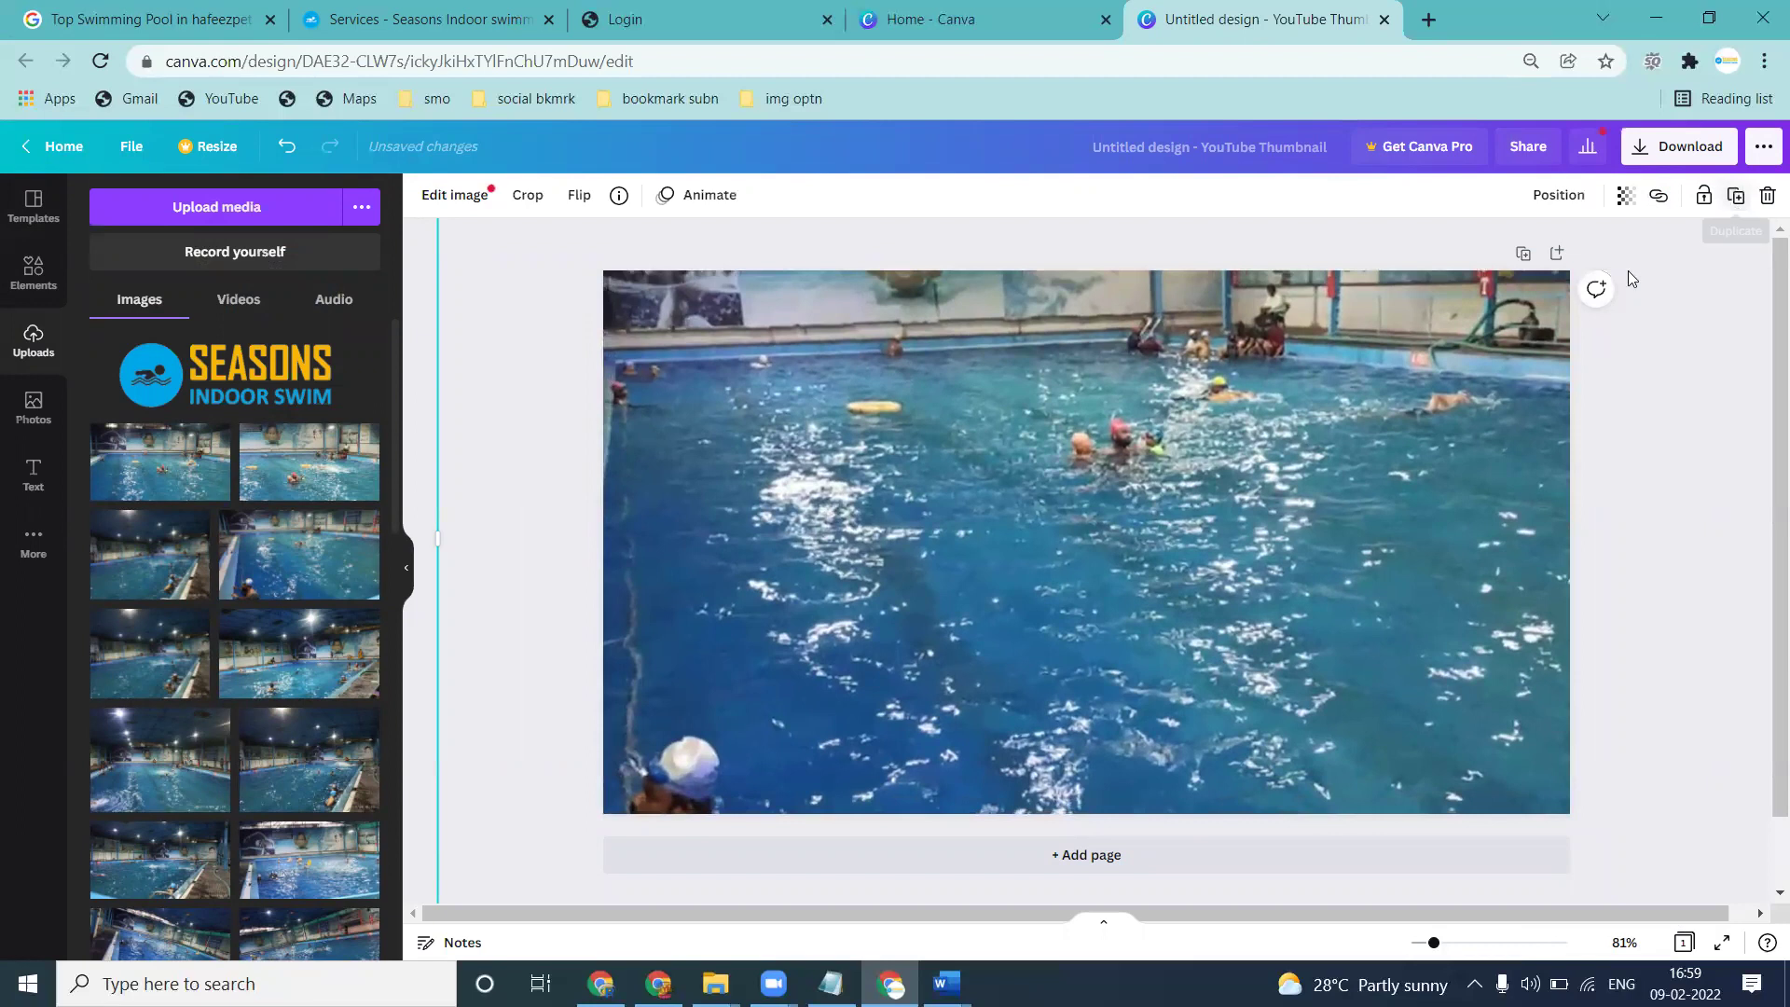
pyautogui.moveTo(1488, 346); pyautogui.dragTo(1589, 273)
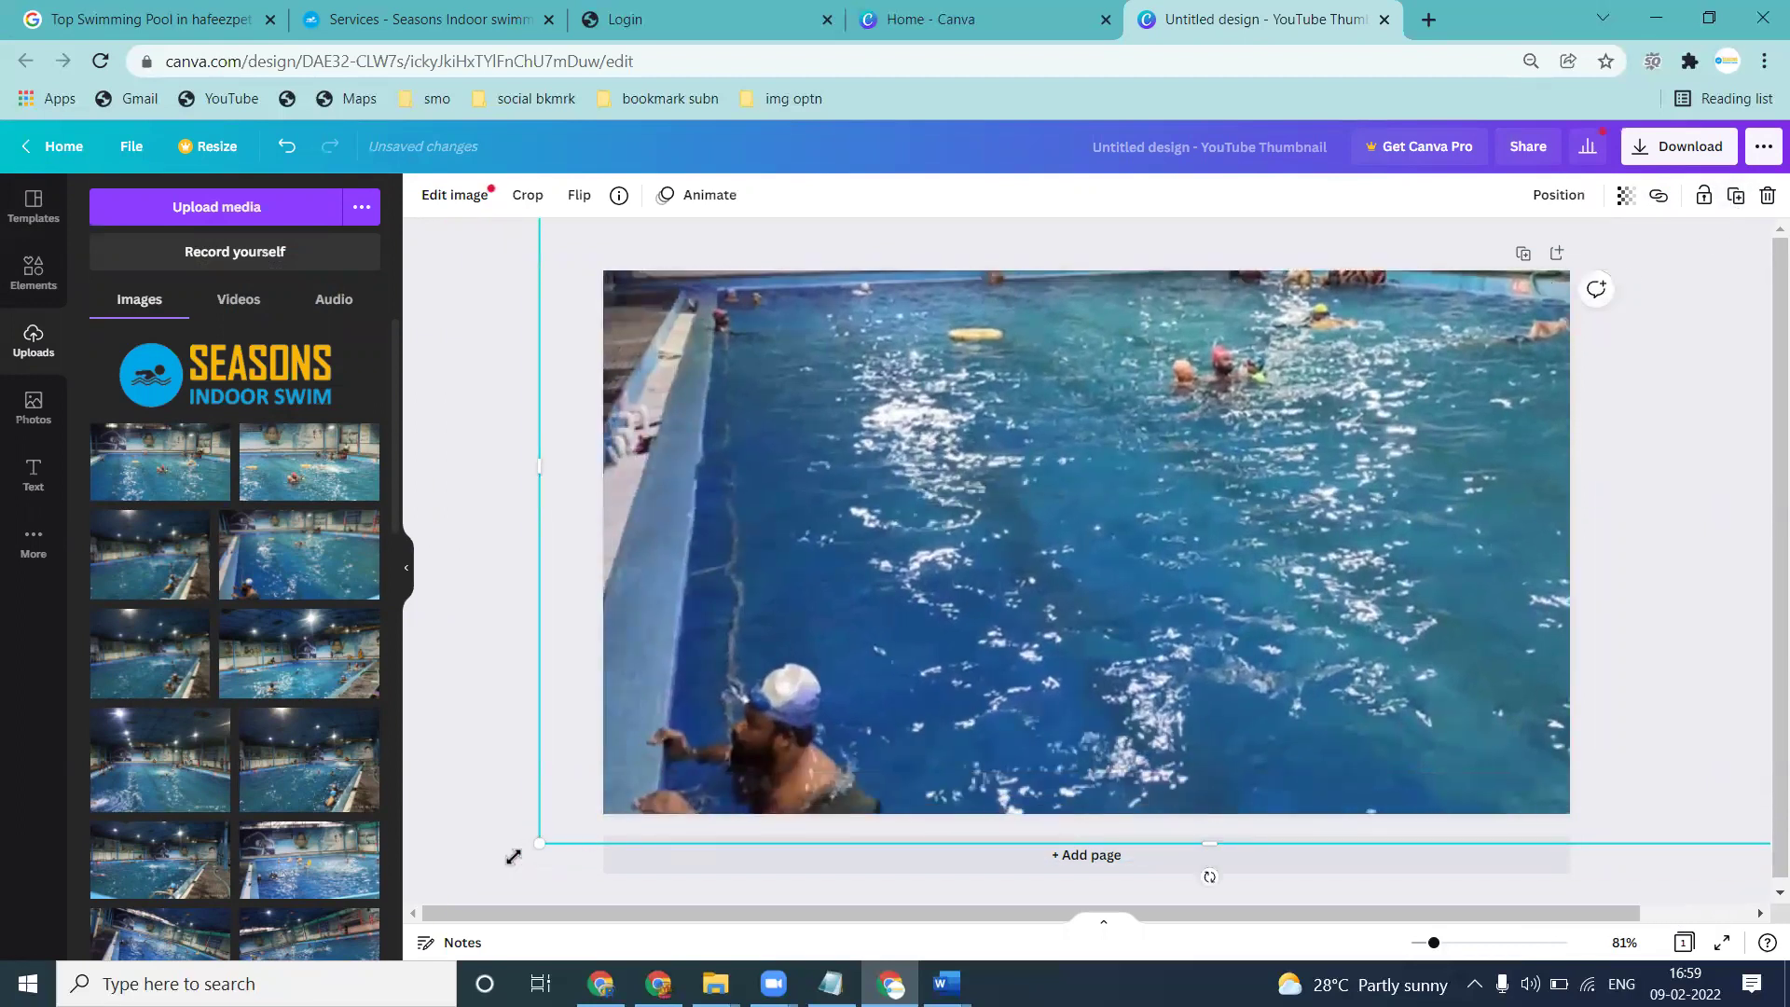
pyautogui.moveTo(528, 841); pyautogui.dragTo(392, 956)
pyautogui.moveTo(1078, 603)
pyautogui.mouseDown()
pyautogui.moveTo(1080, 564)
pyautogui.moveTo(1079, 599)
pyautogui.mouseUp()
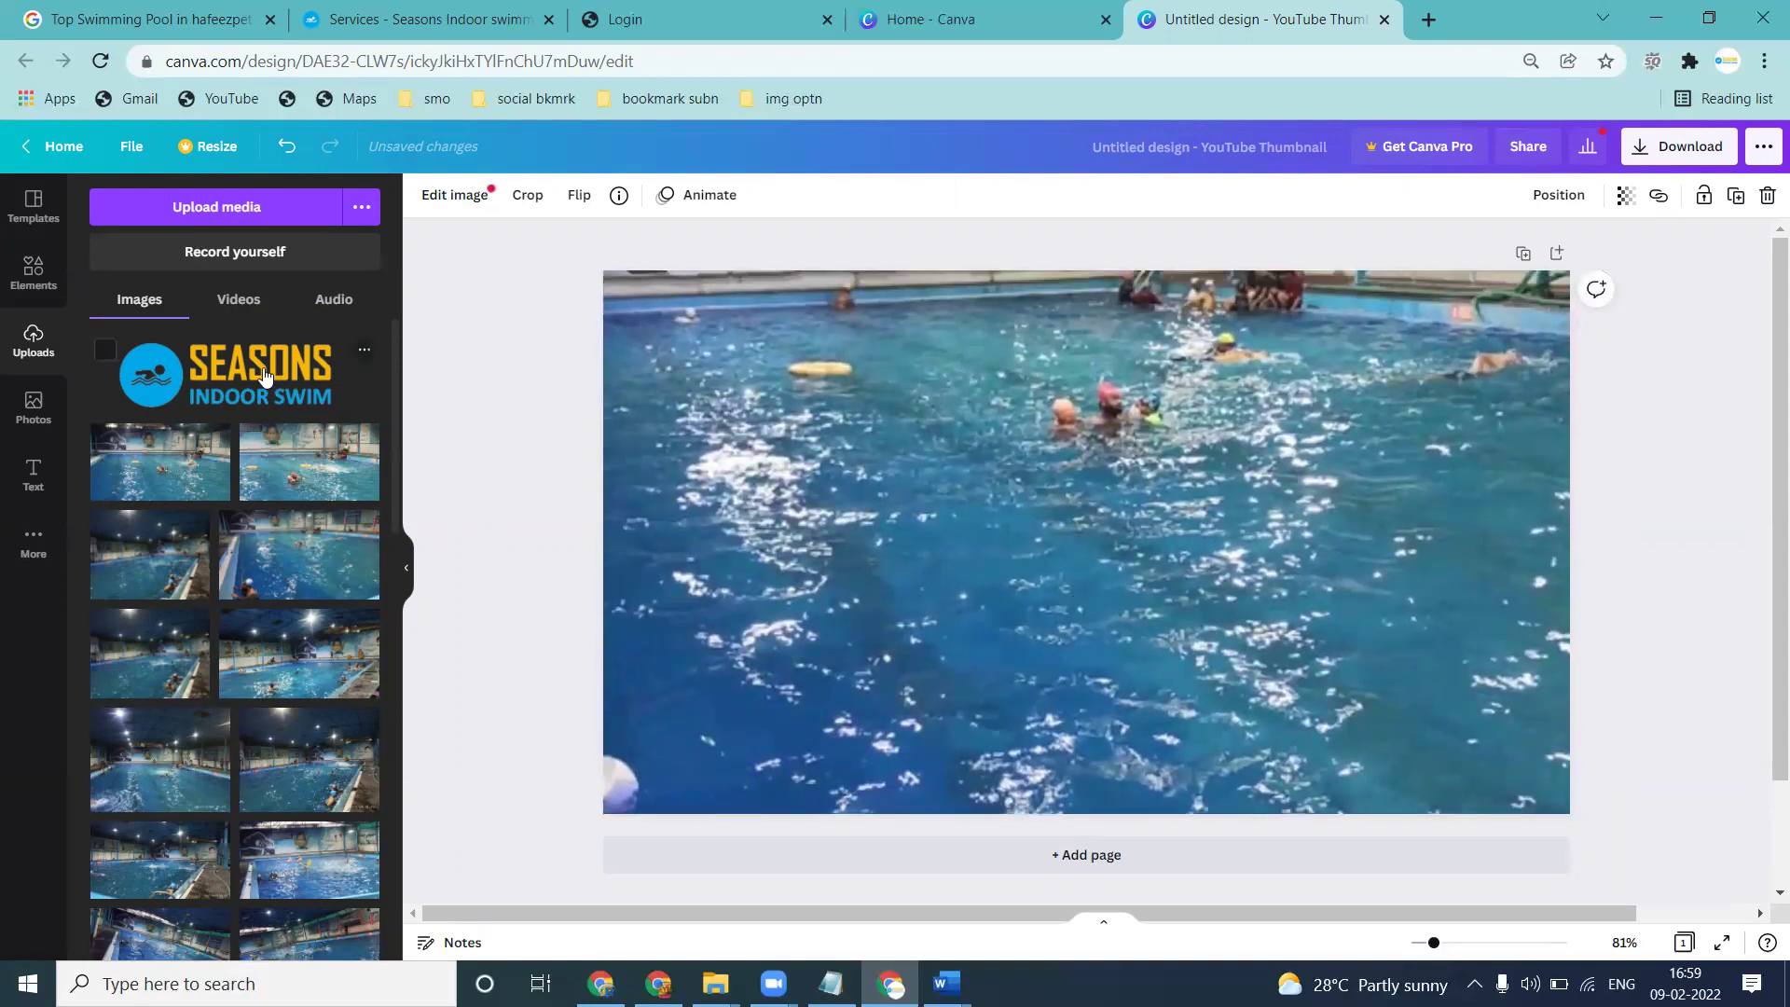
# Add the uploaded Seasons Indoor Swim logo, shrink it, and place it in the page's lower-right corner
pyautogui.click(347, 388)
pyautogui.moveTo(793, 622); pyautogui.dragTo(1100, 469)
pyautogui.moveTo(995, 428); pyautogui.dragTo(1464, 764)
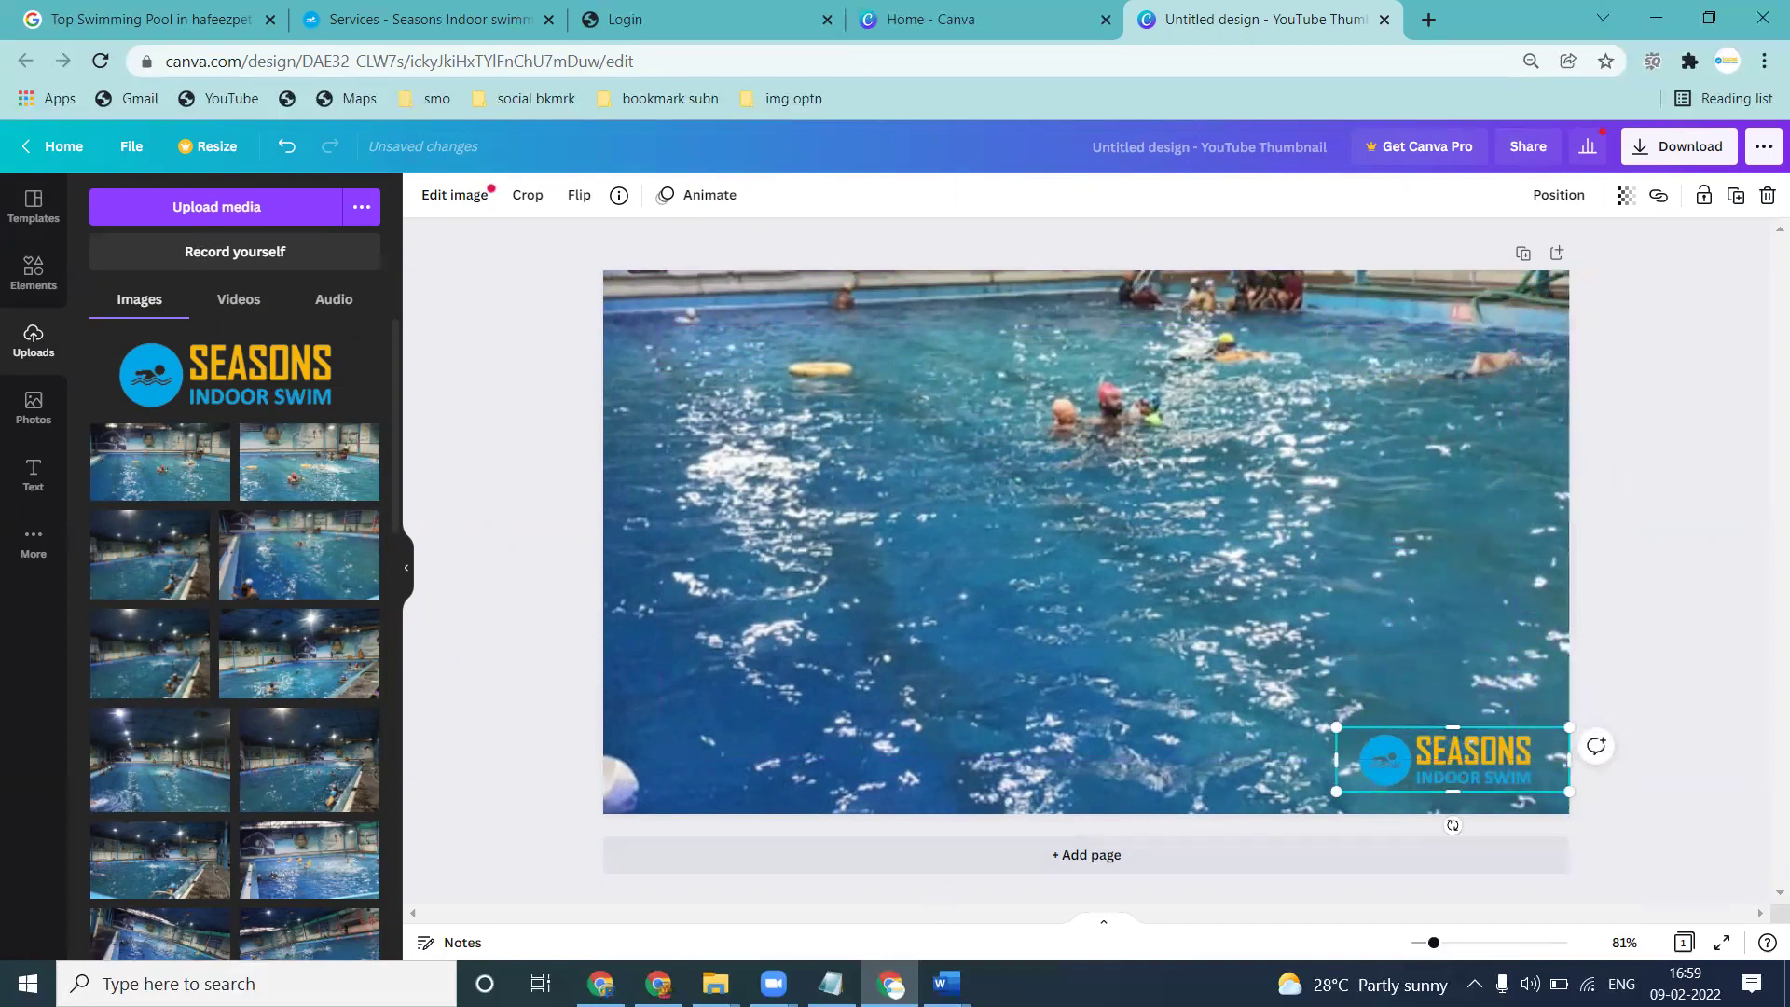
# Switch to the Google search page, search for "indoor swimming pool in Miyapur", and copy the search phrase
pyautogui.hotkey('alt', 'Tab')
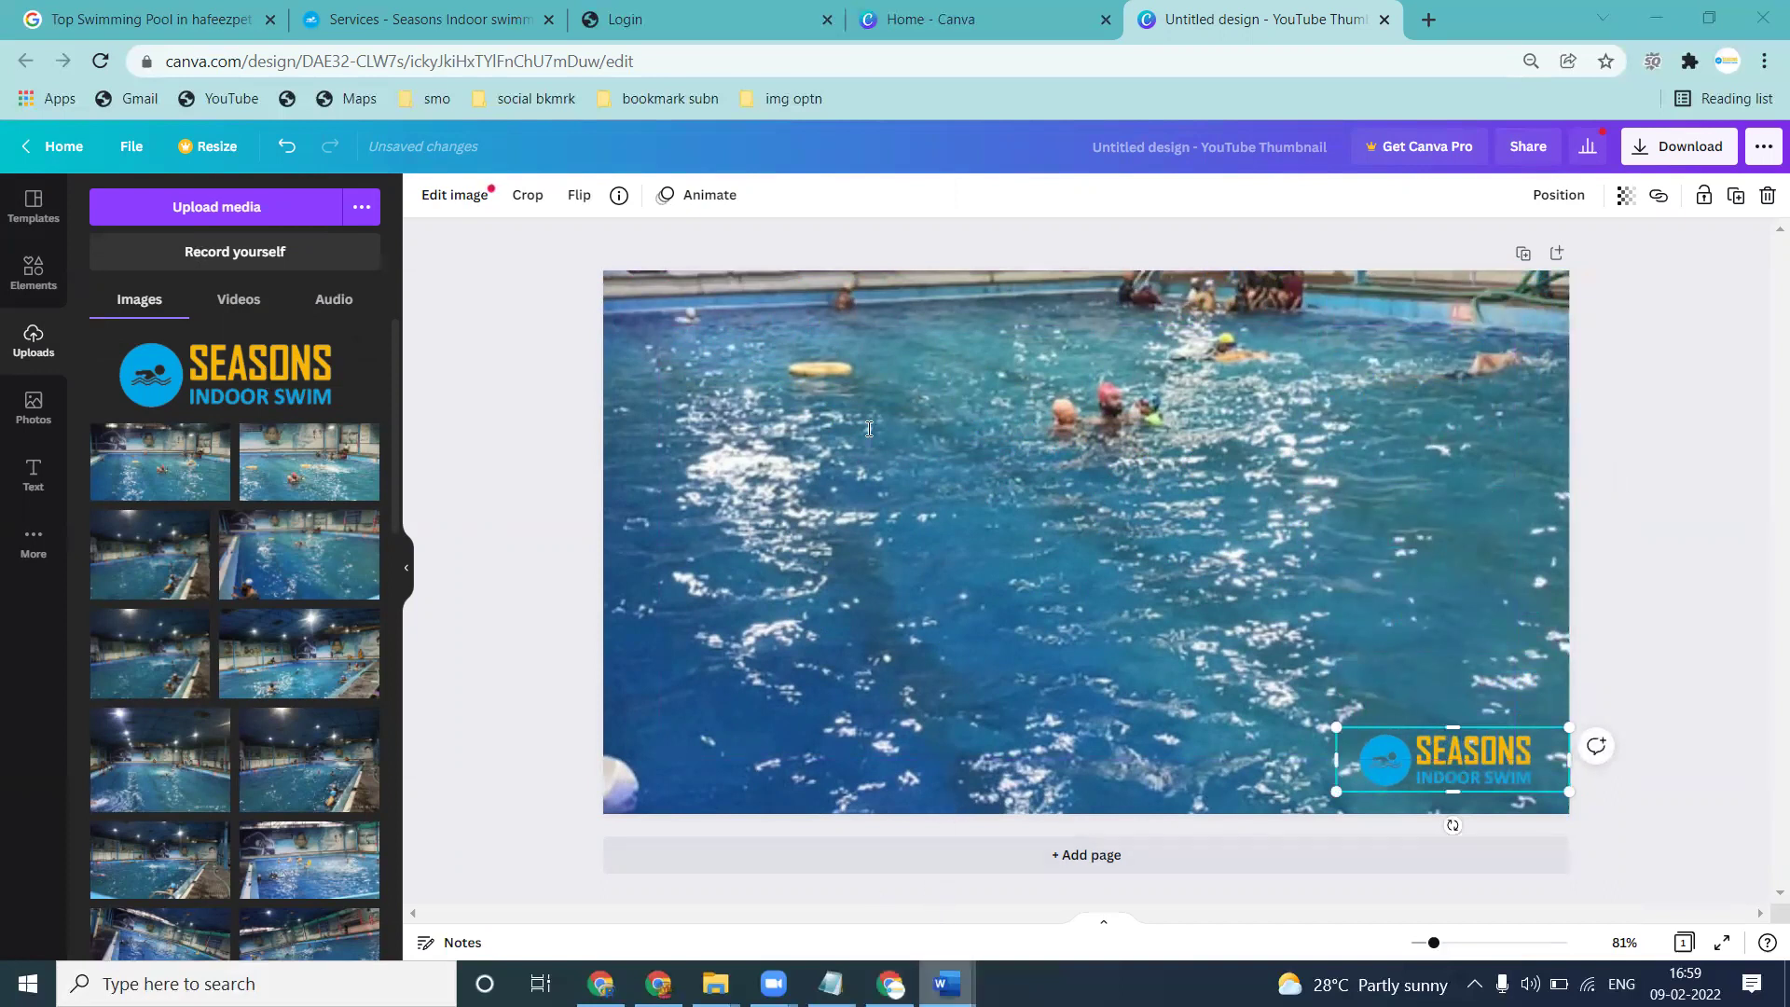
pyautogui.click(158, 19)
pyautogui.tripleClick(364, 153)
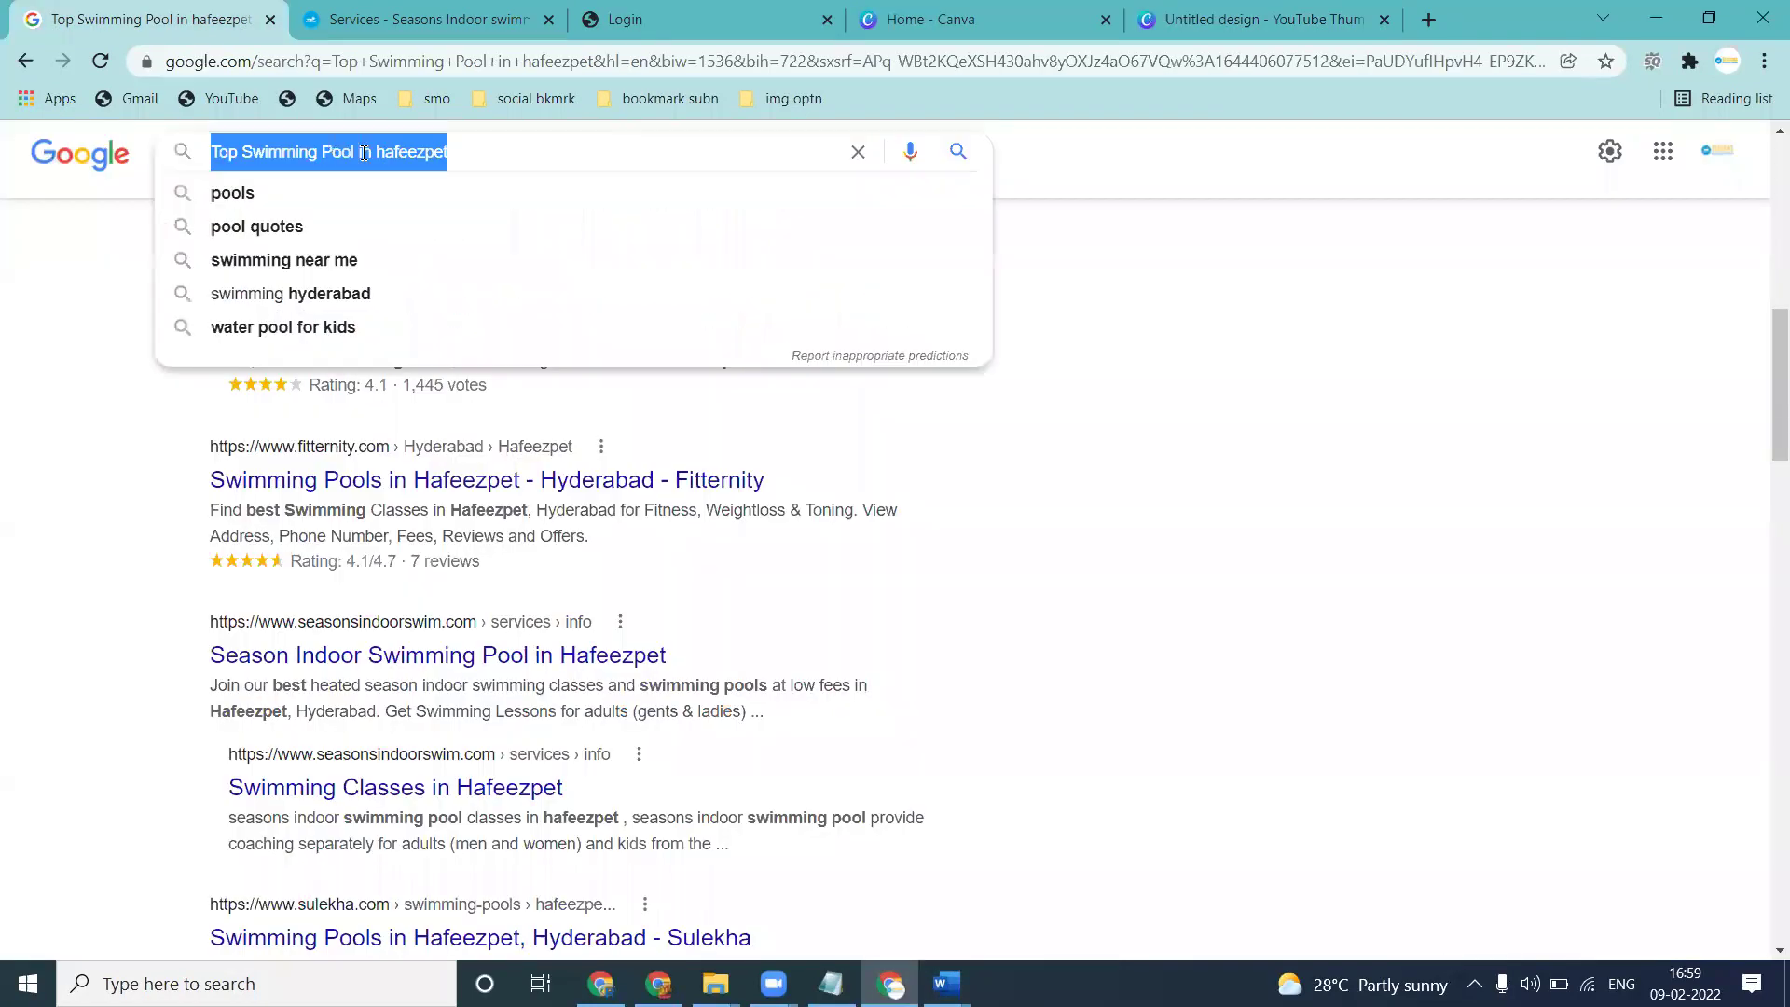
pyautogui.write('indoor swimming pool in Miyapur')
pyautogui.press('Return')
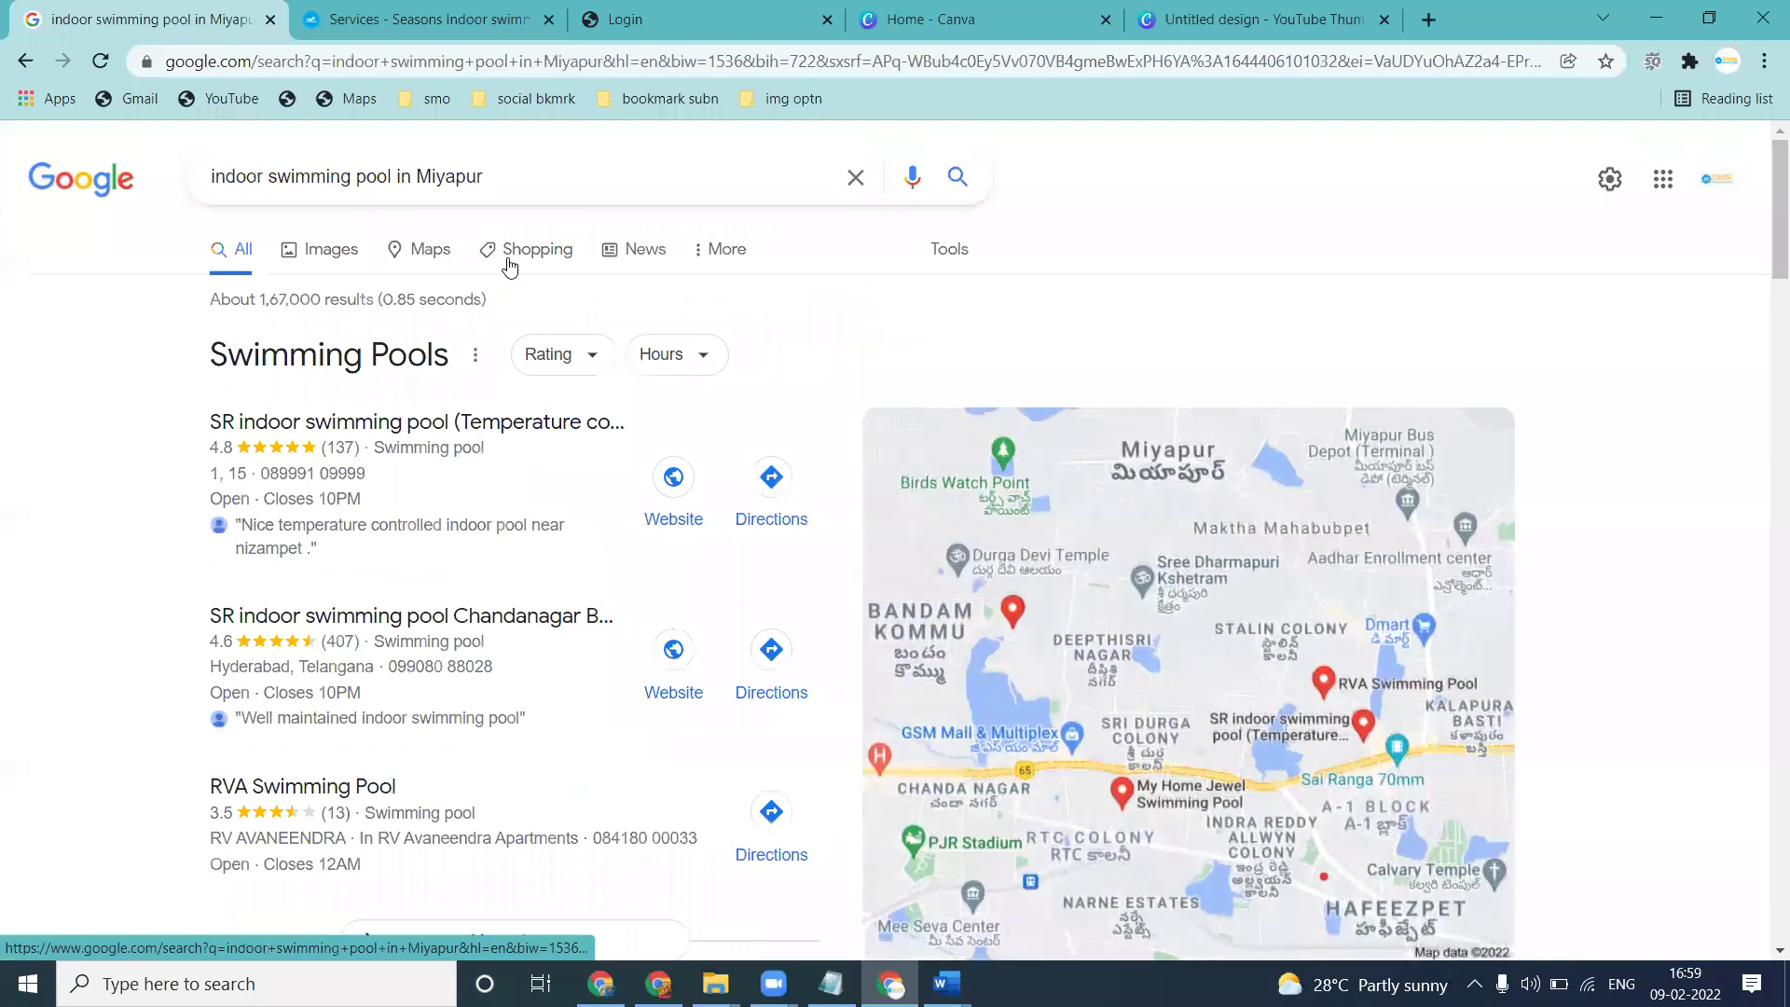
pyautogui.tripleClick(522, 177)
pyautogui.hotkey('ctrl', 'c')
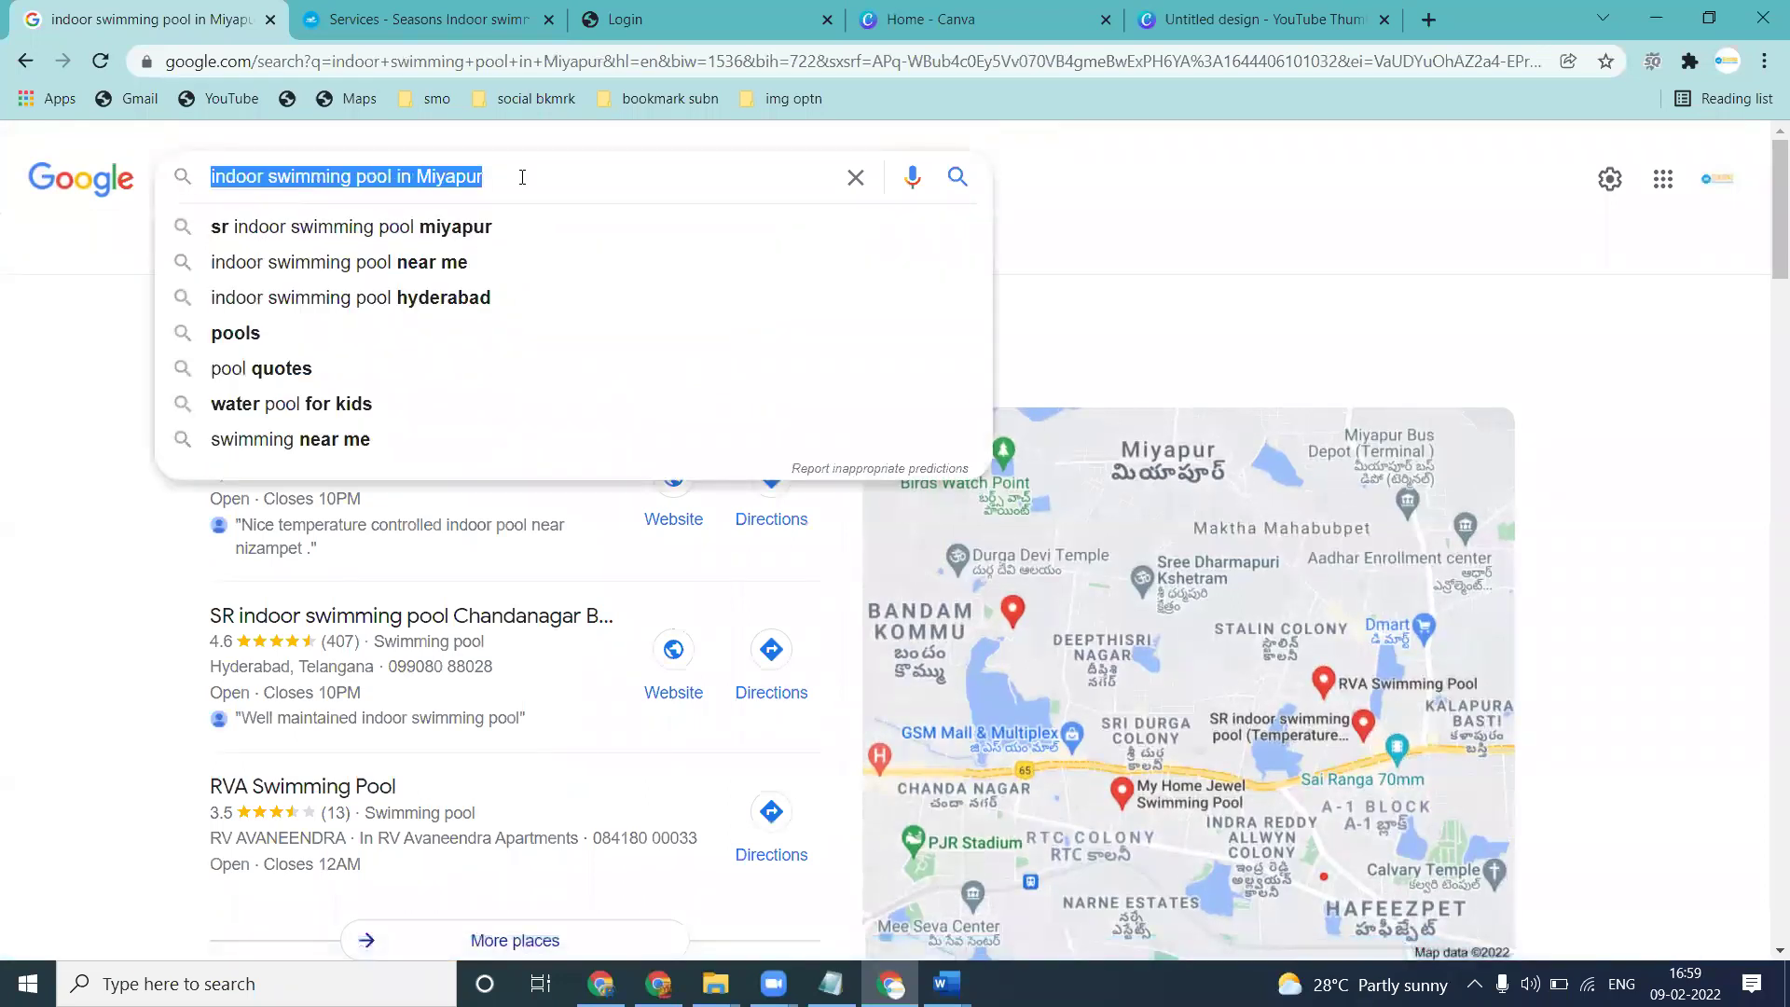
pyautogui.hotkey('alt', 'Tab')
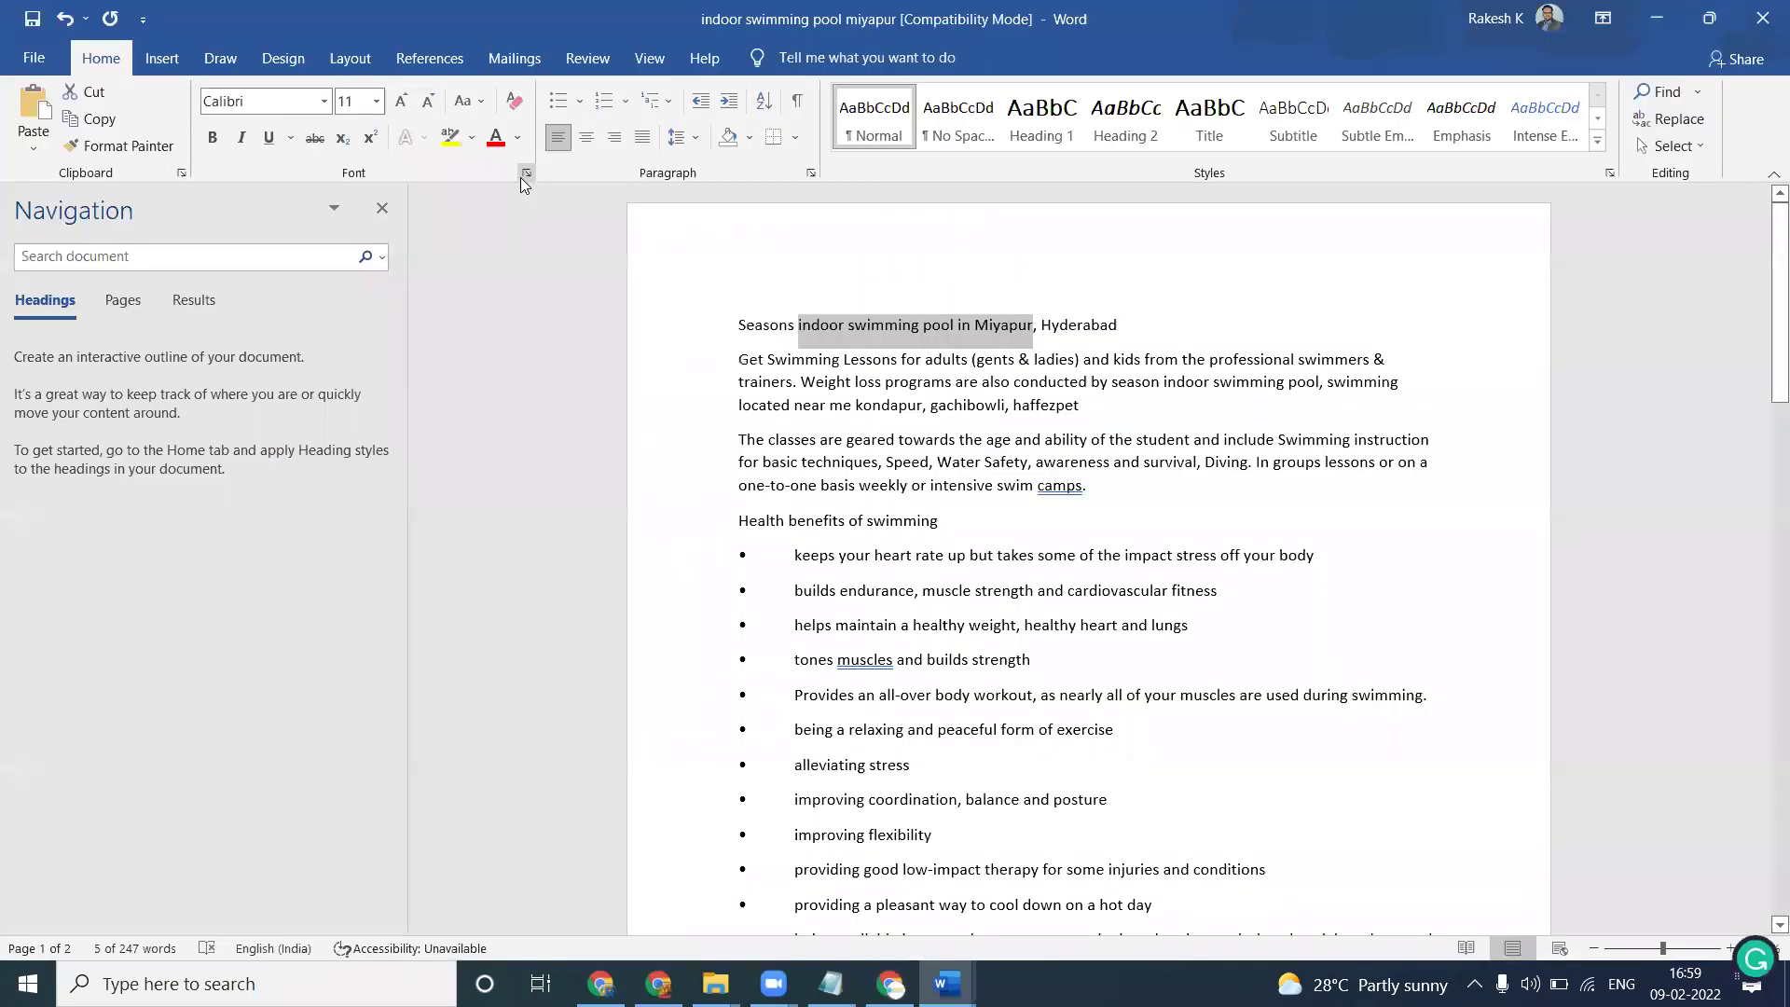
pyautogui.hotkey('alt', 'Tab')
pyautogui.hotkey('alt', 'Tab')
pyautogui.hotkey('alt', 'Tab')
pyautogui.hotkey('alt', 'Tab')
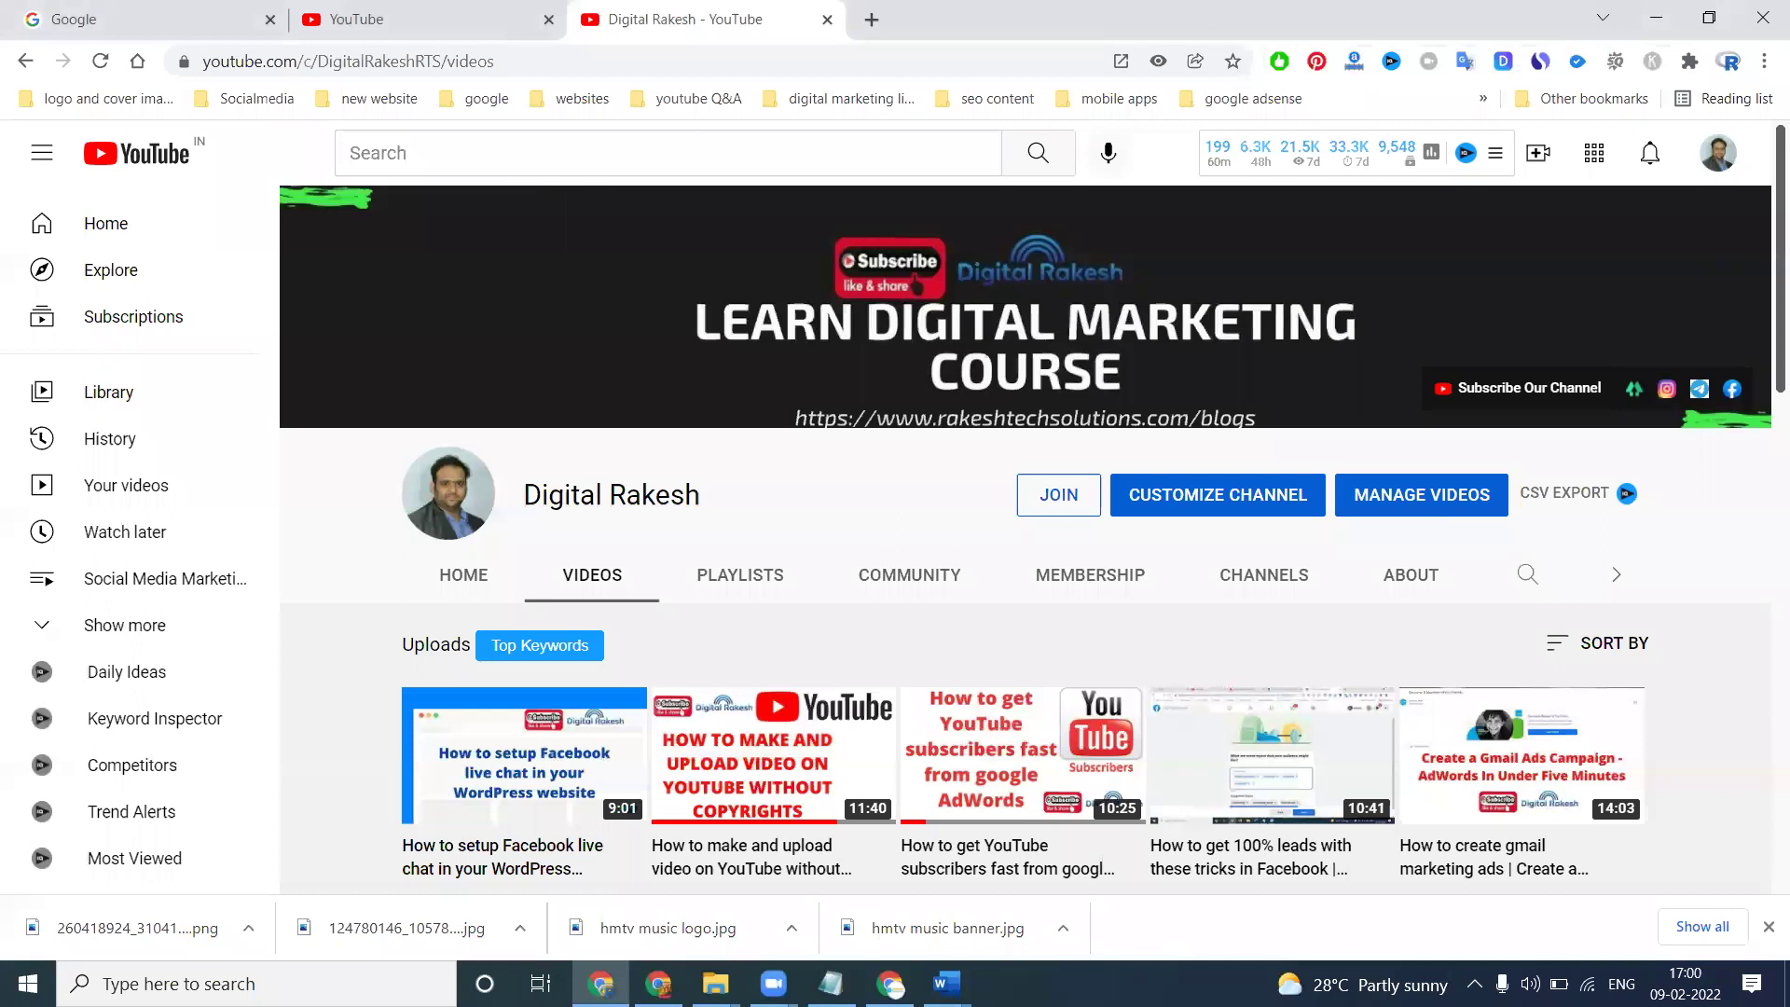
# Switch back to Canva, add a heading reading "indoor swimming pool in Miyapur", and narrow its text box to two lines
pyautogui.hotkey('alt', 'Tab')
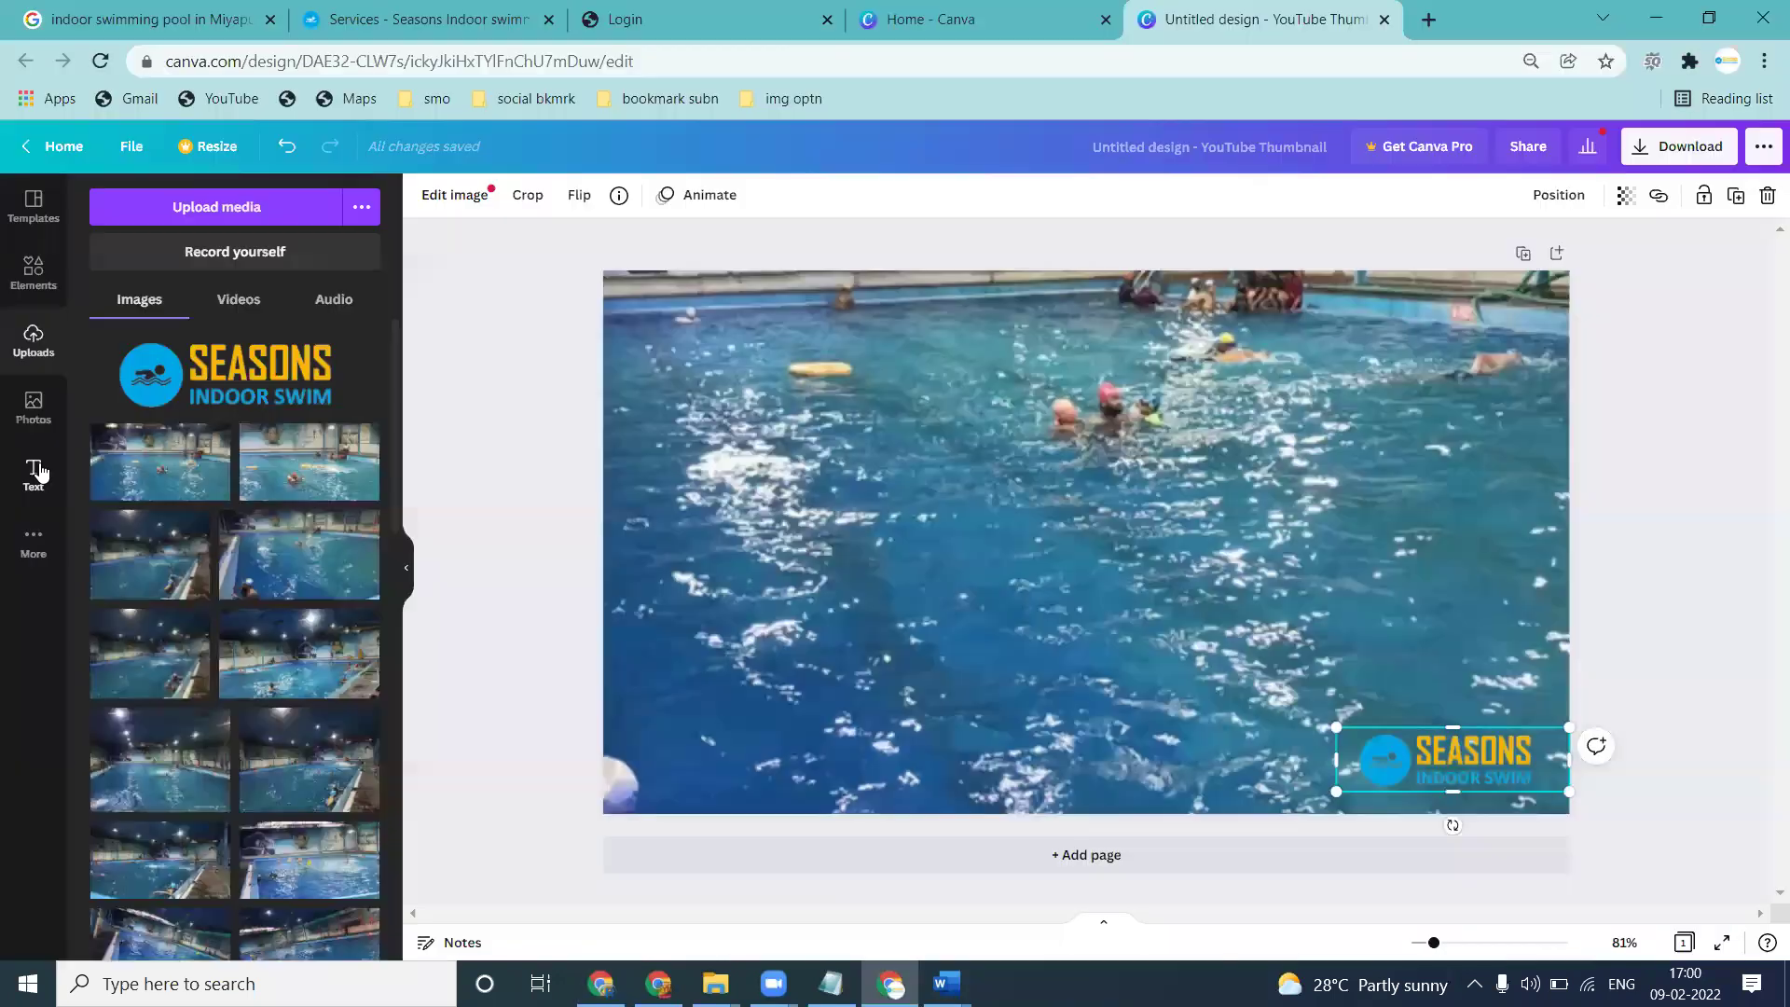
pyautogui.click(33, 473)
pyautogui.click(229, 298)
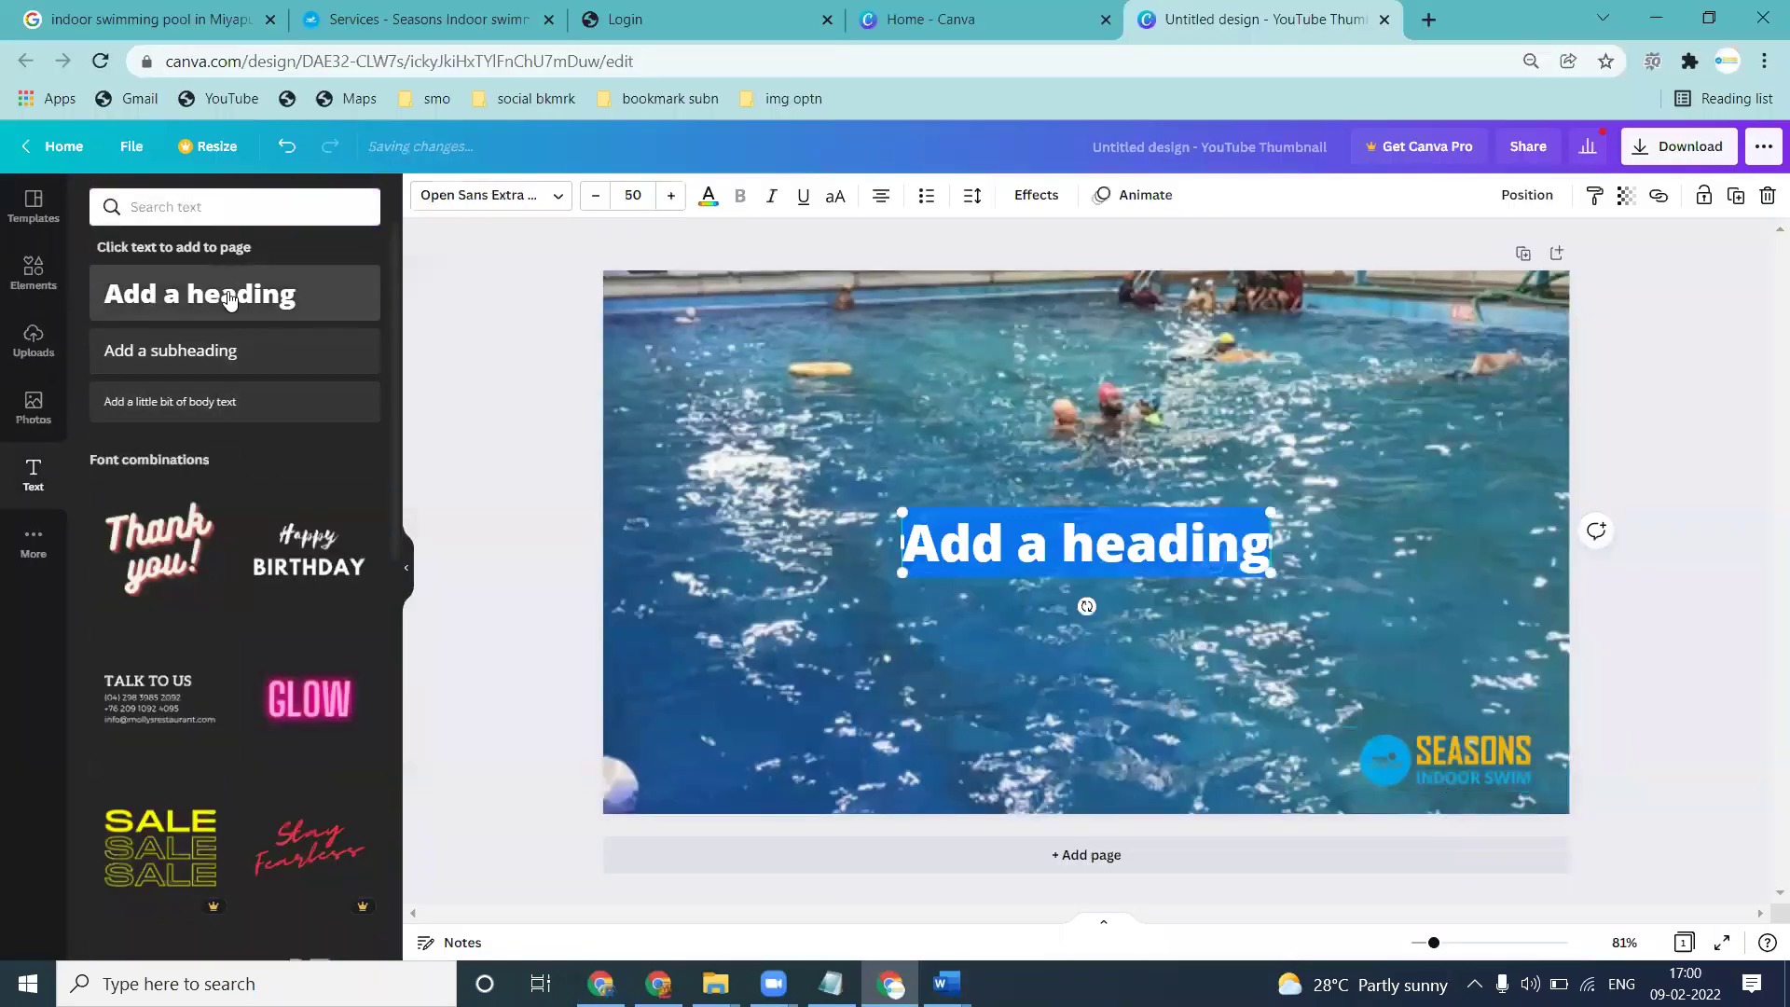
pyautogui.hotkey('ctrl', 'v')
pyautogui.moveTo(1525, 549); pyautogui.dragTo(1270, 573)
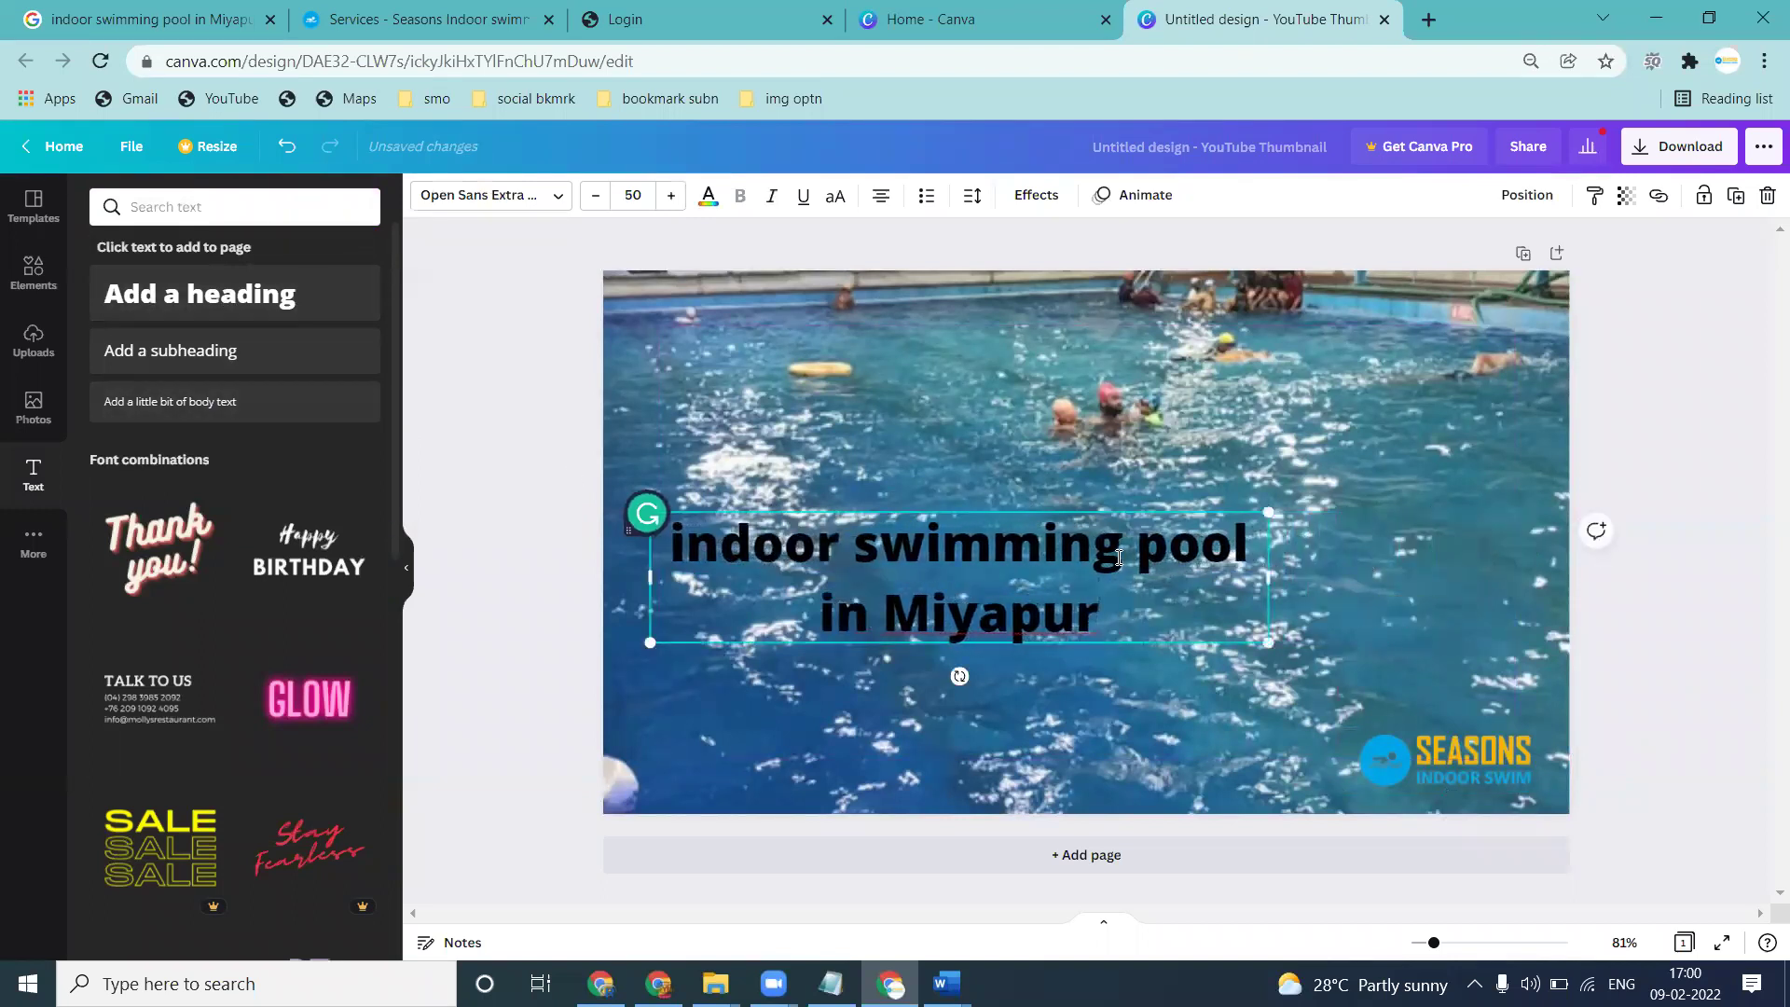
pyautogui.tripleClick(1119, 558)
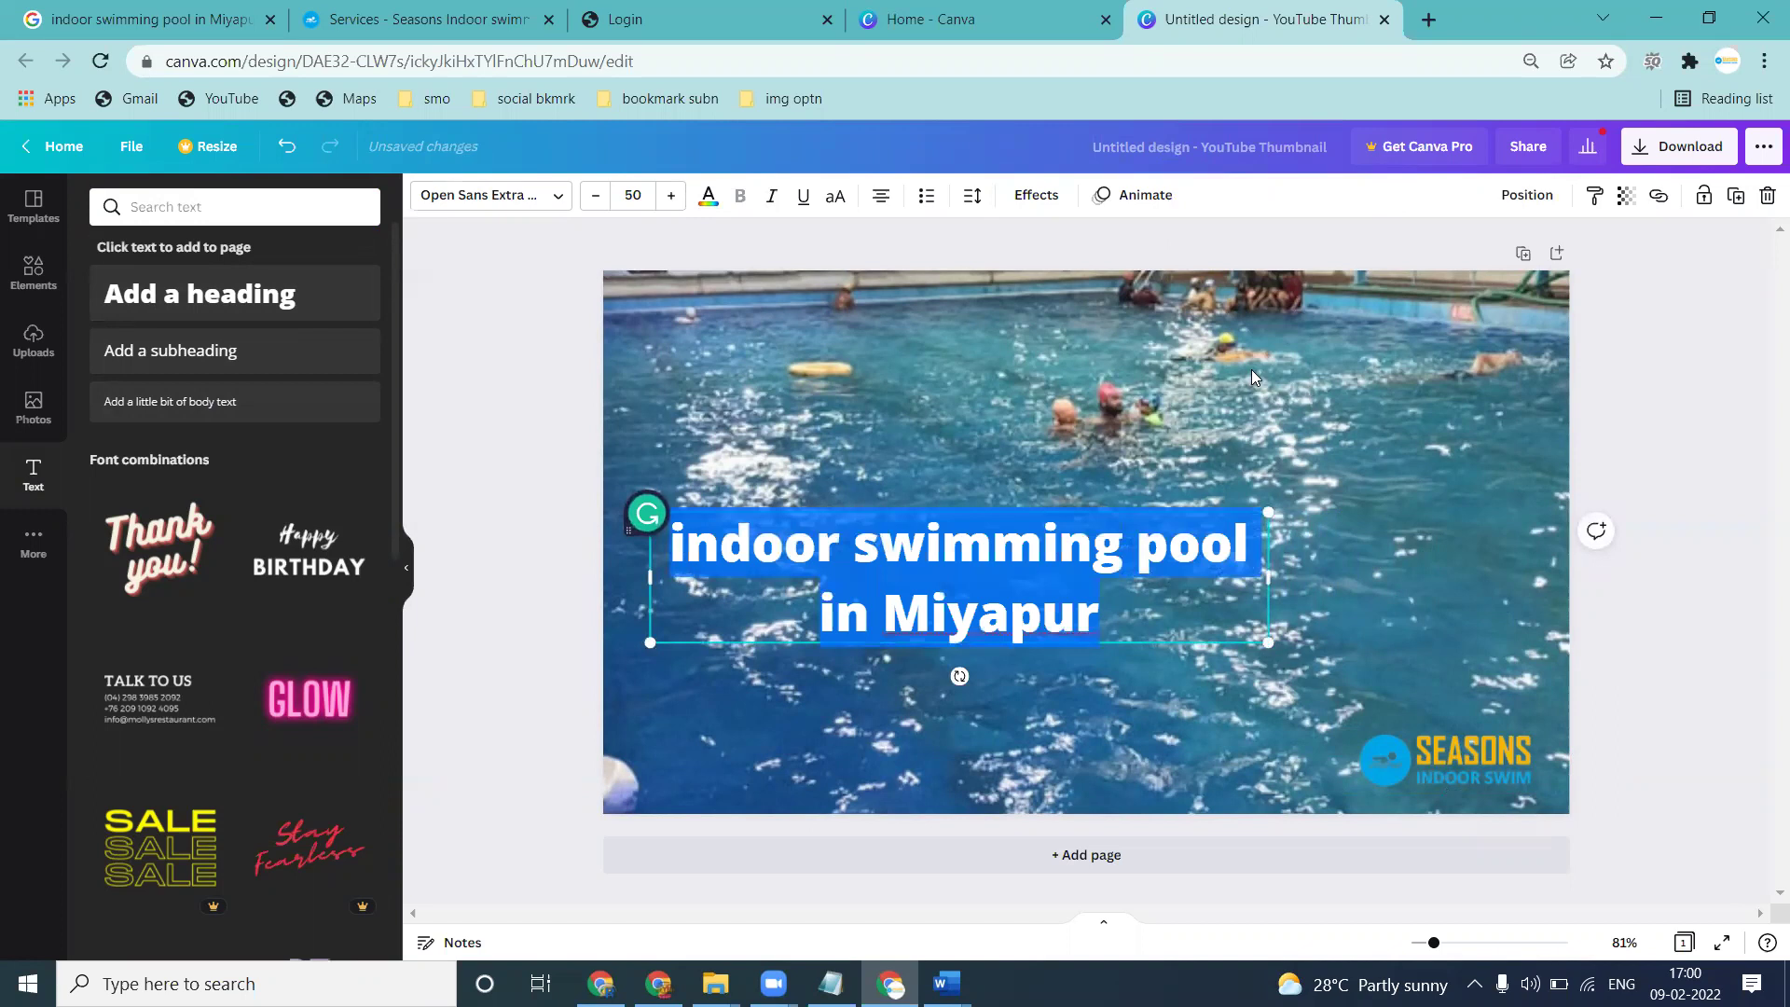
pyautogui.hotkey('ctrl', '+')
pyautogui.hotkey('ctrl', '-')
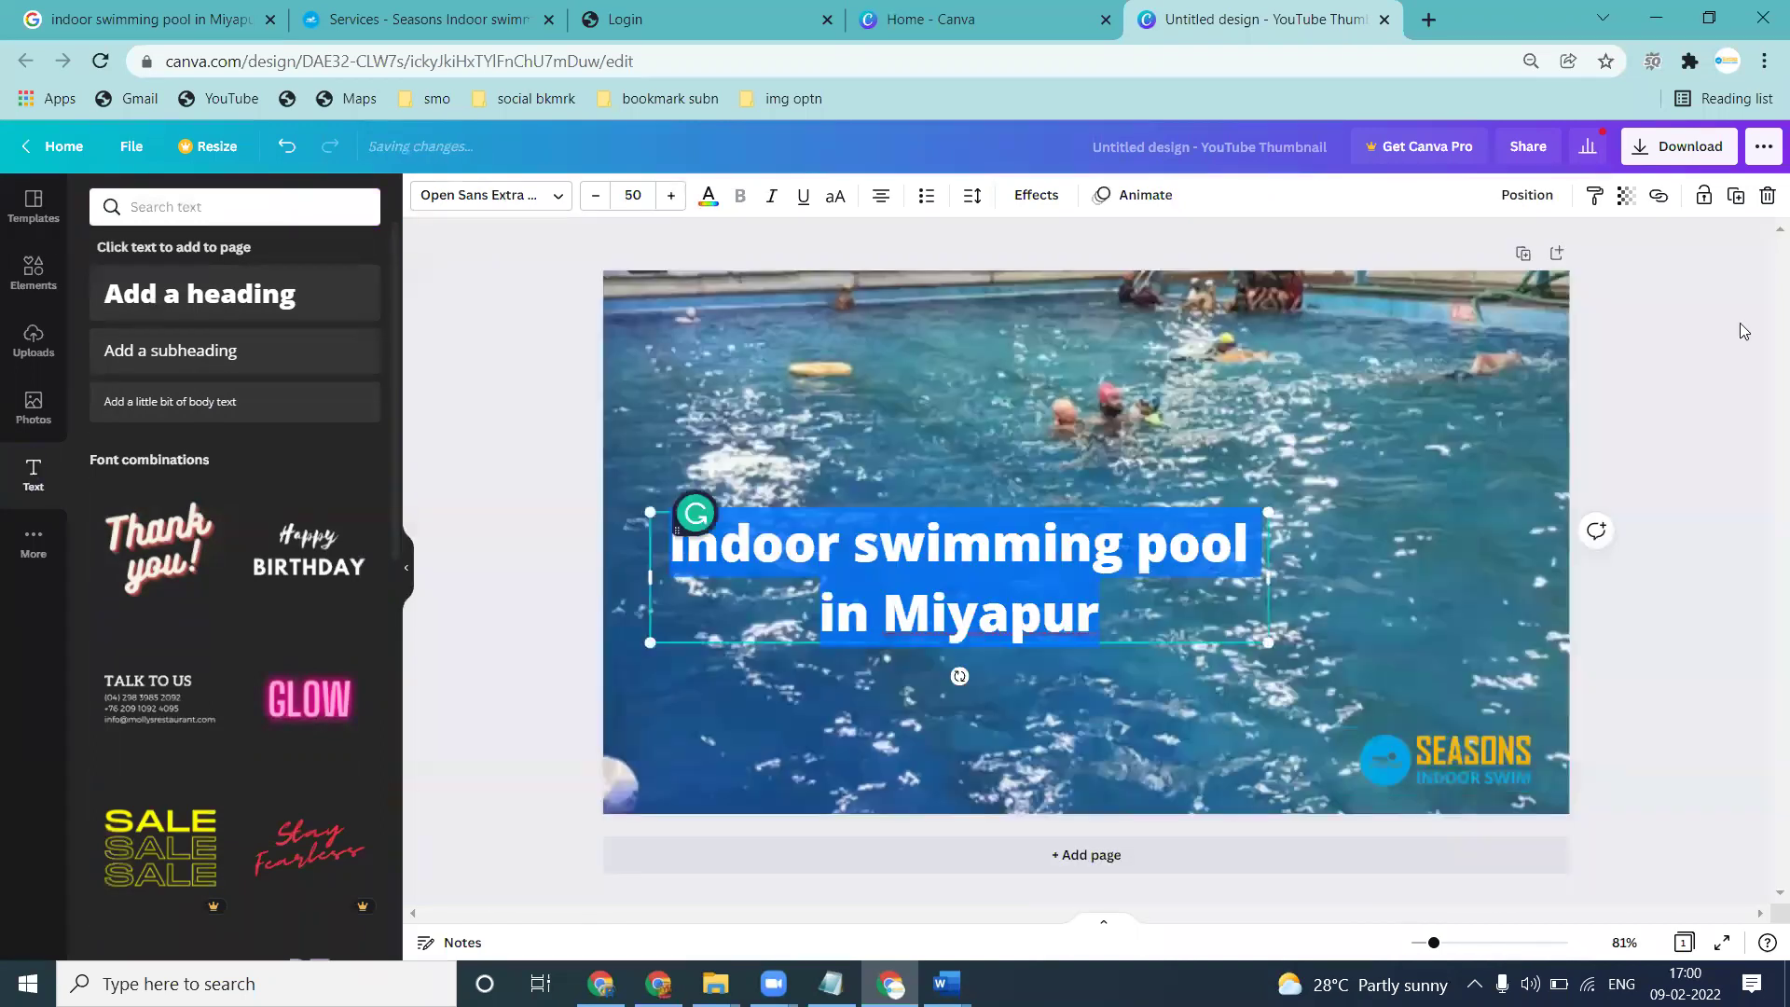
pyautogui.click(1704, 306)
pyautogui.hotkey('ctrl', '+')
pyautogui.hotkey('ctrl', '-')
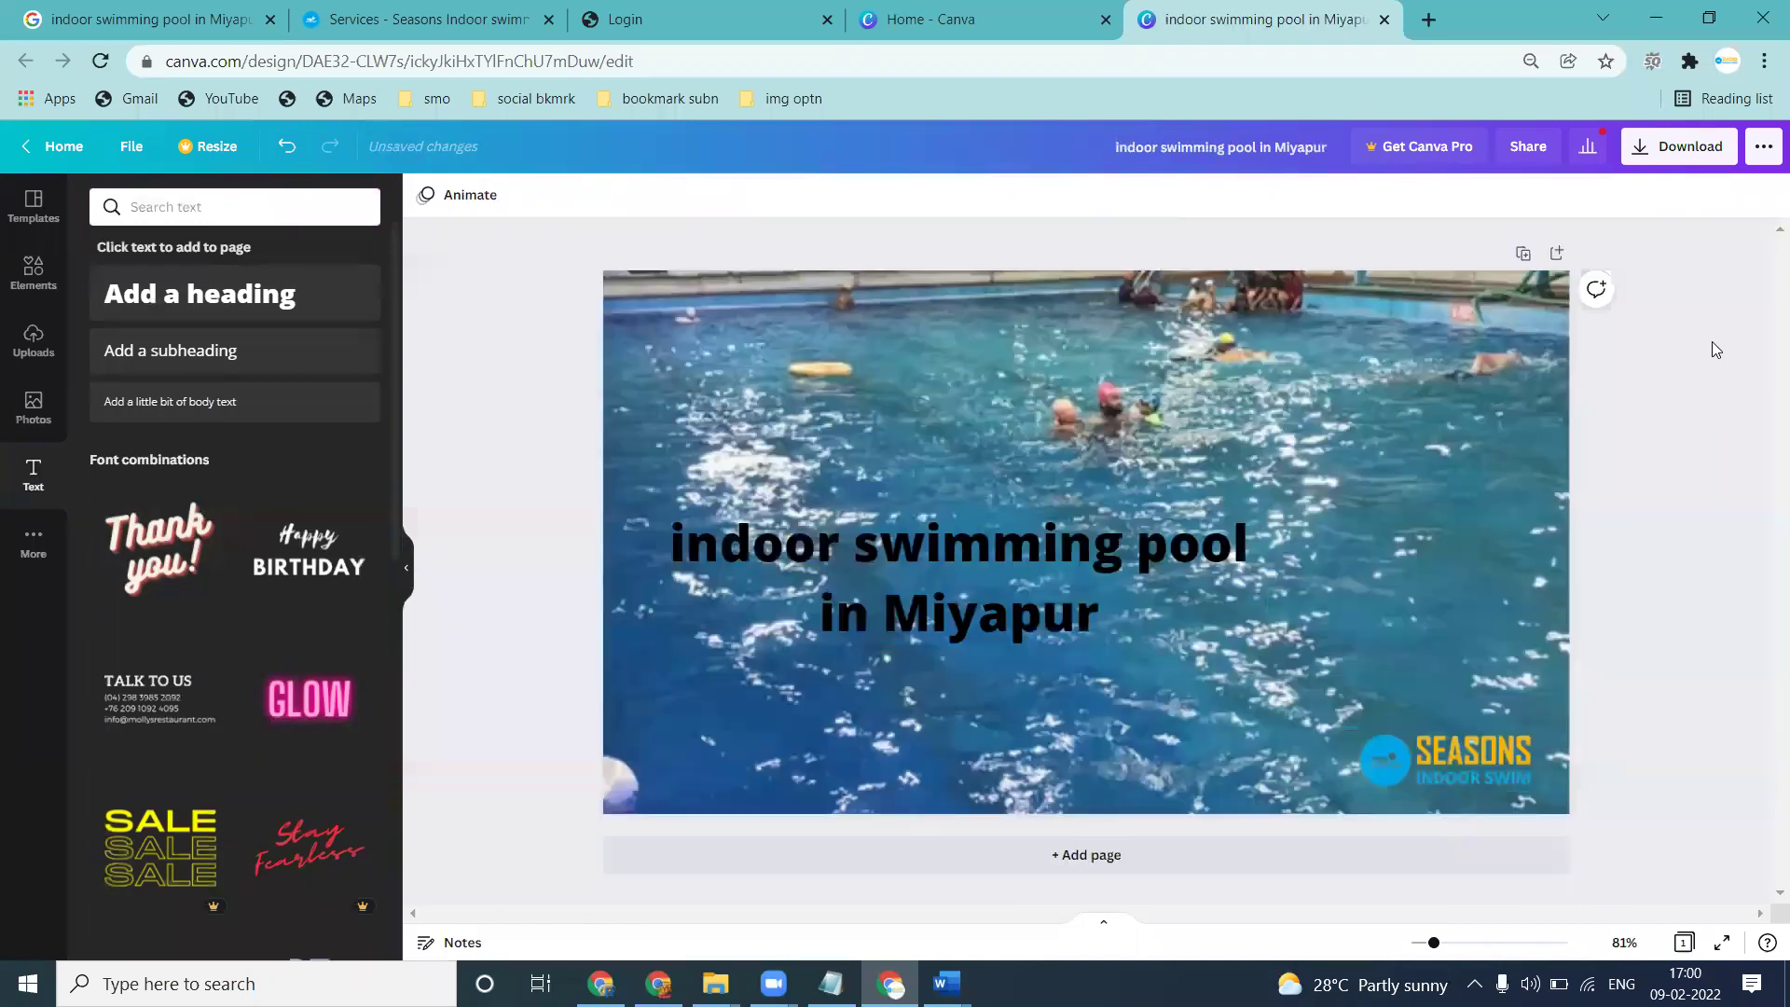
# Set the browser's page zoom for Canva to 100% from the Canva home page
pyautogui.click(1066, 28)
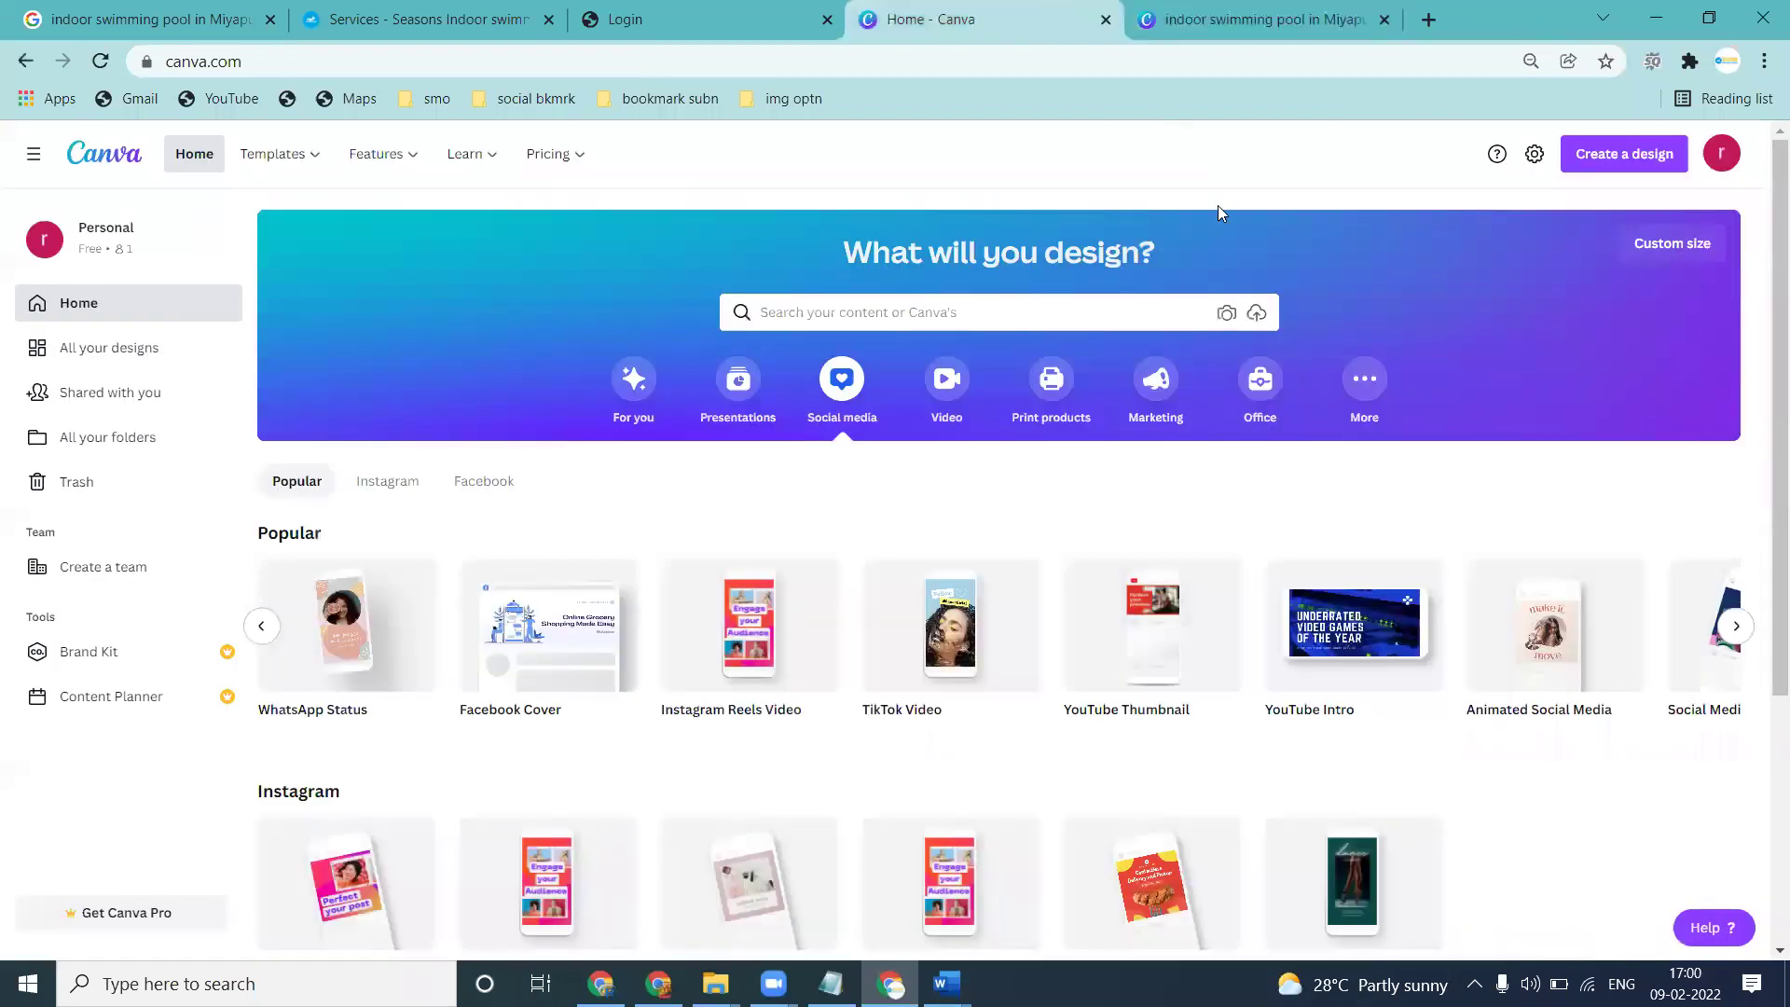
pyautogui.hotkey('ctrl', '-')
pyautogui.hotkey('ctrl', '-')
pyautogui.hotkey('ctrl', '-')
pyautogui.hotkey('ctrl', '+')
pyautogui.hotkey('ctrl', '+')
pyautogui.hotkey('ctrl', '+')
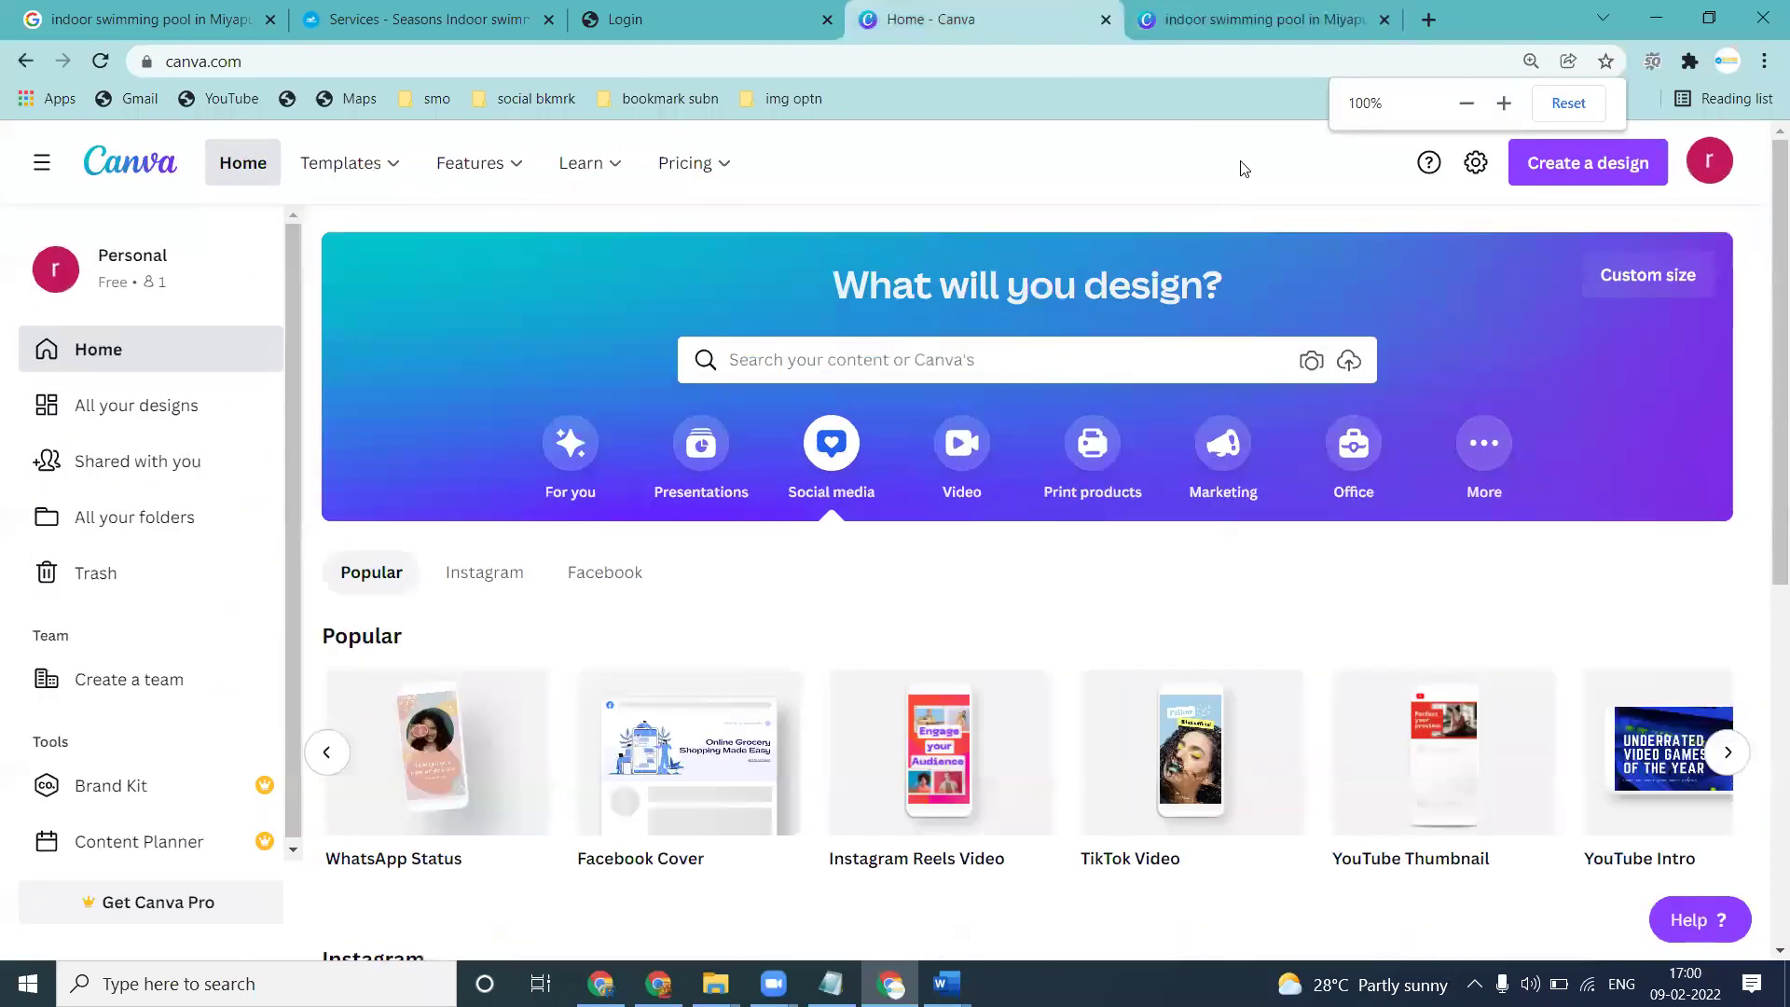
# Return to the thumbnail design and set the canvas zoom to 65% so nearly the whole page fits
pyautogui.click(1305, 21)
pyautogui.scroll(-1, 1105, 421)
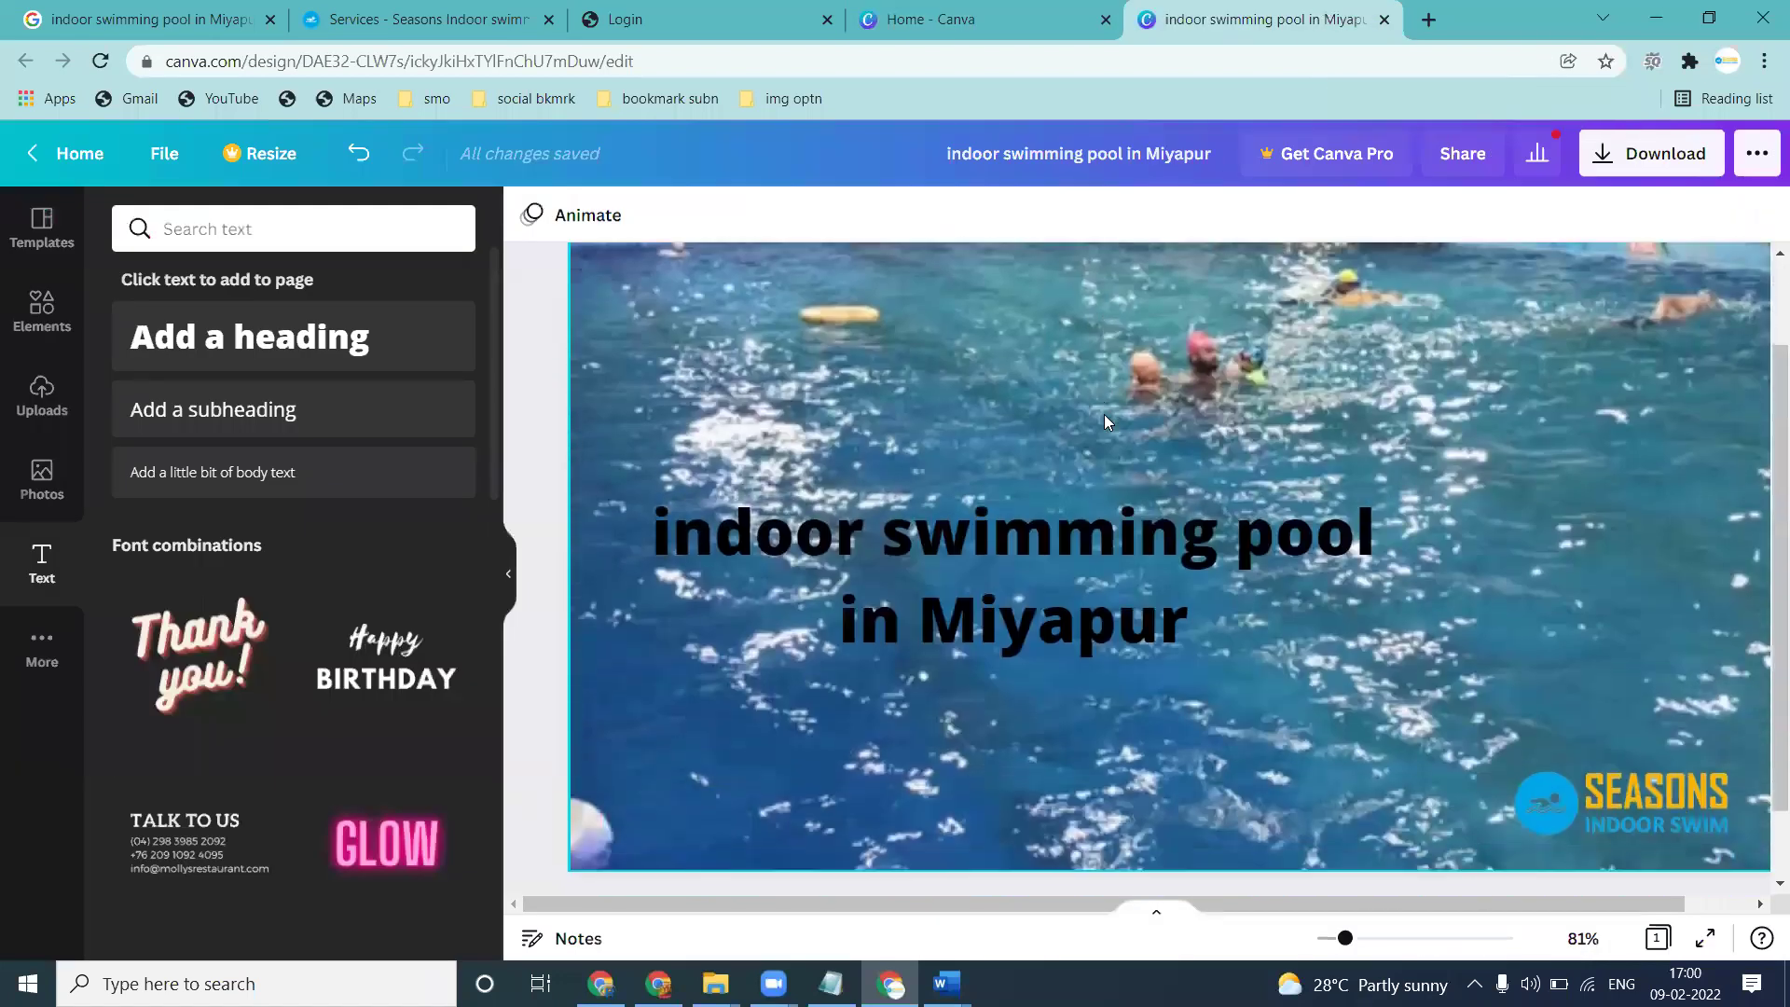
pyautogui.scroll(-5, 832, 379)
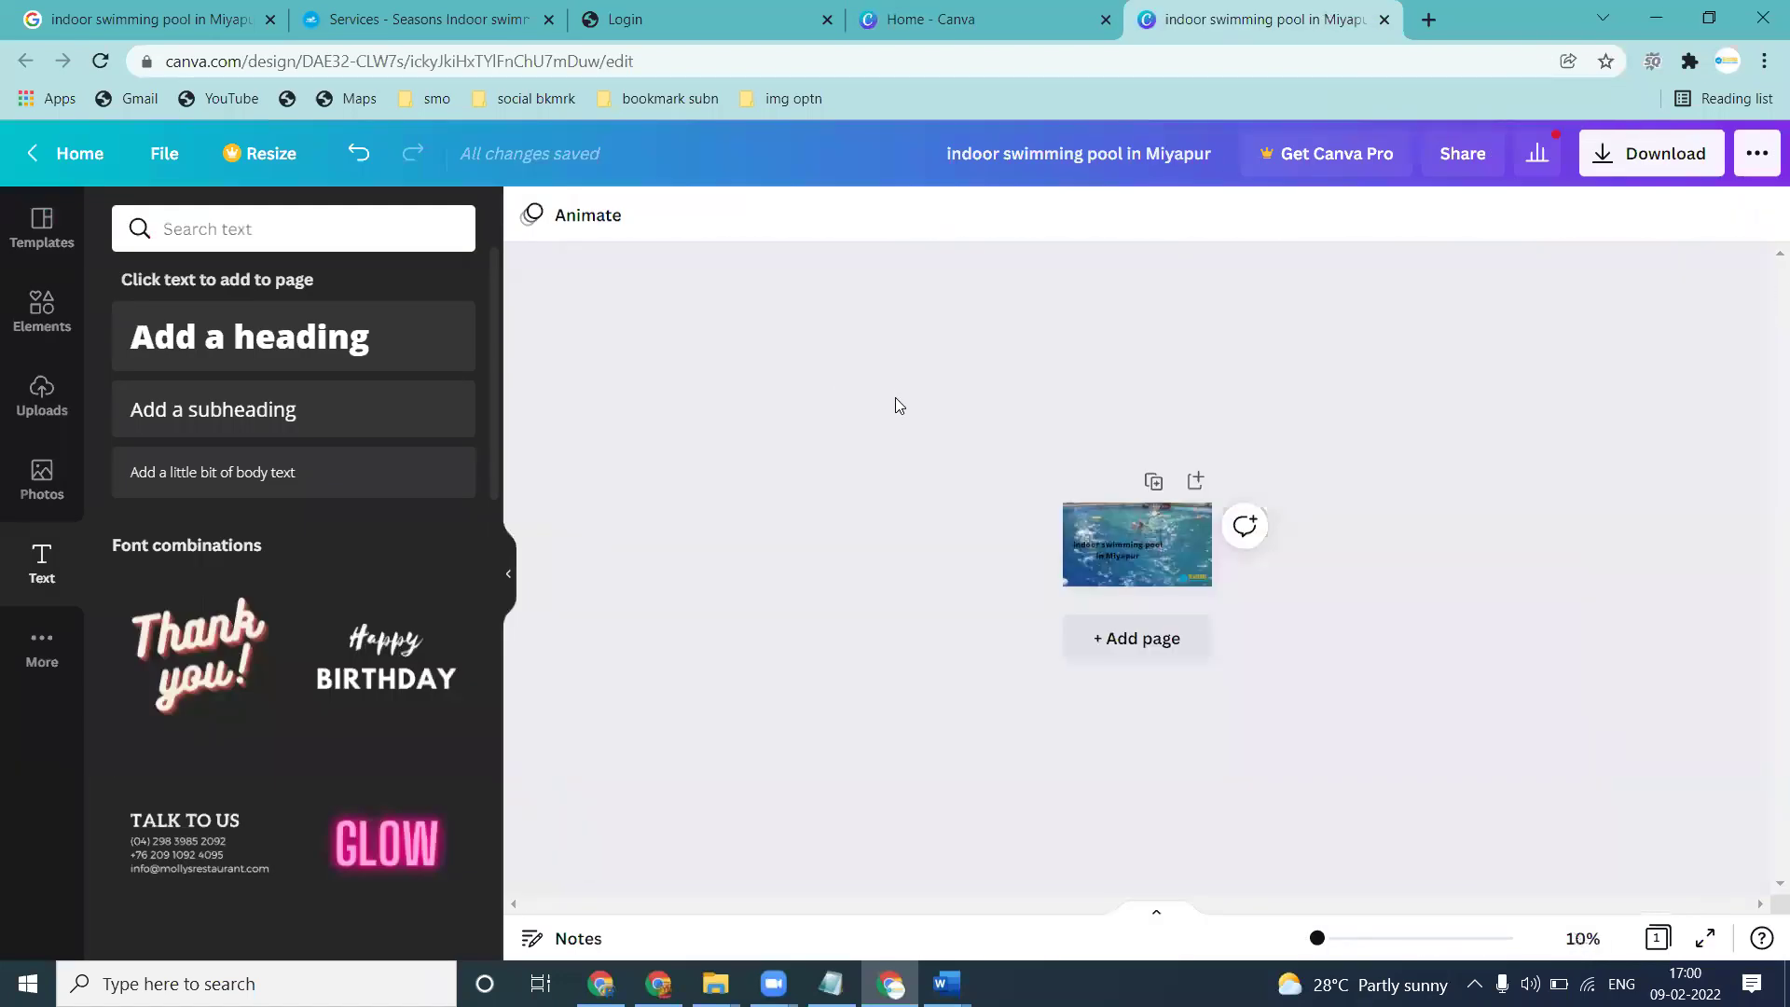
pyautogui.scroll(6, 895, 405)
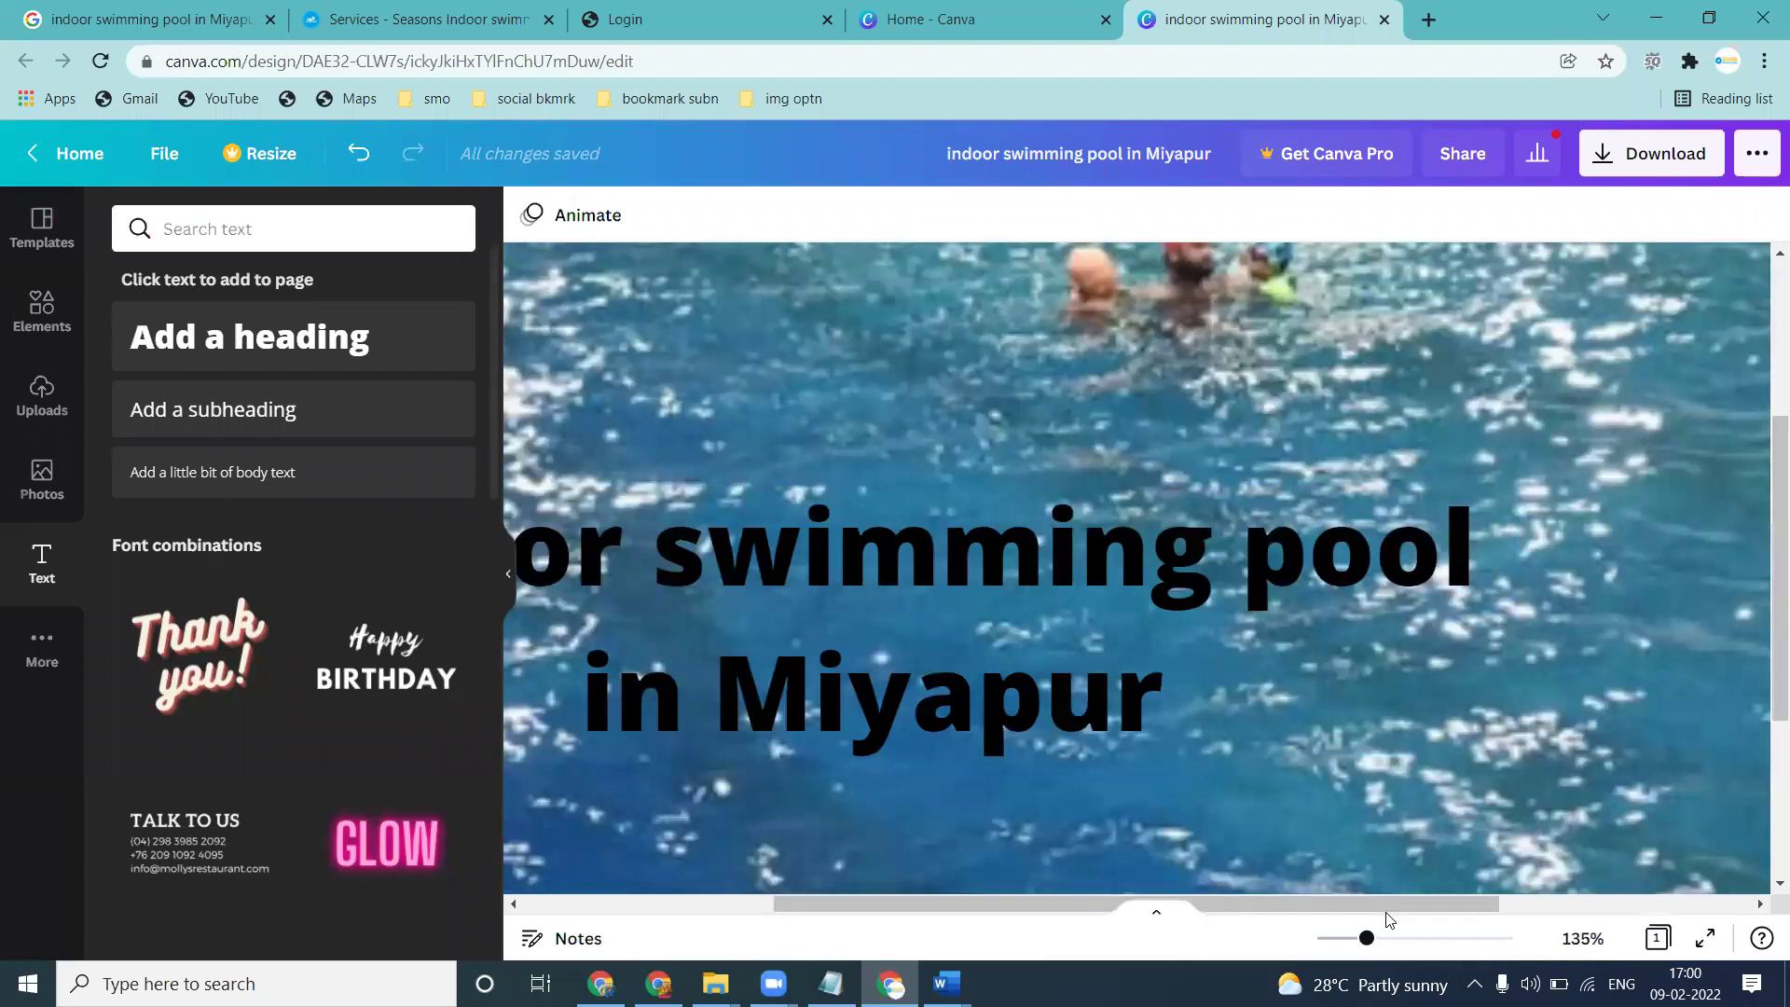
pyautogui.scroll(-4, 1389, 920)
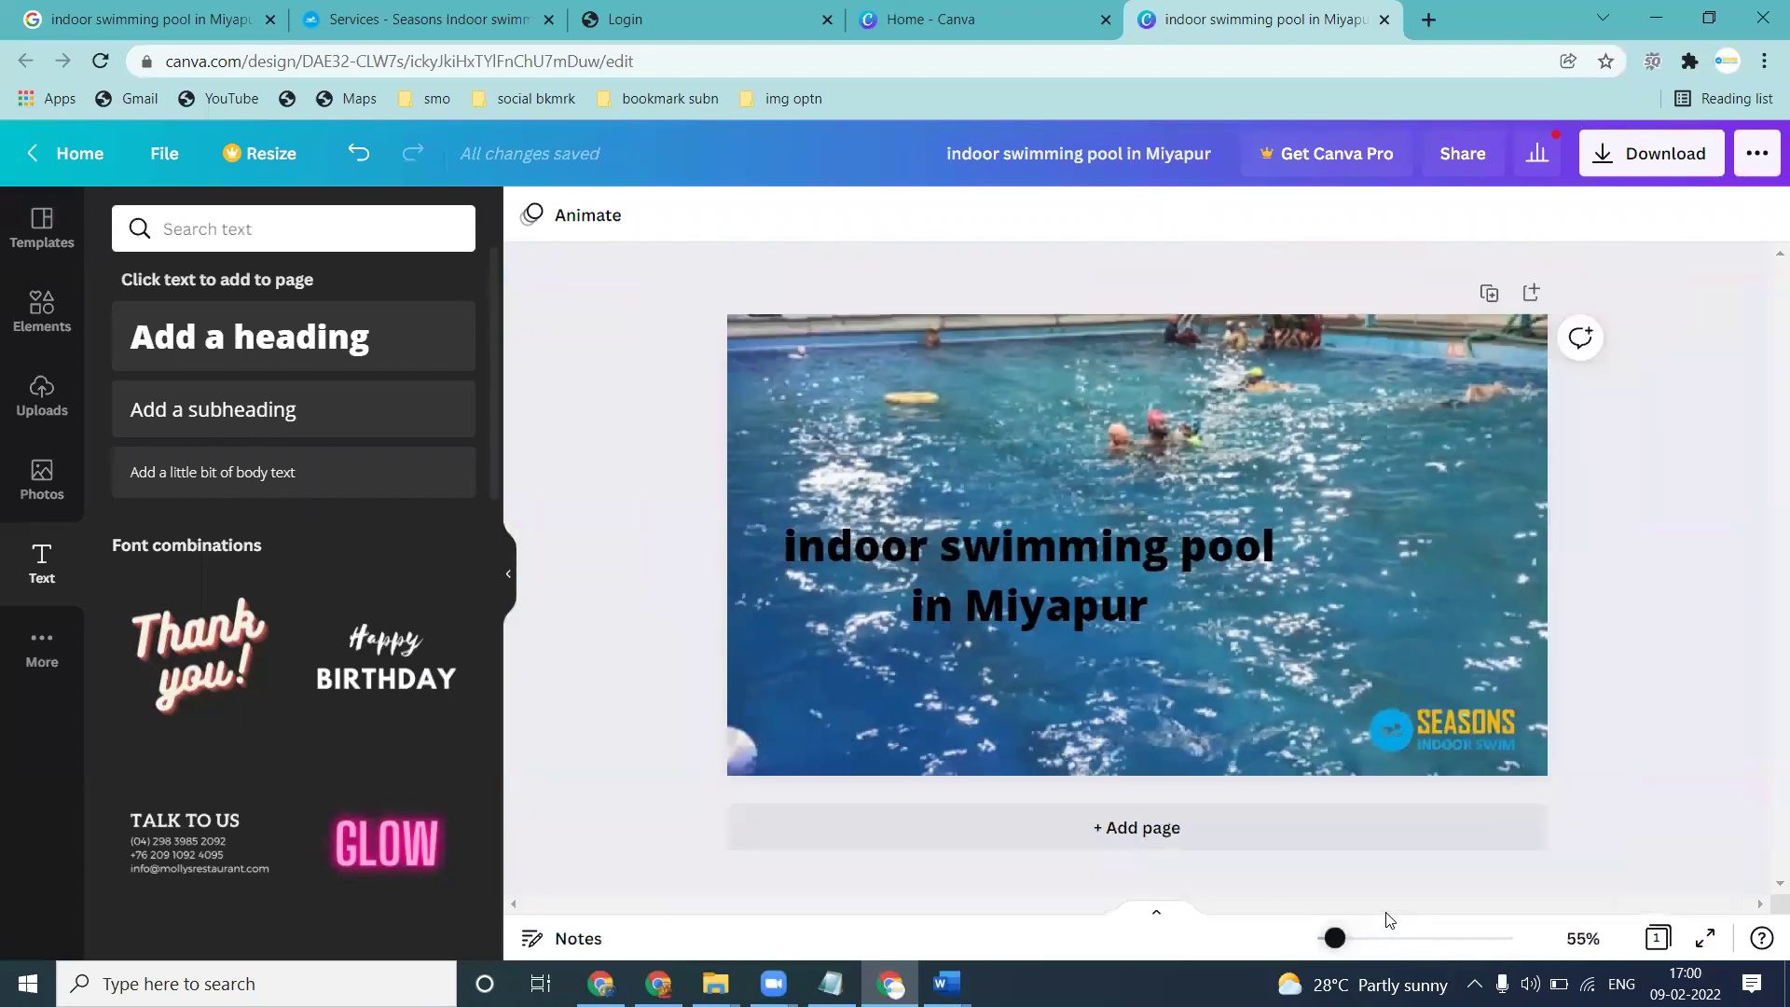
pyautogui.scroll(2, 1384, 914)
pyautogui.scroll(-1, 1371, 896)
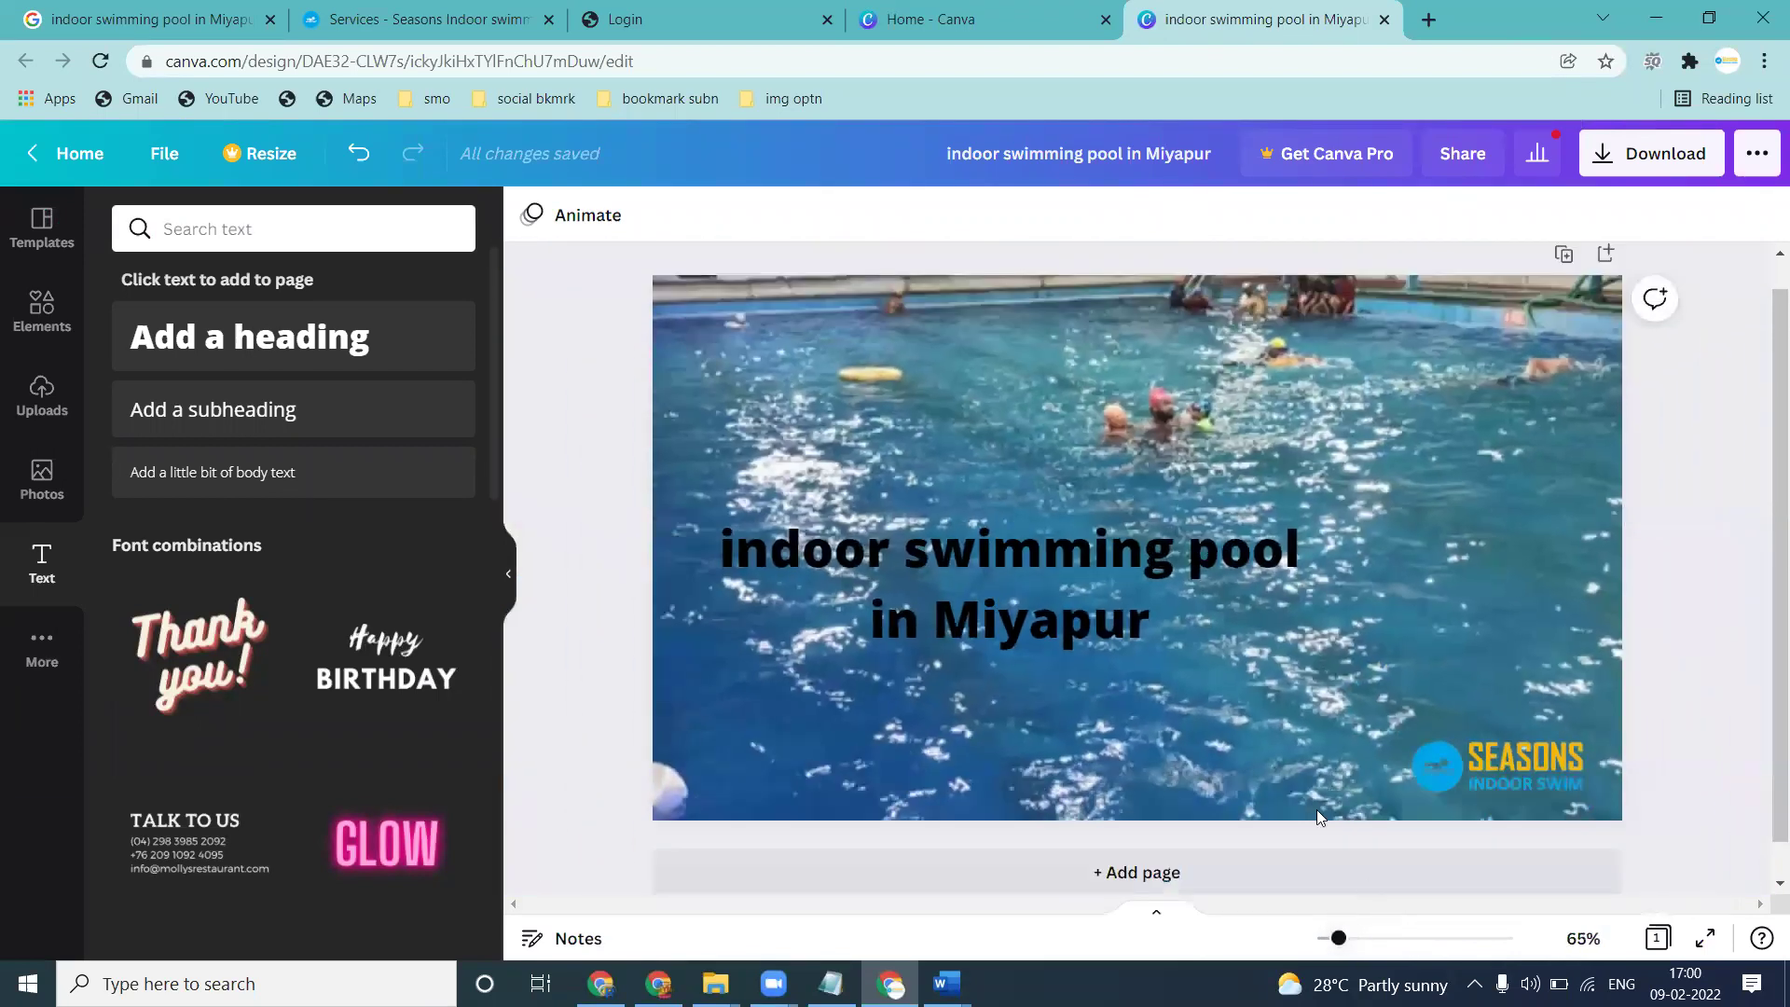
# Convert the heading "indoor swimming pool in Miyapur" to all uppercase letters
pyautogui.doubleClick(1093, 623)
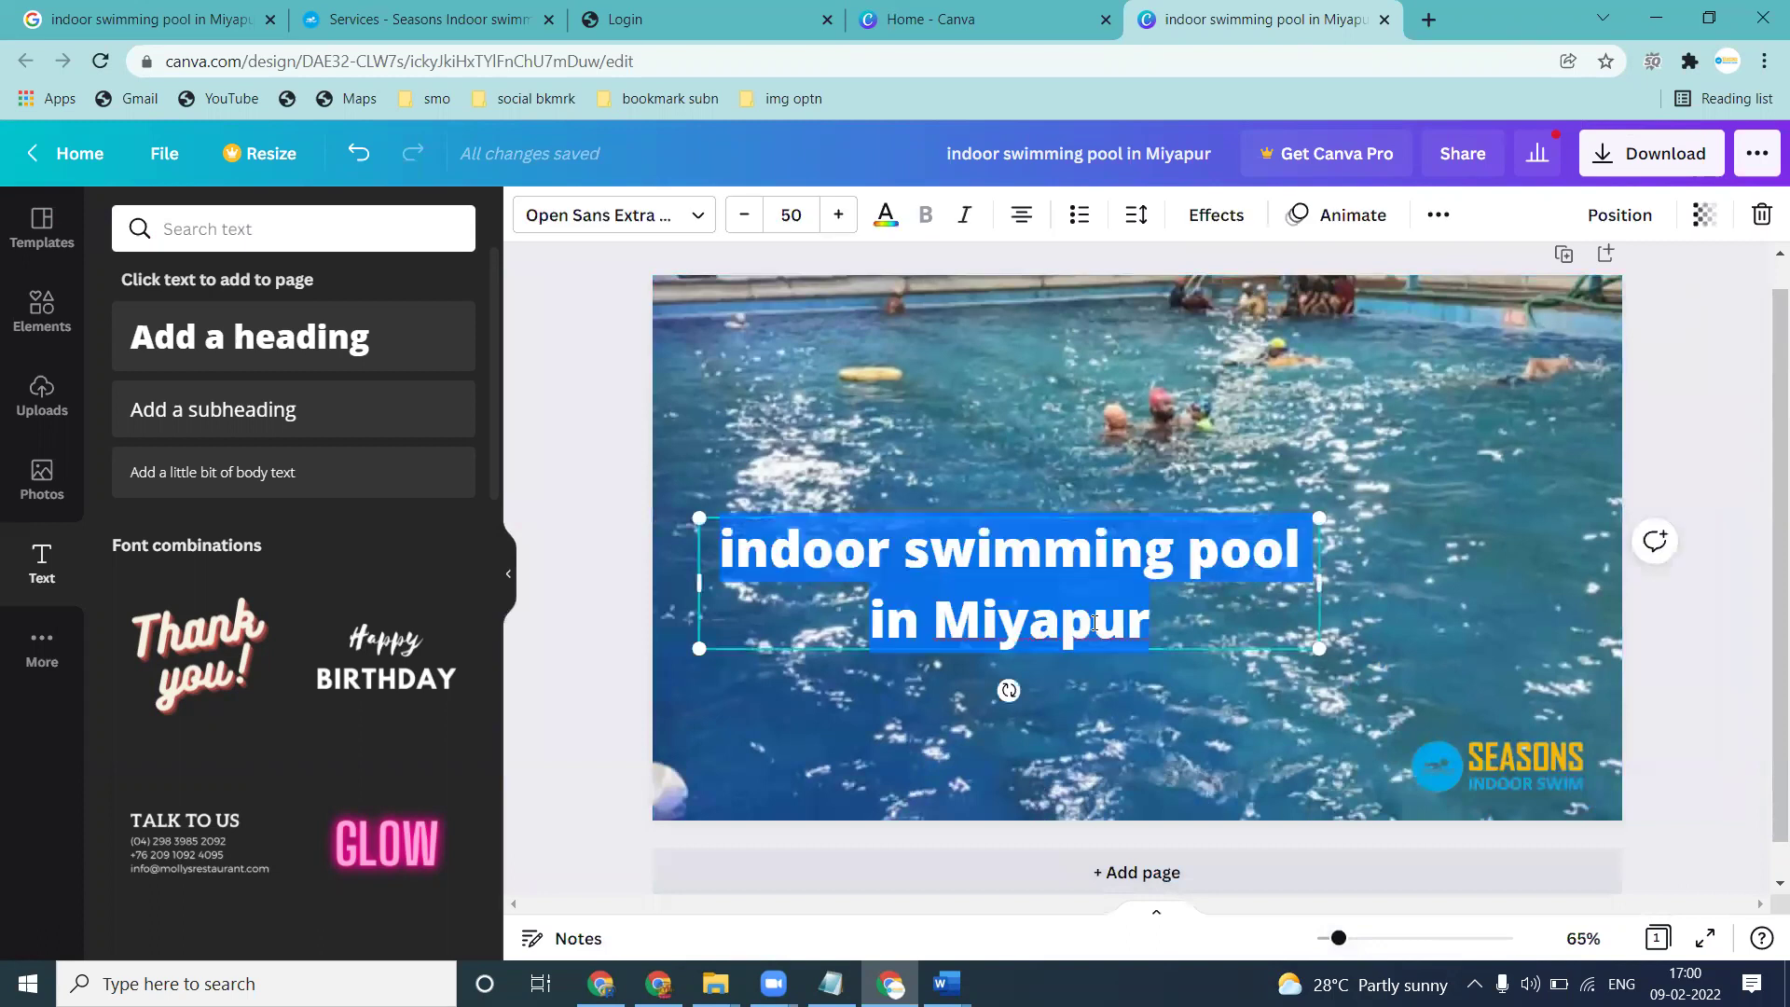
pyautogui.click(1439, 215)
pyautogui.click(1238, 273)
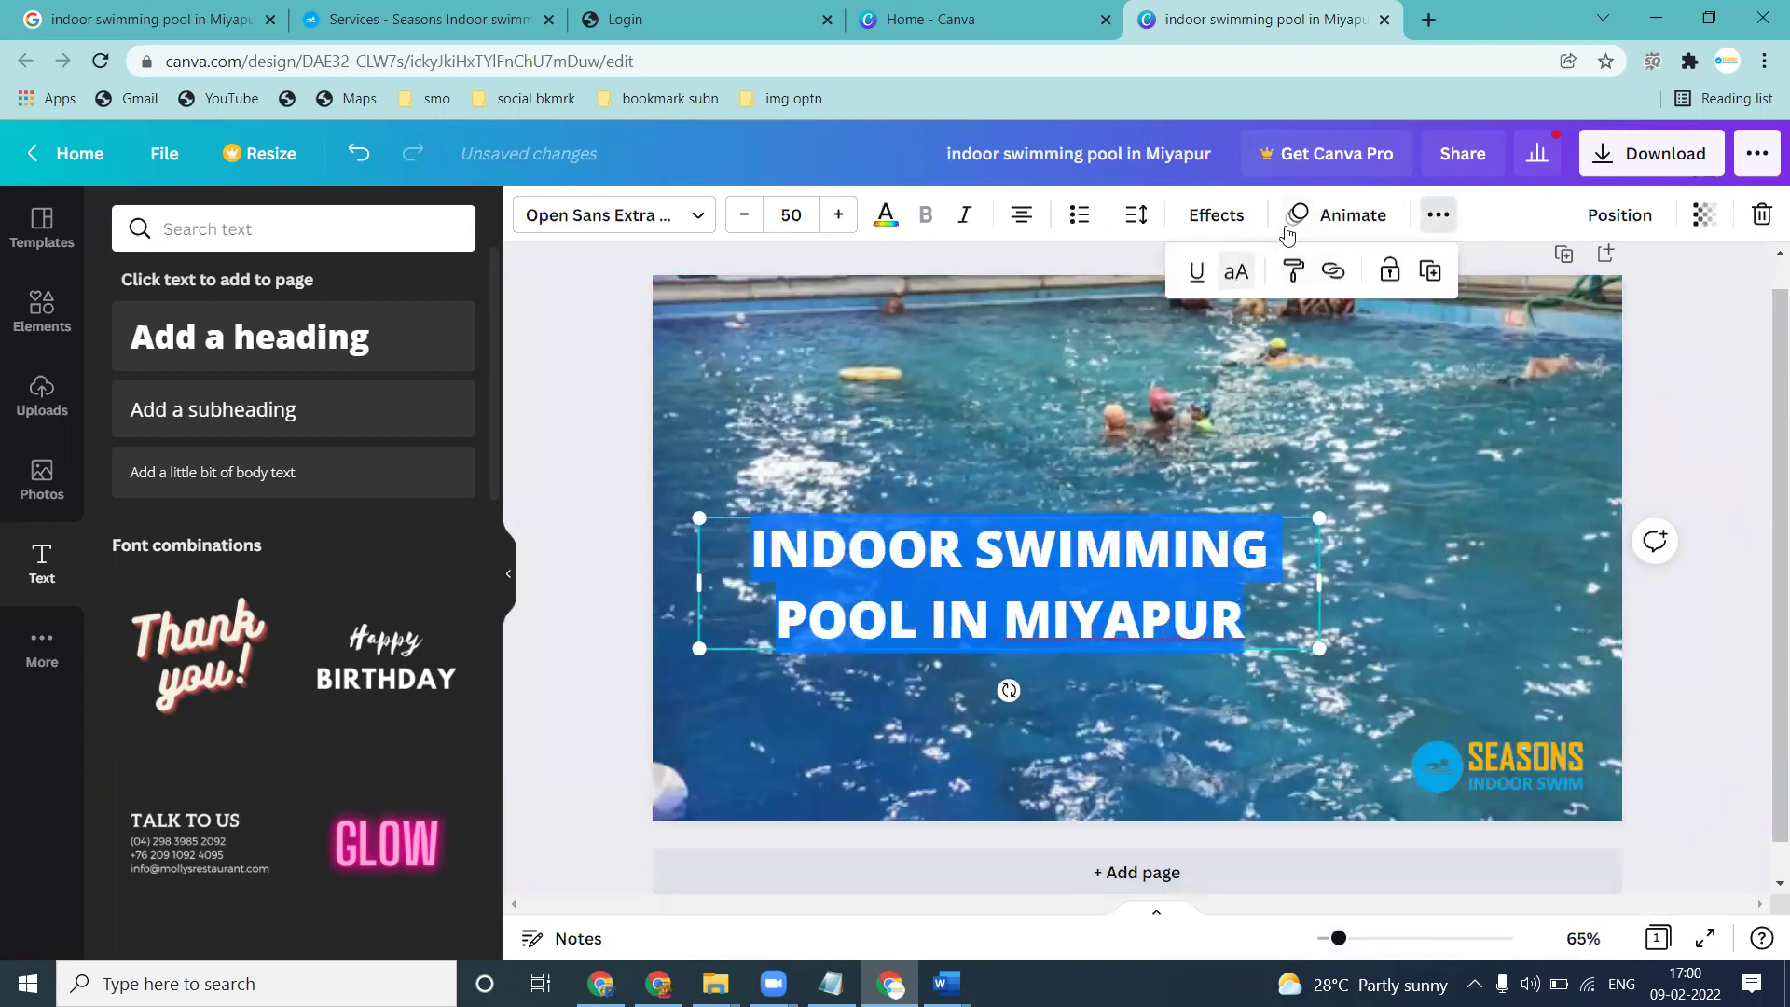
# Apply the Background text effect to the heading and colour it the medium violet-blue from the default colors
pyautogui.click(1217, 215)
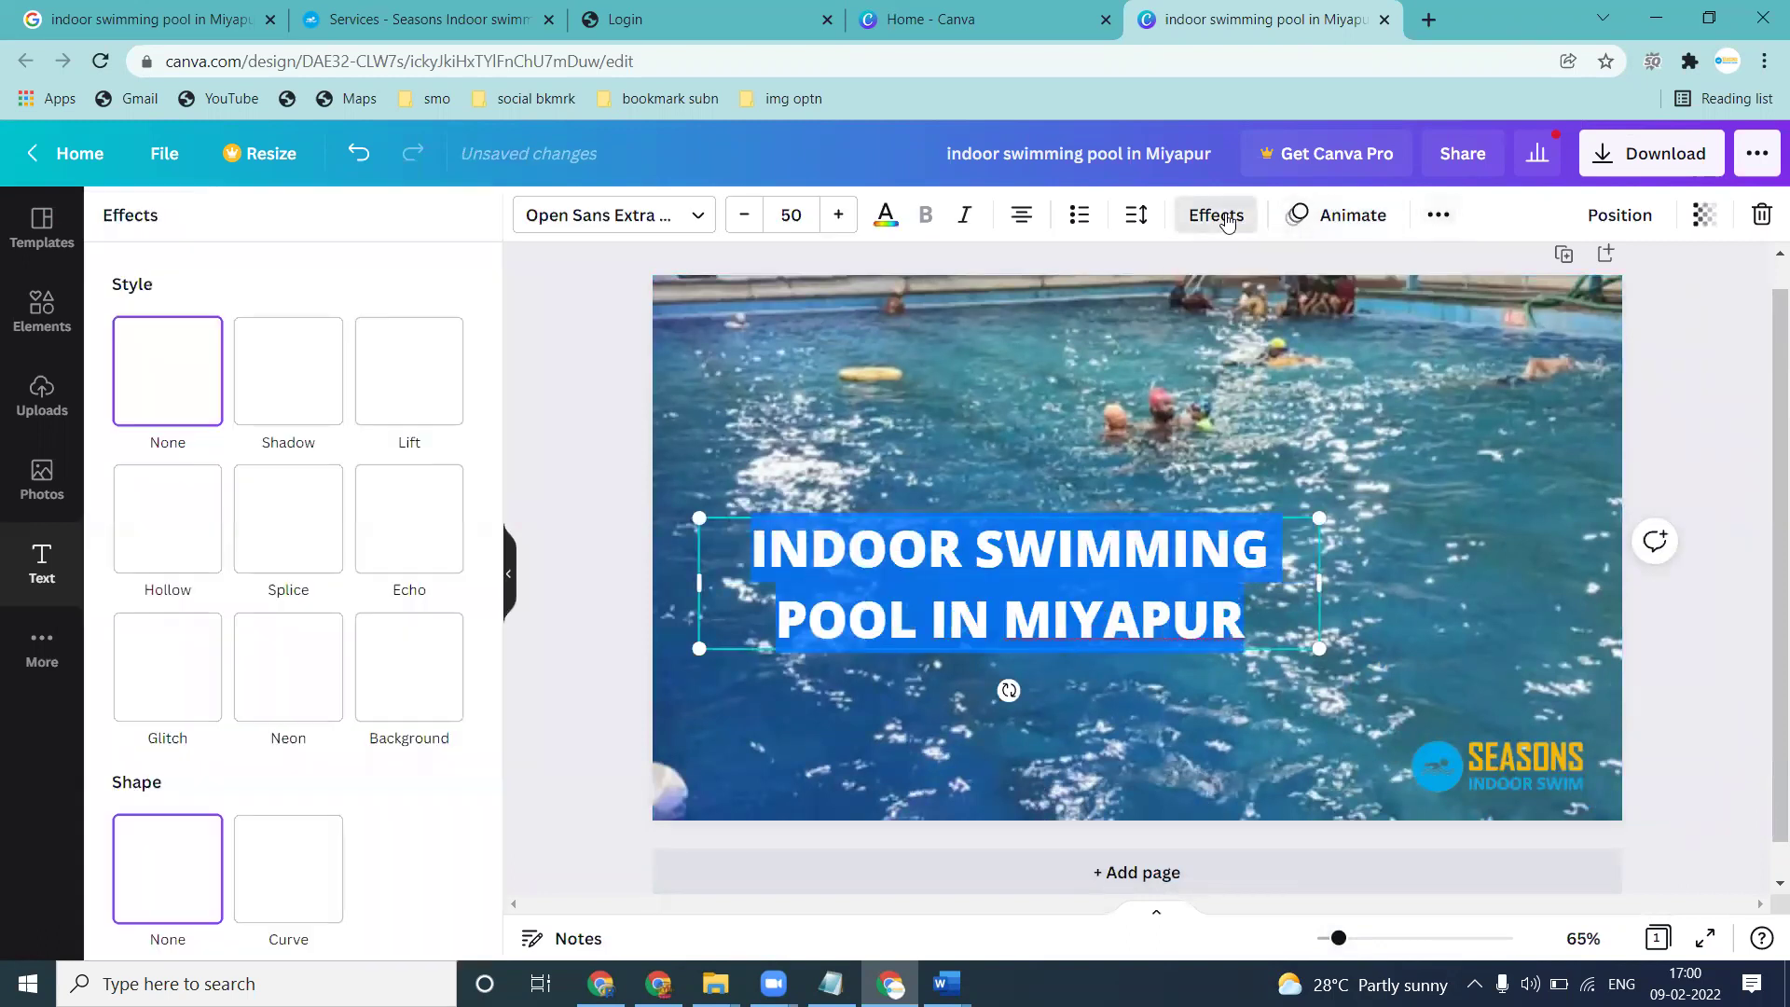
pyautogui.click(416, 689)
pyautogui.scroll(-4, 439, 824)
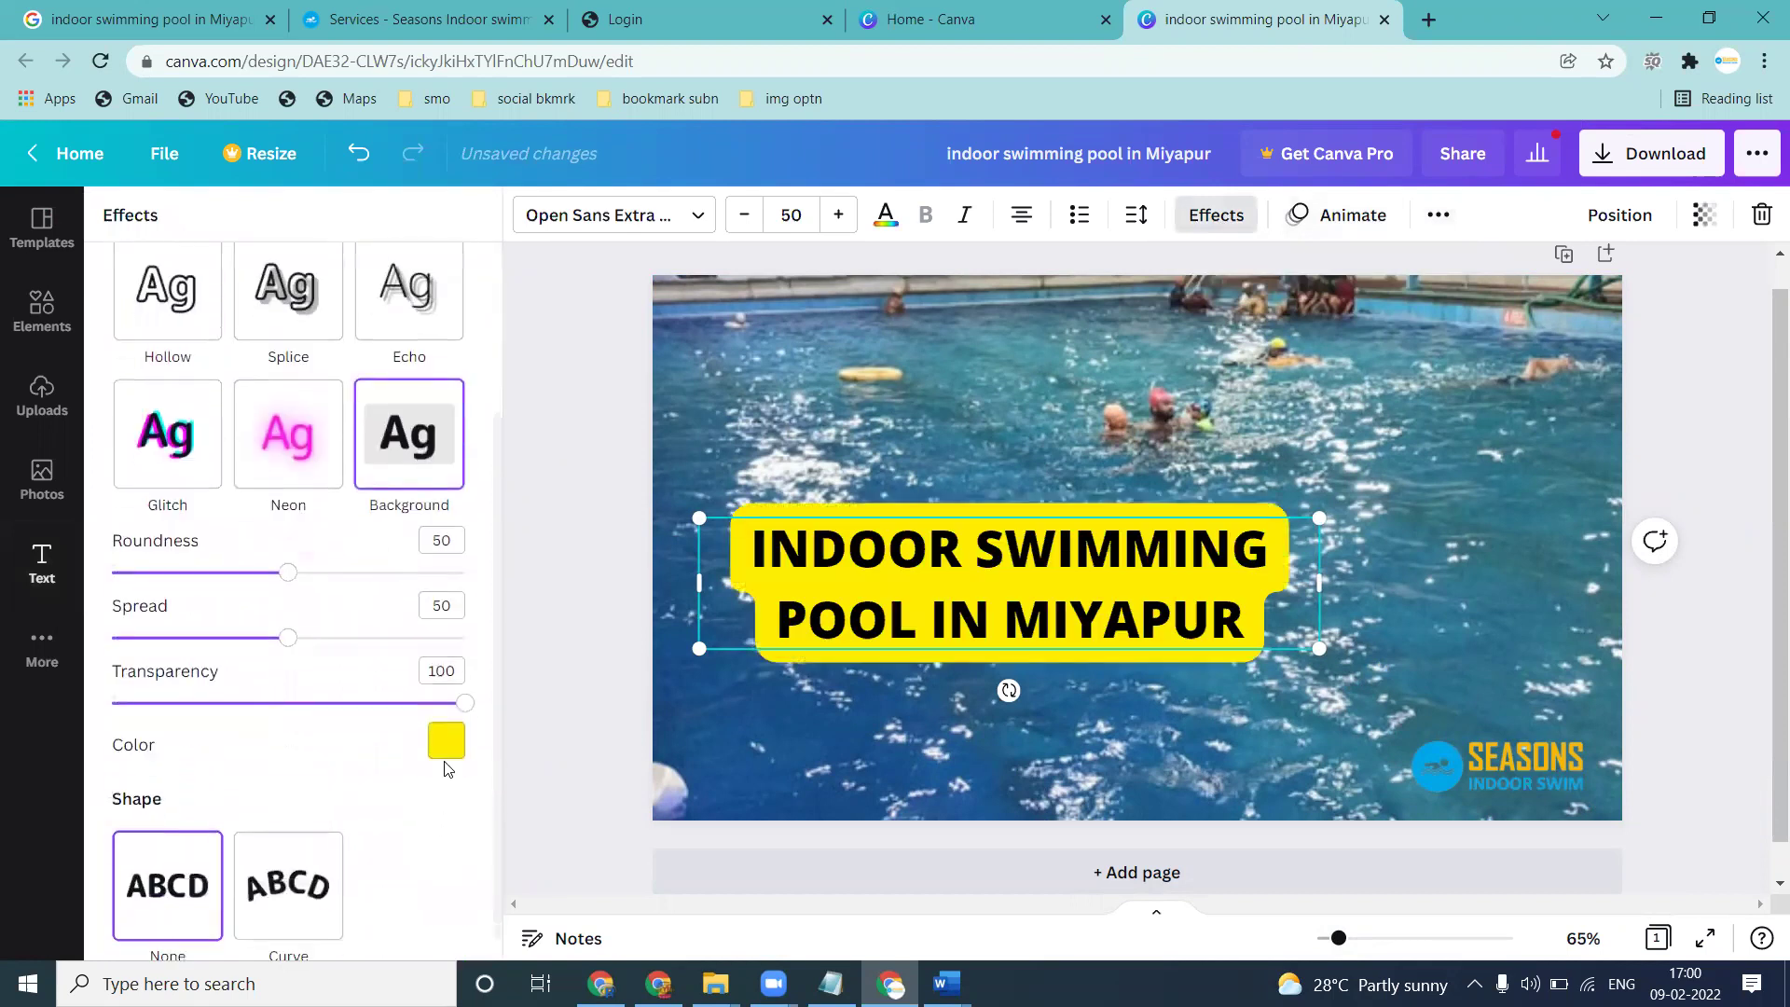
pyautogui.click(445, 740)
pyautogui.click(411, 621)
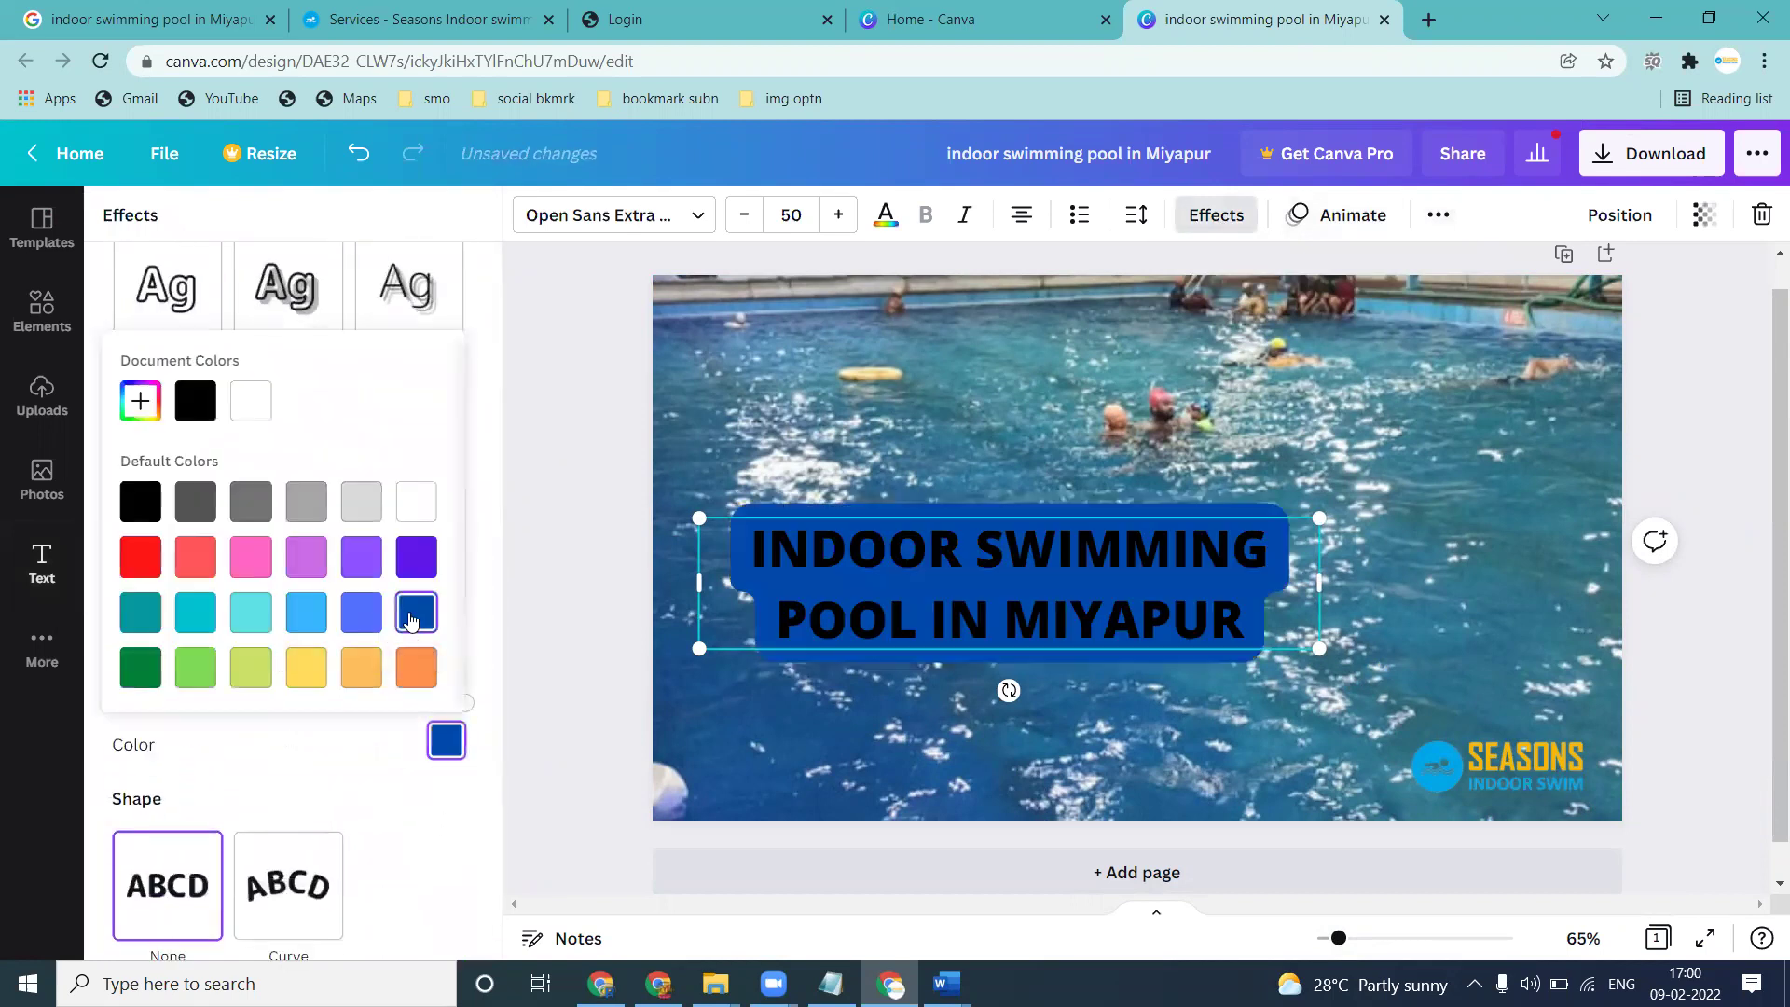
pyautogui.click(360, 613)
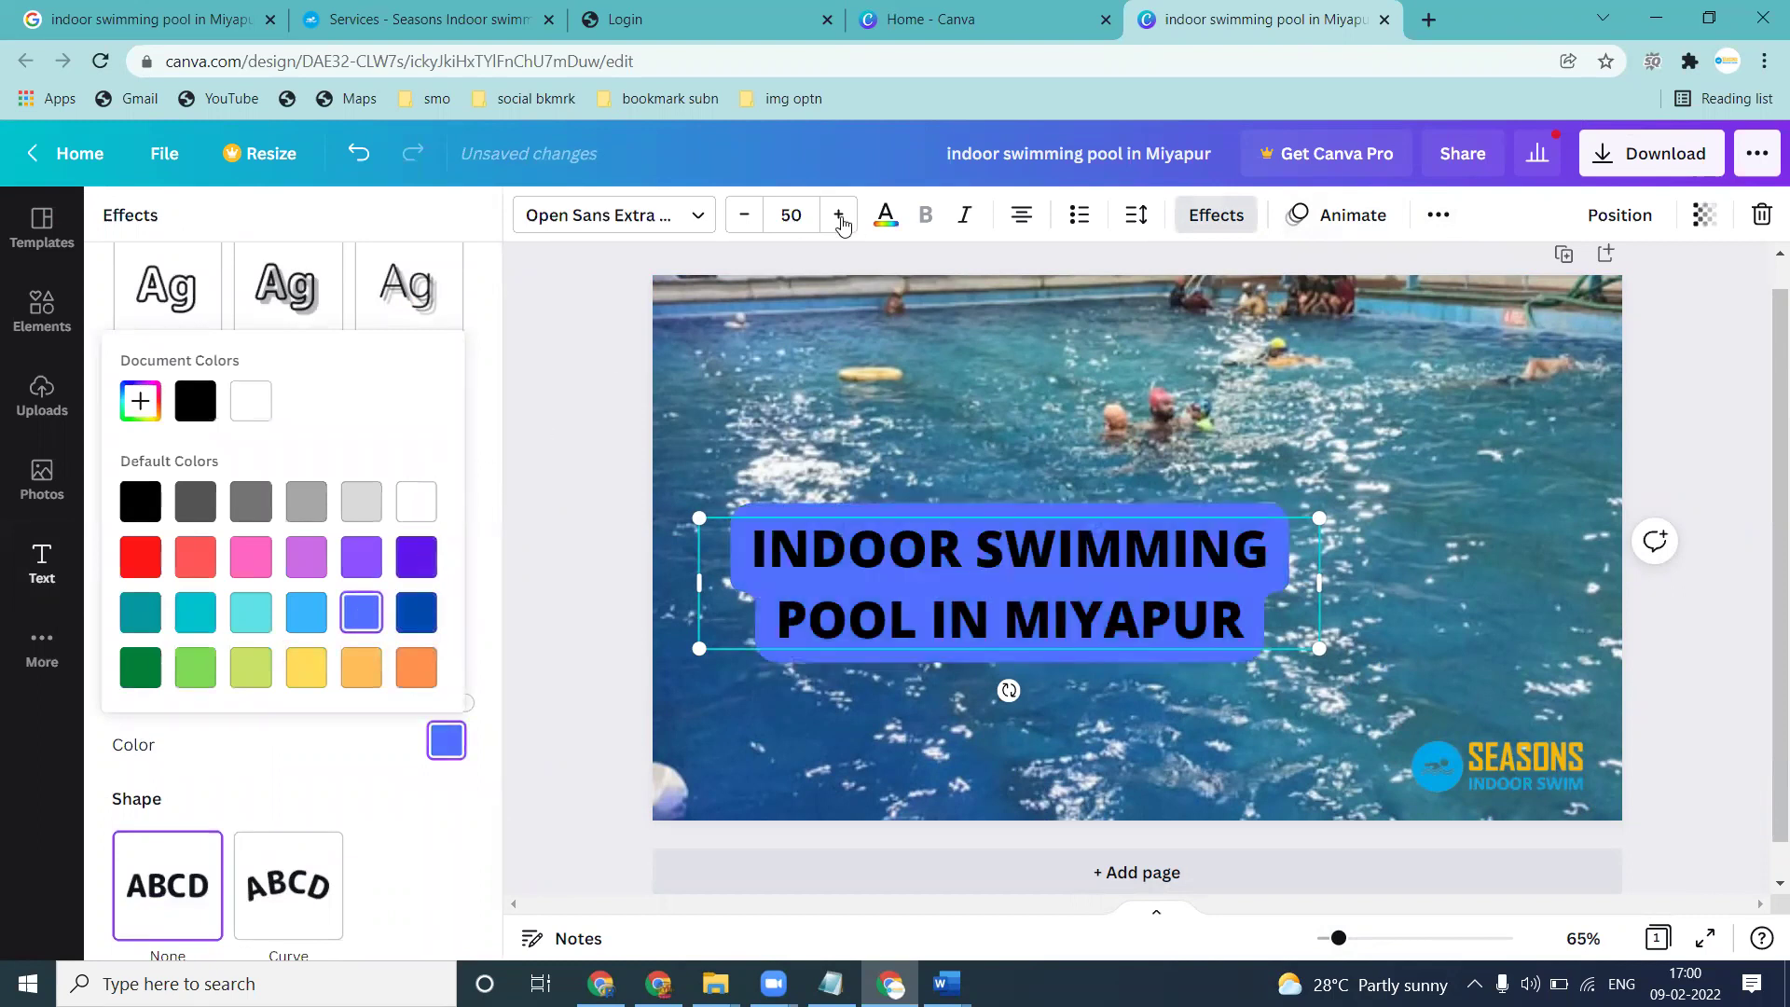
# Change the heading's text color to white and deselect it
pyautogui.click(885, 214)
pyautogui.click(450, 736)
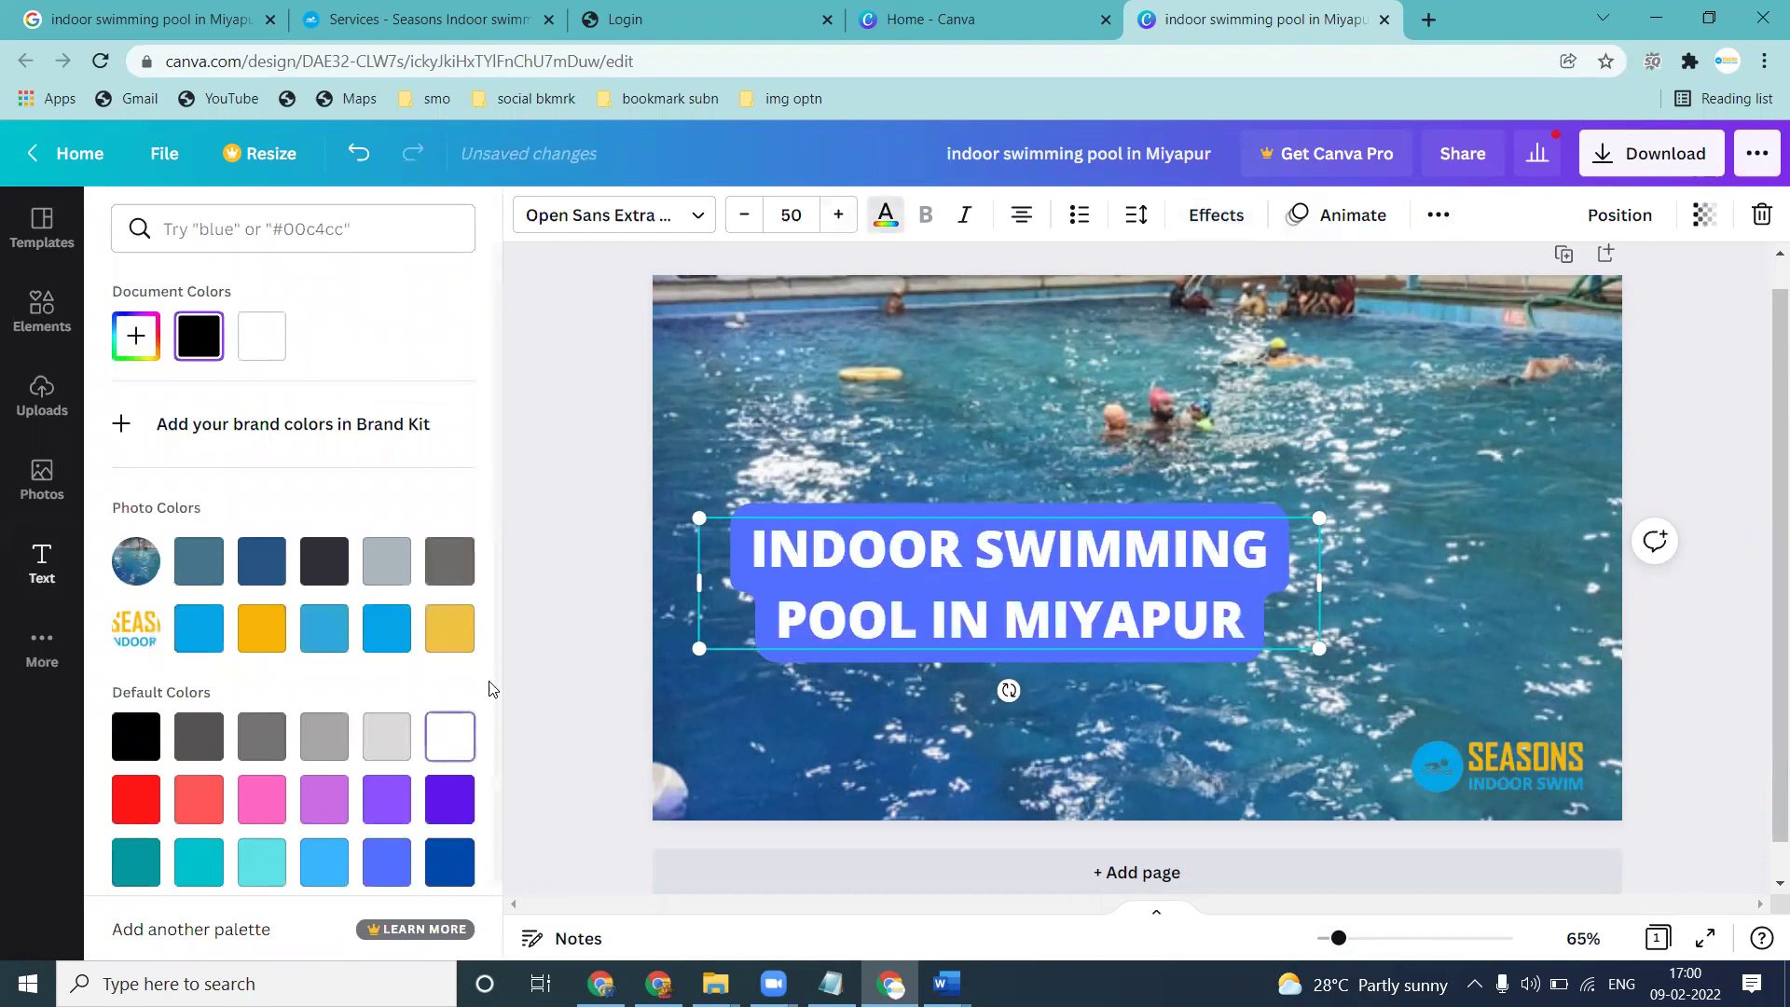
pyautogui.click(602, 494)
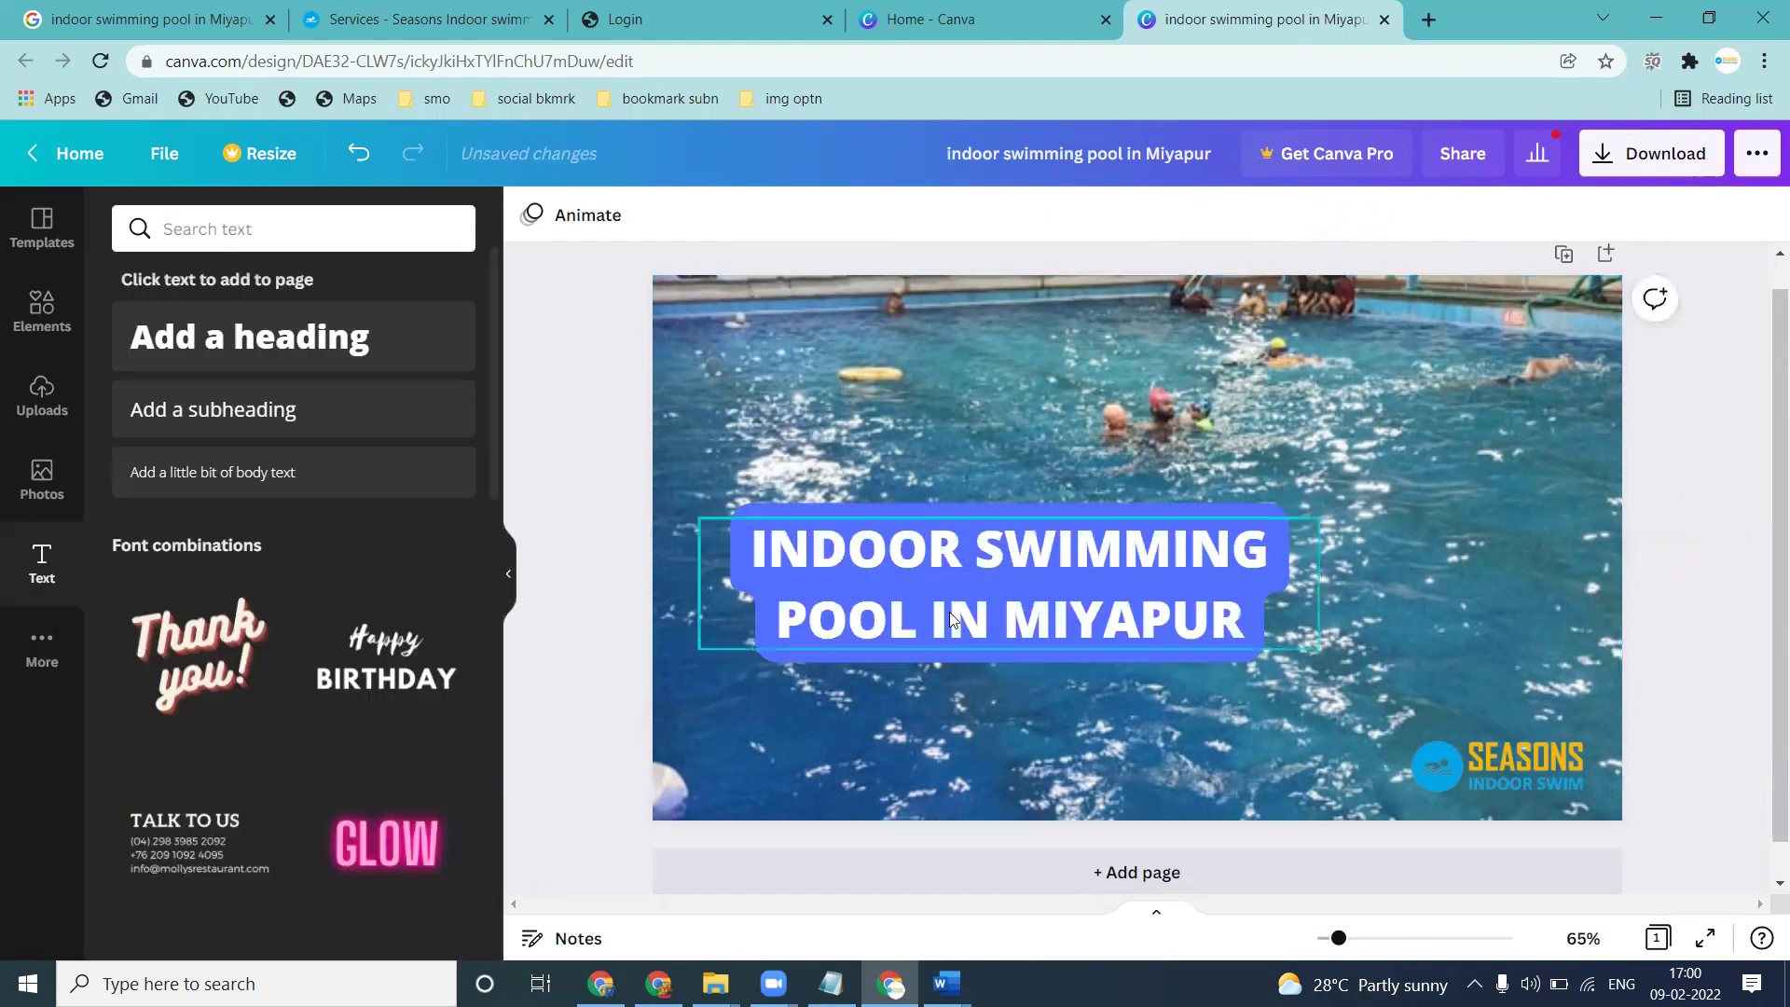
# Enlarge the heading to a font size of about 57.1 and move it to the lower left of the photo
pyautogui.click(1282, 630)
pyautogui.moveTo(1319, 653); pyautogui.dragTo(1407, 667)
pyautogui.moveTo(906, 513); pyautogui.dragTo(851, 612)
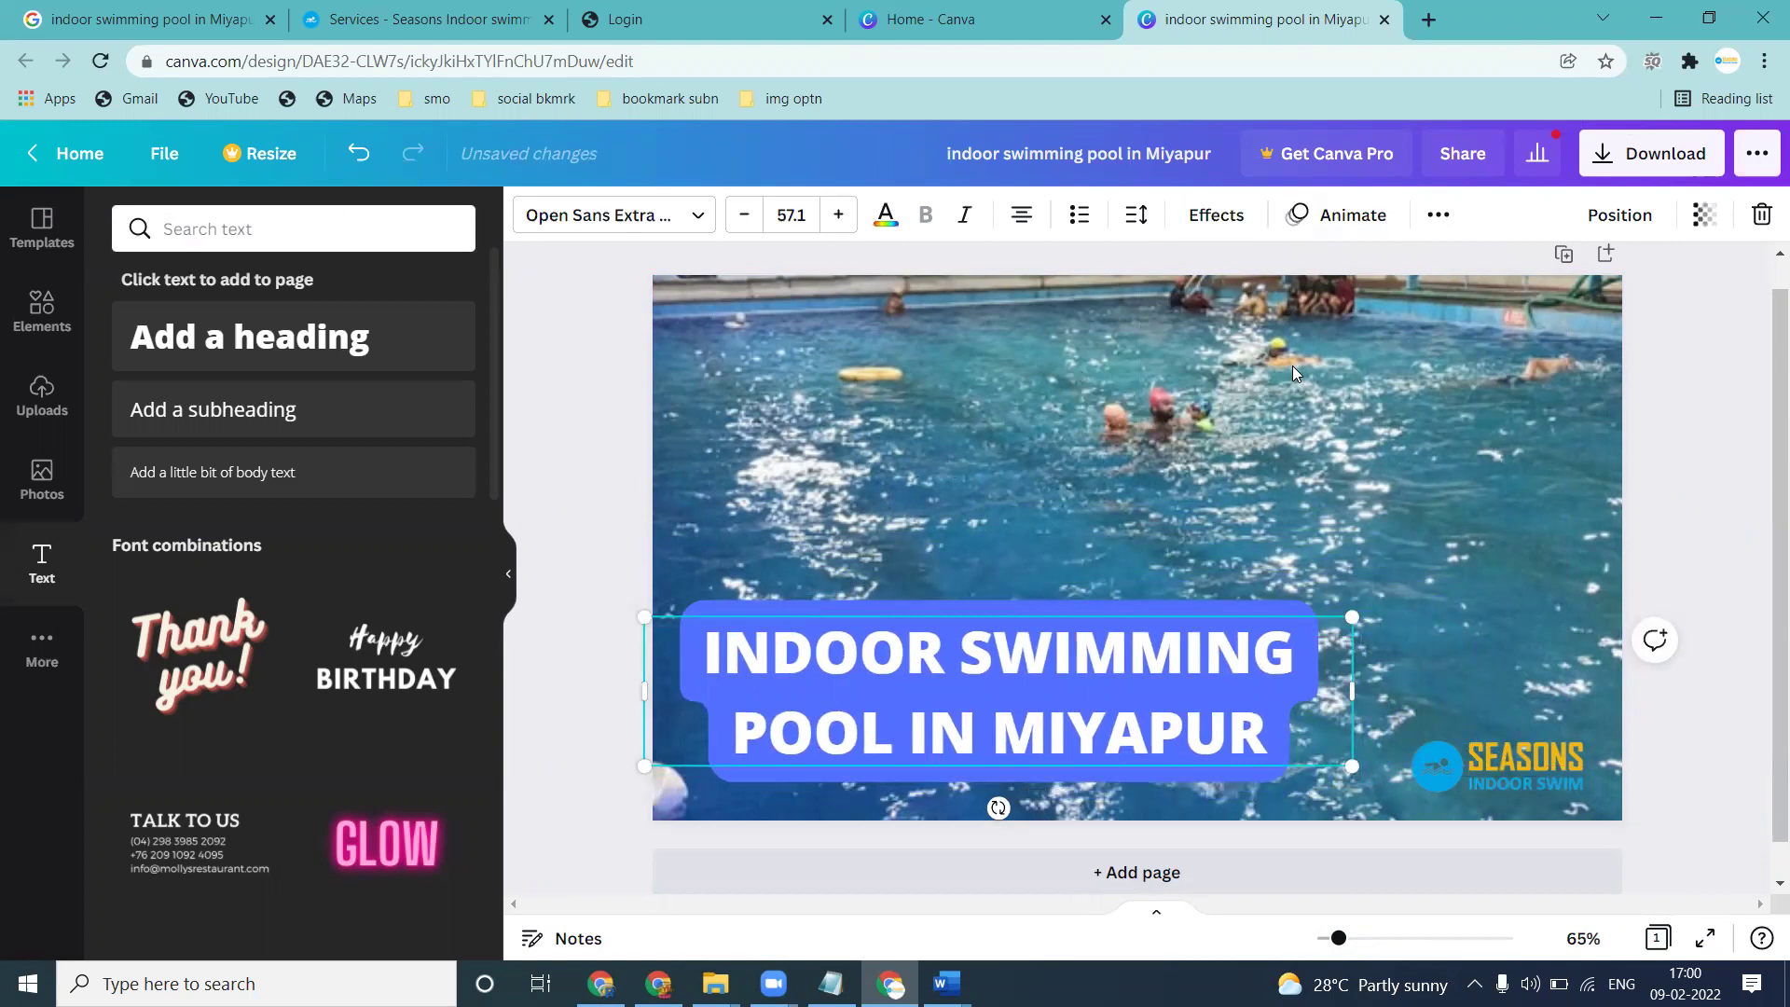
pyautogui.click(1646, 173)
pyautogui.click(1532, 319)
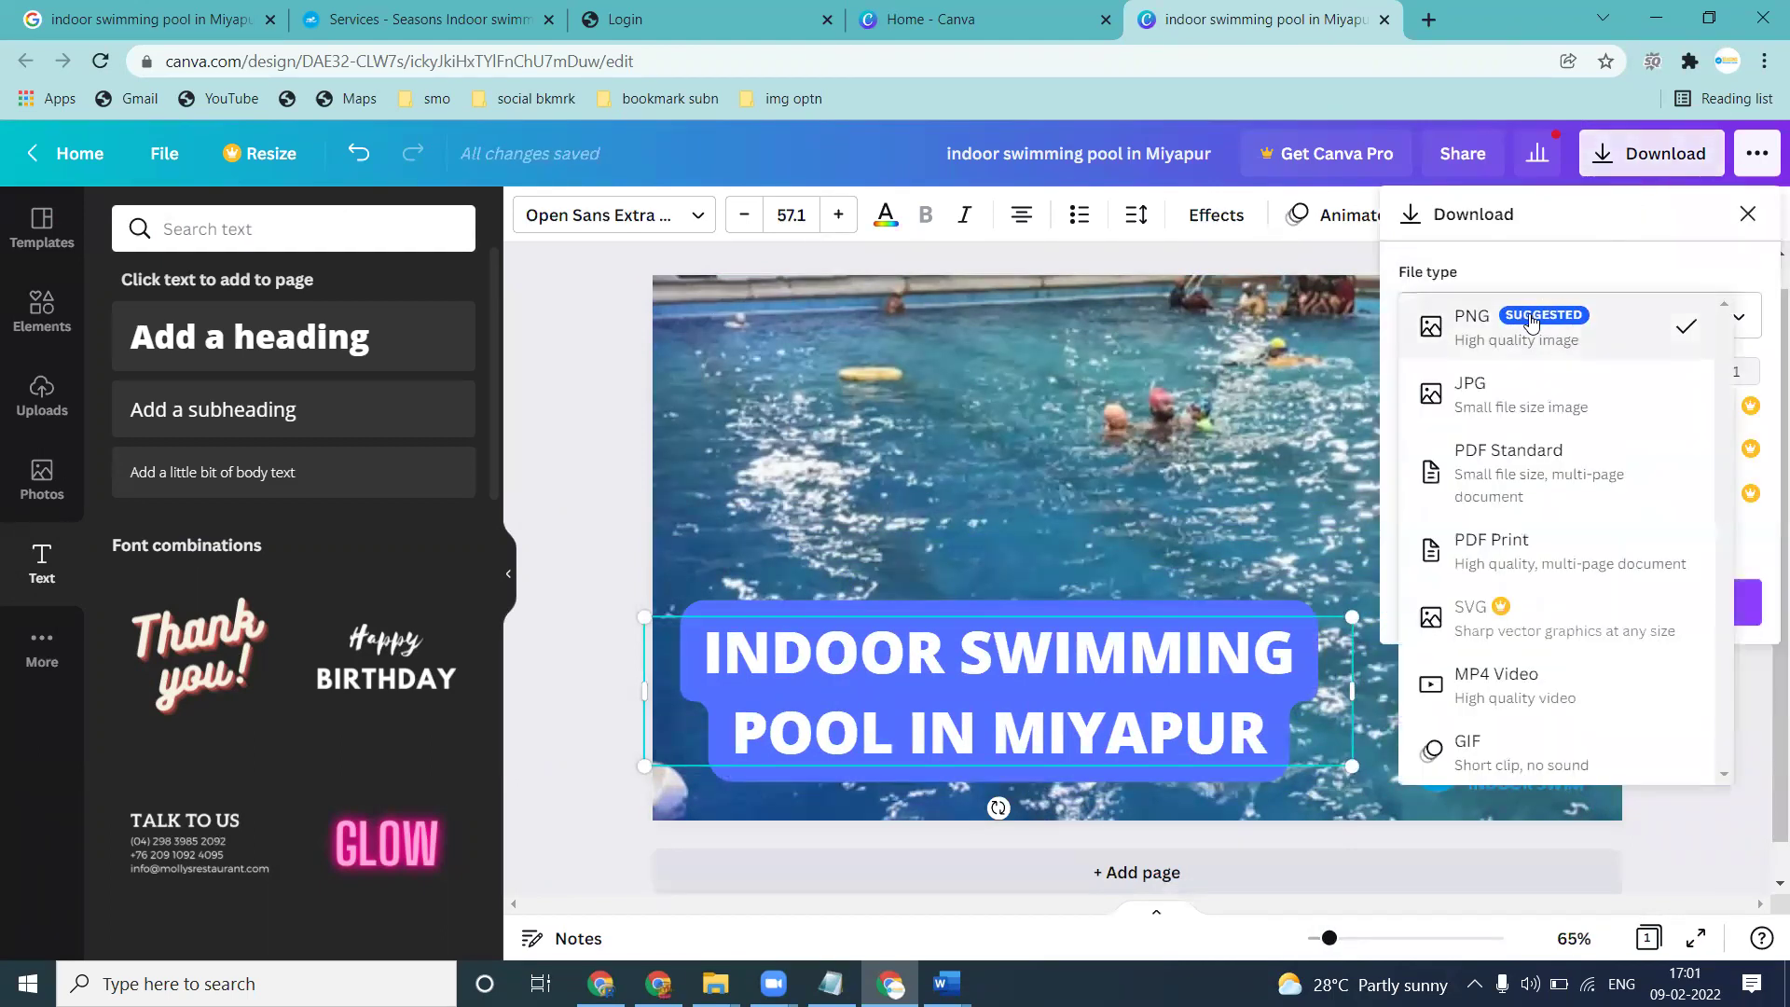
pyautogui.click(1514, 396)
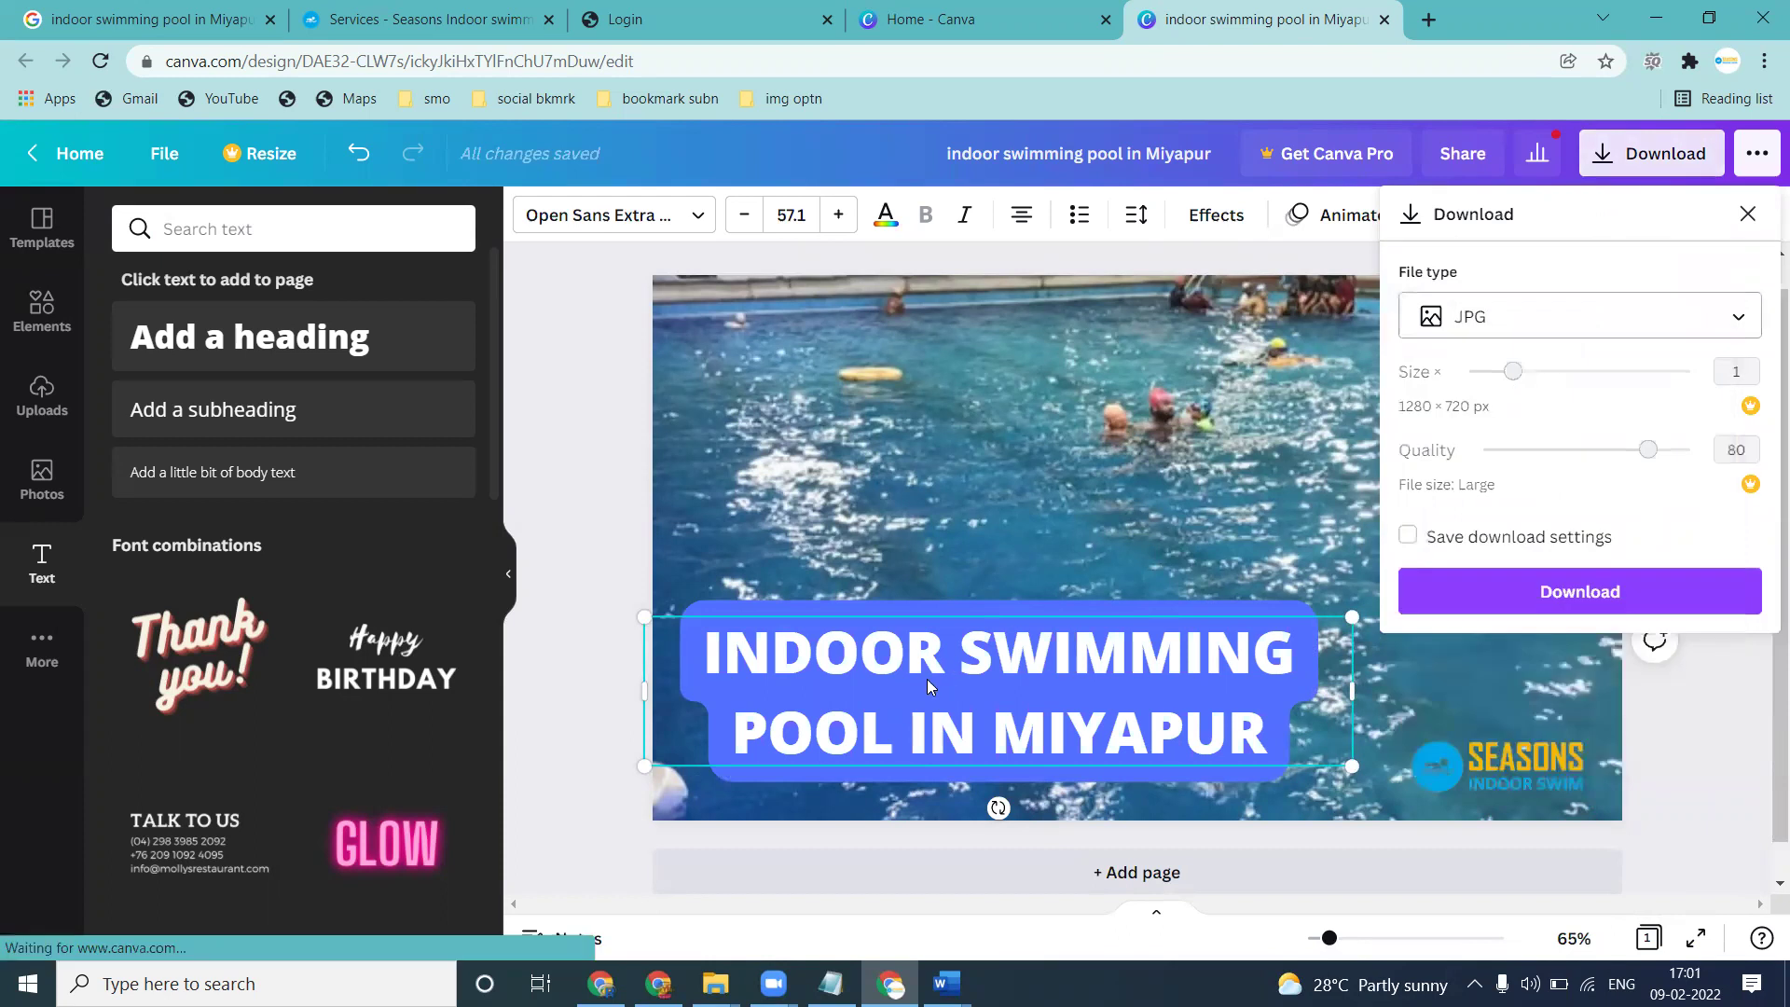
pyautogui.click(1220, 221)
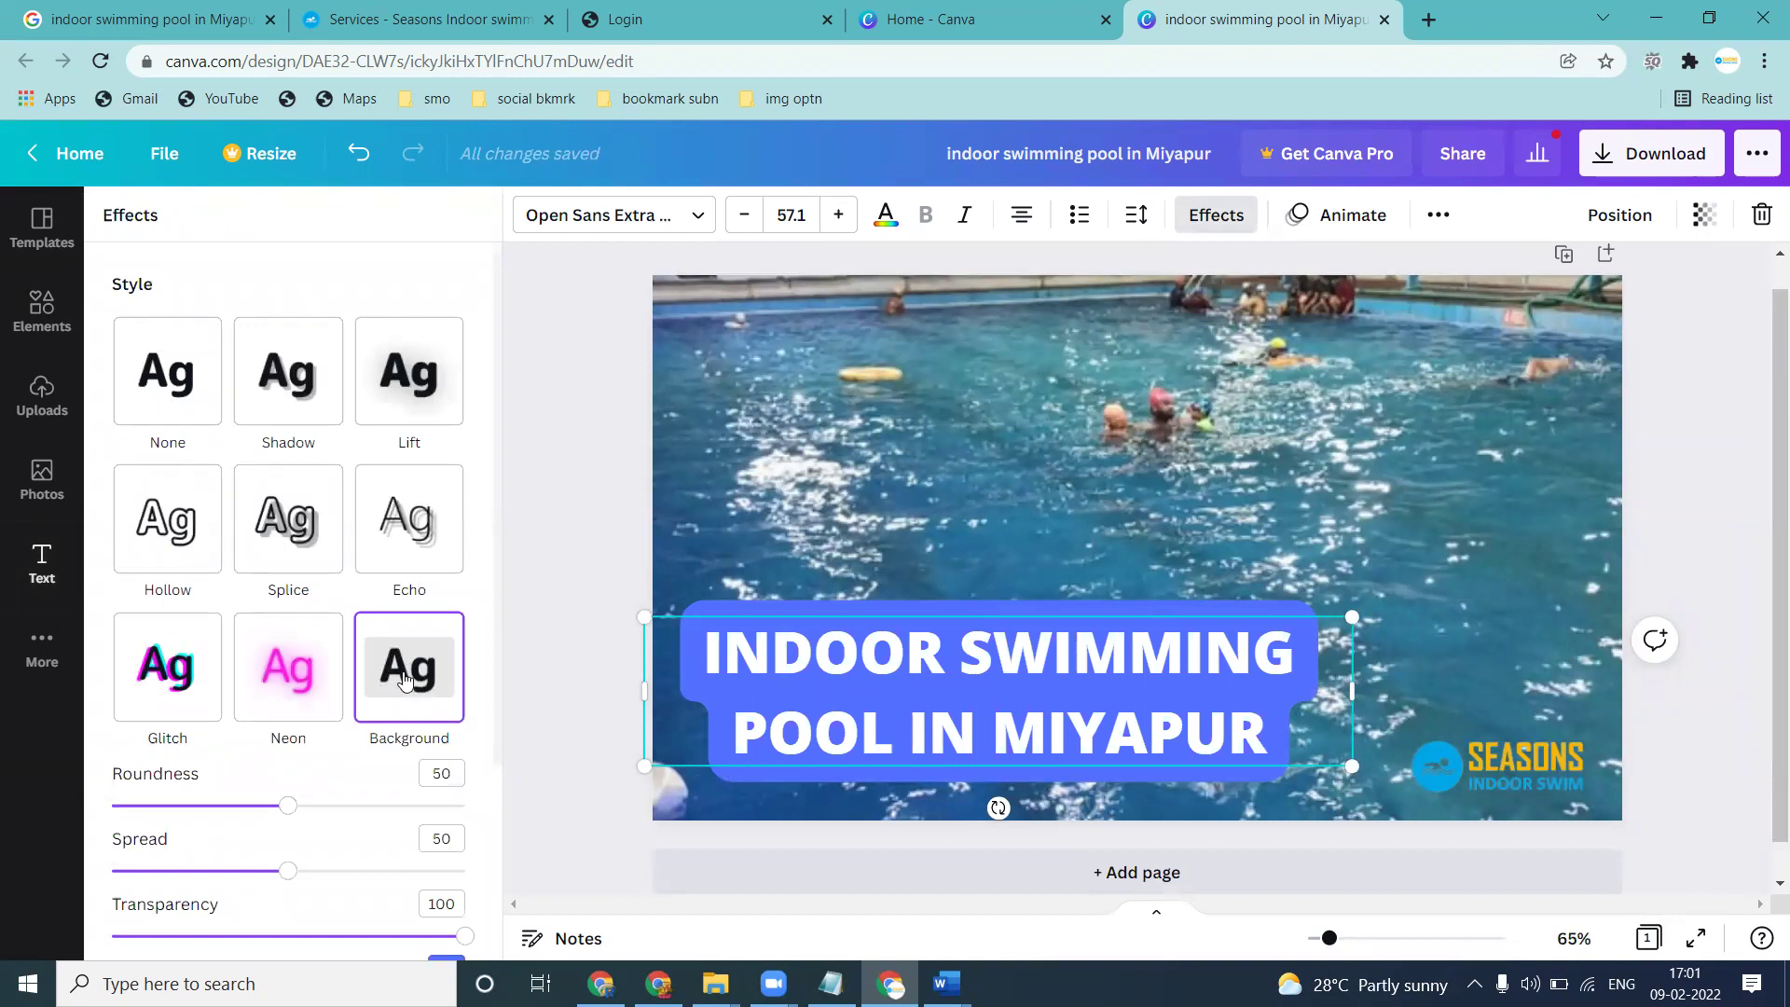
# Download the finished Miyapur swimming pool design as a JPG image
pyautogui.click(1658, 159)
pyautogui.click(1498, 316)
pyautogui.click(1492, 390)
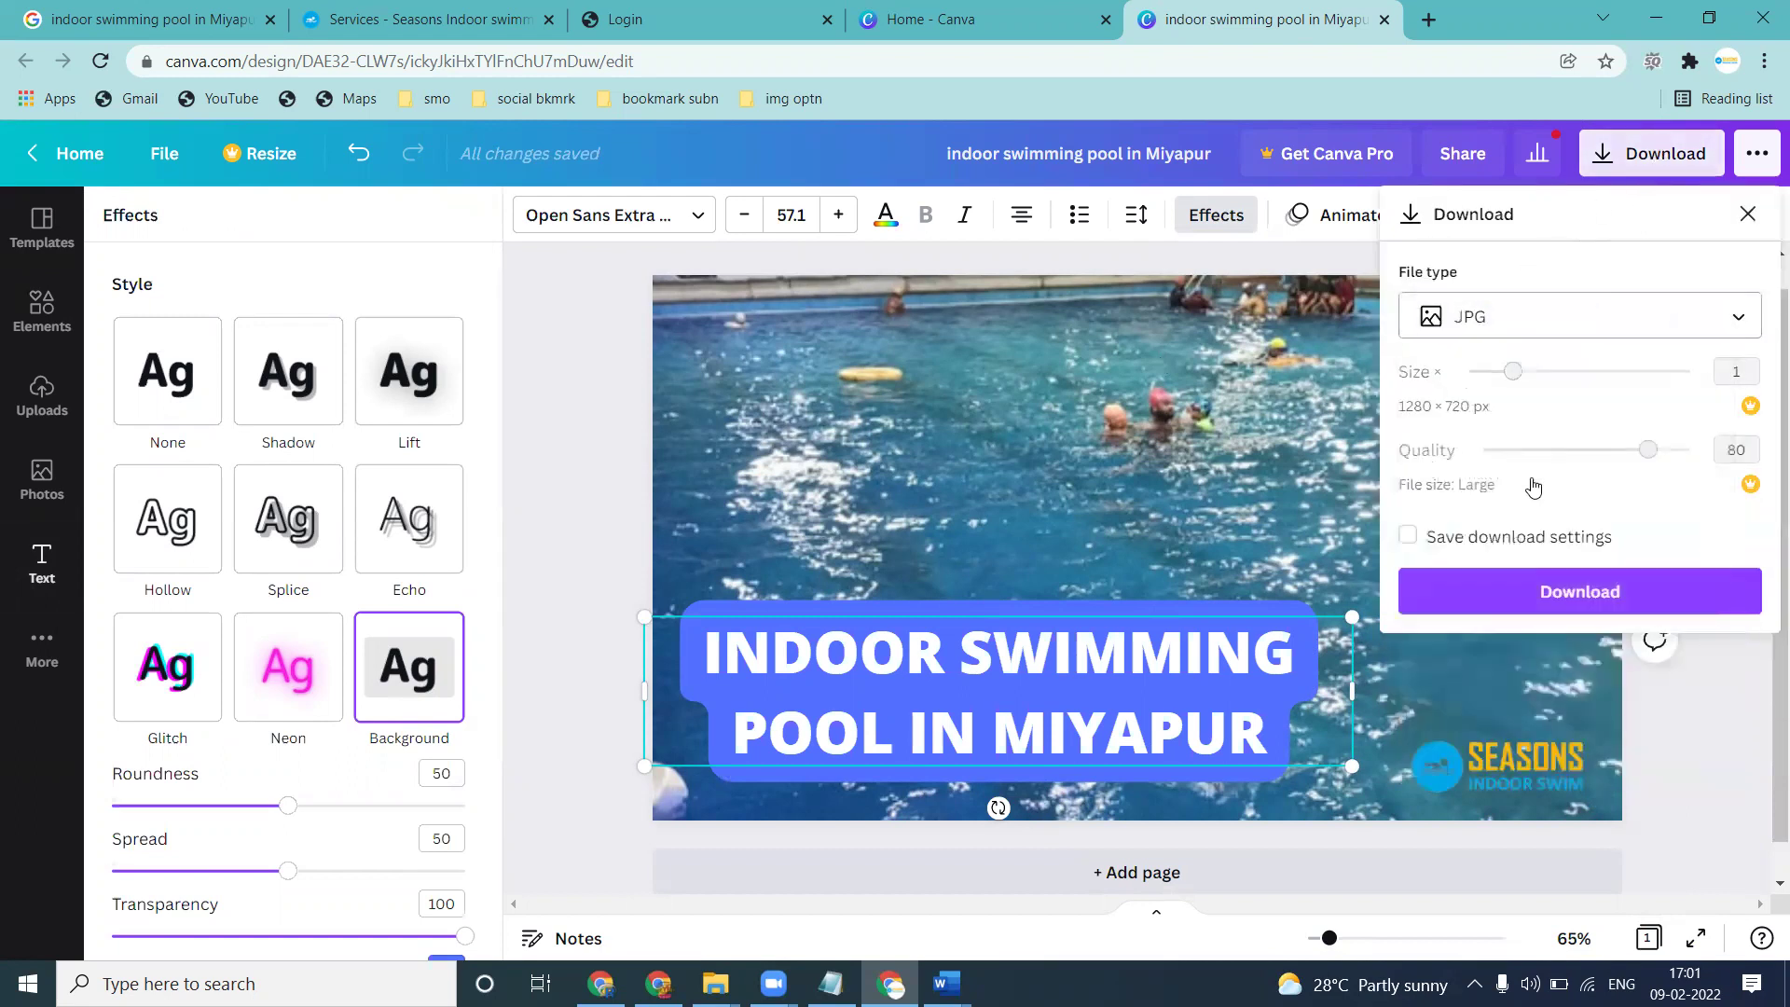
pyautogui.click(1566, 595)
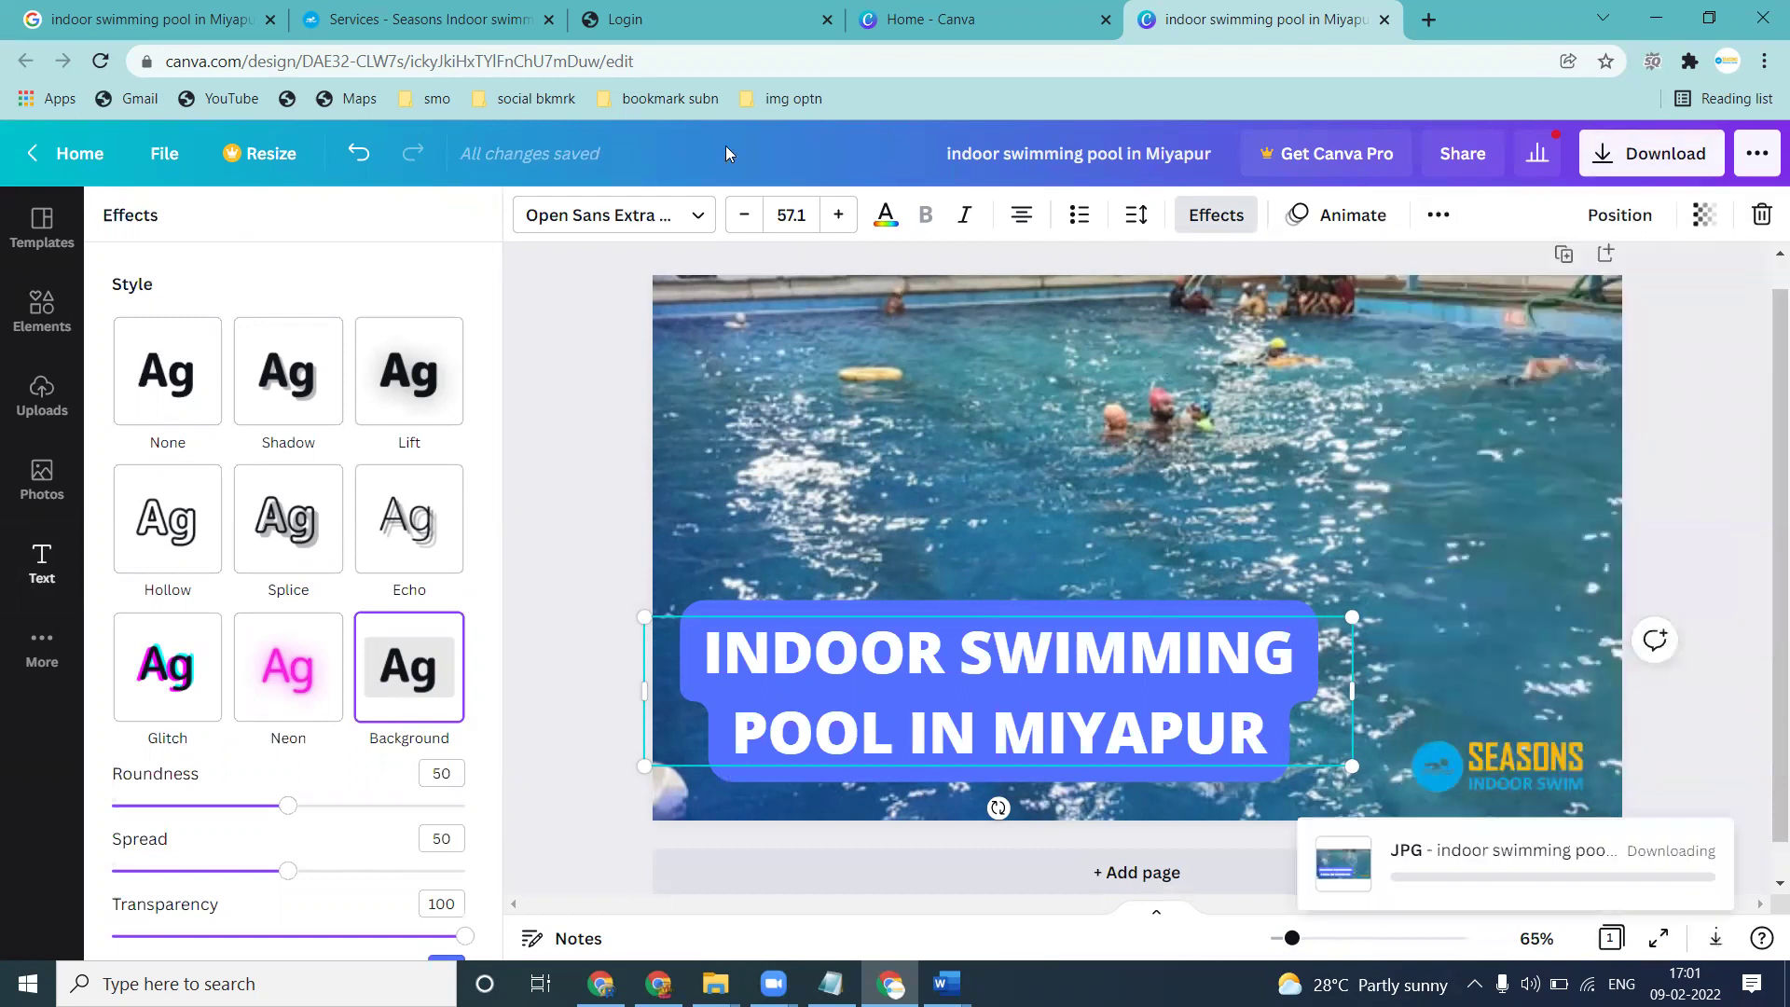
# Log in to the Seasons Indoor Swim admin site and start a new blog entry
pyautogui.click(371, 11)
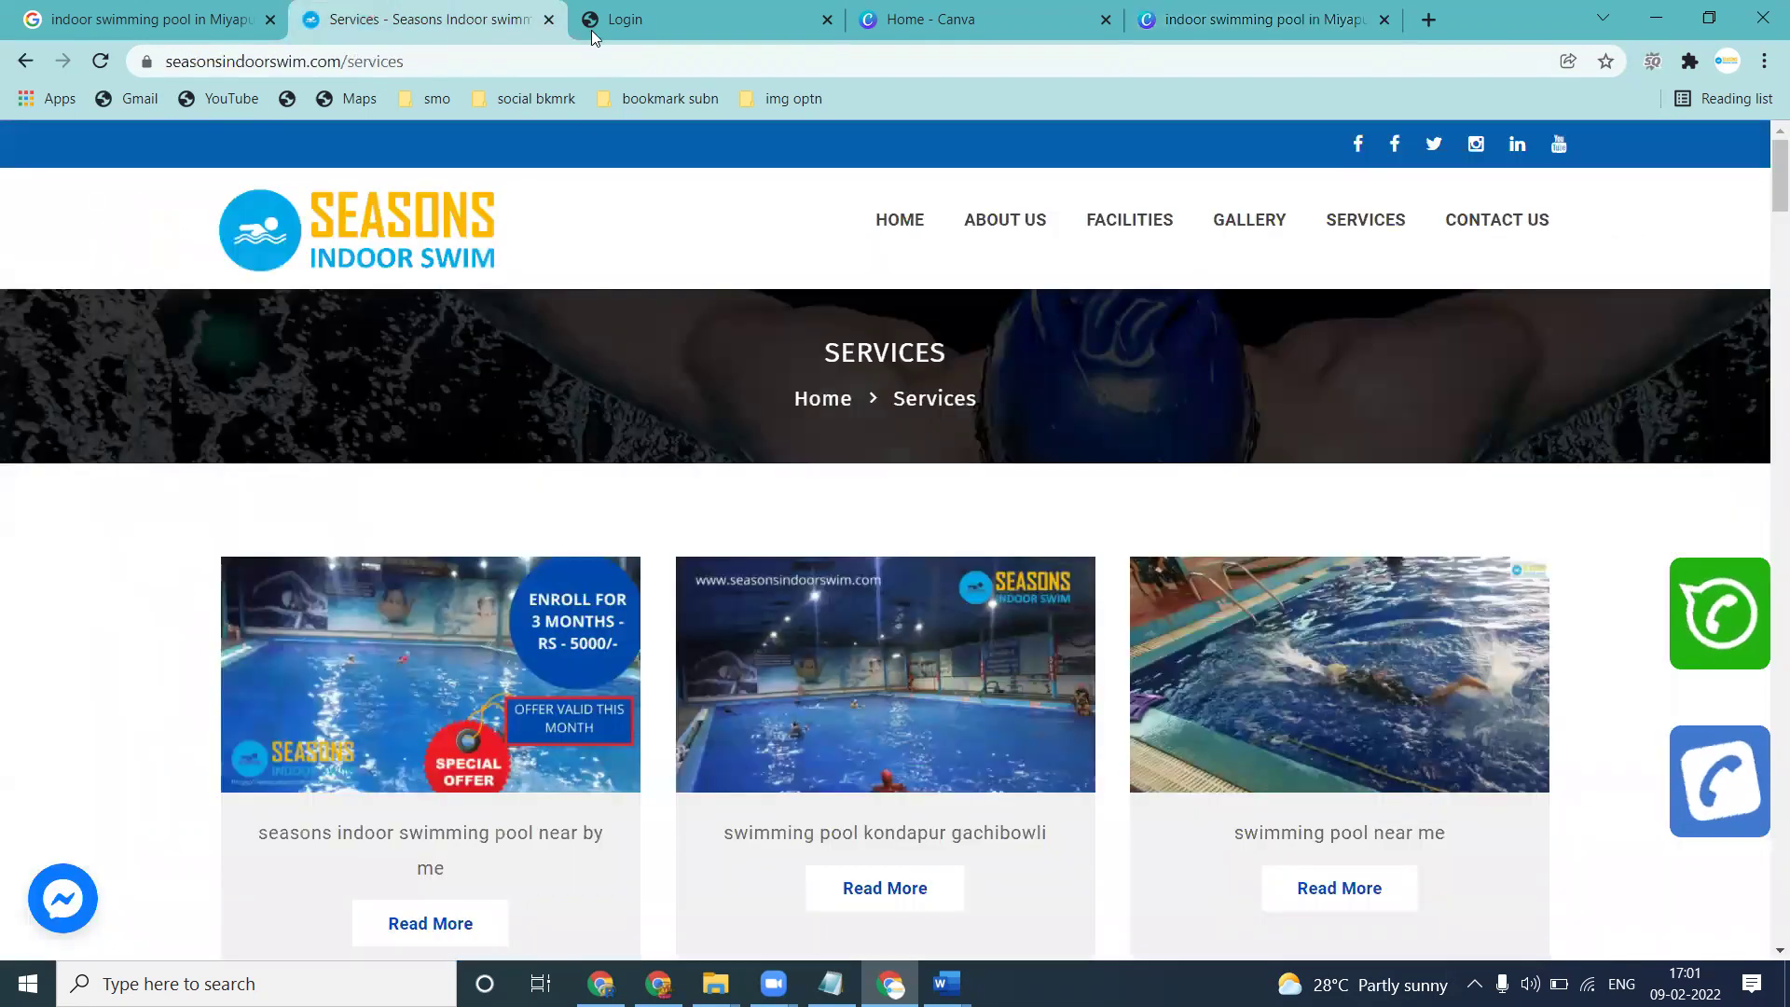
pyautogui.click(666, 11)
pyautogui.click(829, 397)
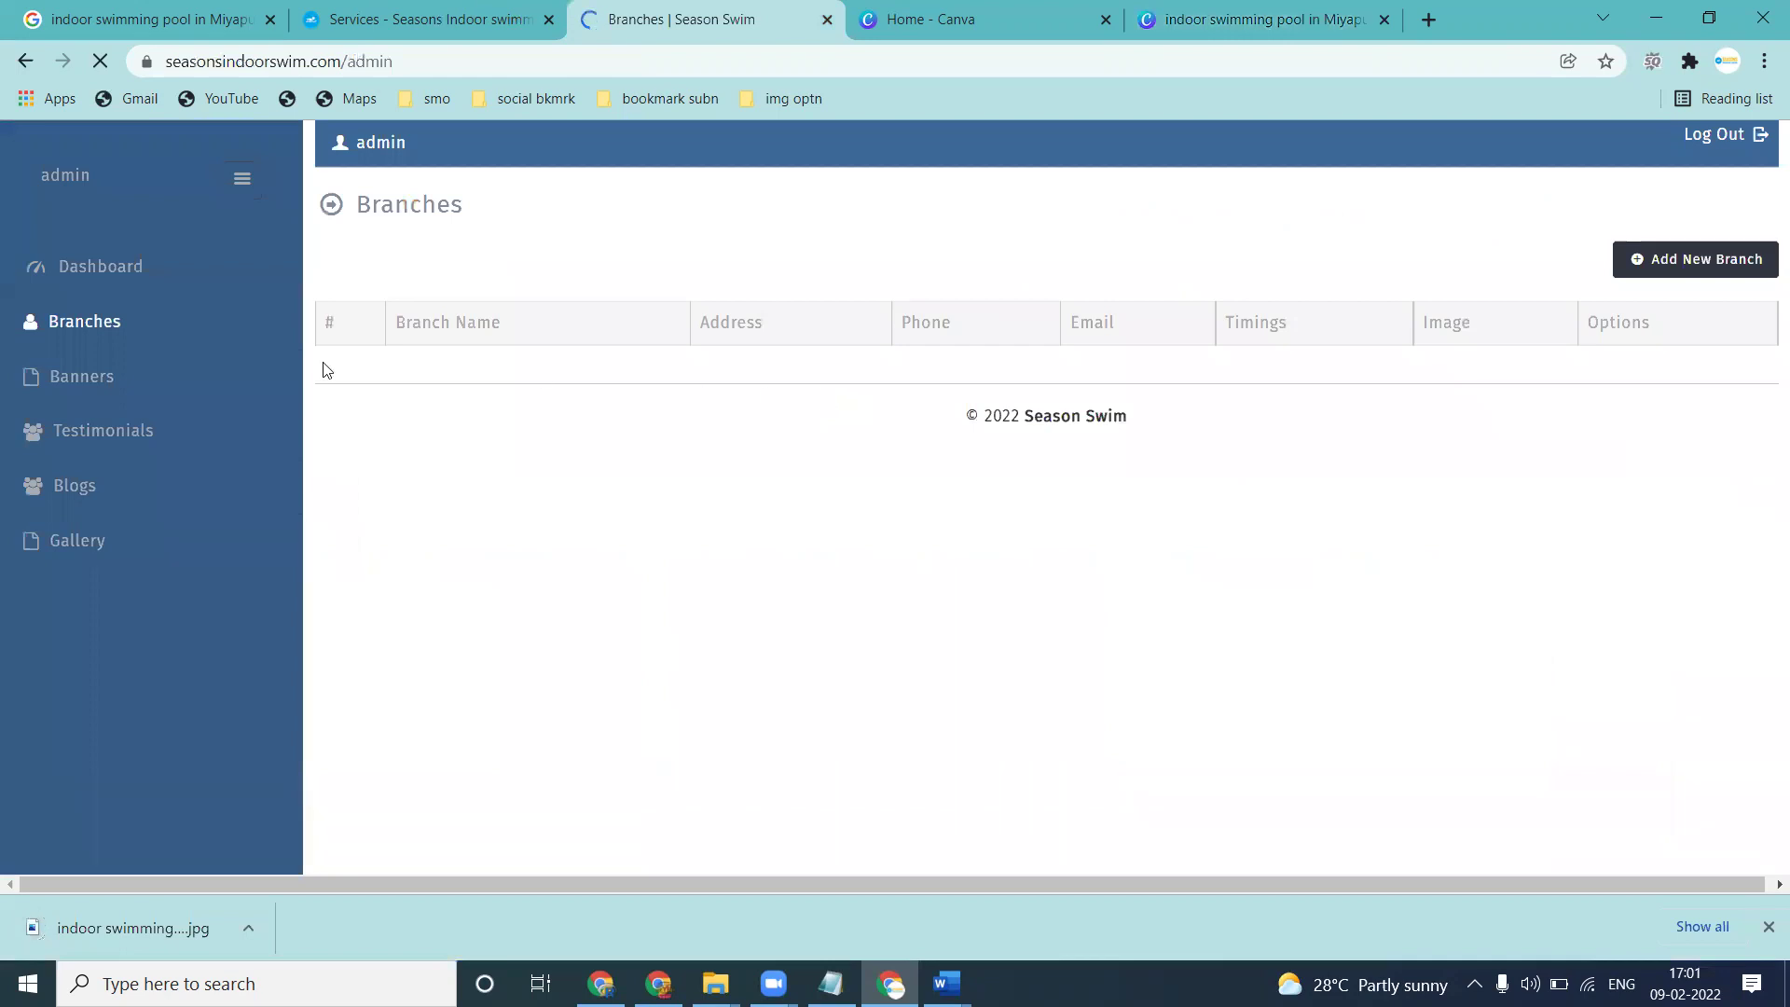
pyautogui.click(92, 483)
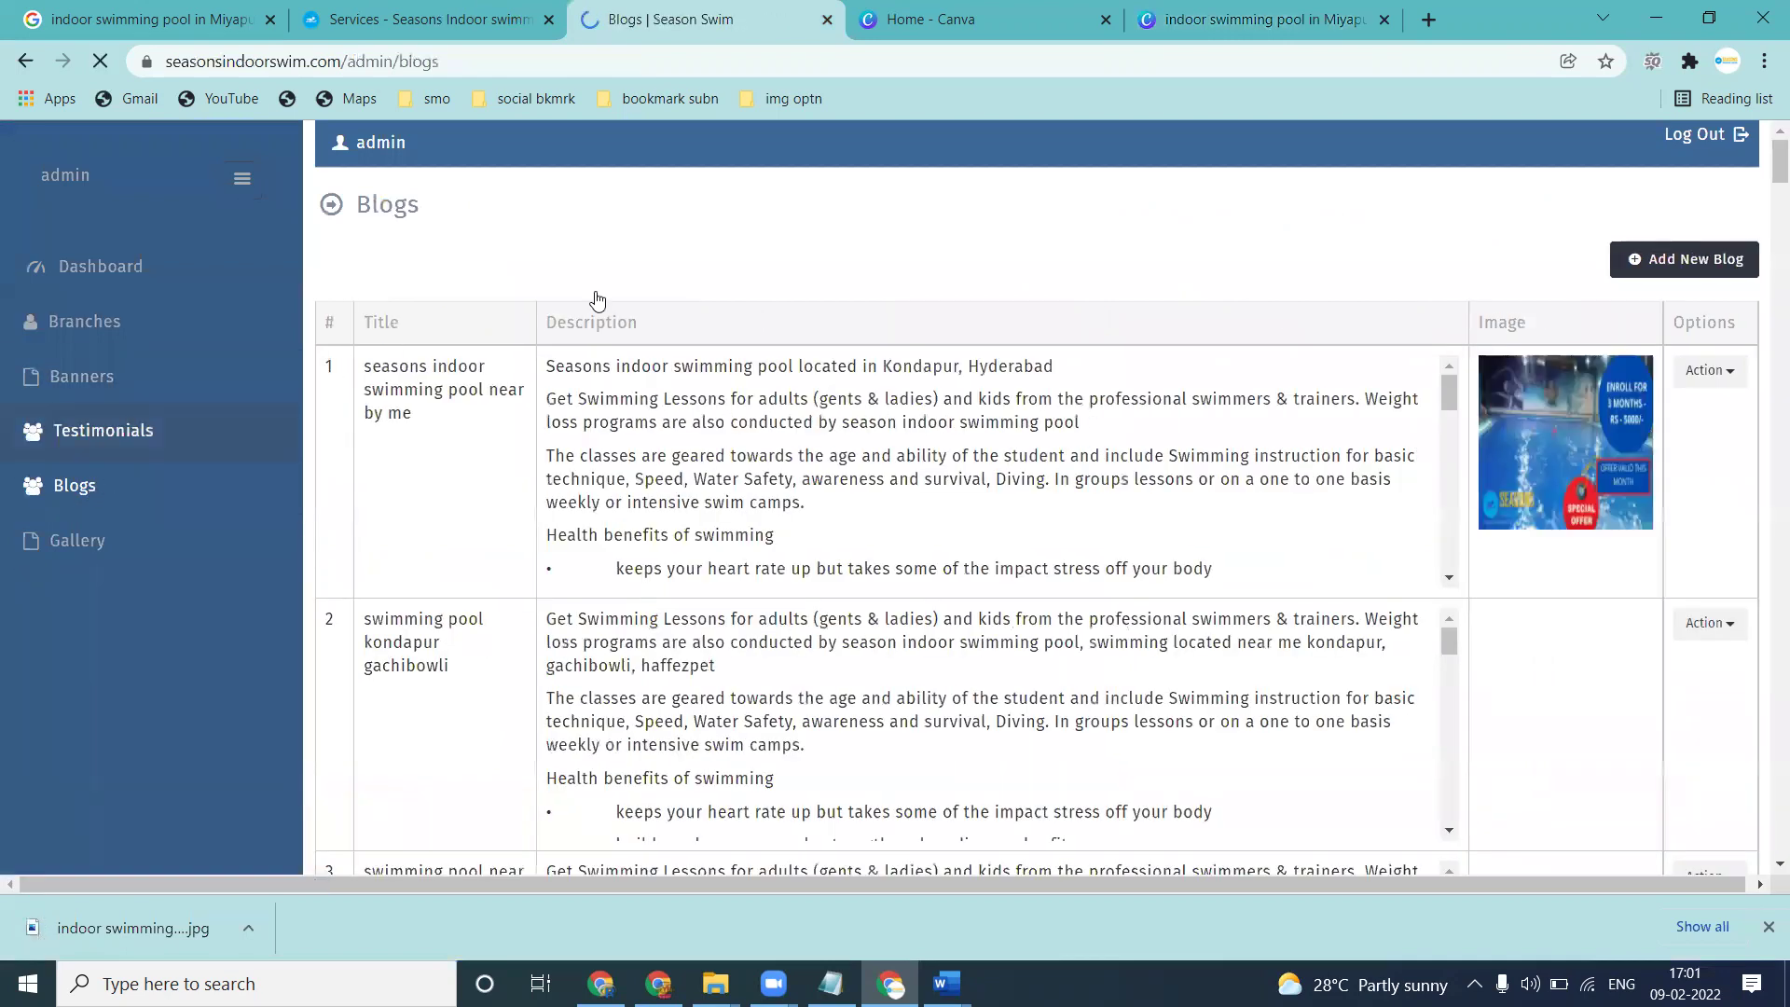
pyautogui.click(1686, 260)
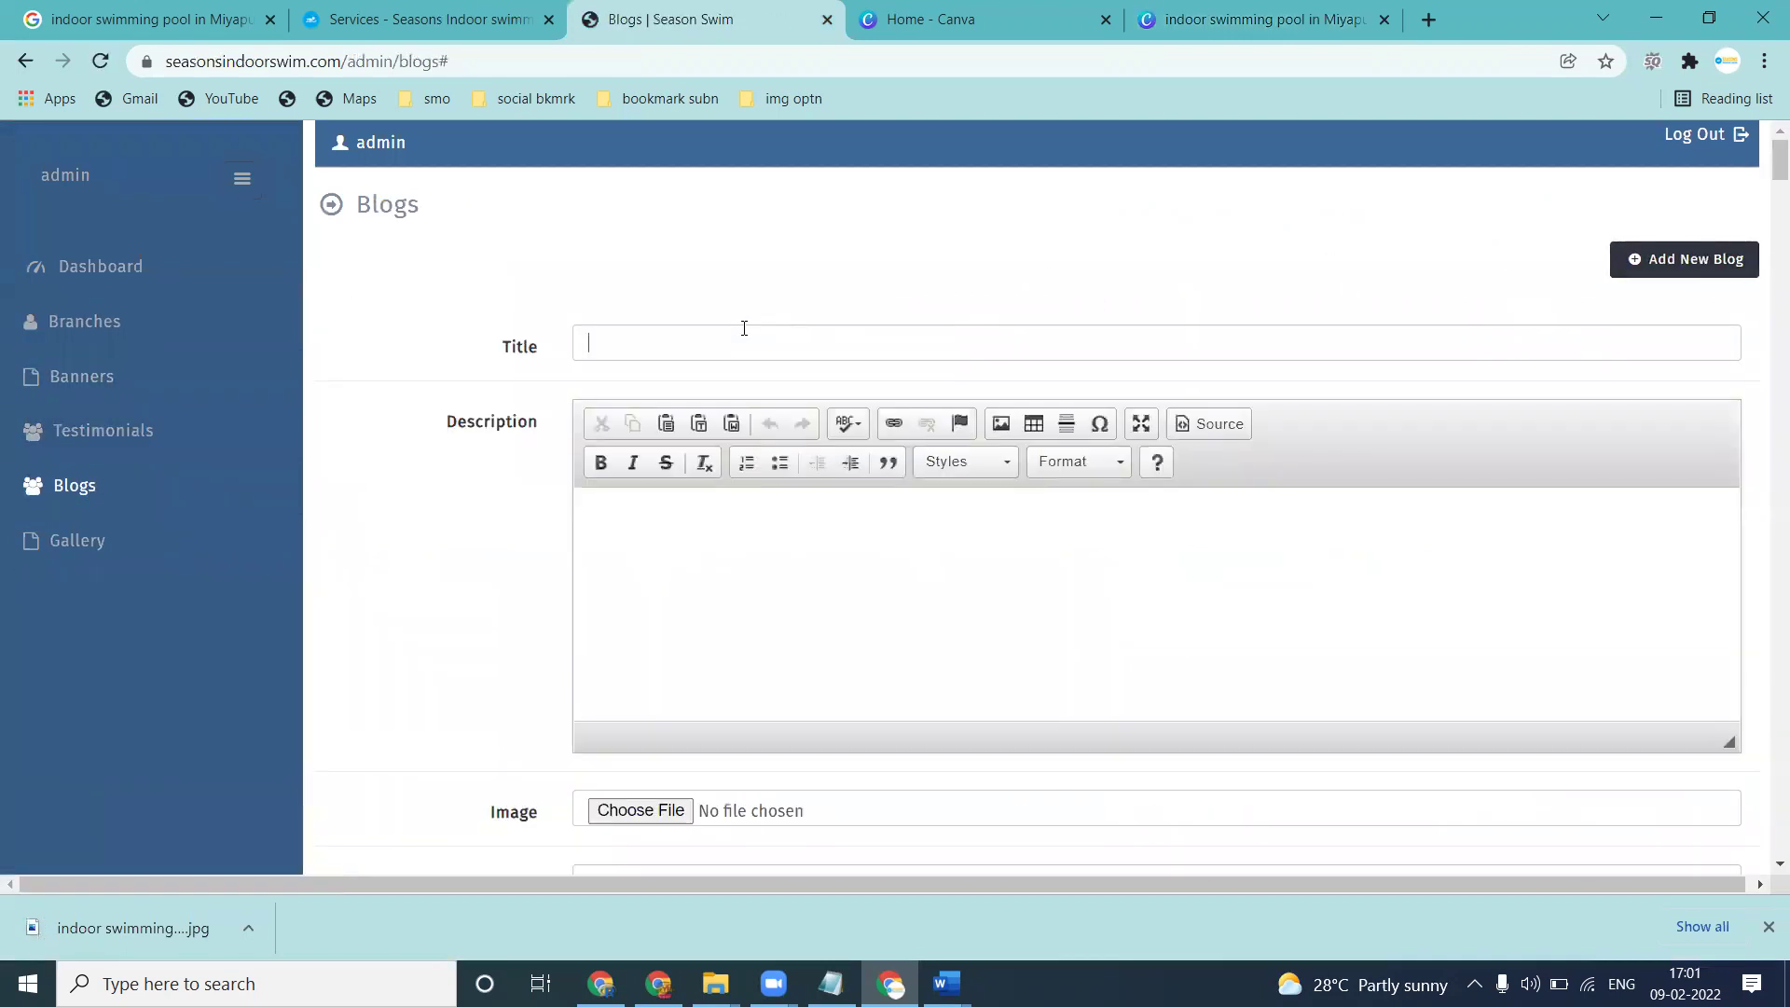
# Check the Services page of the Seasons Indoor Swim site for an existing "indoor swimming pool in Miyapur" entry among its listings
pyautogui.click(480, 17)
pyautogui.hotkey('ctrl', 'f')
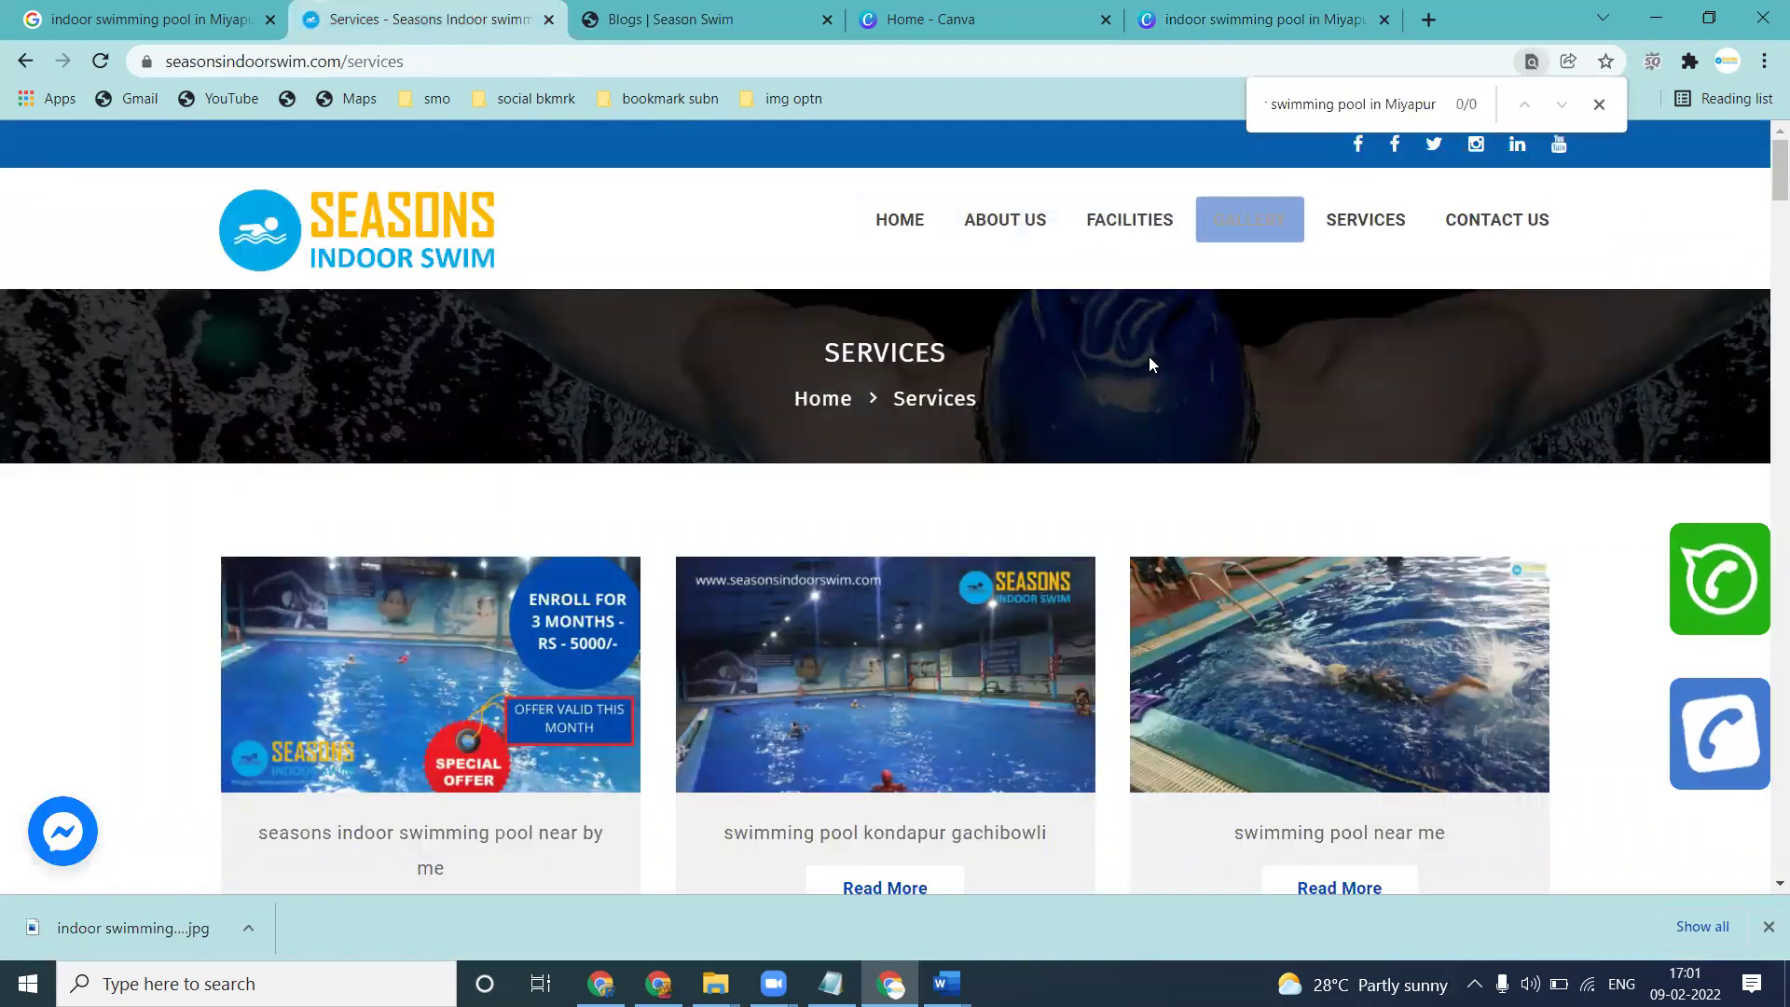
pyautogui.scroll(-6, 1136, 388)
pyautogui.scroll(-3, 1203, 352)
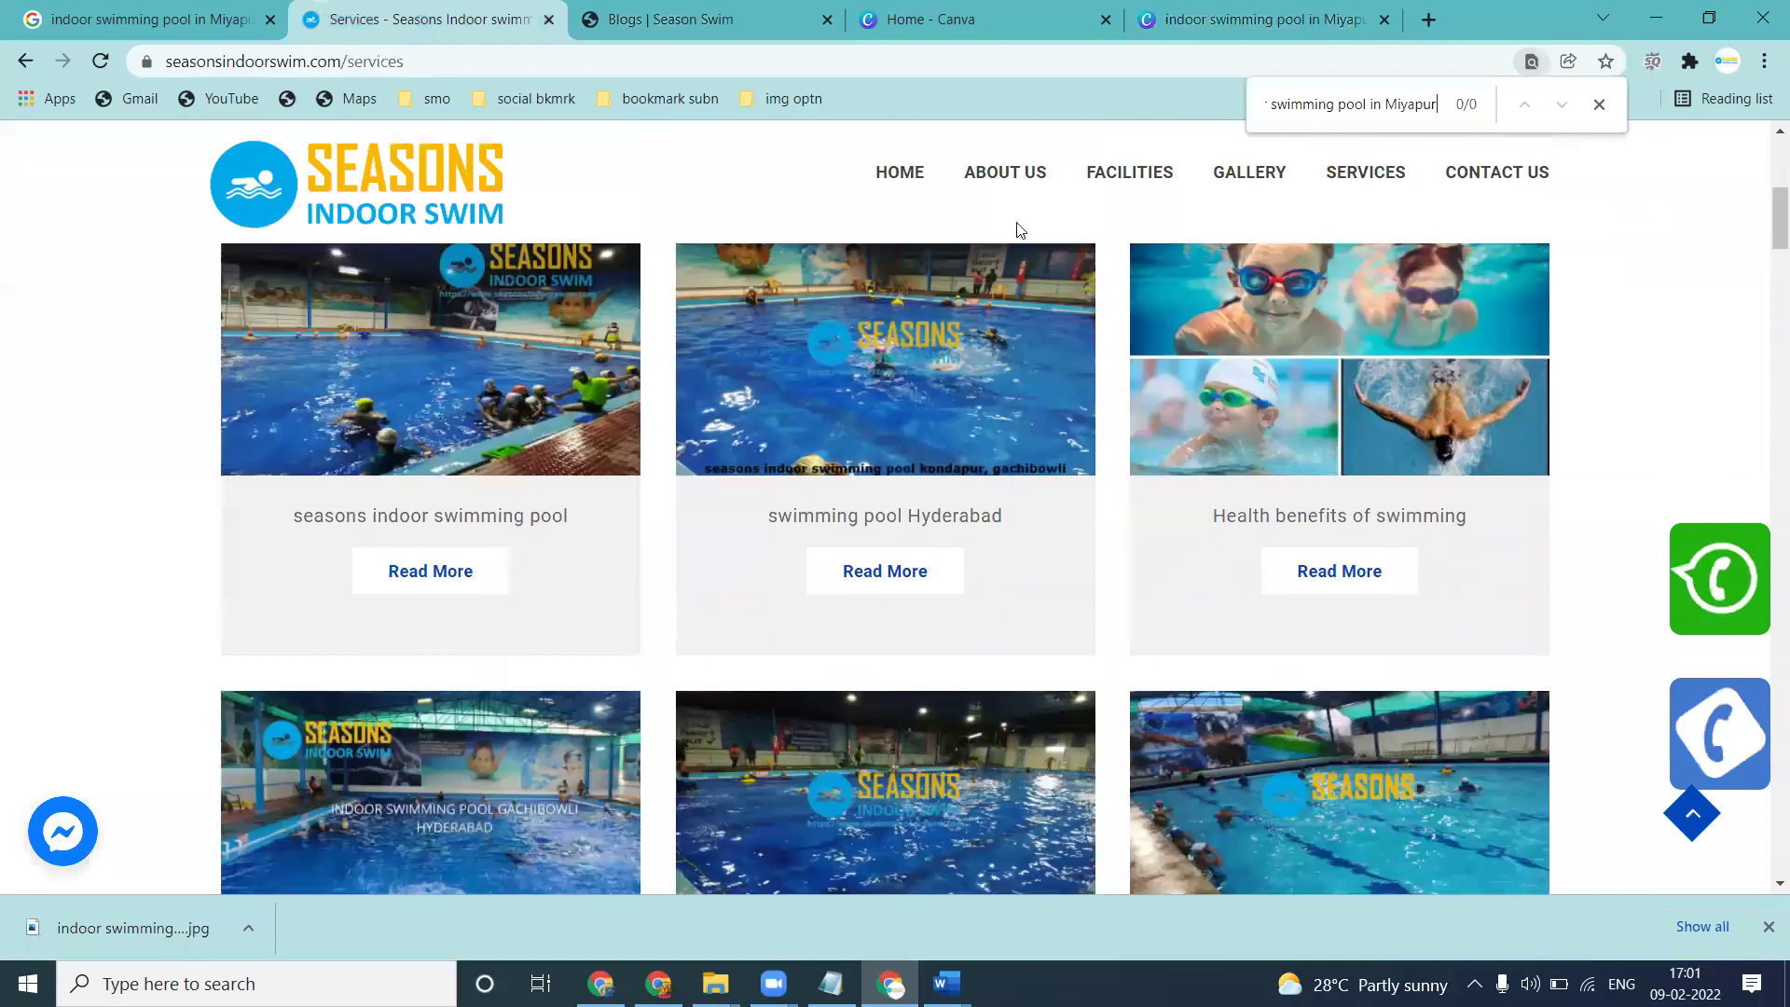
pyautogui.click(740, 10)
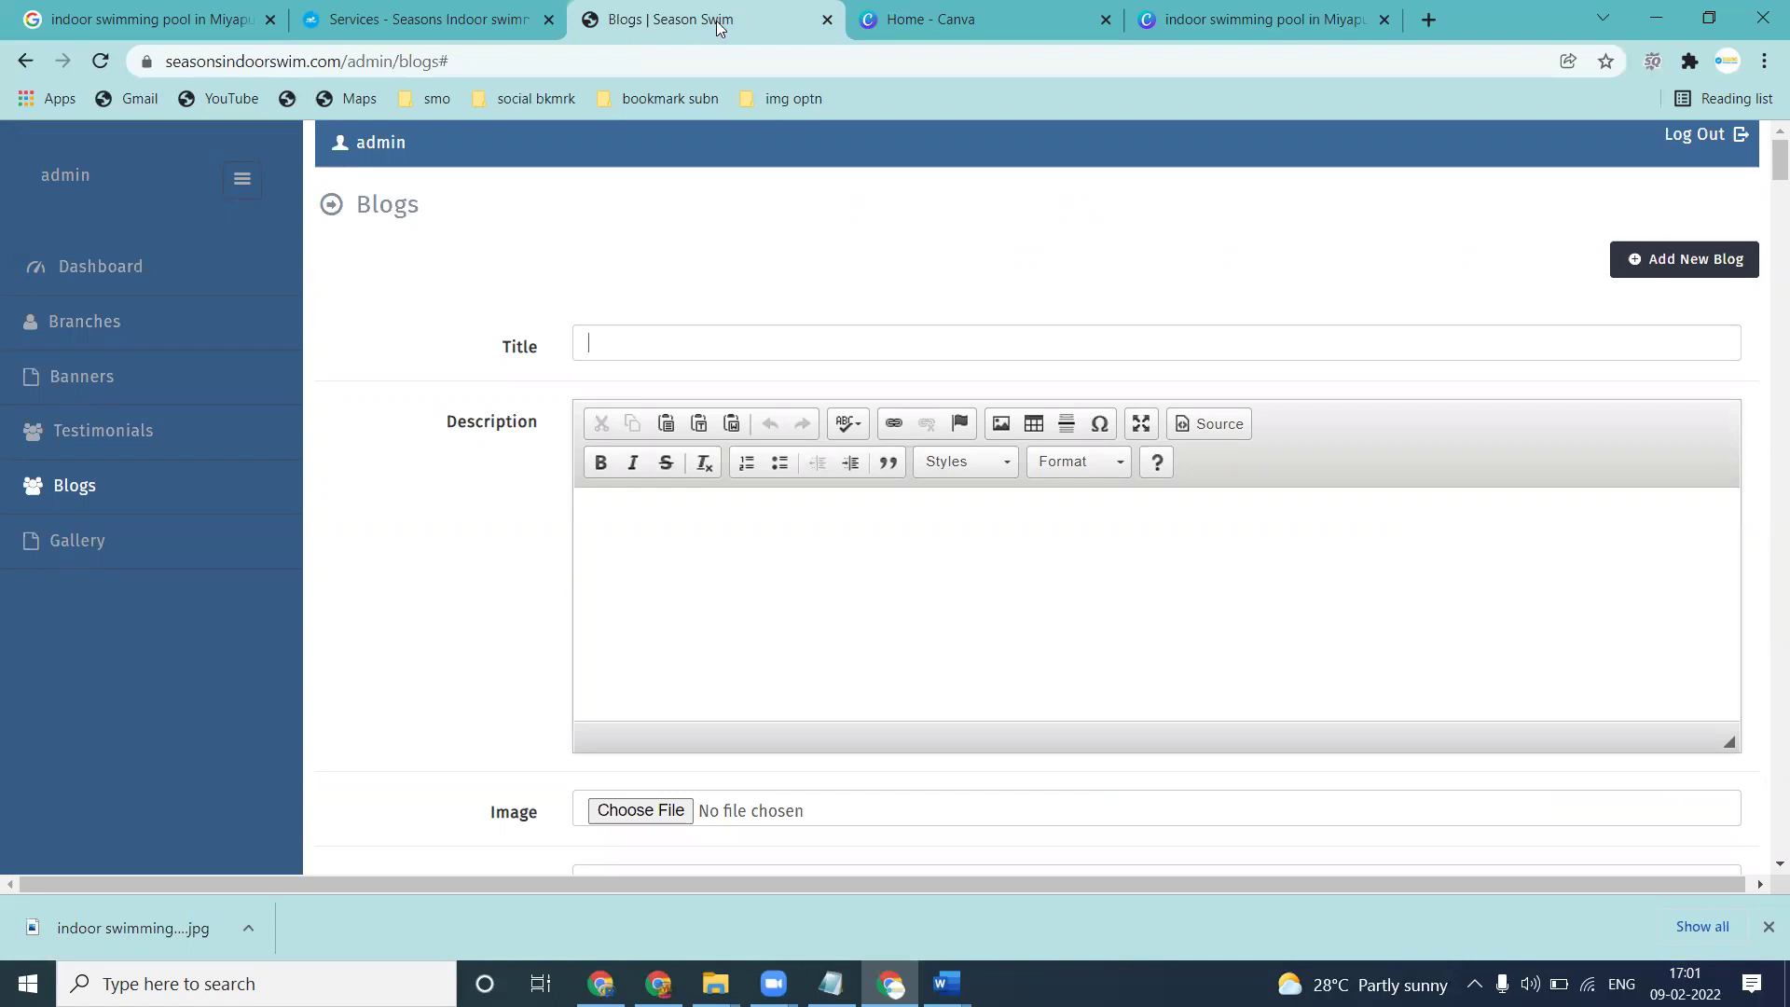
pyautogui.click(420, 19)
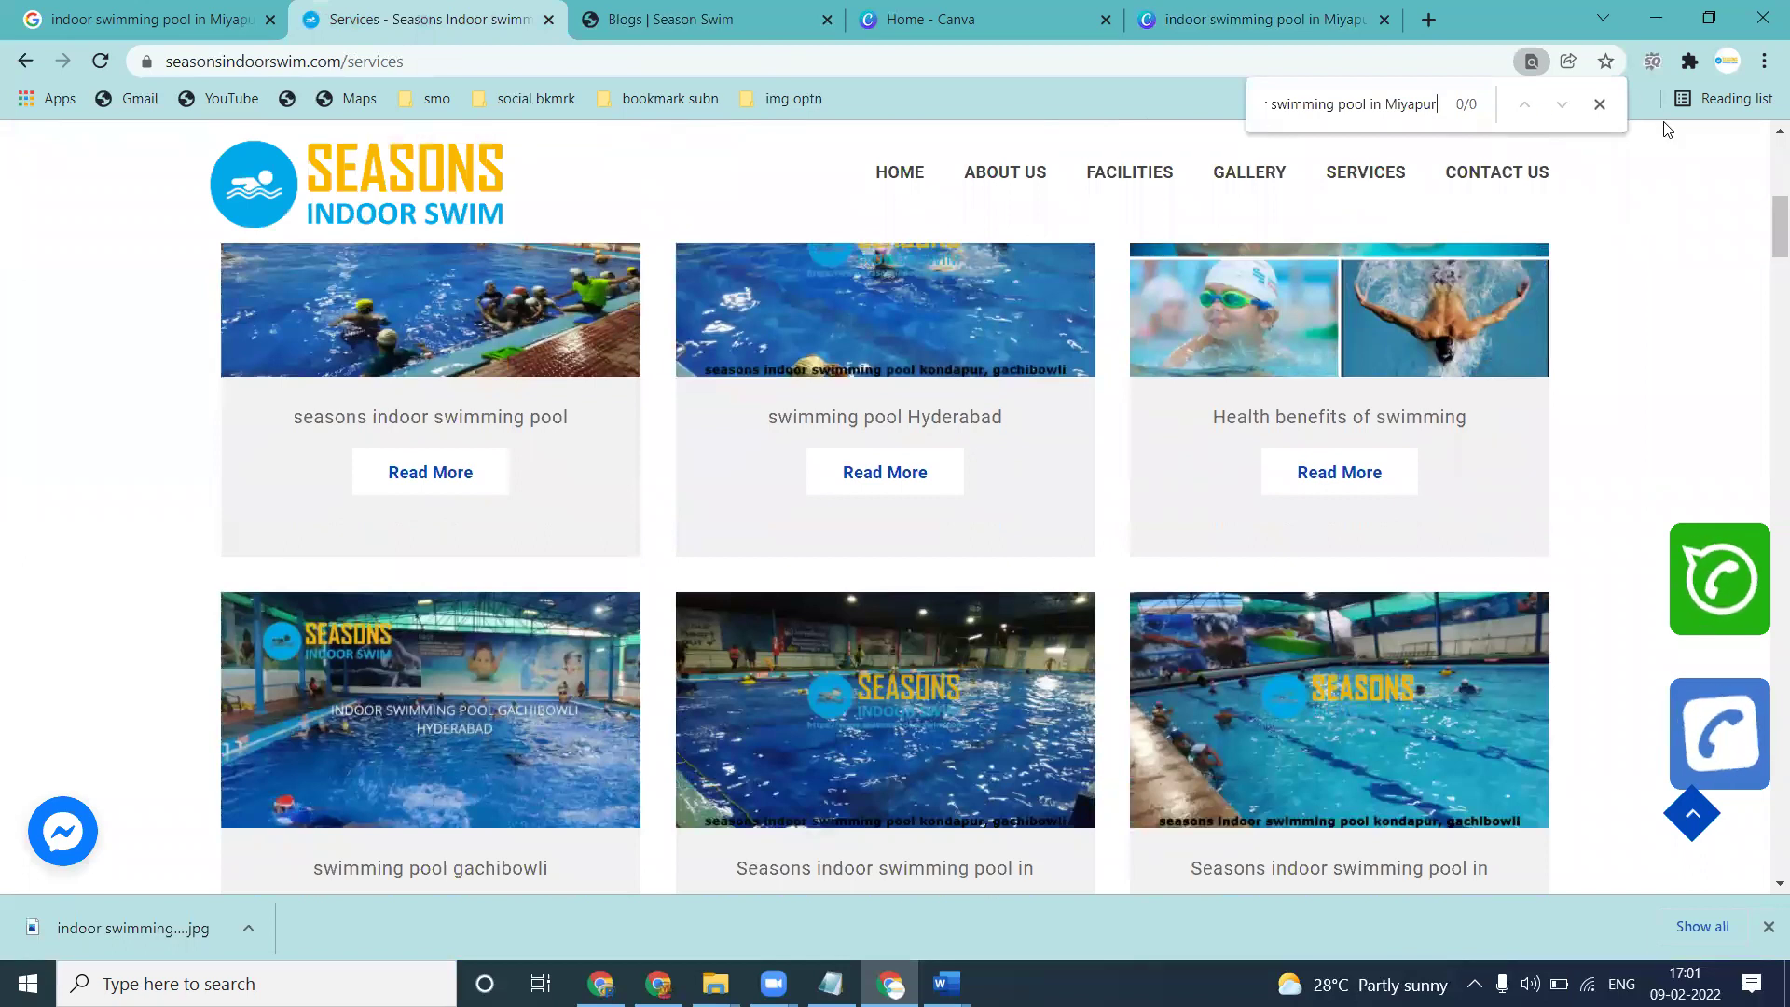
# Open seasonsindoorswim.com in the other Chrome window, view its Alexa rank with the browser extension, and minimize that window
pyautogui.click(600, 983)
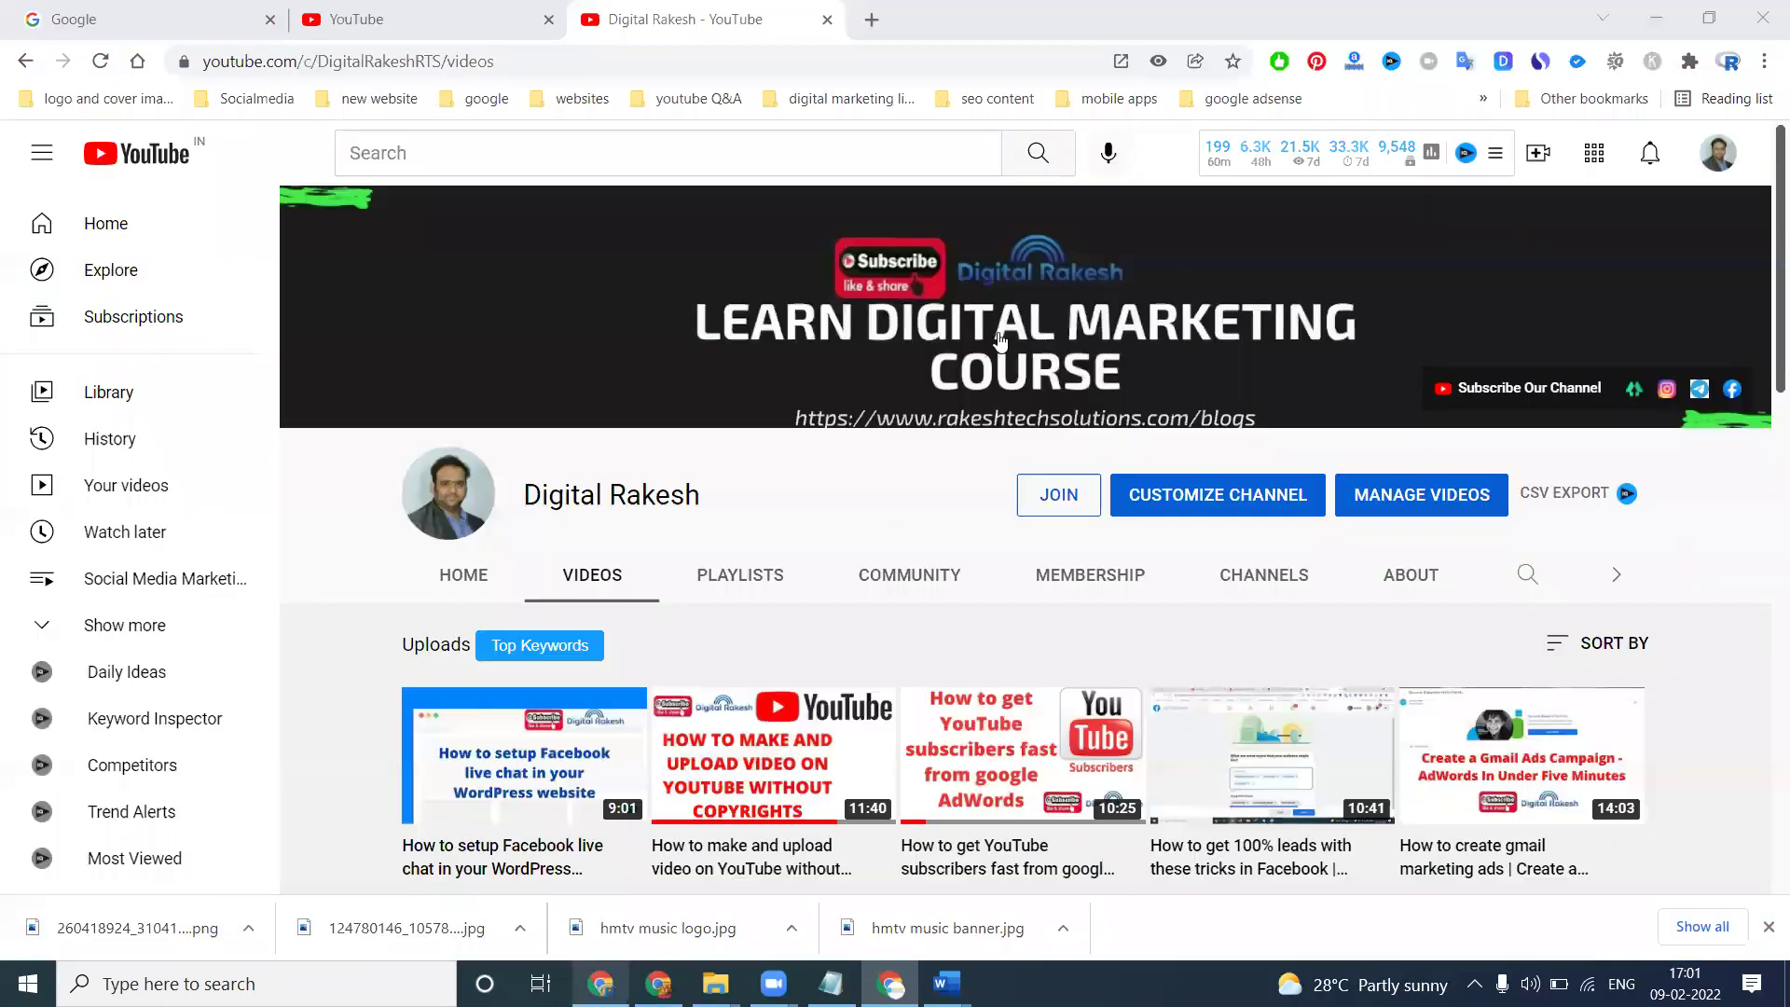
pyautogui.click(874, 21)
pyautogui.write('seas')
pyautogui.click(958, 326)
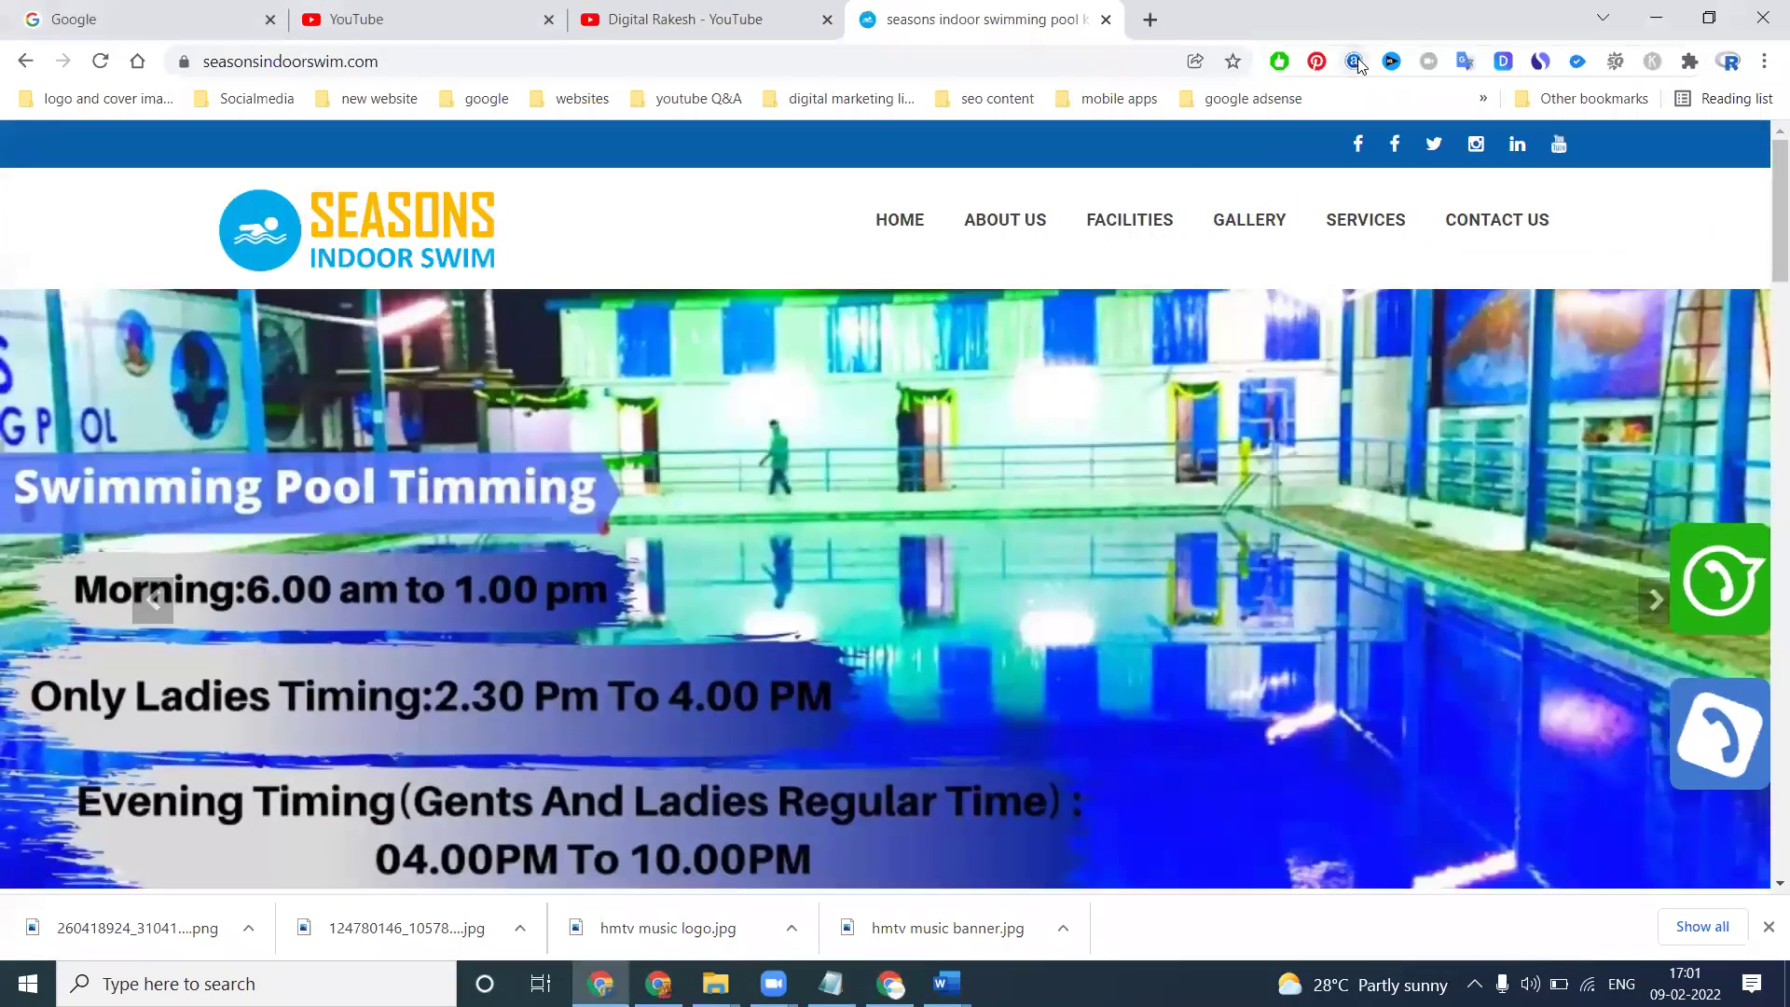
pyautogui.click(1355, 62)
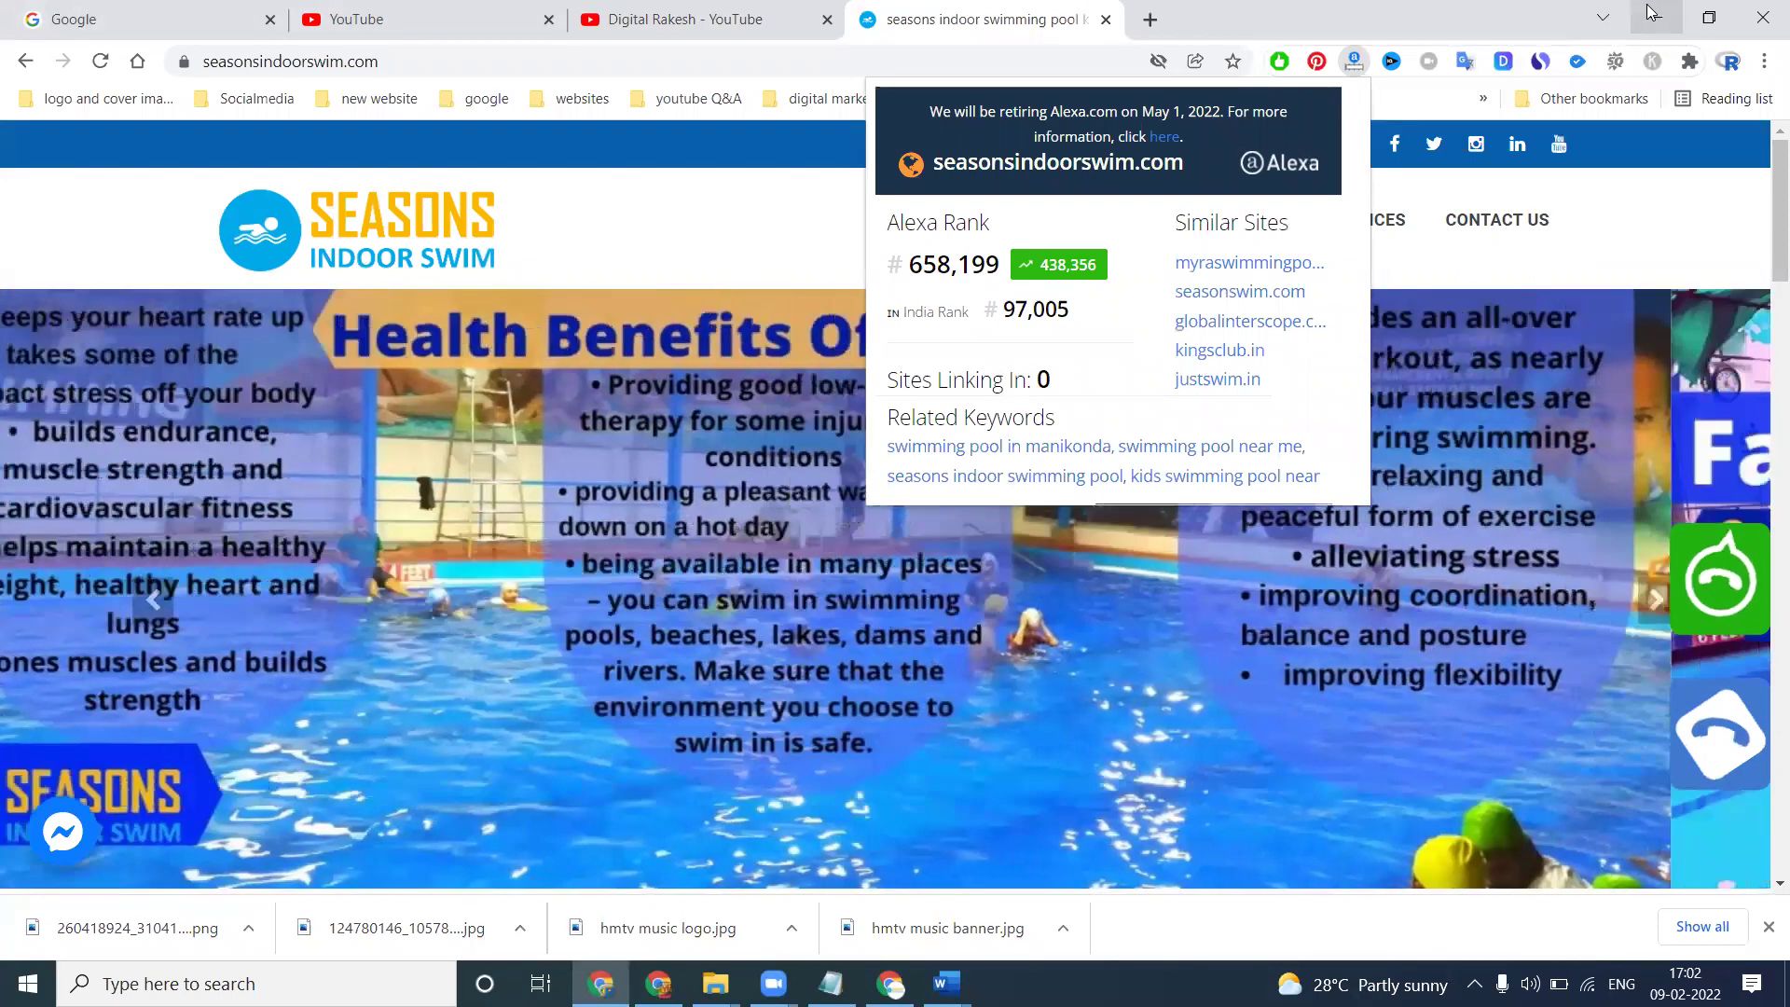
pyautogui.click(1647, 11)
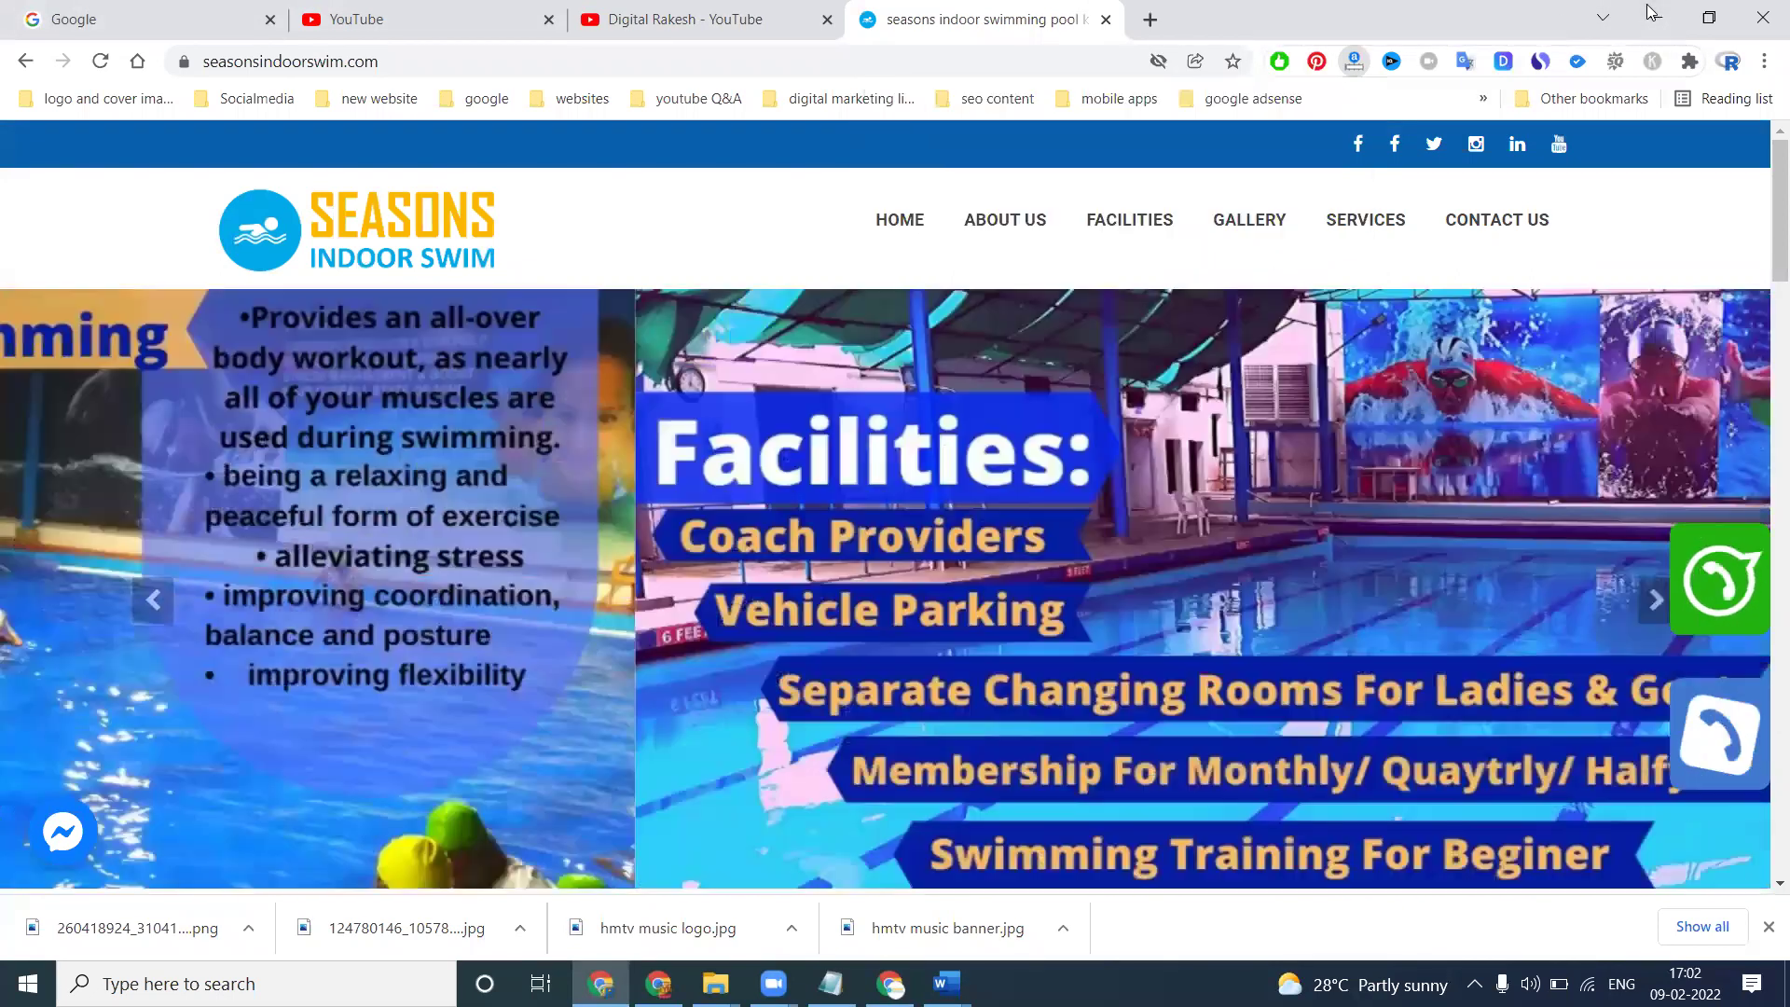
# Open the Google home page in a new tab and search for "alexa"
pyautogui.click(140, 19)
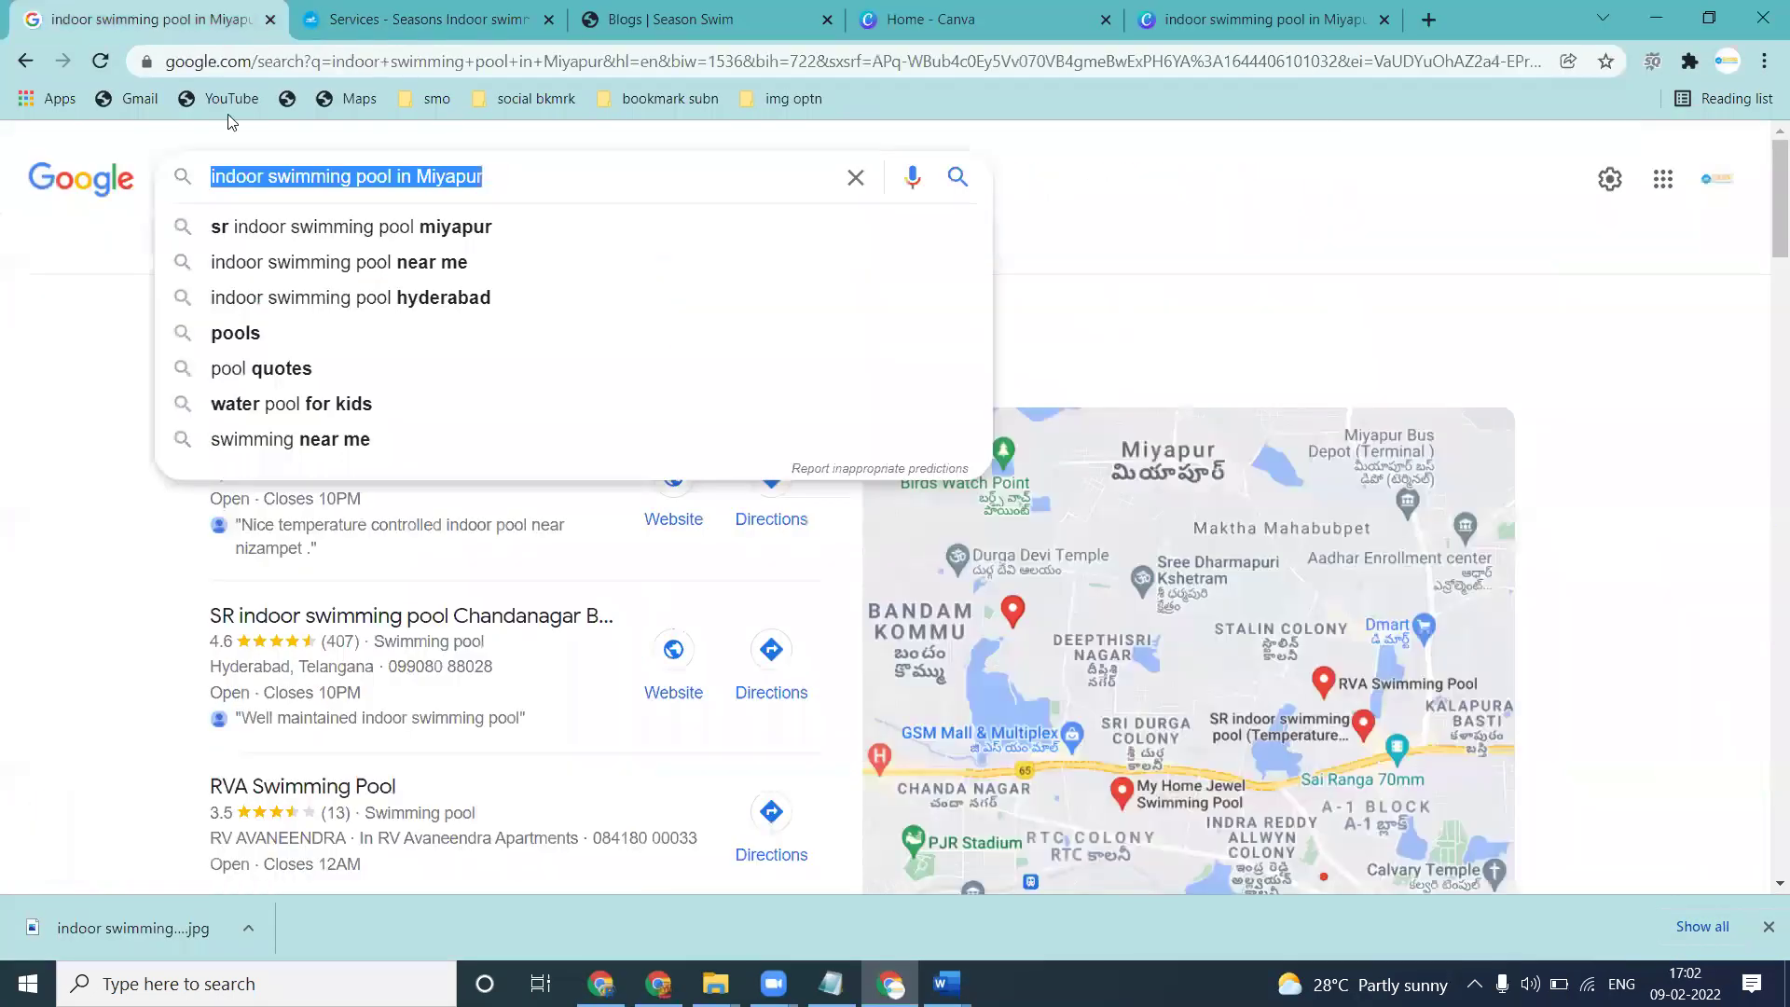
pyautogui.middleClick(91, 187)
pyautogui.click(373, 19)
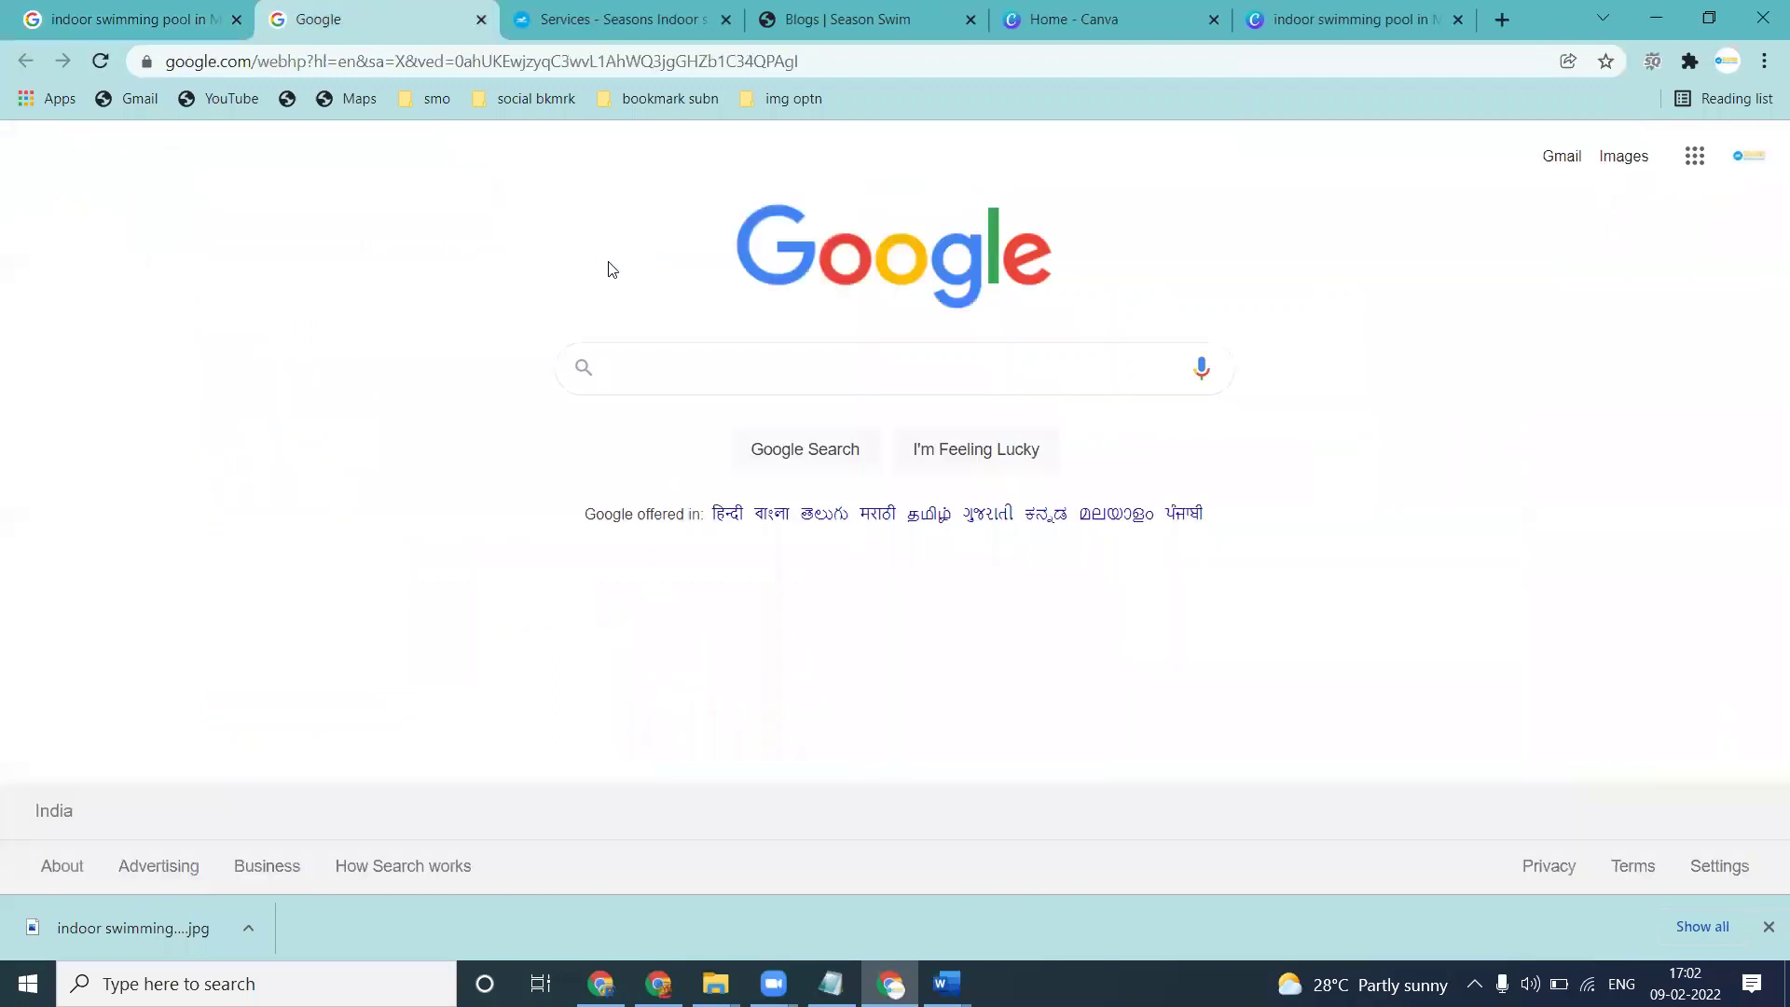
pyautogui.write('alexa')
pyautogui.press('Return')
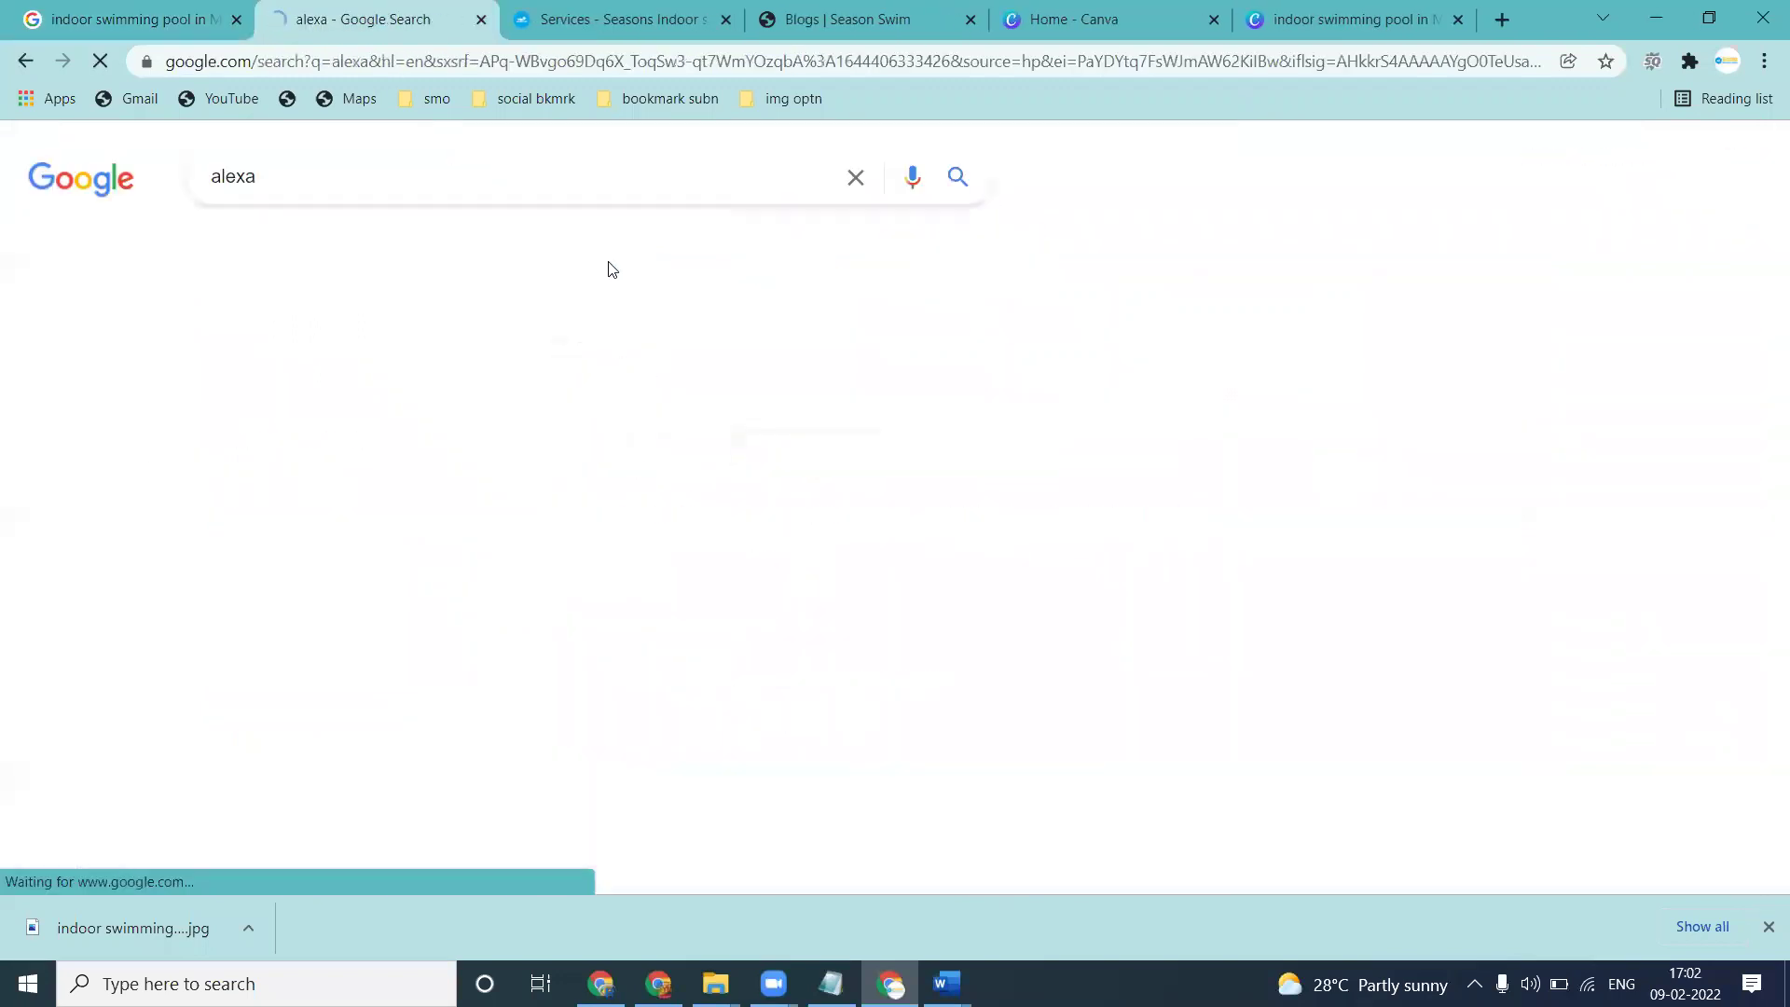
# Open the Amazon Alexa listing on Google Play, return to the search results, and look through them for the website ranking tool
pyautogui.scroll(-4, 569, 354)
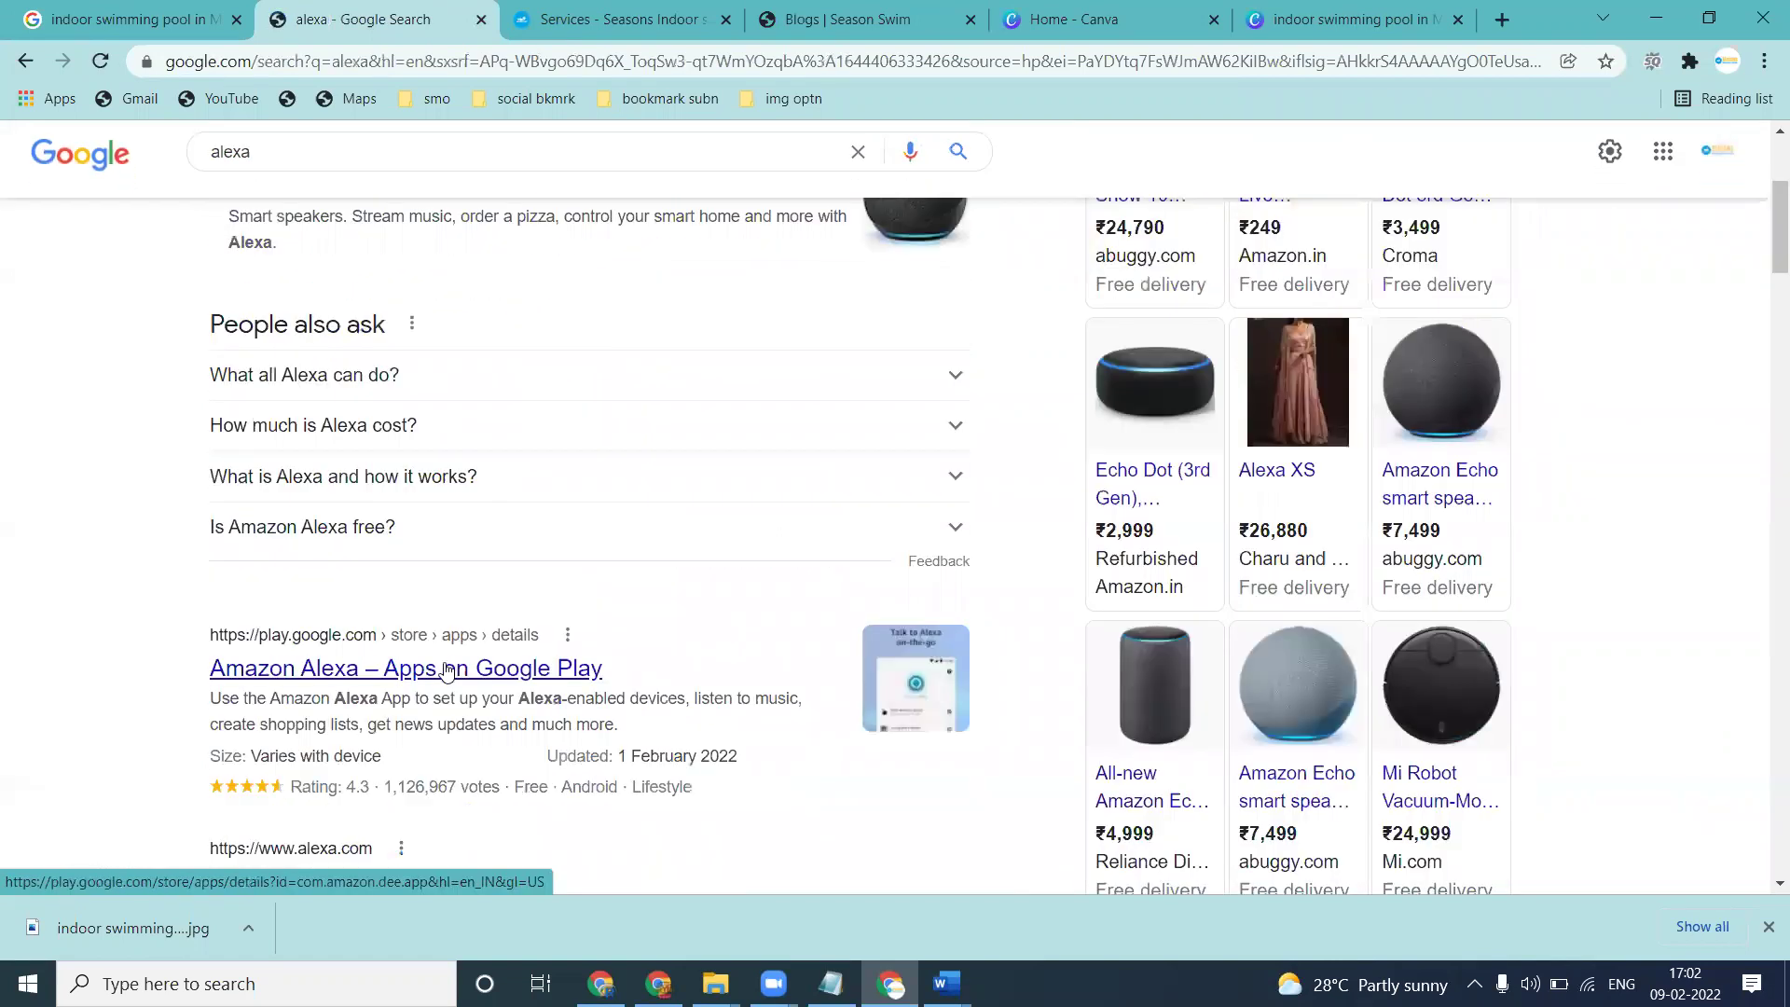
pyautogui.click(444, 669)
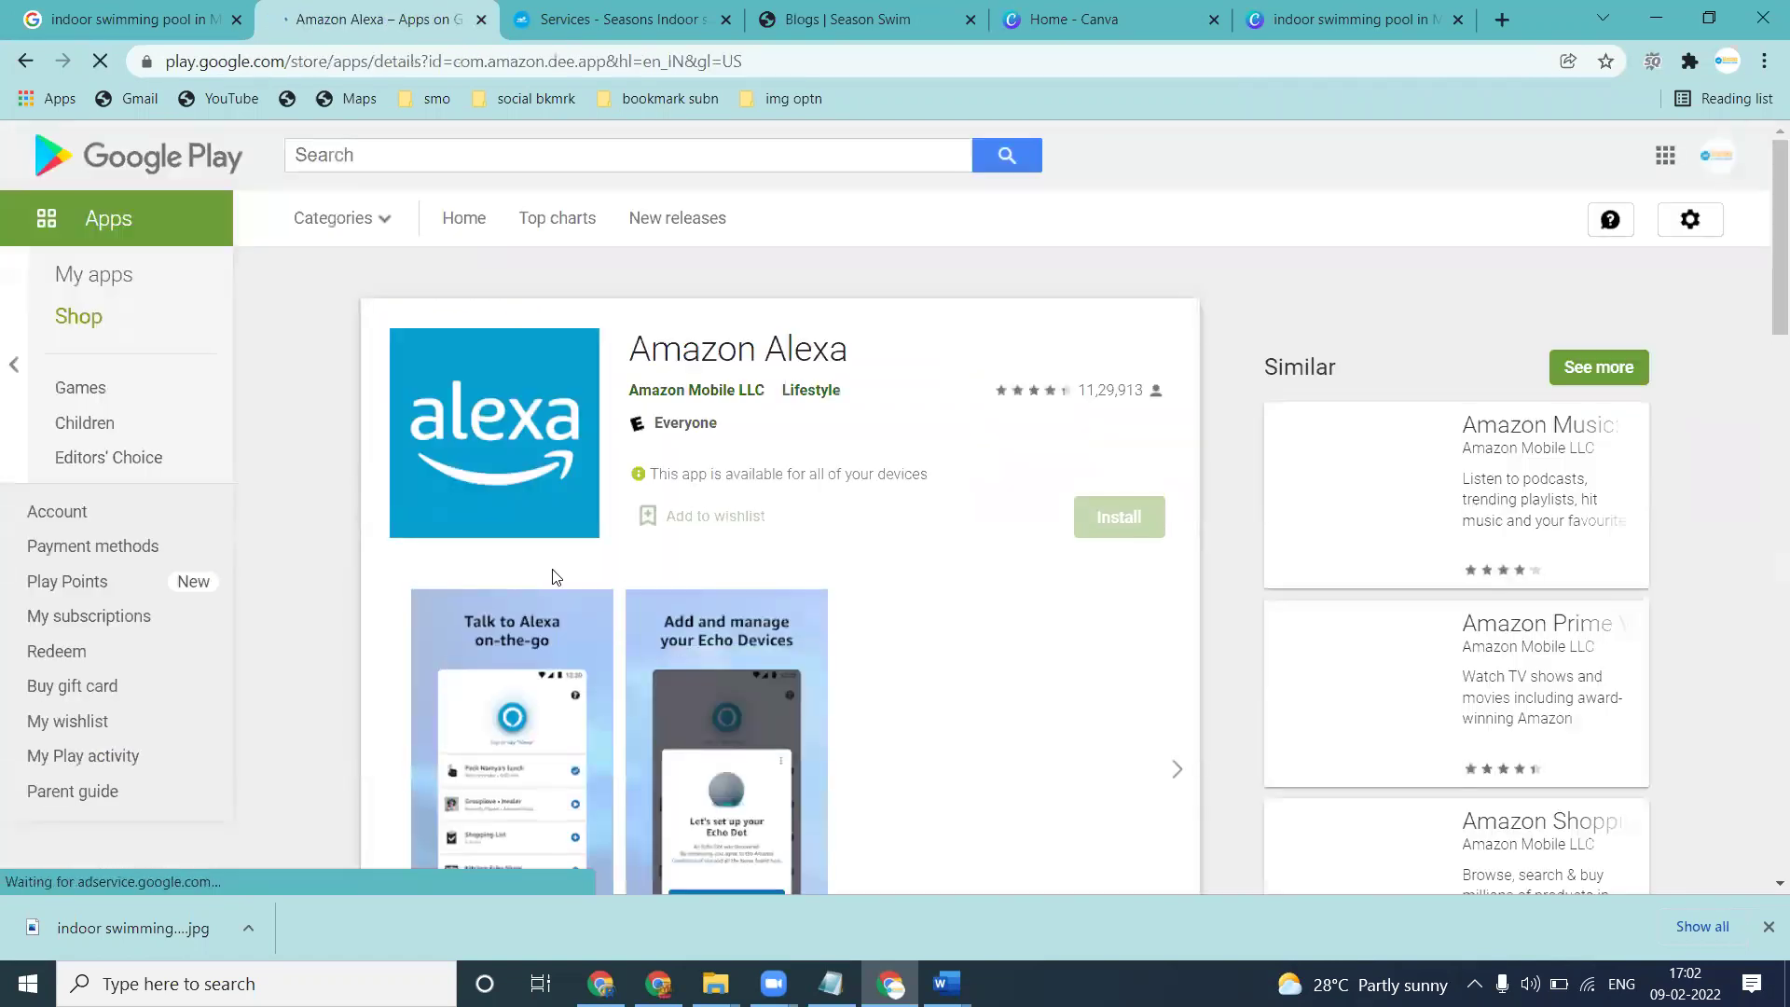
pyautogui.click(25, 60)
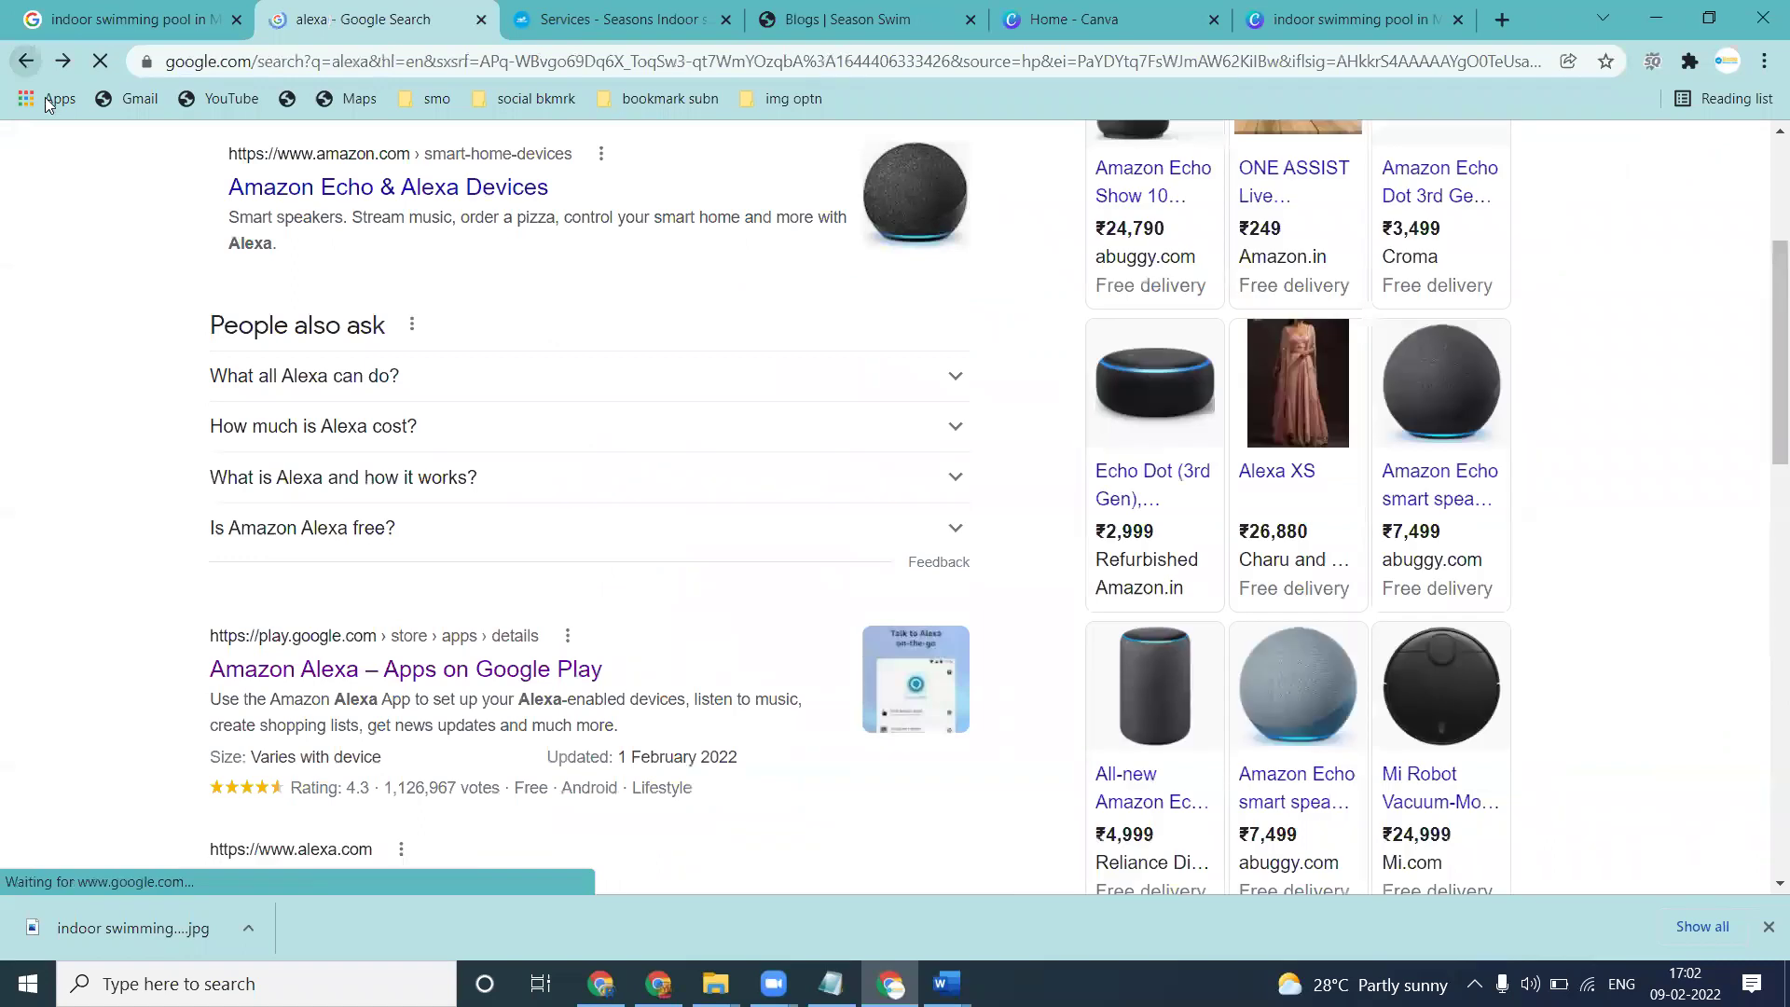
pyautogui.scroll(-3, 333, 483)
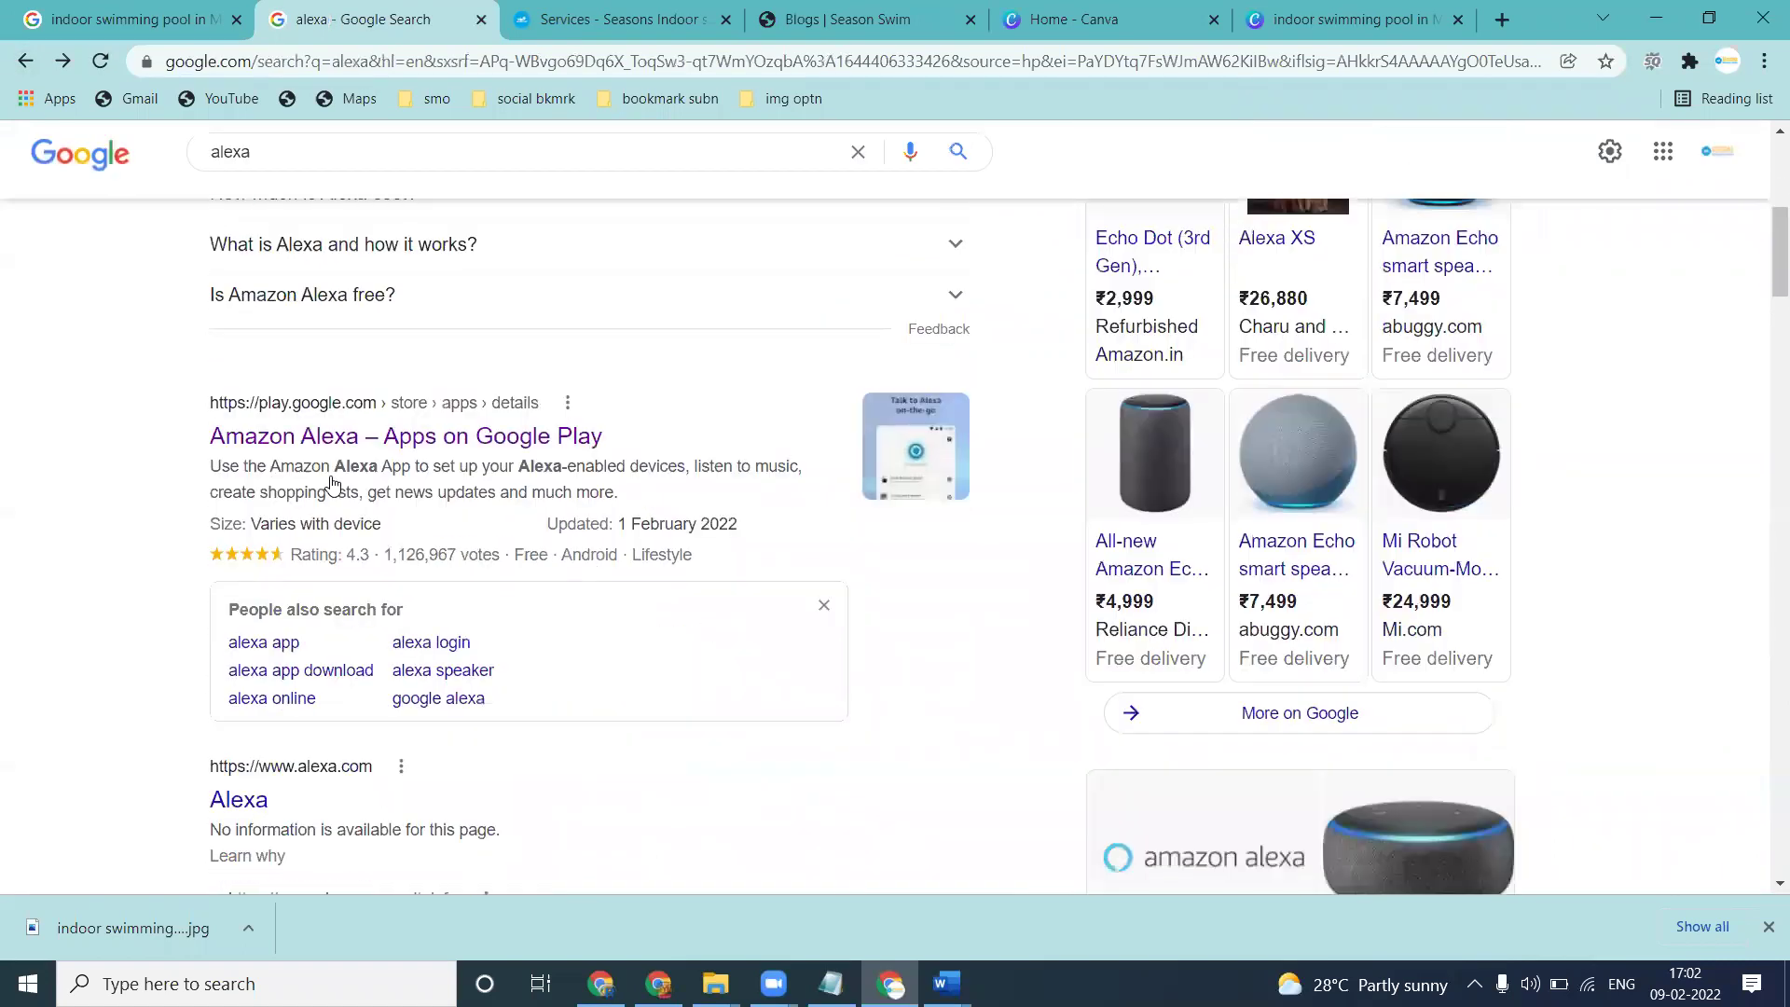
pyautogui.scroll(-3, 332, 483)
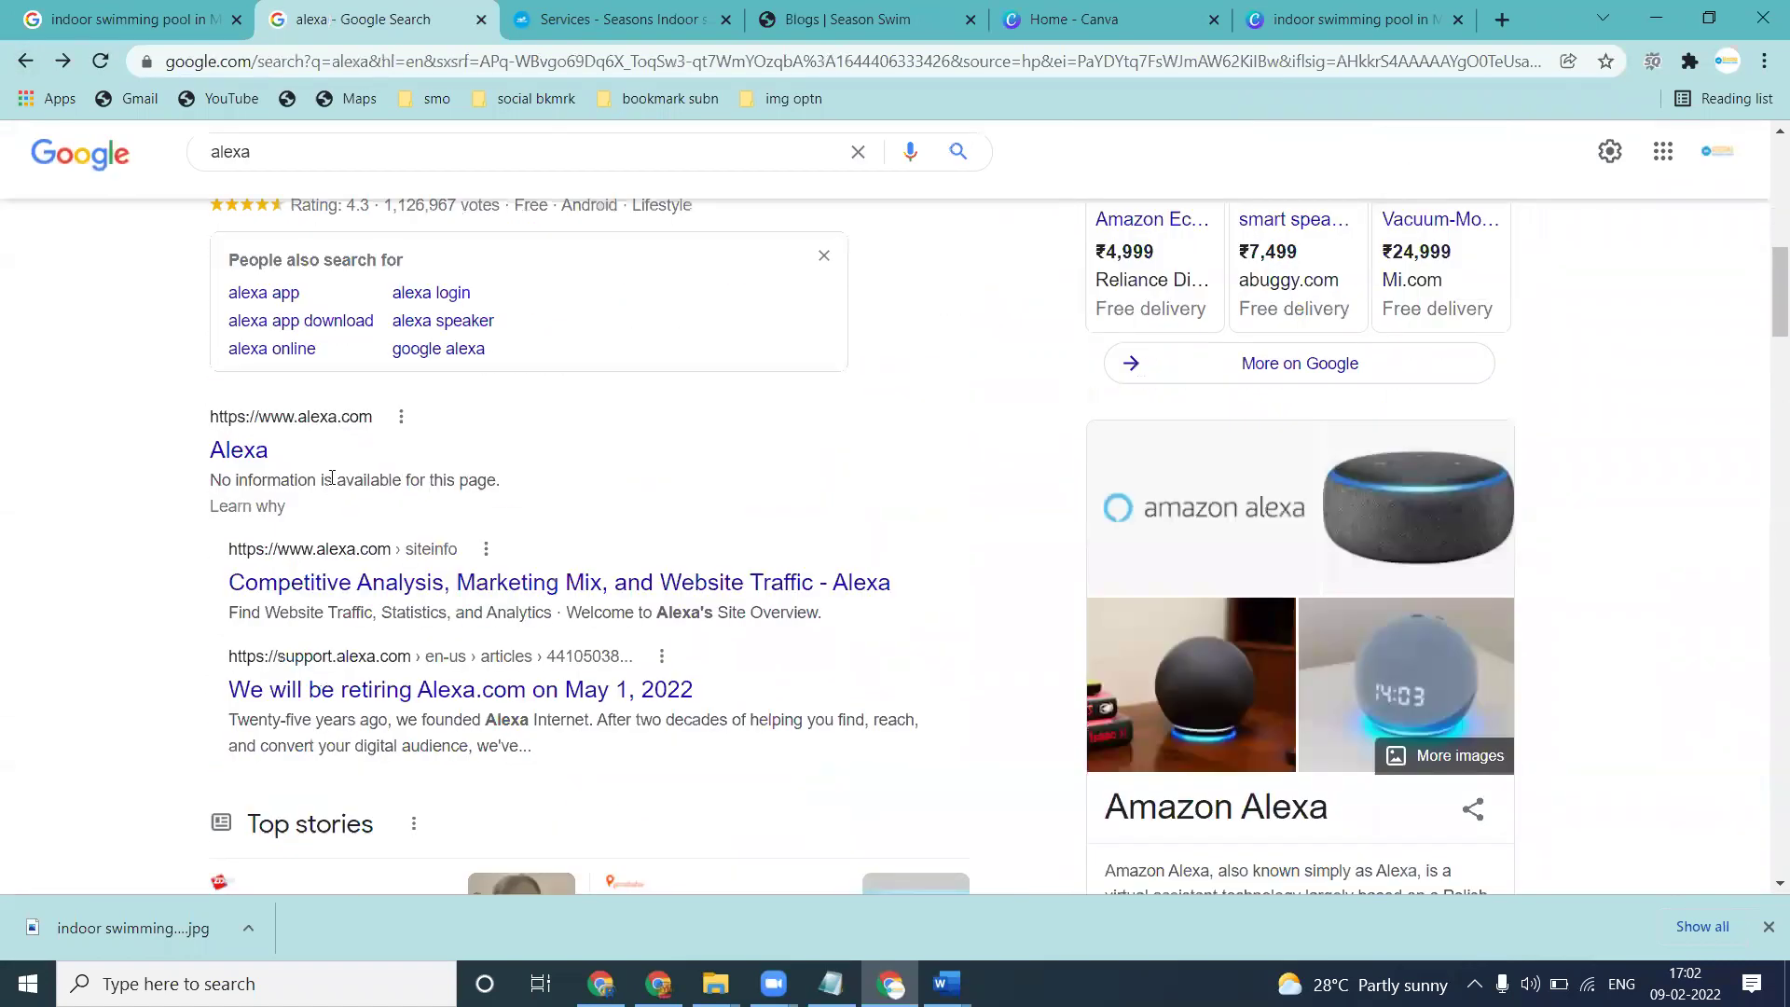
pyautogui.scroll(10, 333, 483)
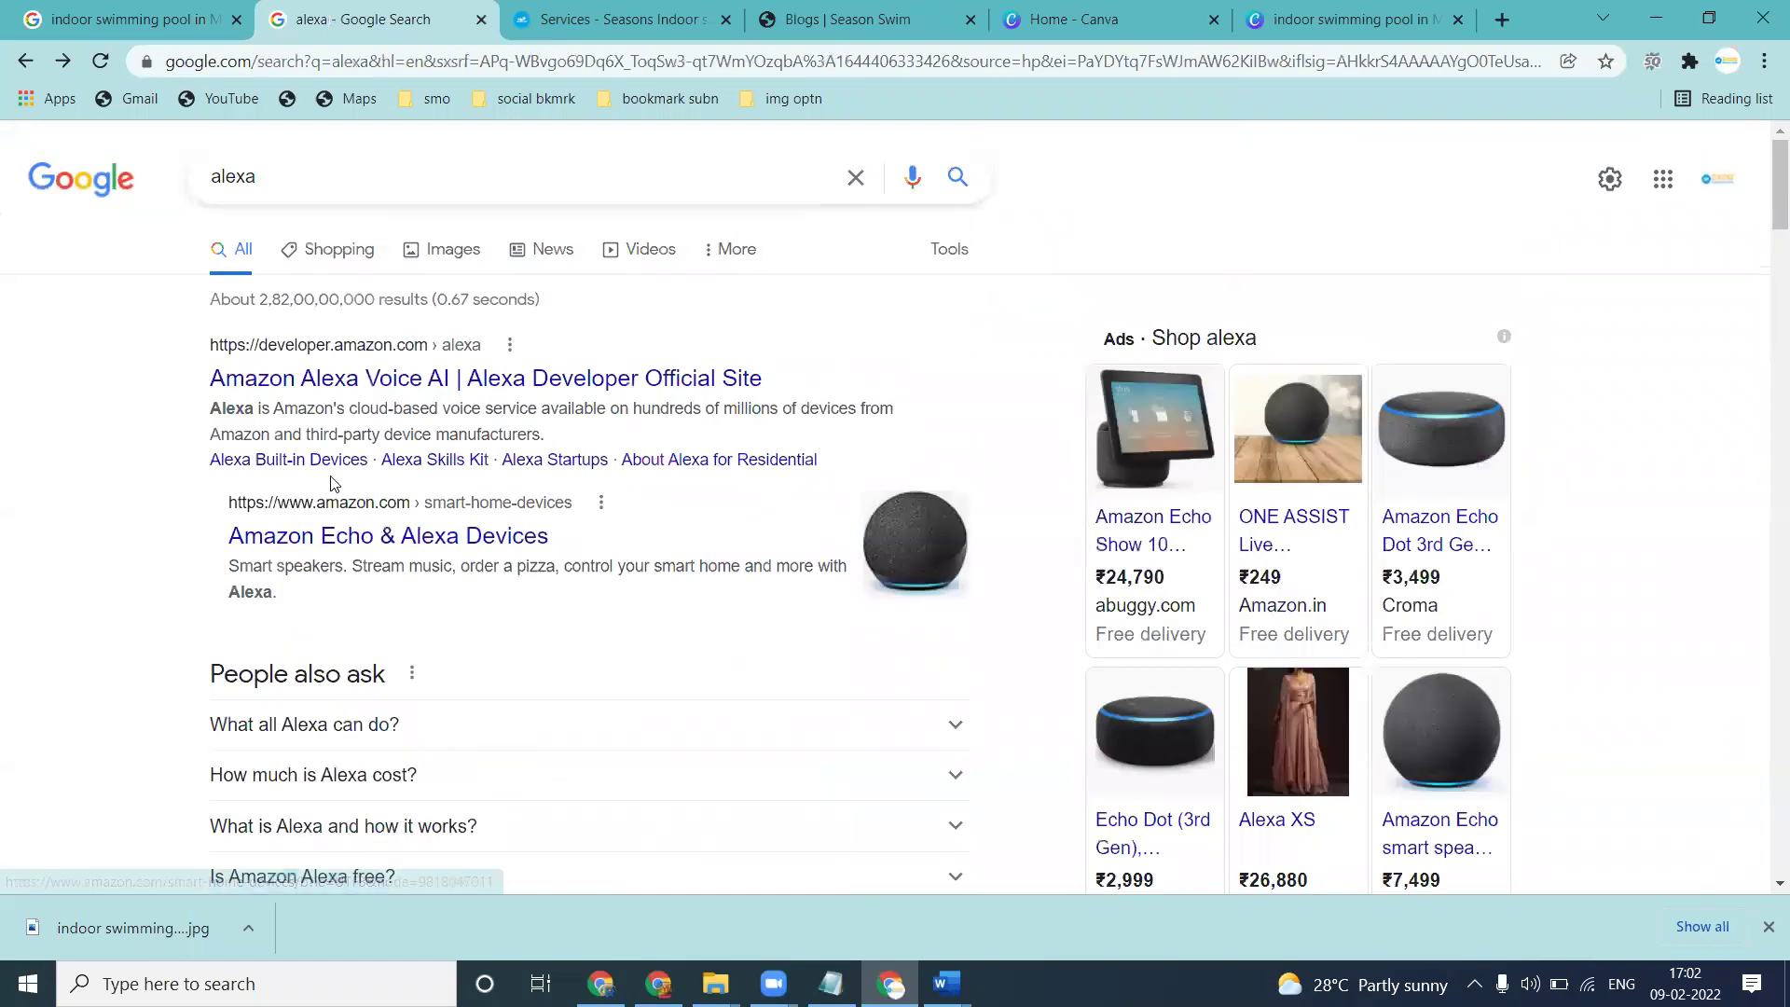
# Refine the Google search to "alexa toolbar"
pyautogui.click(372, 177)
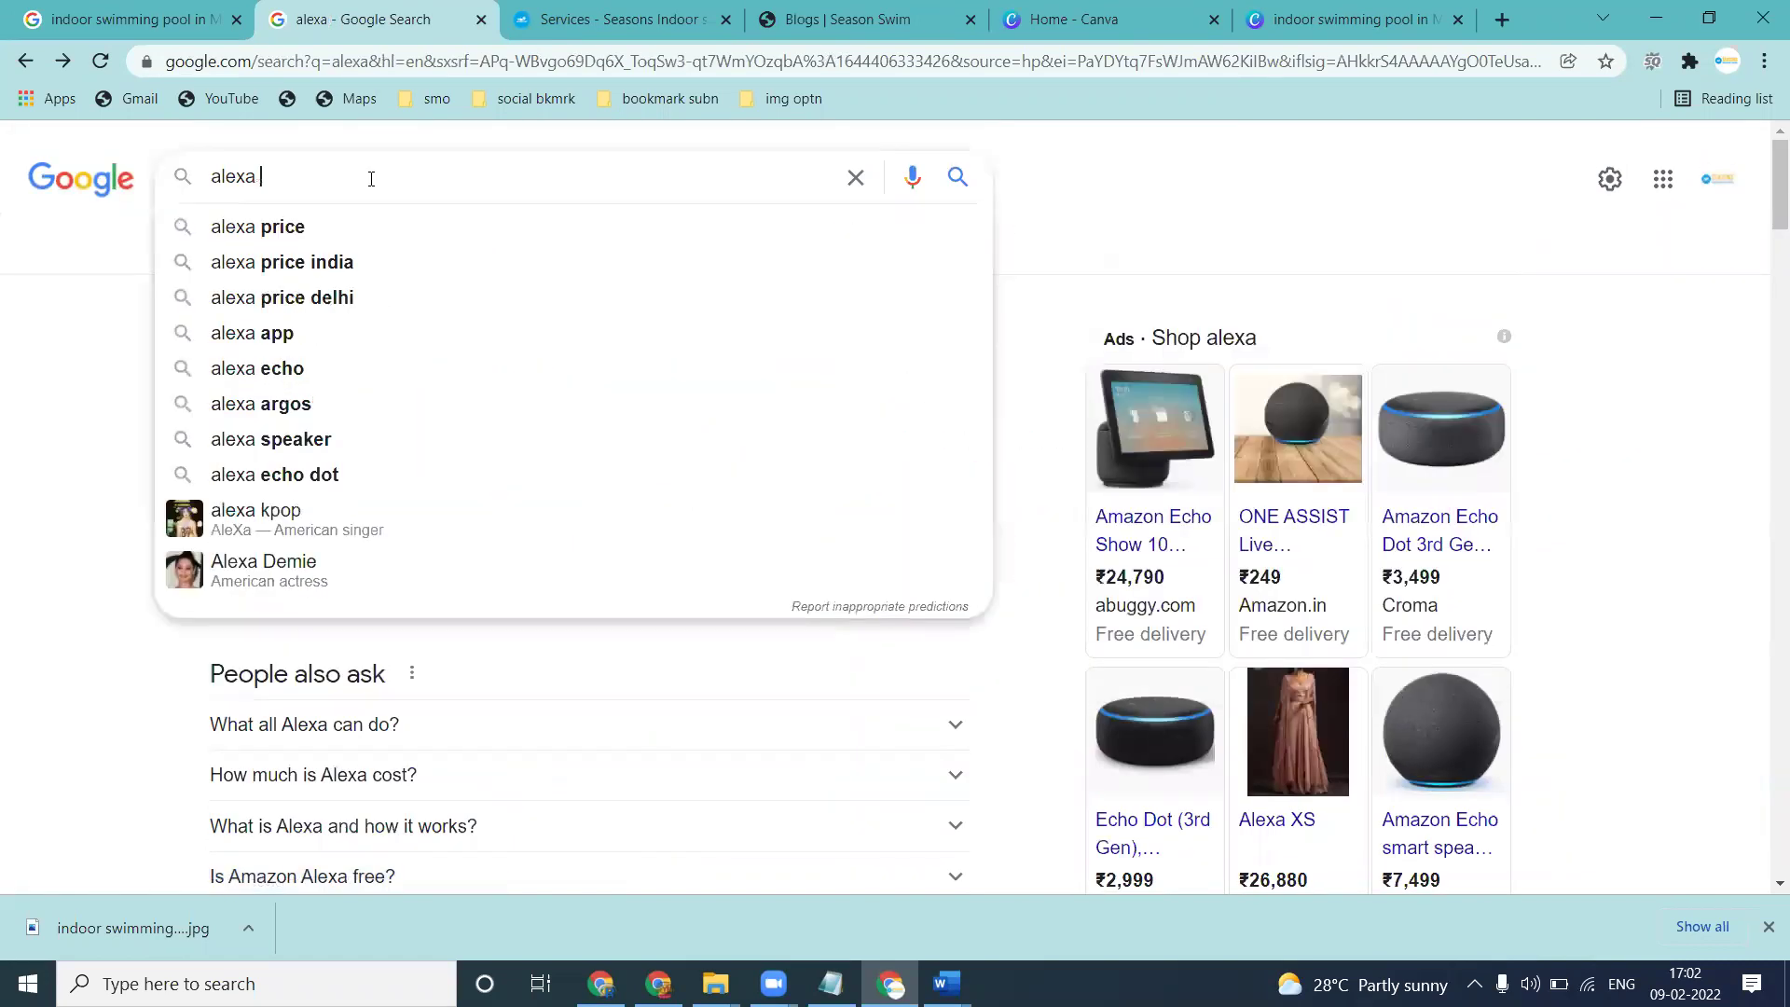
pyautogui.write('too')
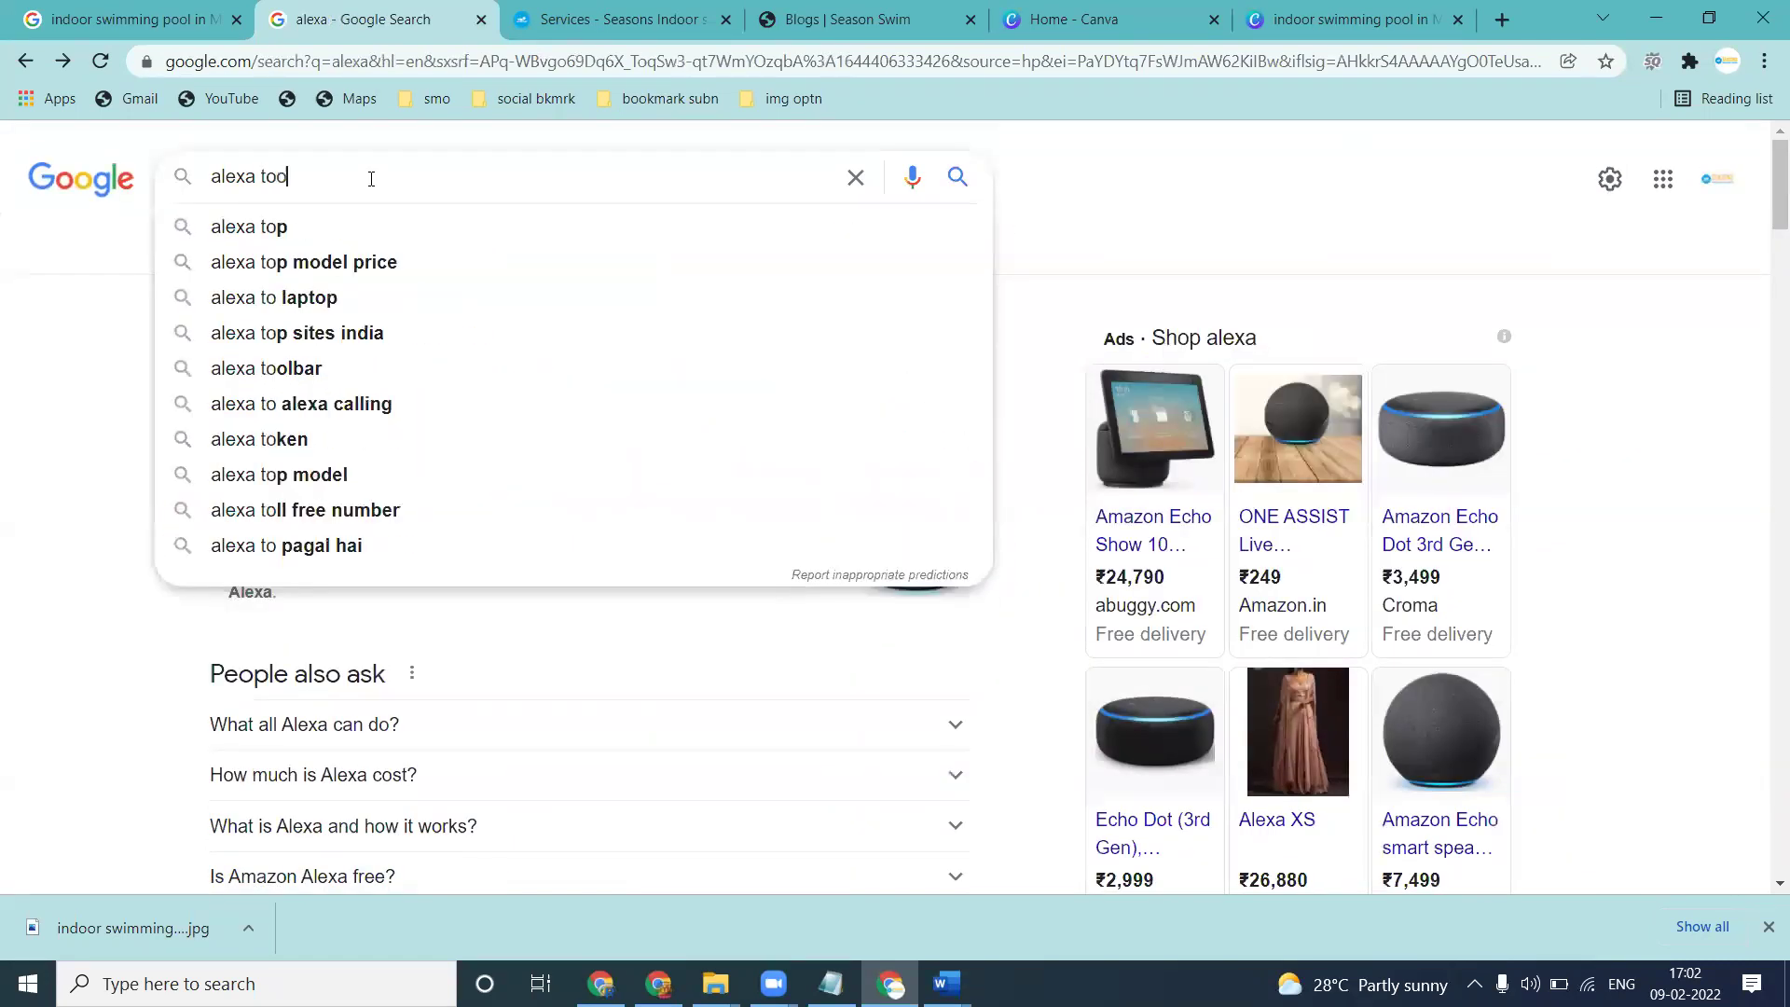
pyautogui.write('lbar')
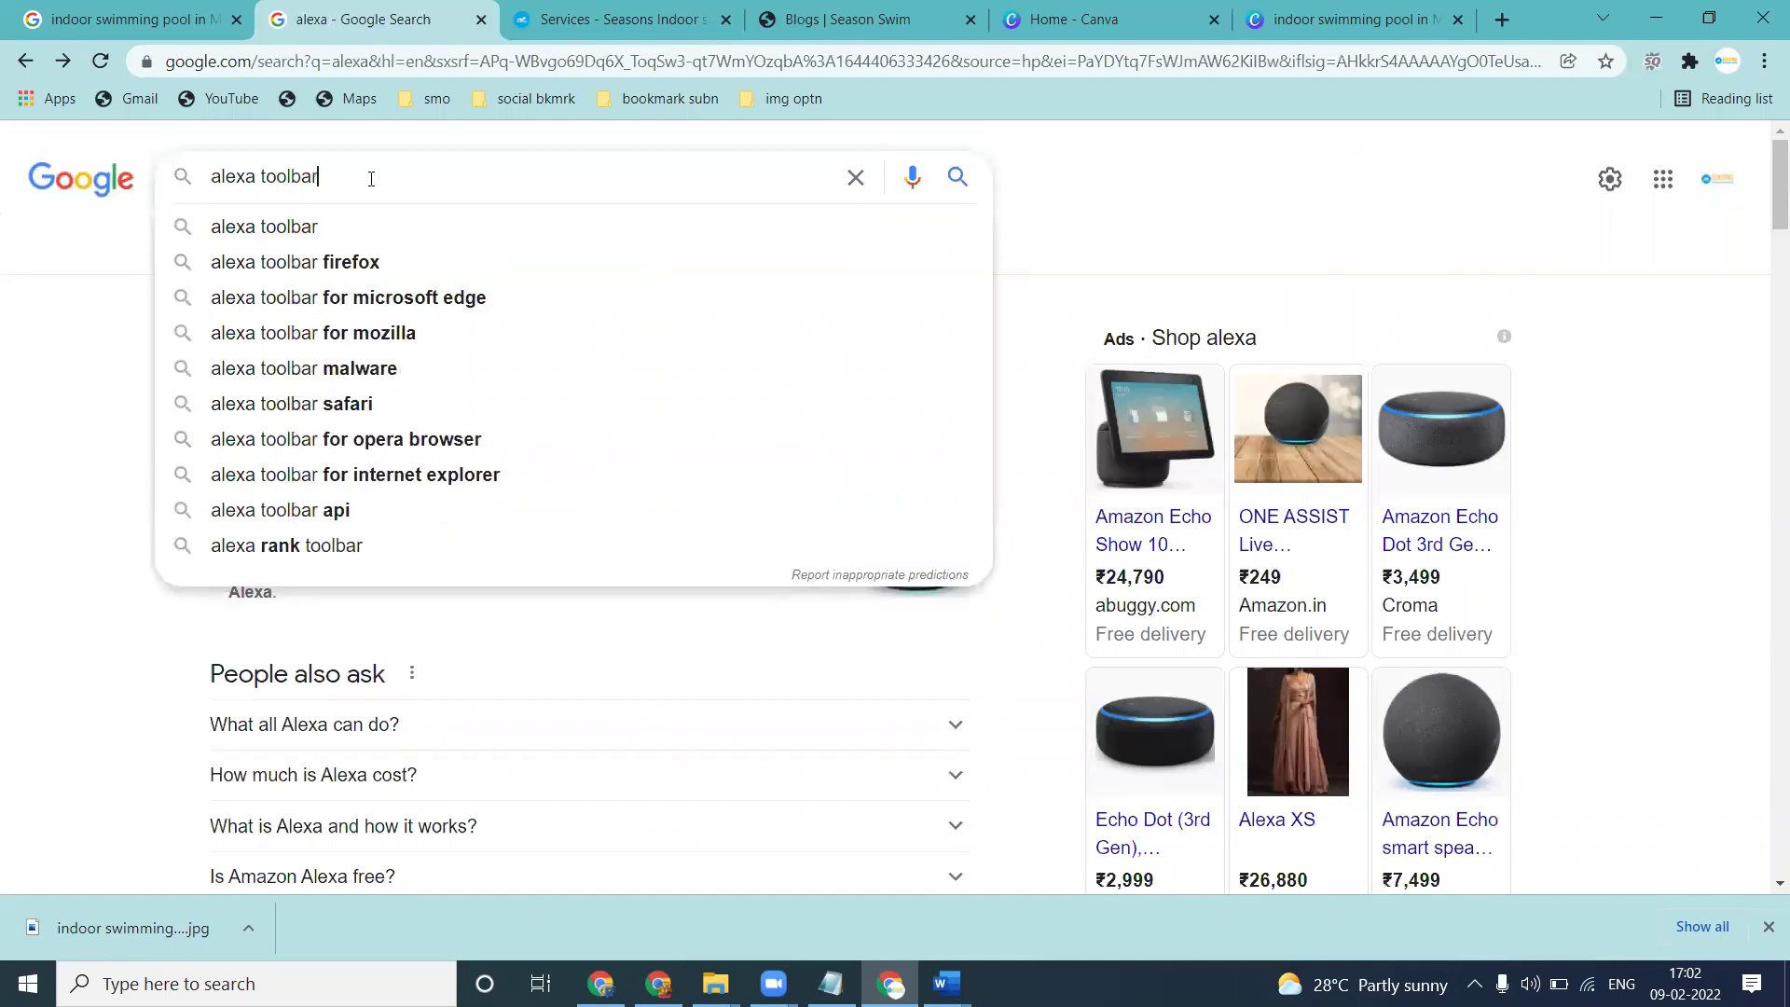
pyautogui.press('Return')
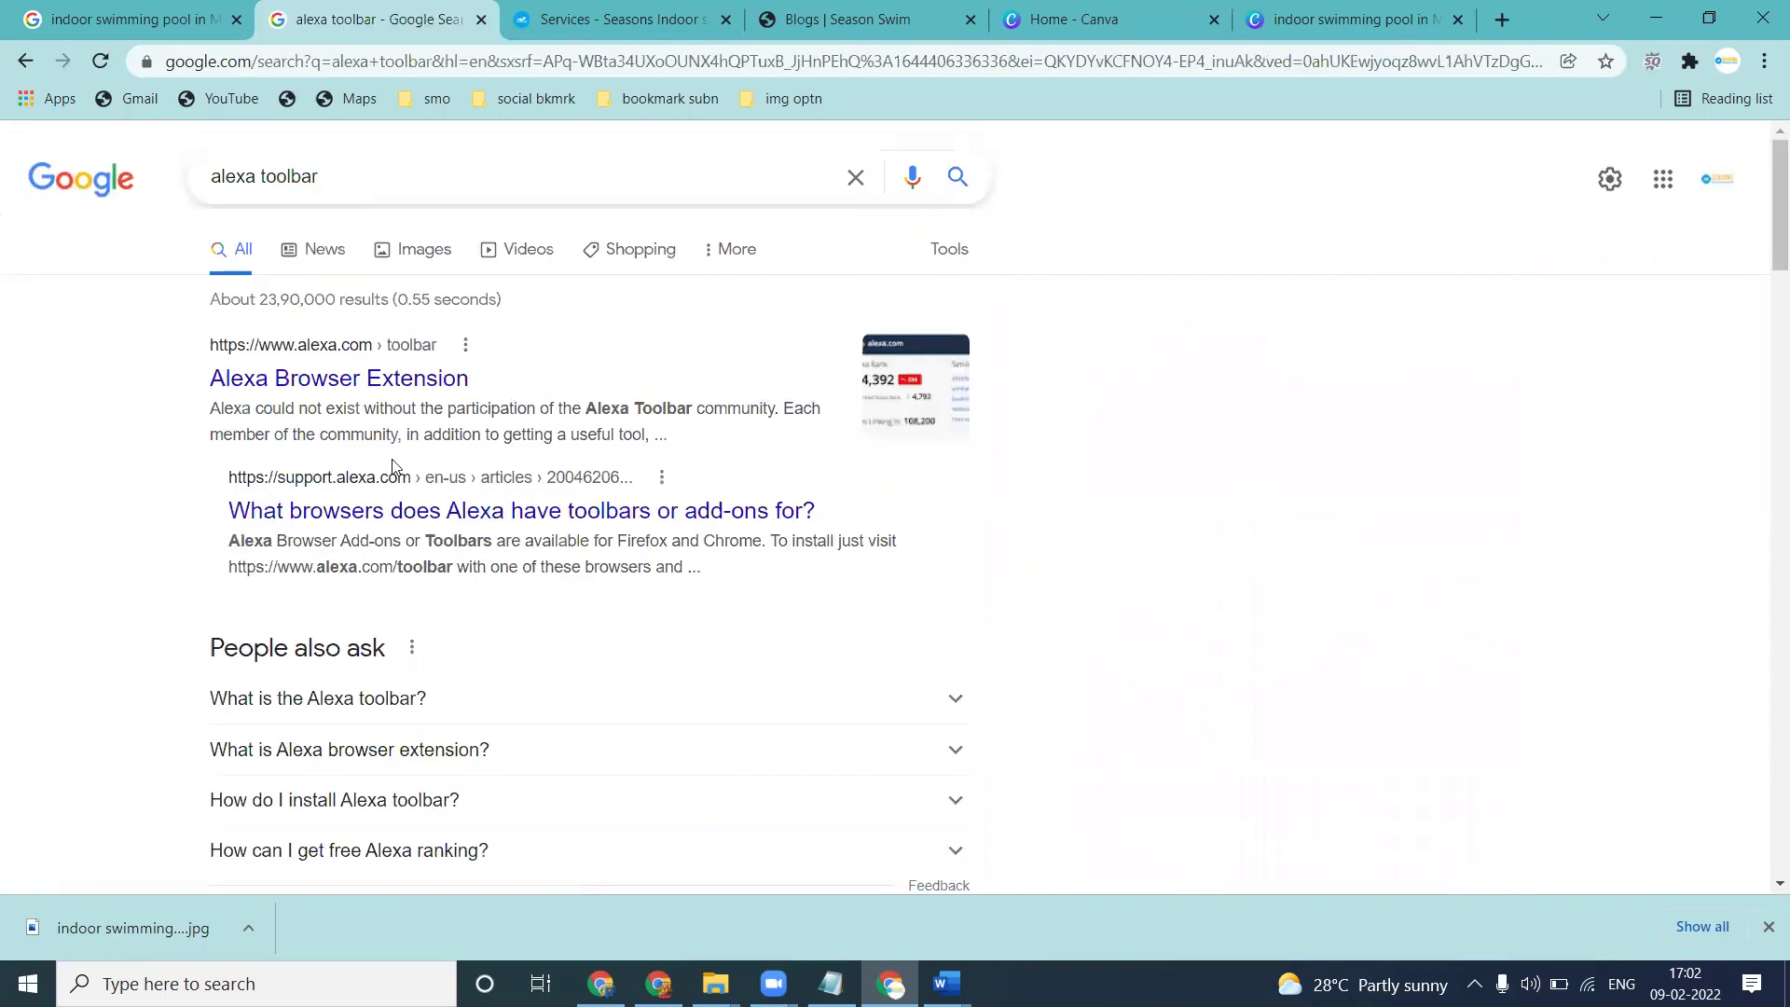
# View the Alexa Browser Extension page from the results in a new tab and close it
pyautogui.keyDown('ctrl'); pyautogui.click(372, 374); pyautogui.keyUp('ctrl')
pyautogui.click(522, 19)
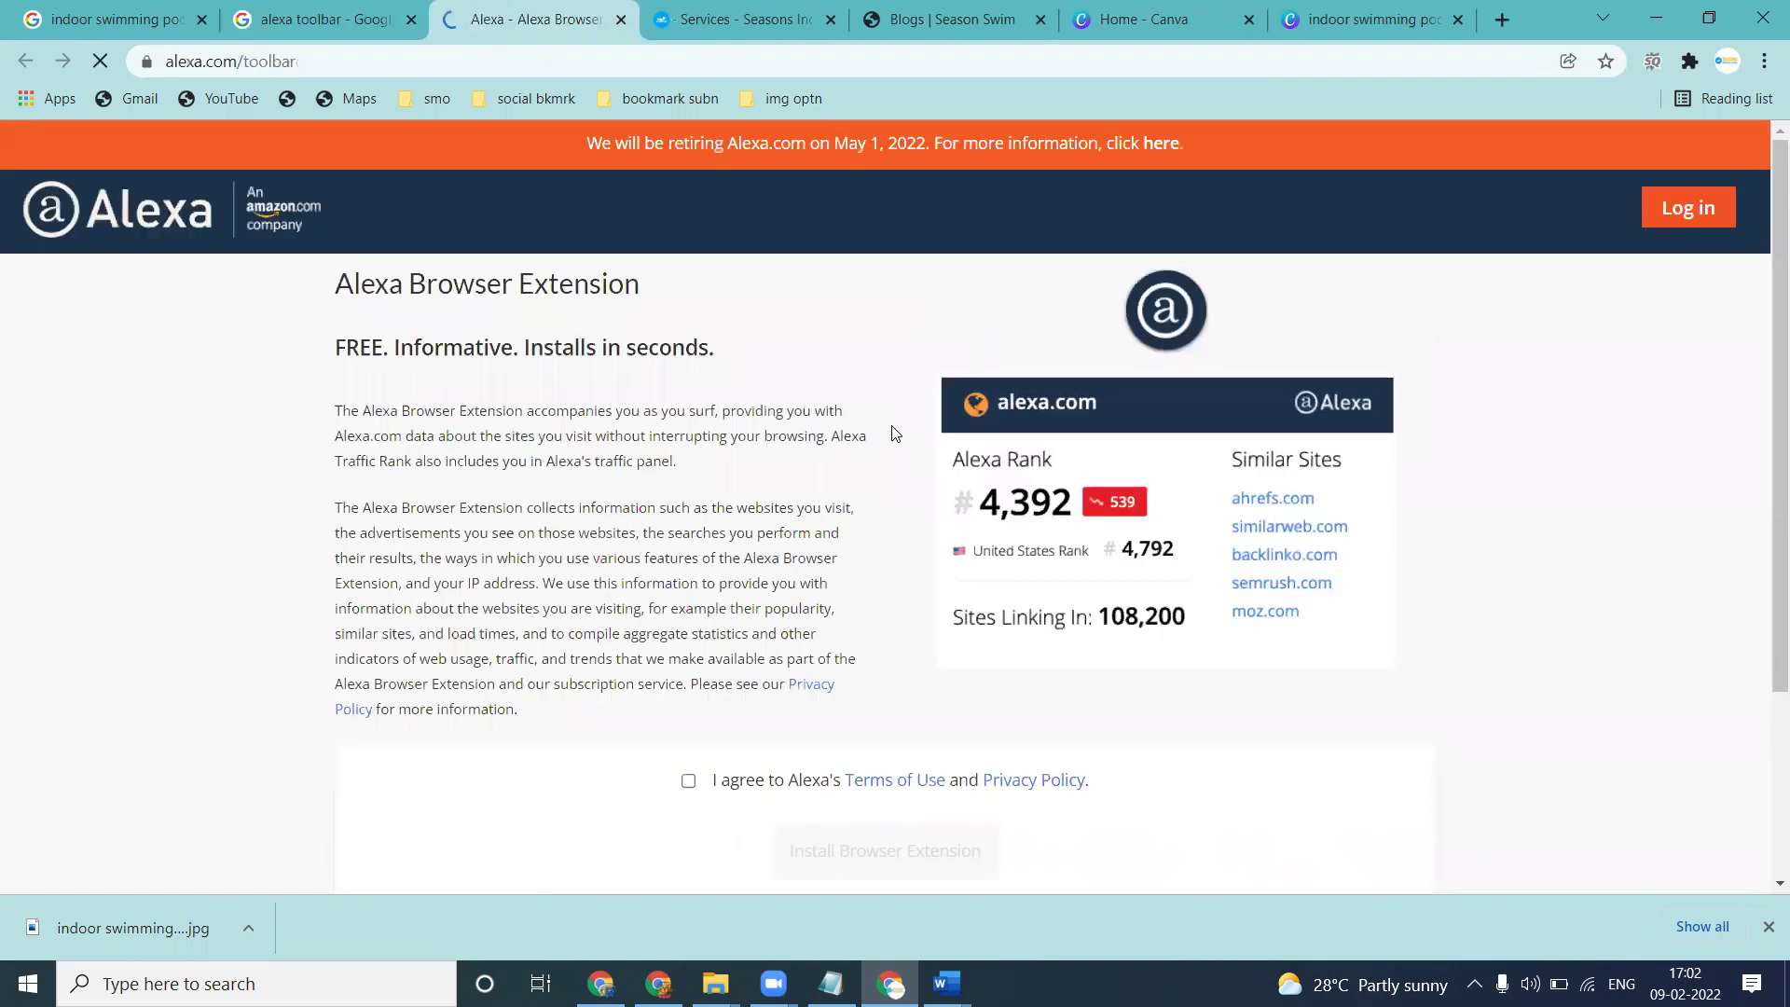
pyautogui.click(621, 19)
# Add the Alexa Traffic Rank extension to Chrome from its Chrome Web Store page and close the store page
pyautogui.scroll(-5, 370, 461)
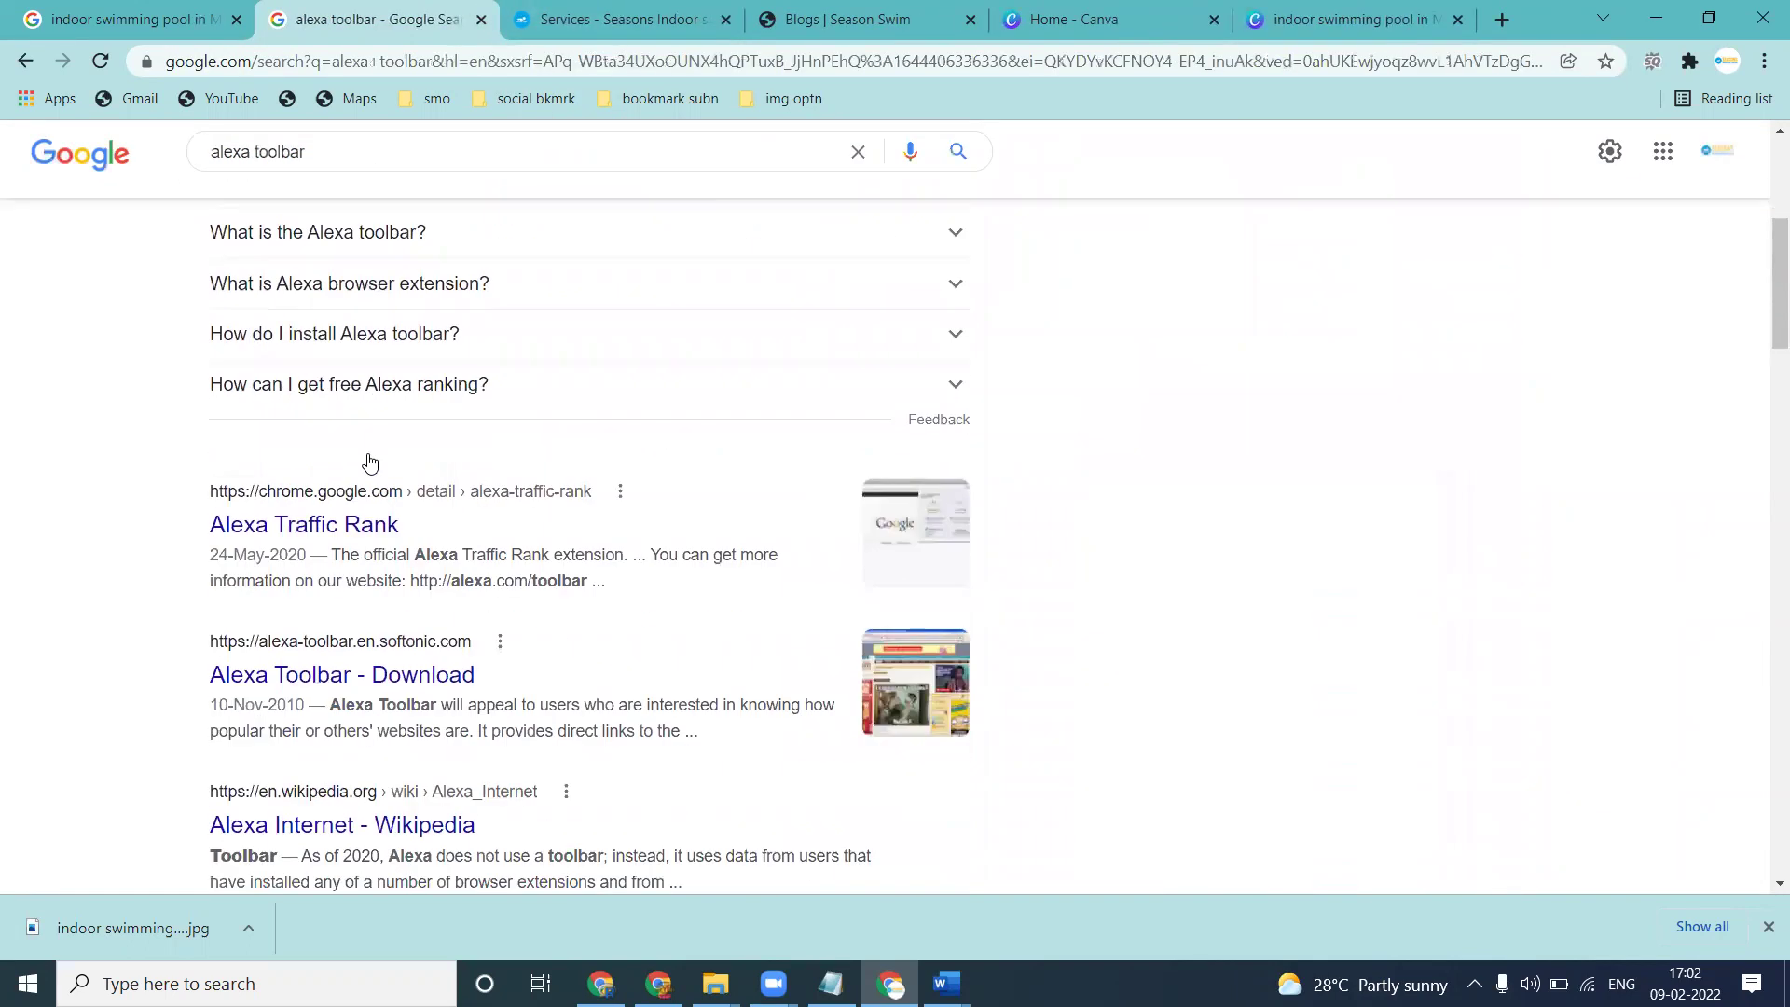
pyautogui.keyDown('ctrl'); pyautogui.click(355, 525); pyautogui.keyUp('ctrl')
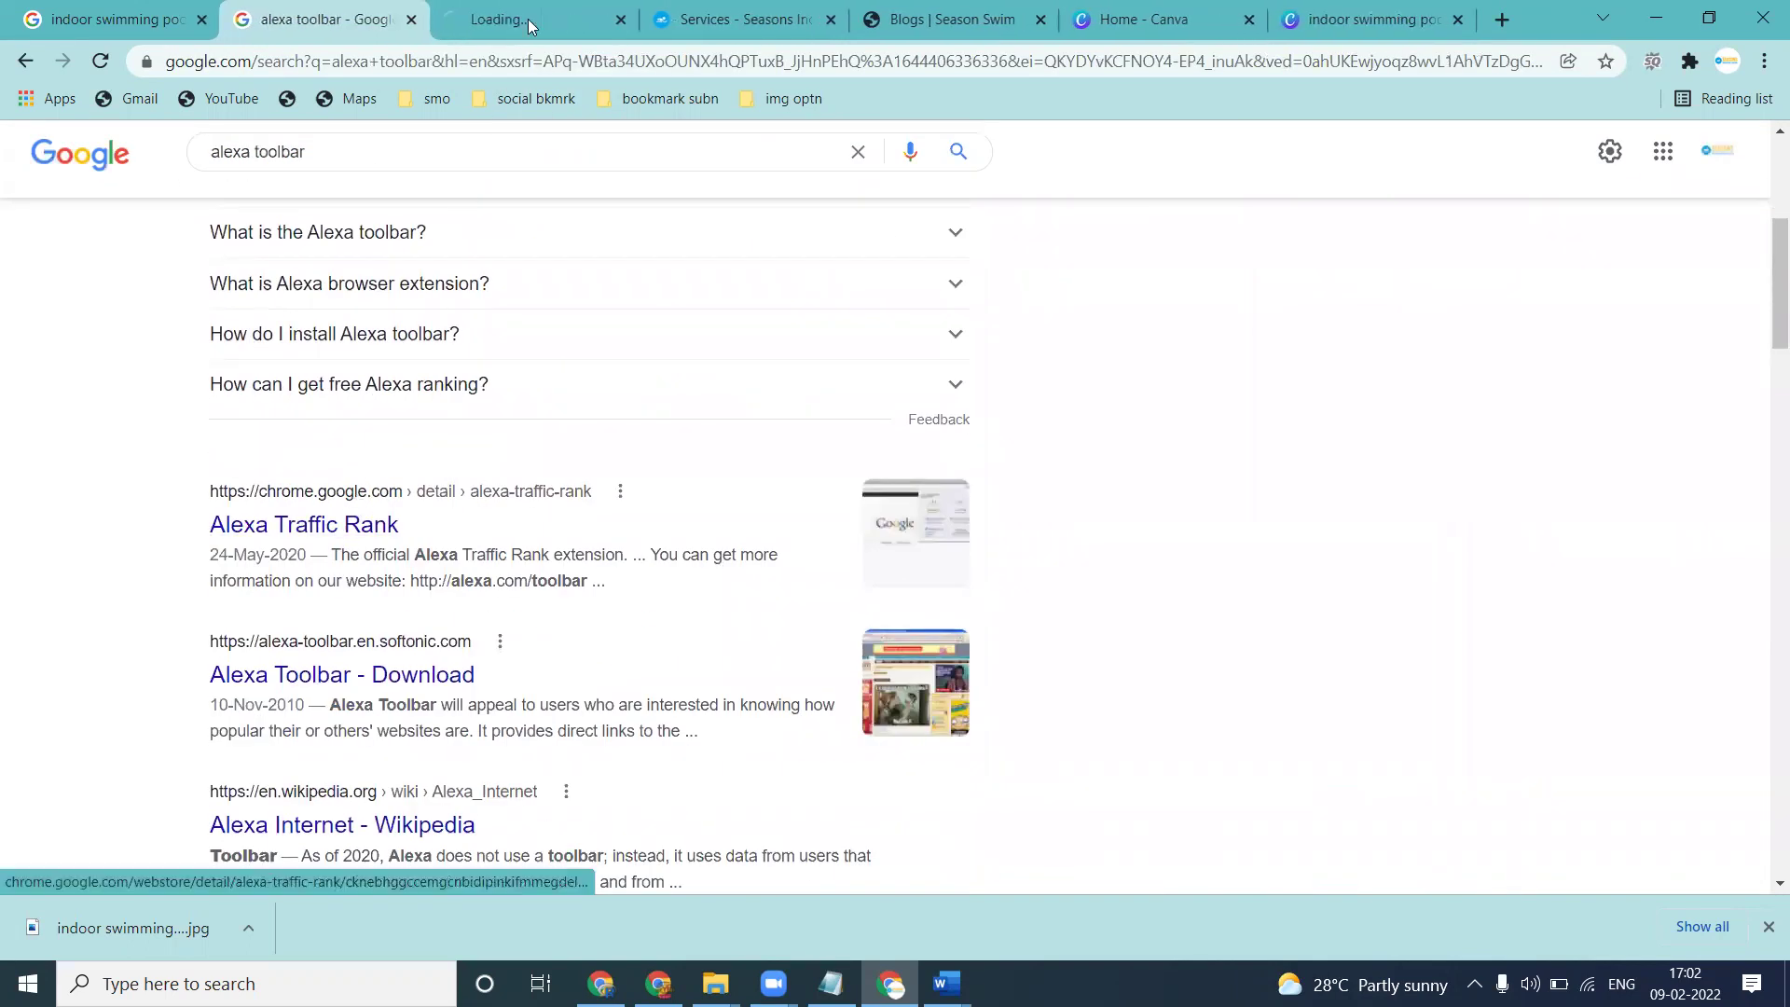
pyautogui.click(504, 23)
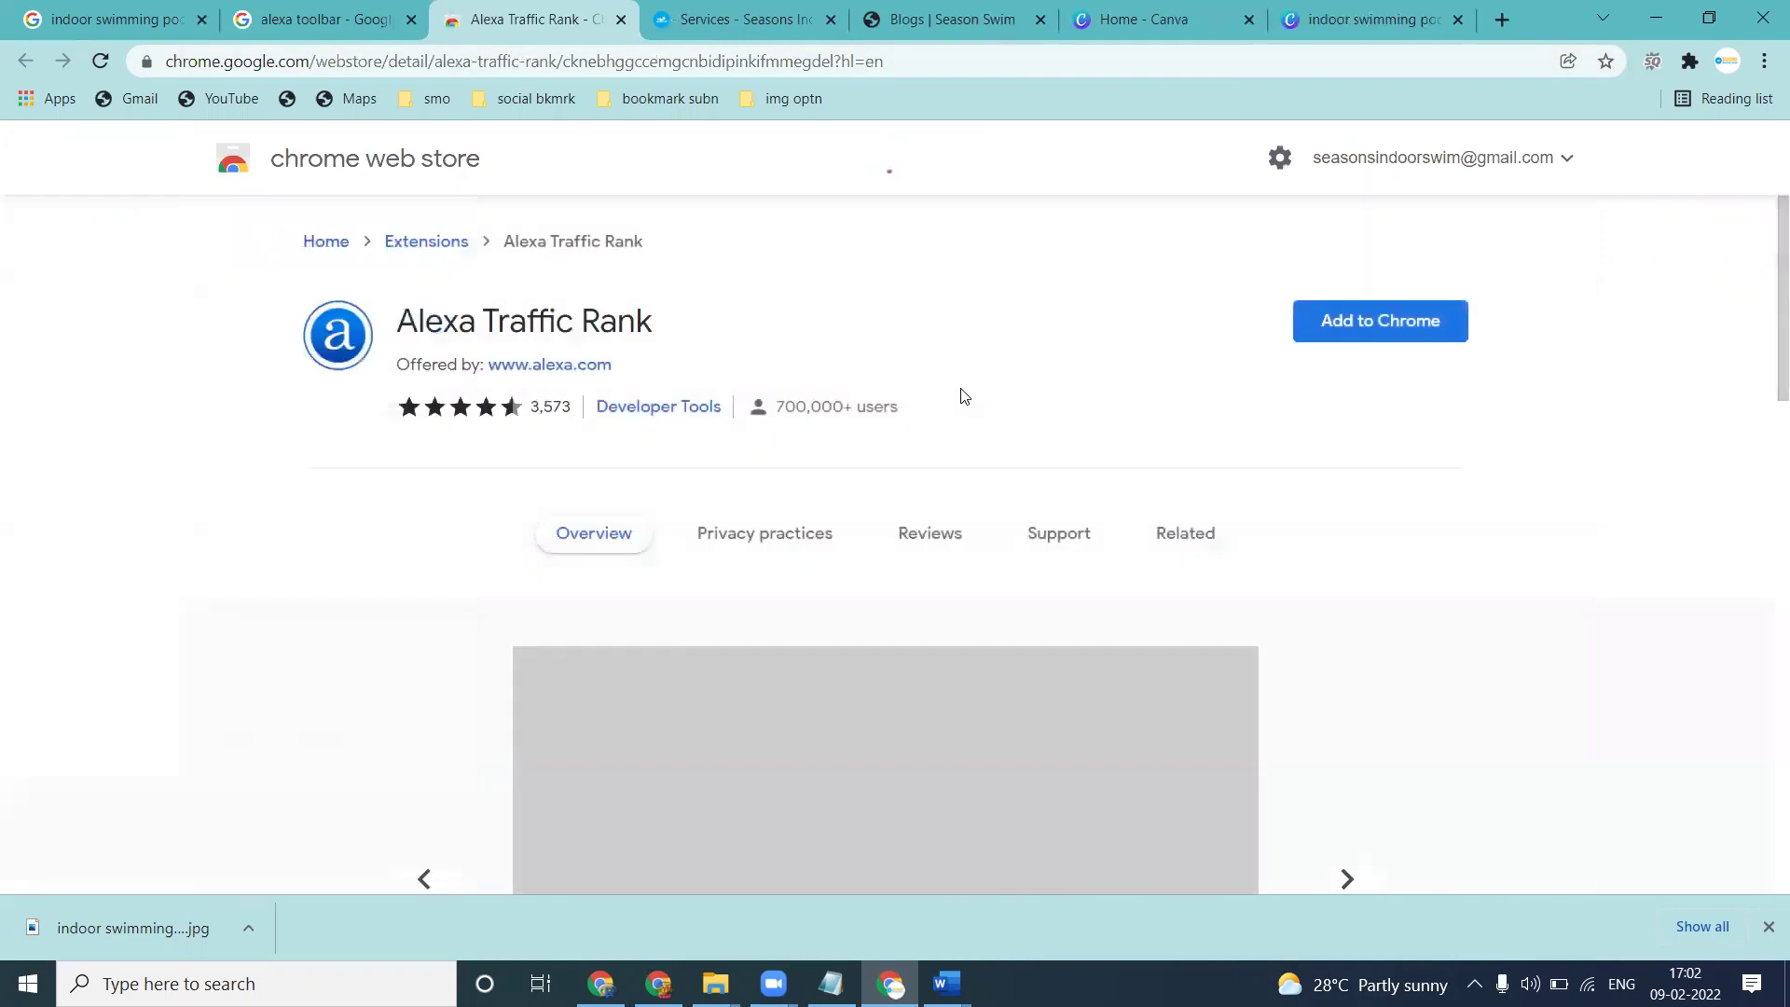
pyautogui.click(1389, 320)
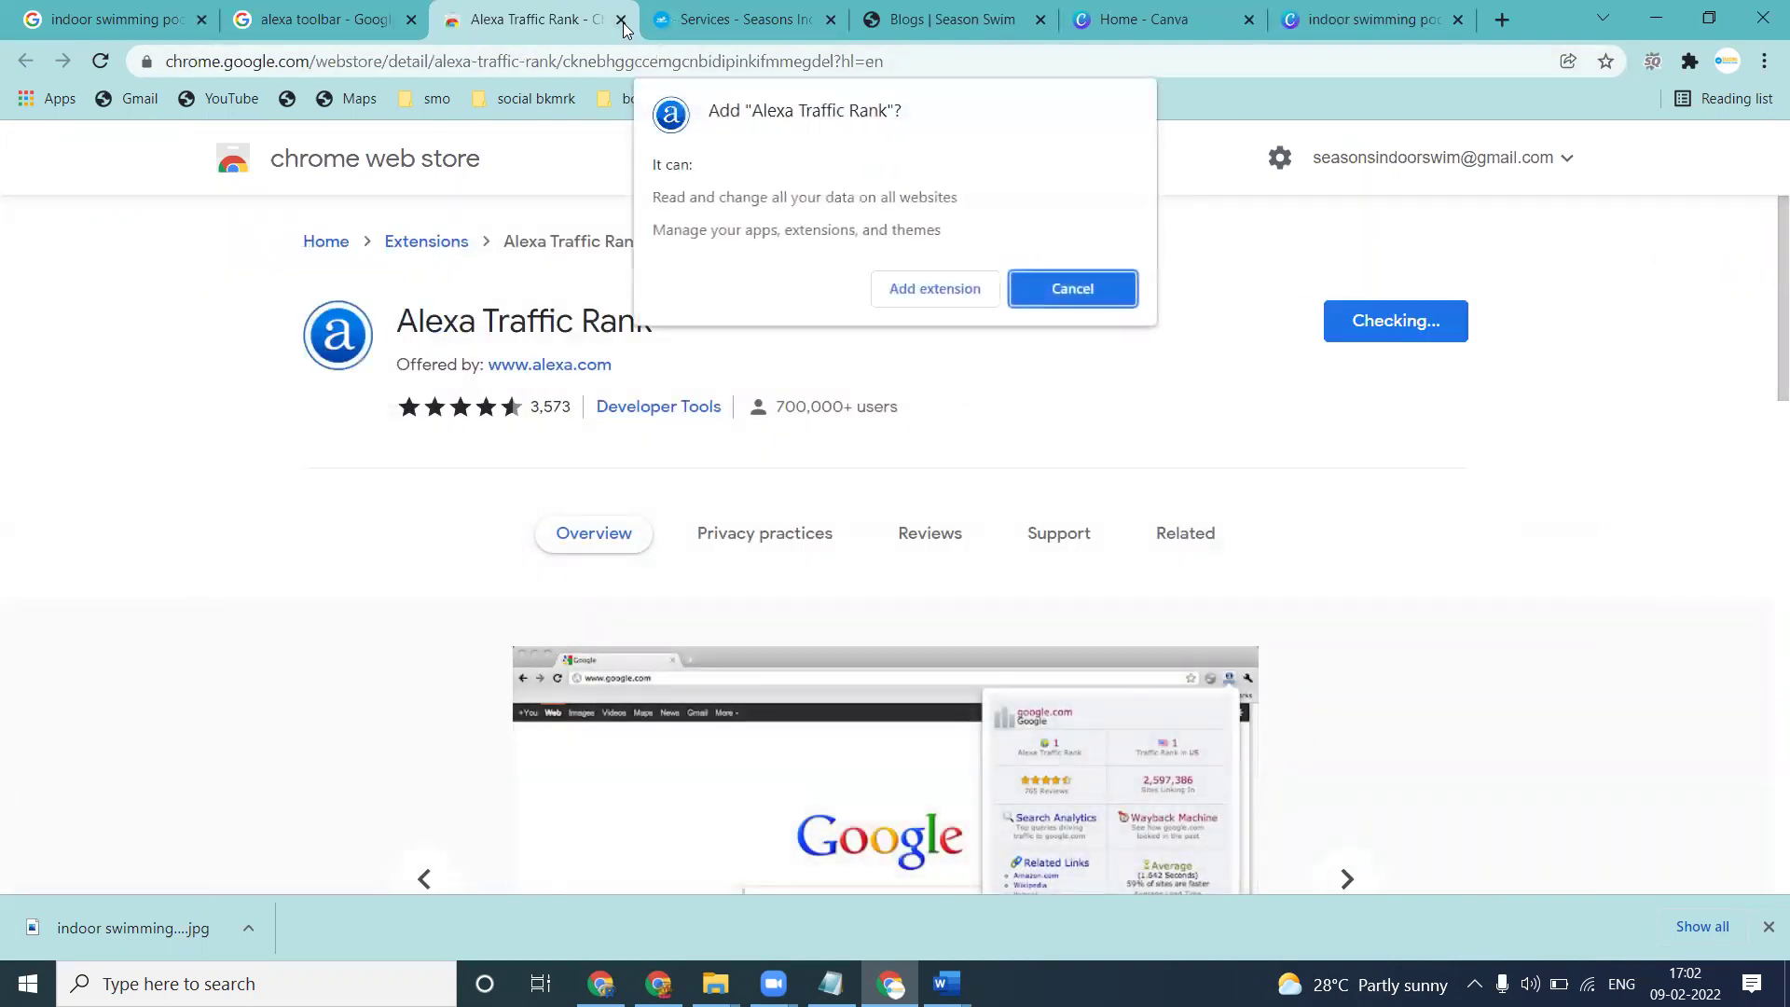
pyautogui.click(920, 289)
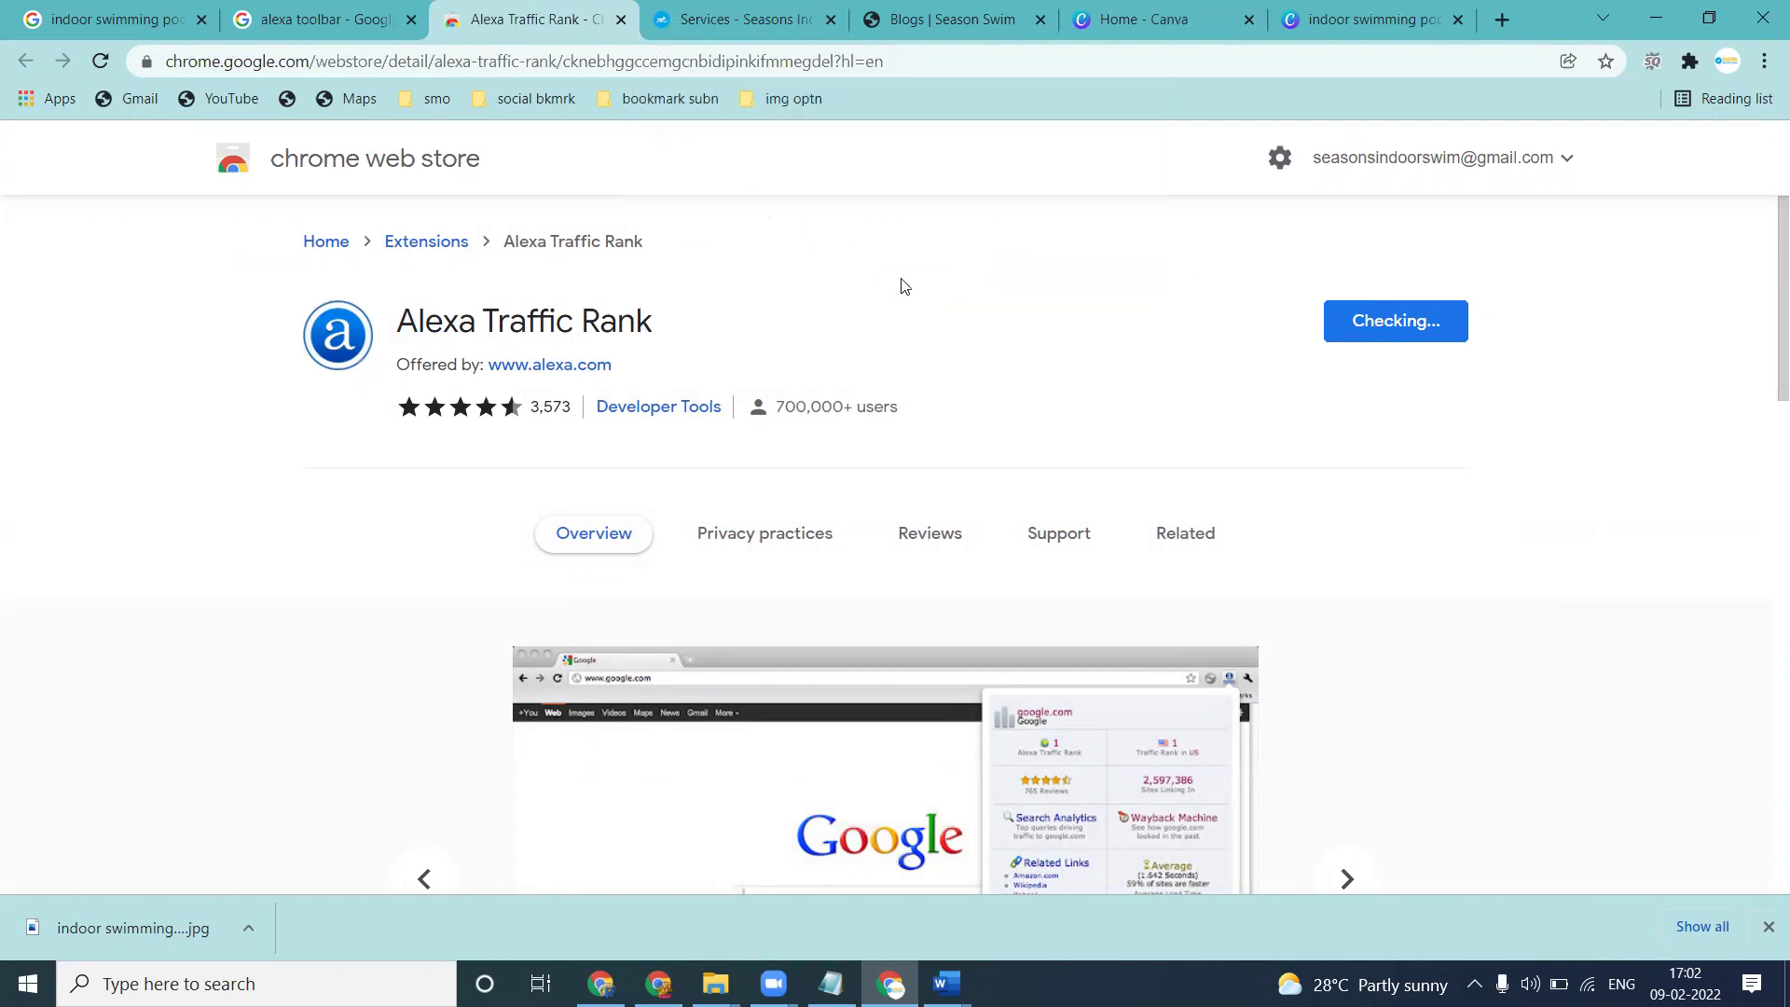
pyautogui.click(620, 21)
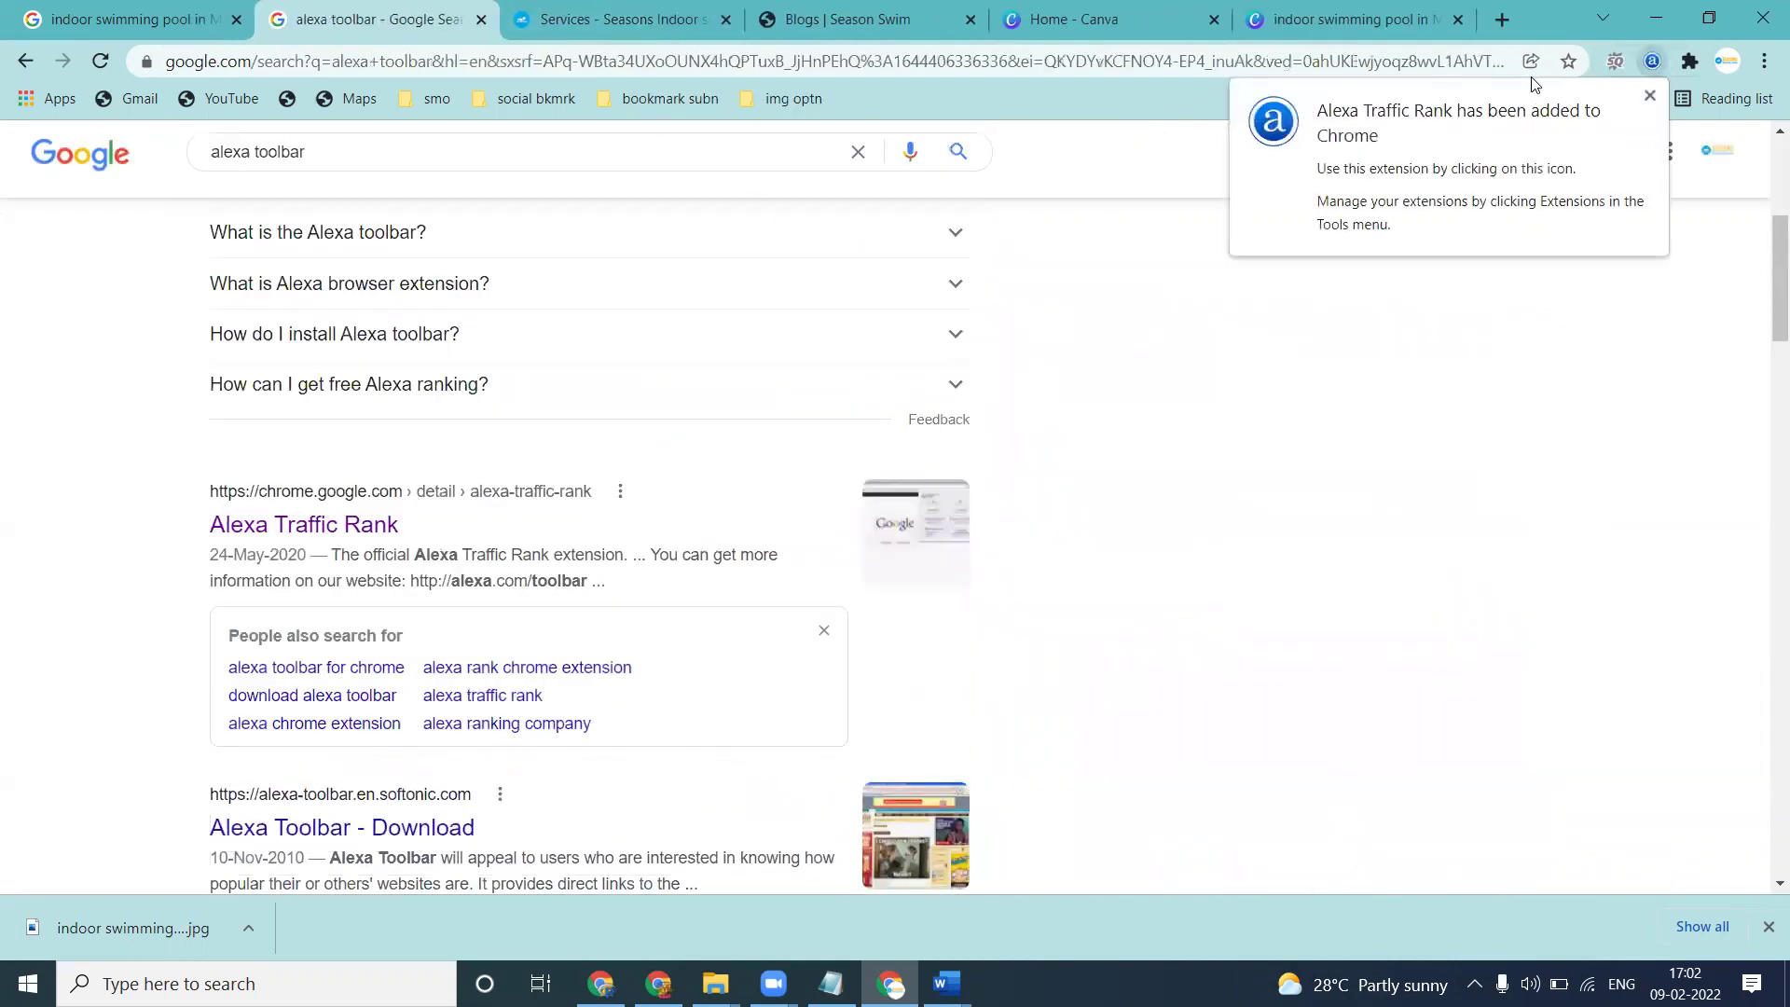
# Pin the Alexa Traffic Rank extension and complete its activation
pyautogui.click(1691, 63)
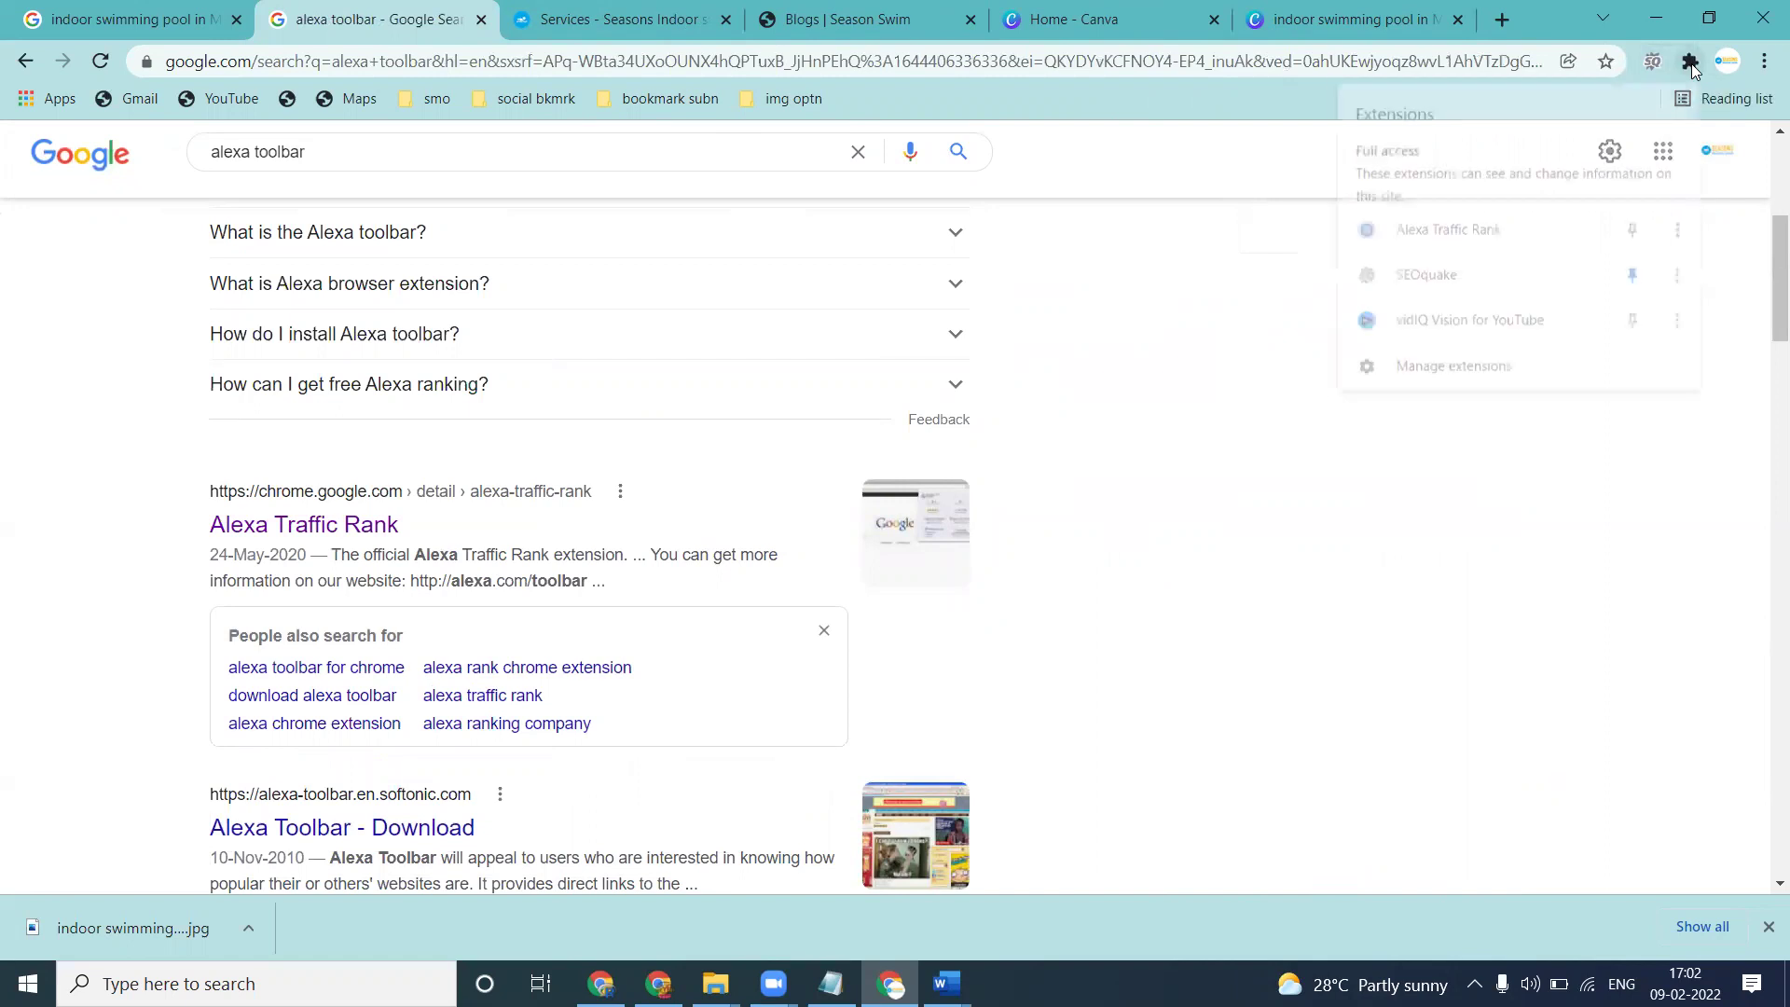
pyautogui.click(1637, 229)
pyautogui.click(1164, 244)
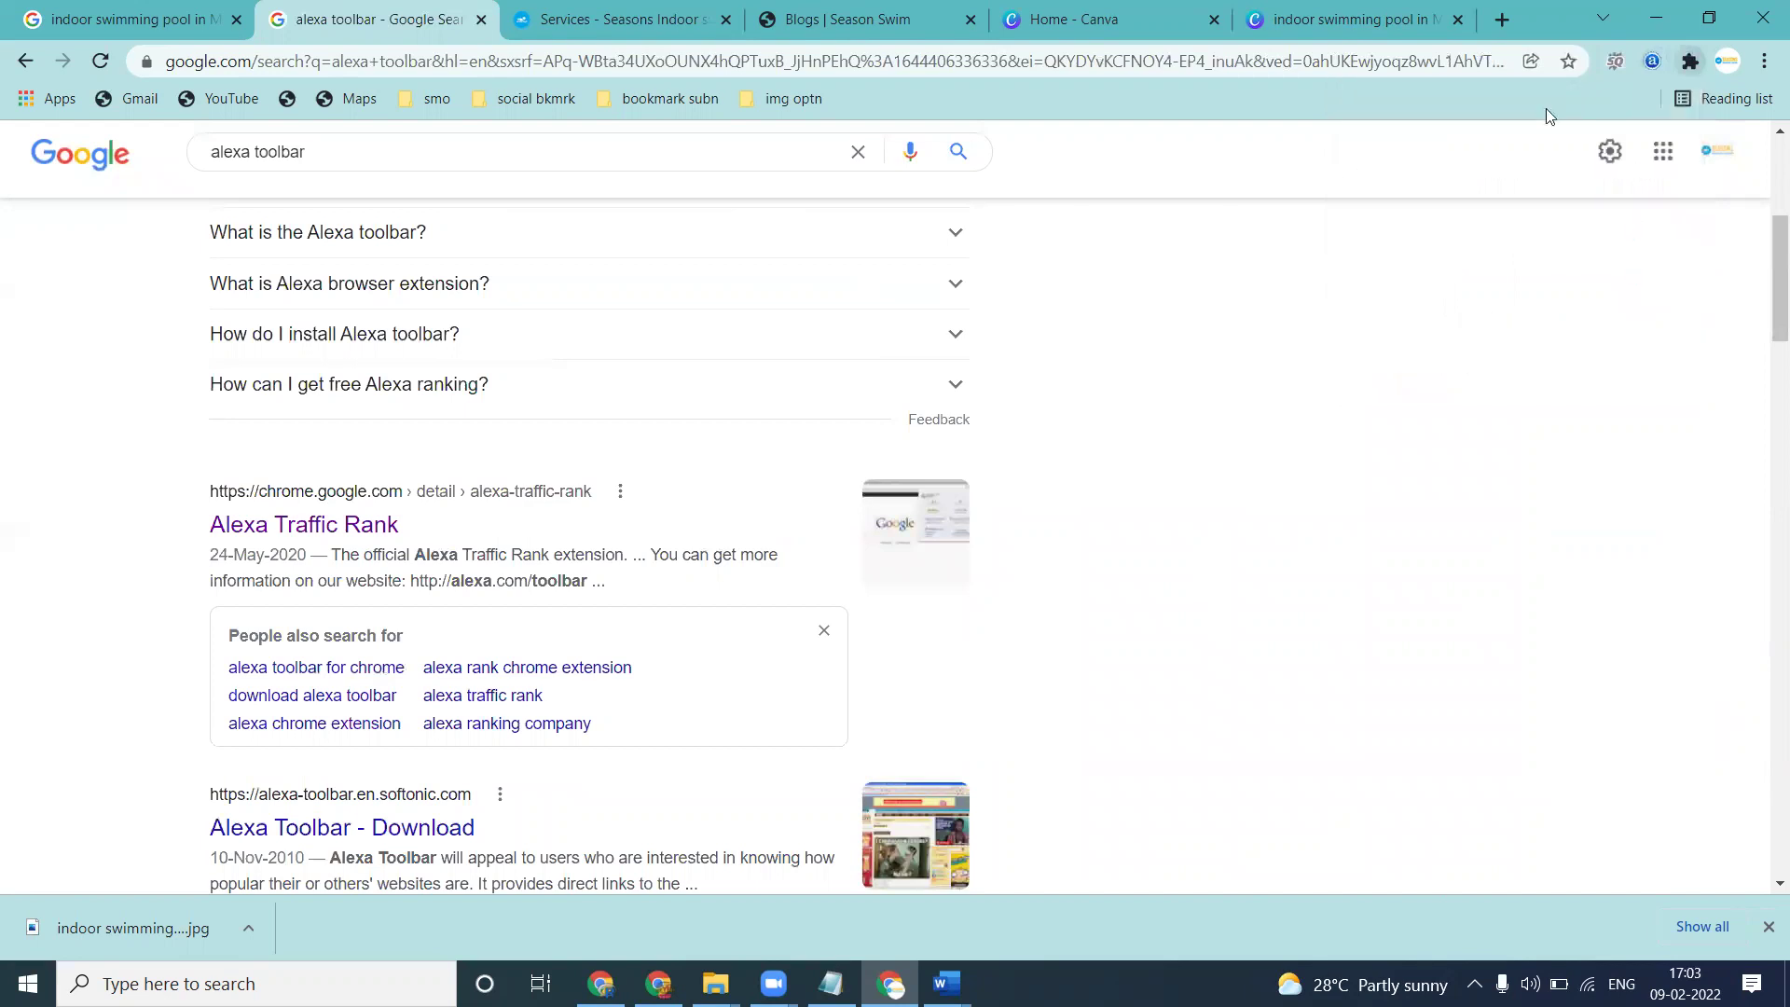
pyautogui.click(1648, 63)
pyautogui.click(460, 431)
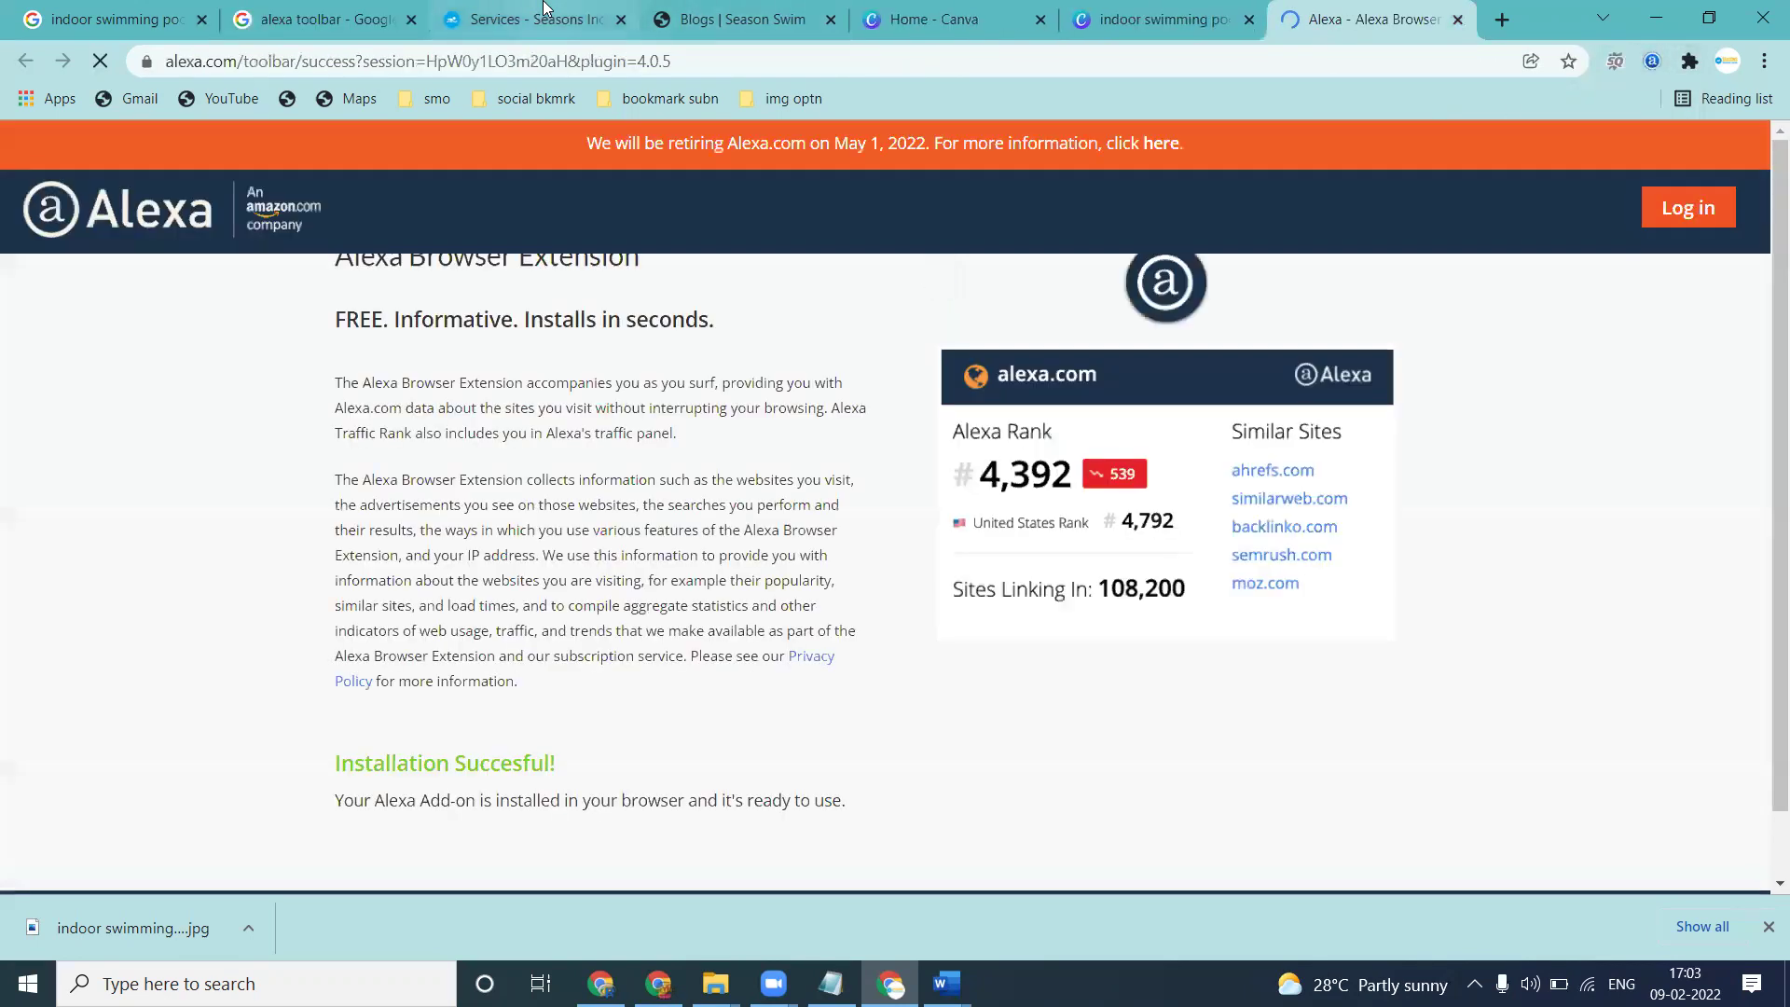
# Check the Alexa rank of seasonsindoorswim.com from its Services page, and close the in-page text search
pyautogui.click(523, 19)
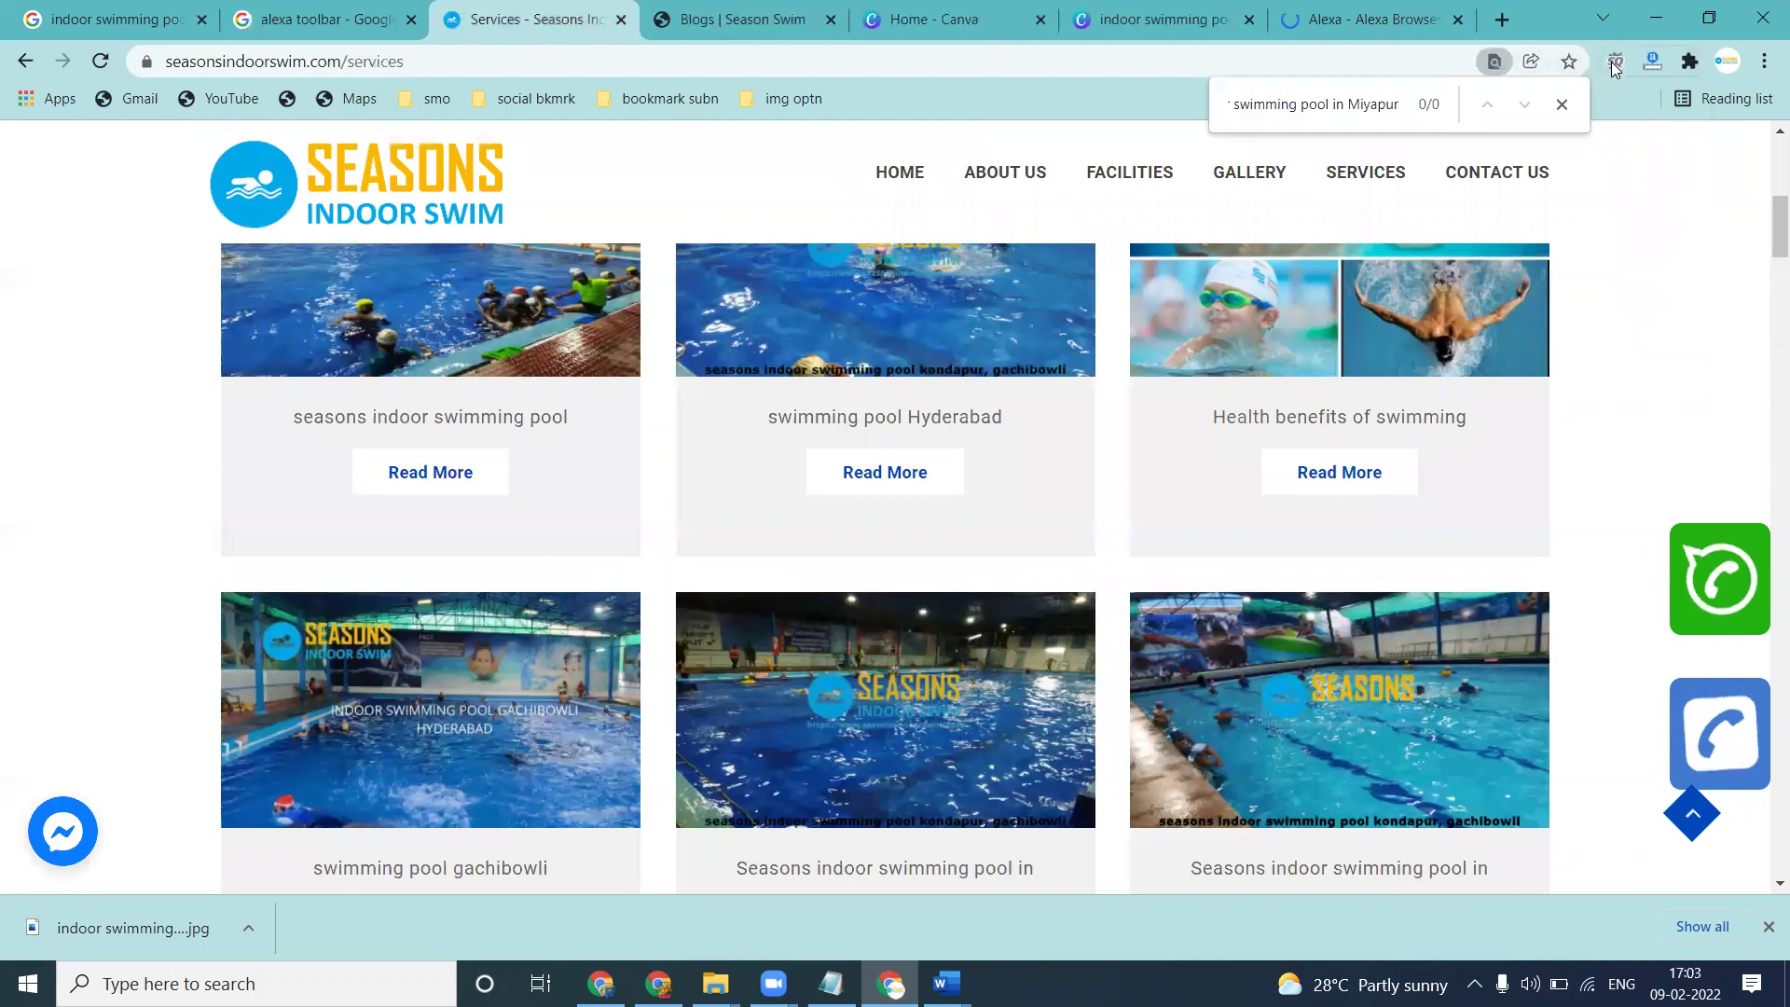
pyautogui.click(1650, 64)
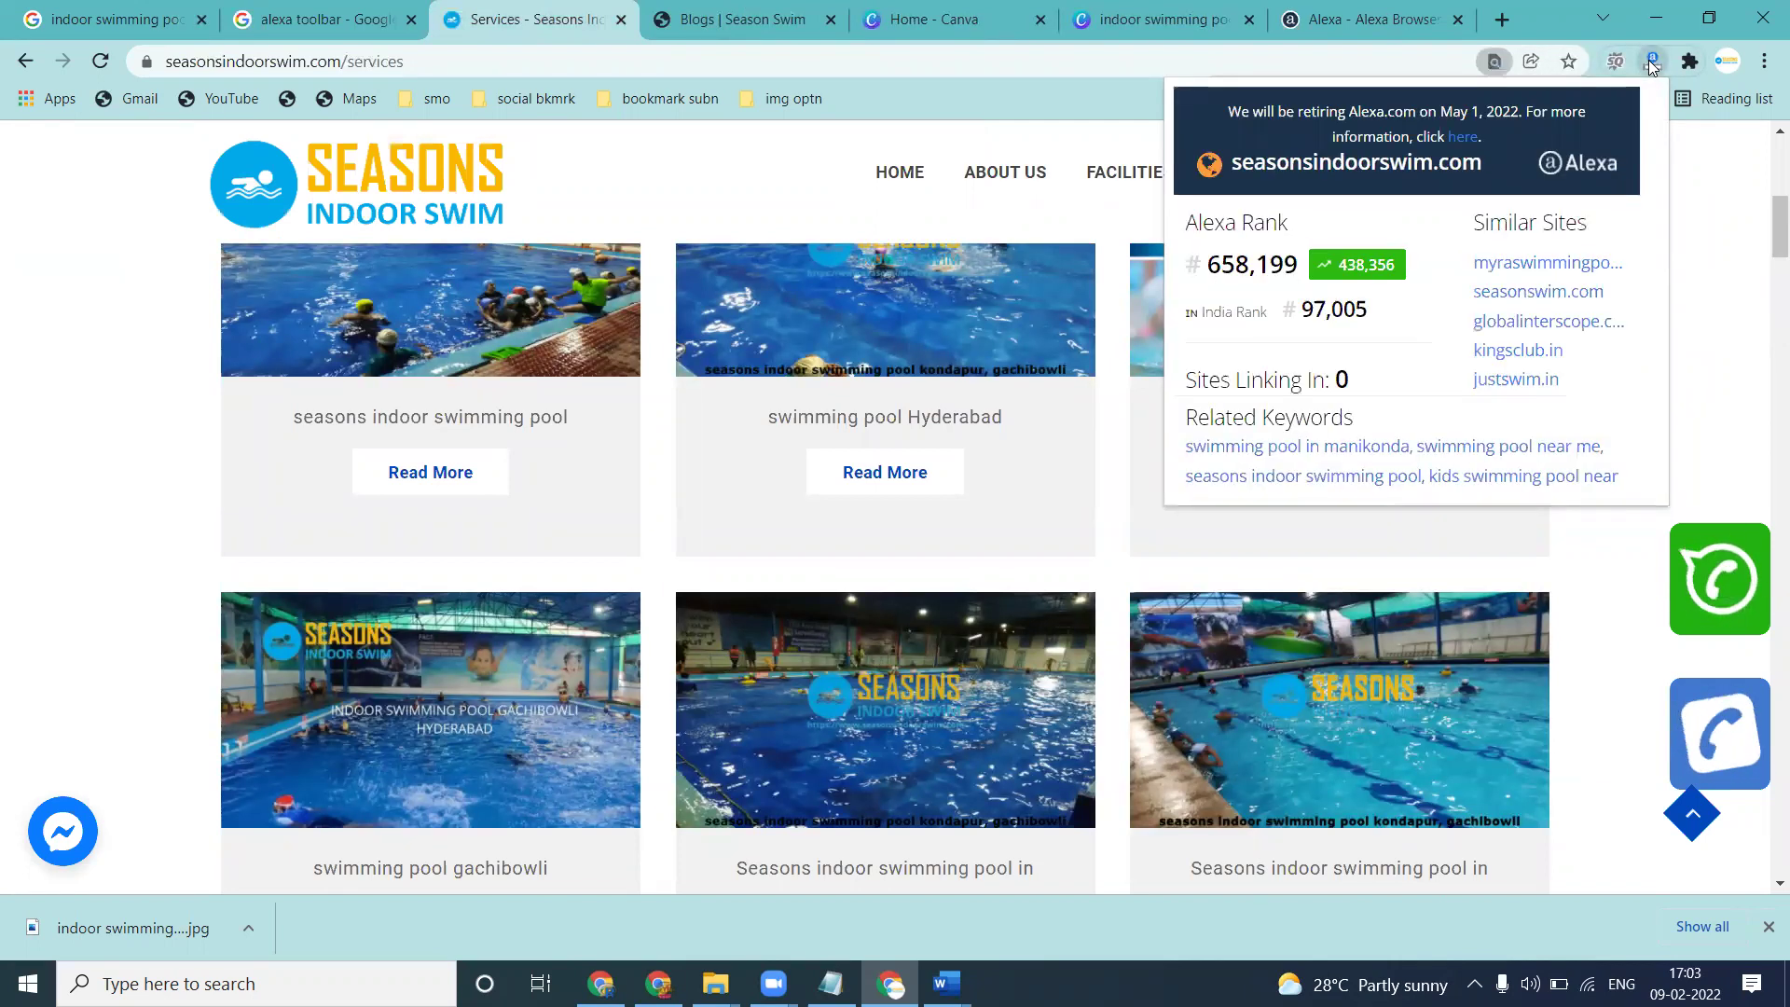
pyautogui.click(133, 343)
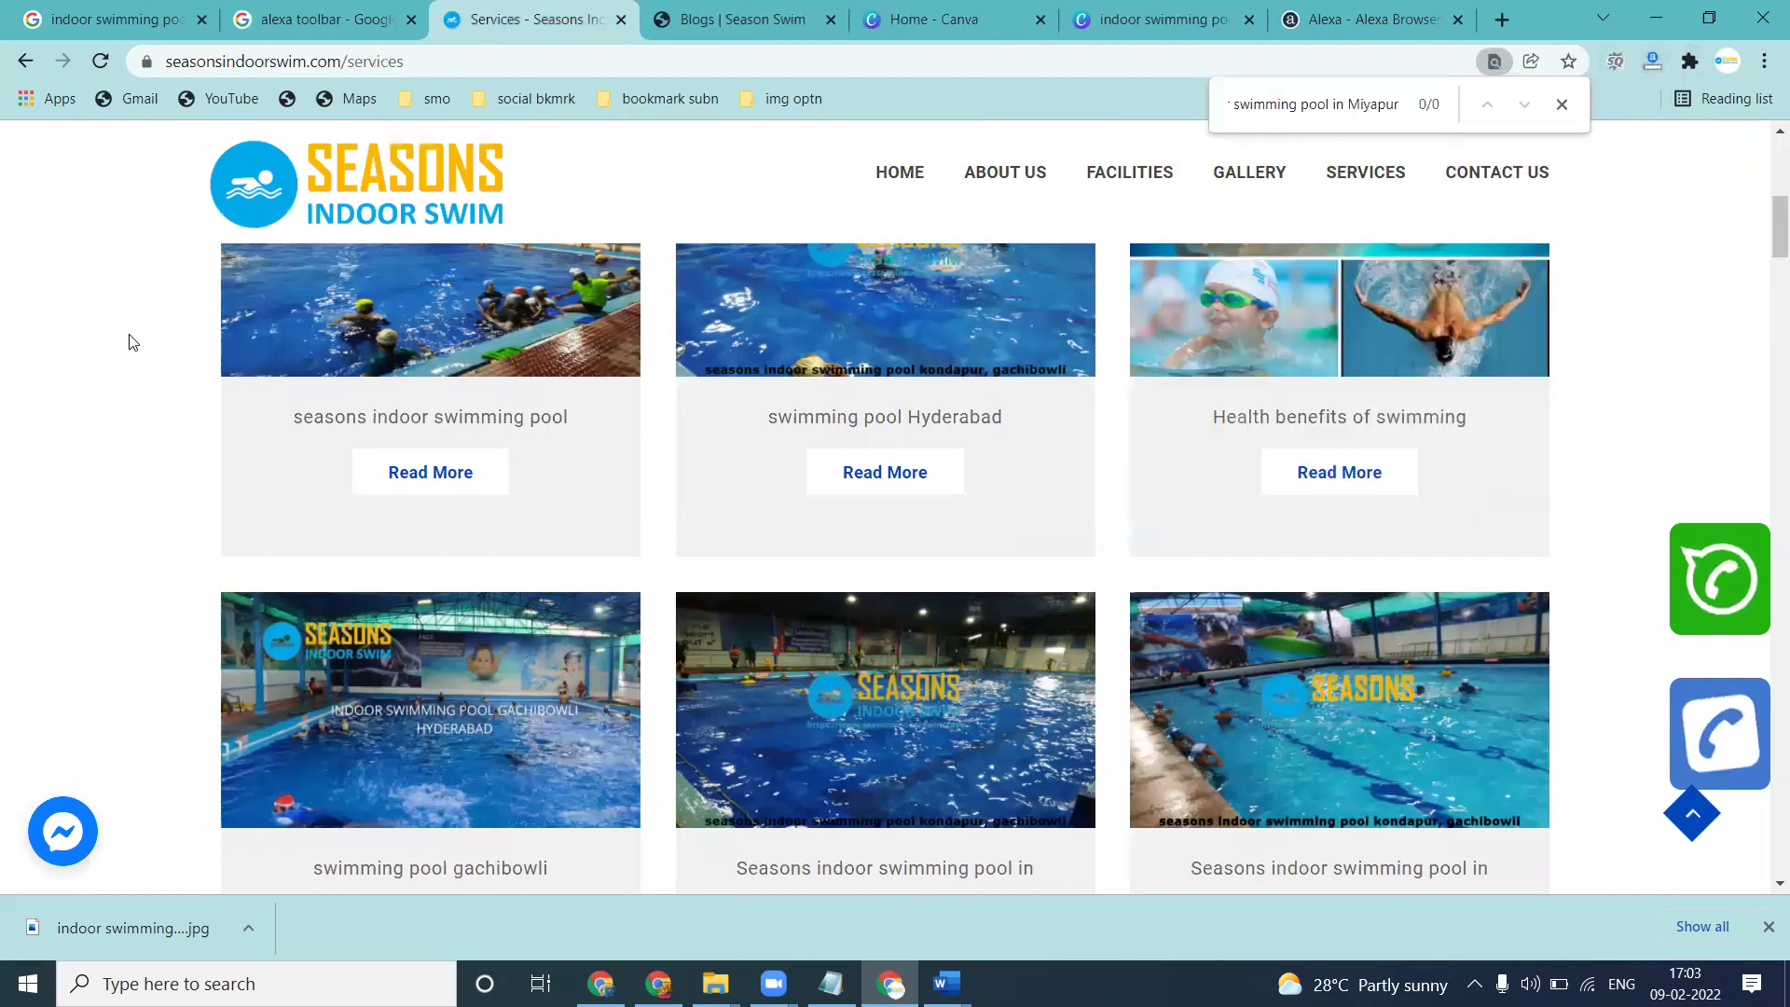
pyautogui.click(1563, 104)
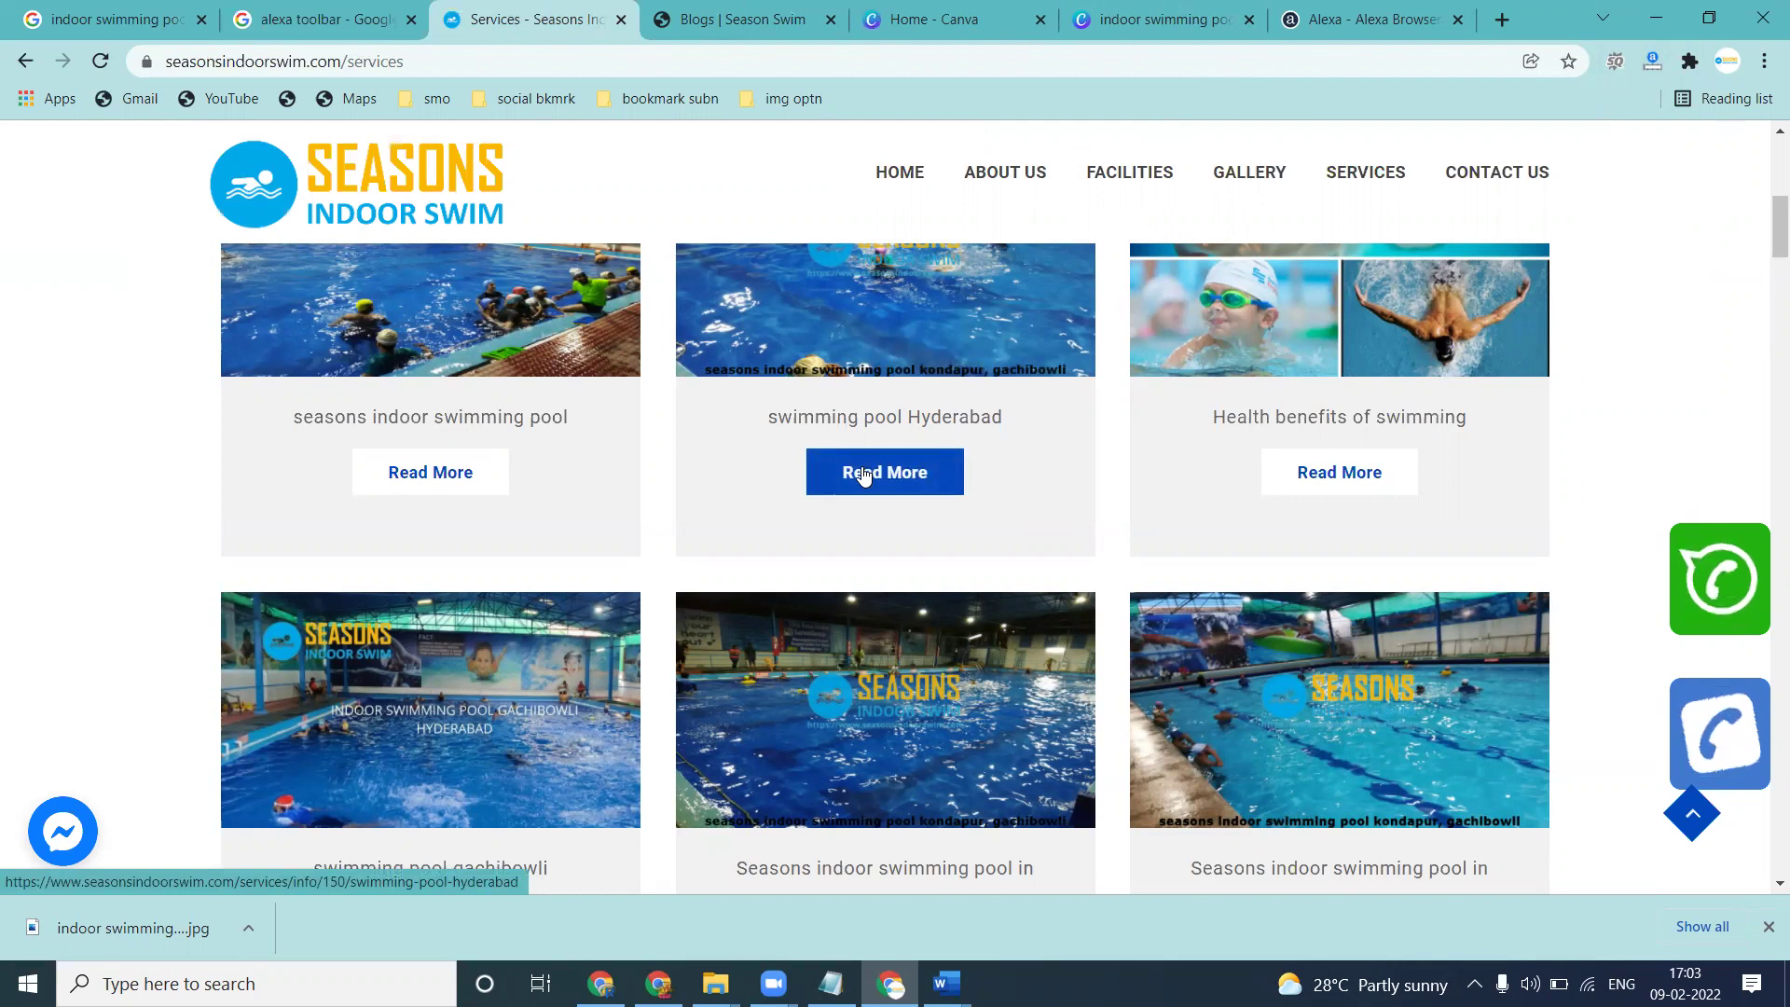
# Title the new blog "indoor swimming pool in Miyapur" and set its SEO title to "Seasons indoor swimming pool in Miyapur, Hyderabad | Swimming pool Near me"
pyautogui.click(731, 20)
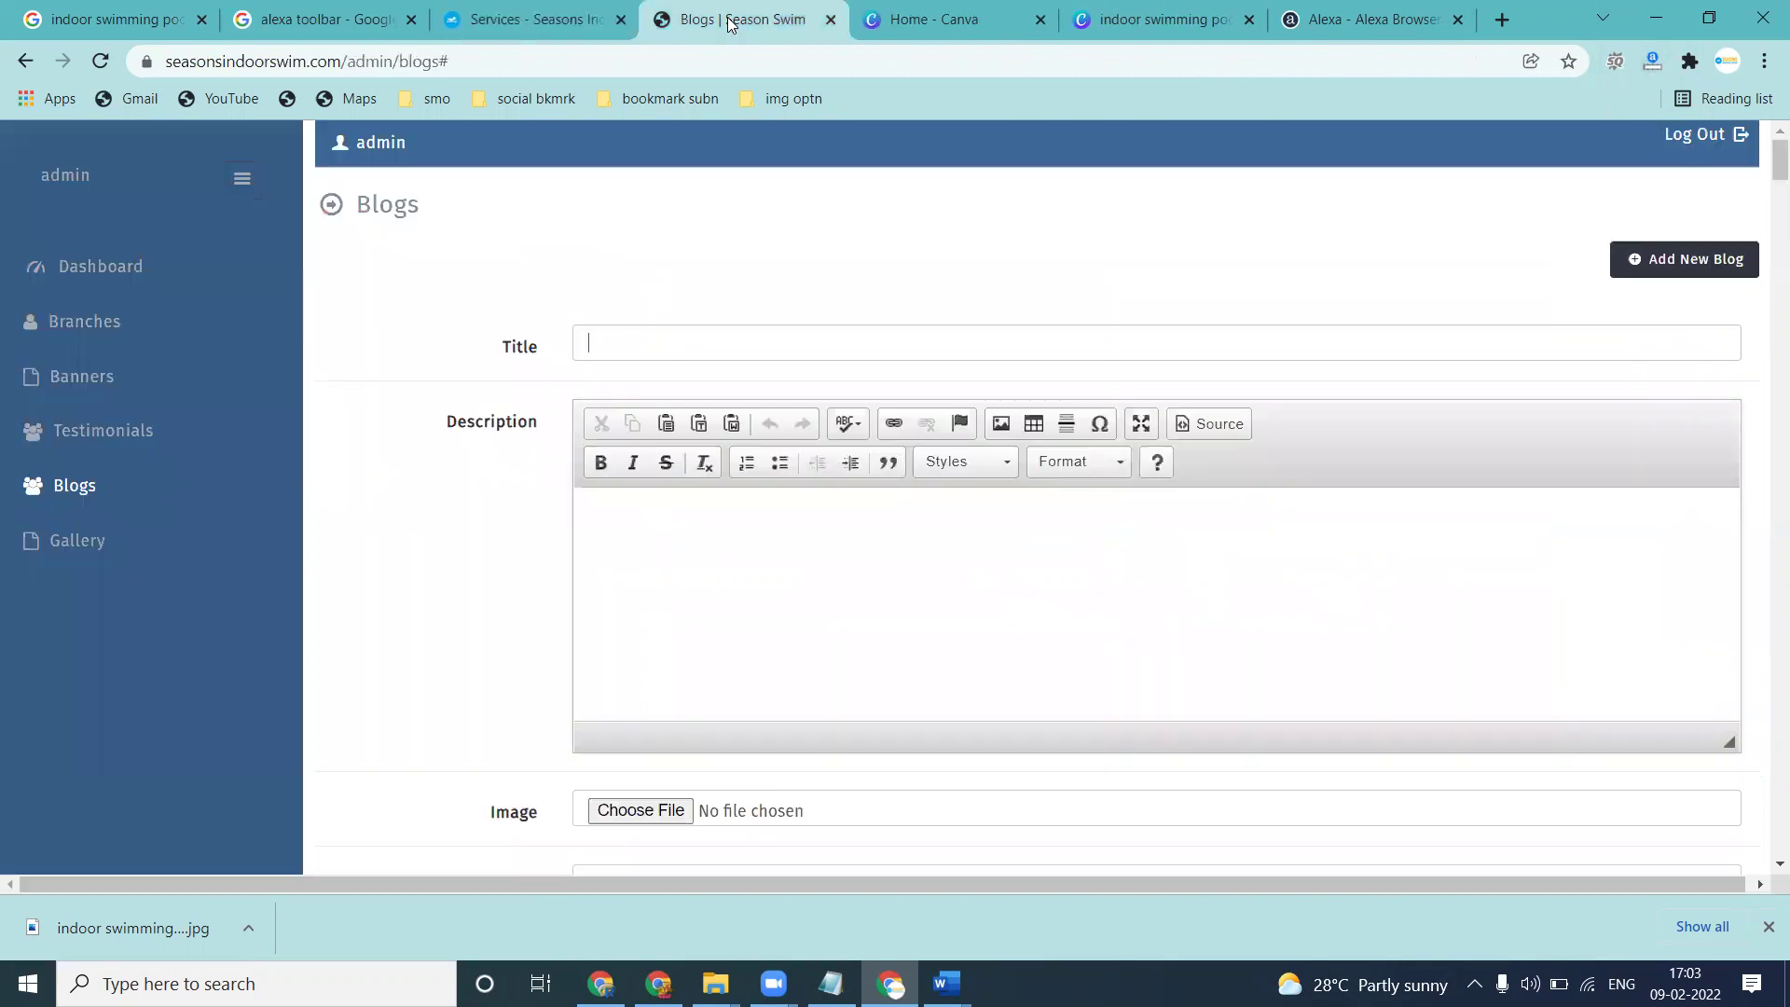
pyautogui.click(591, 327)
pyautogui.write('indoor swimming pool in Miyapur')
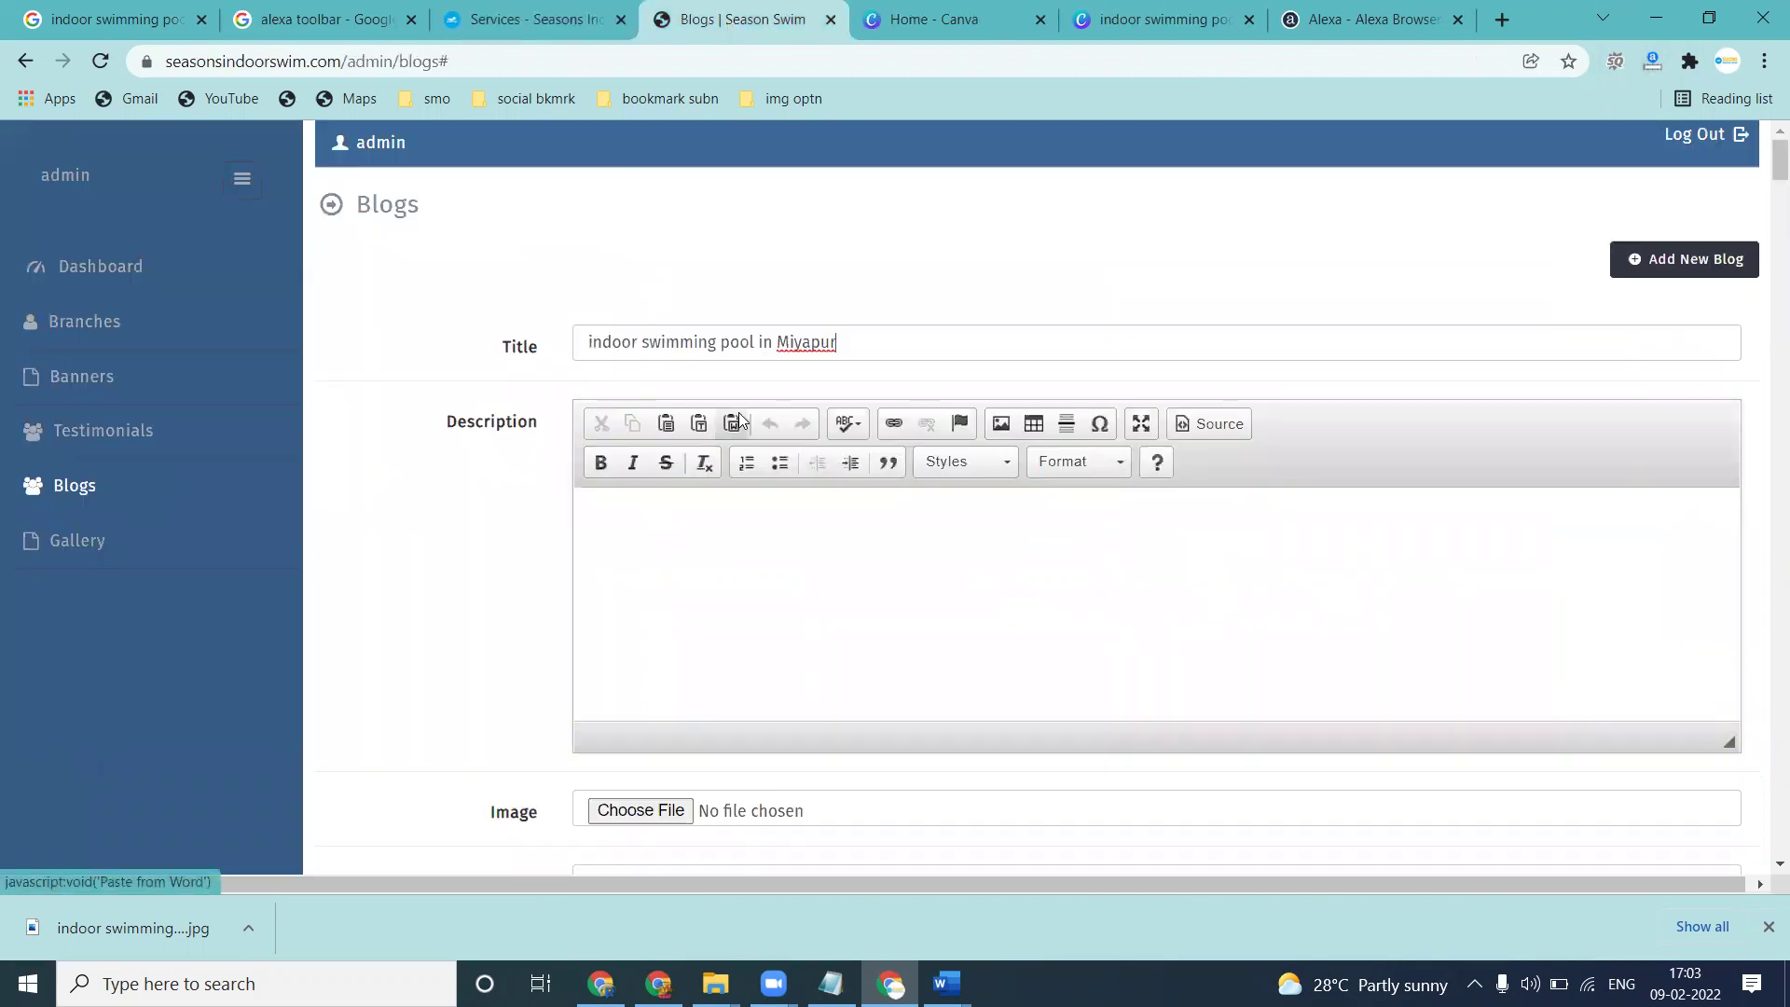
pyautogui.scroll(-5, 634, 434)
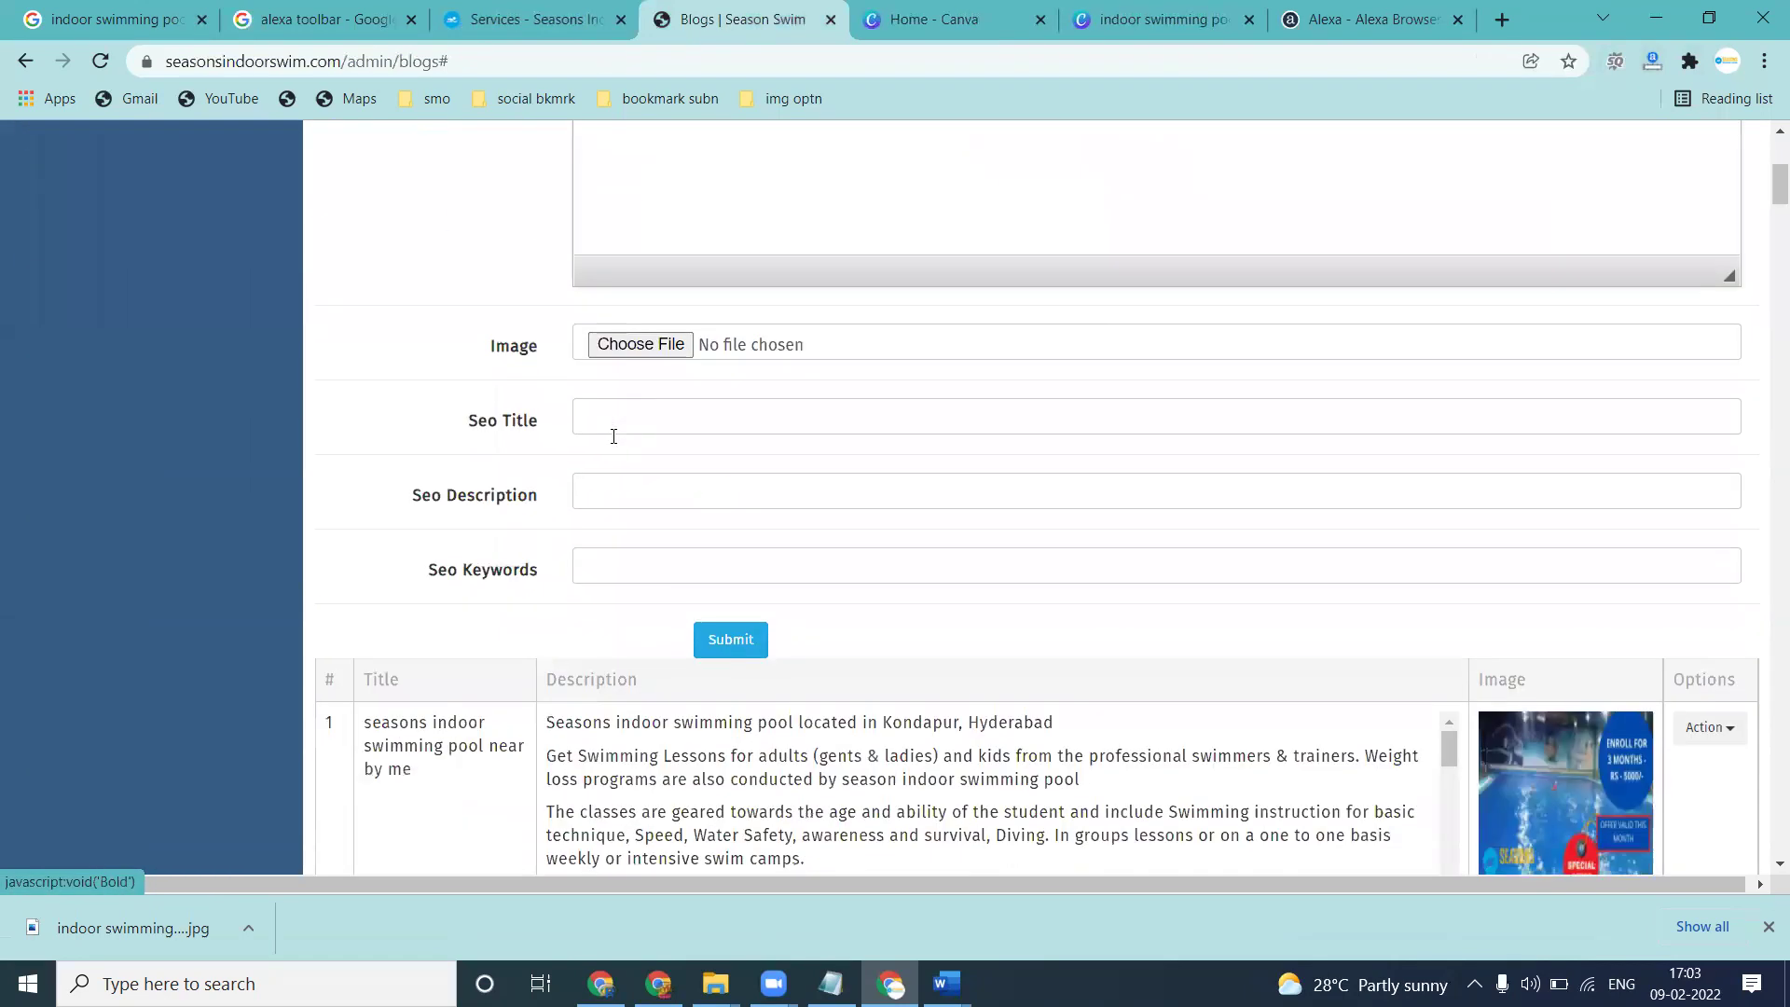
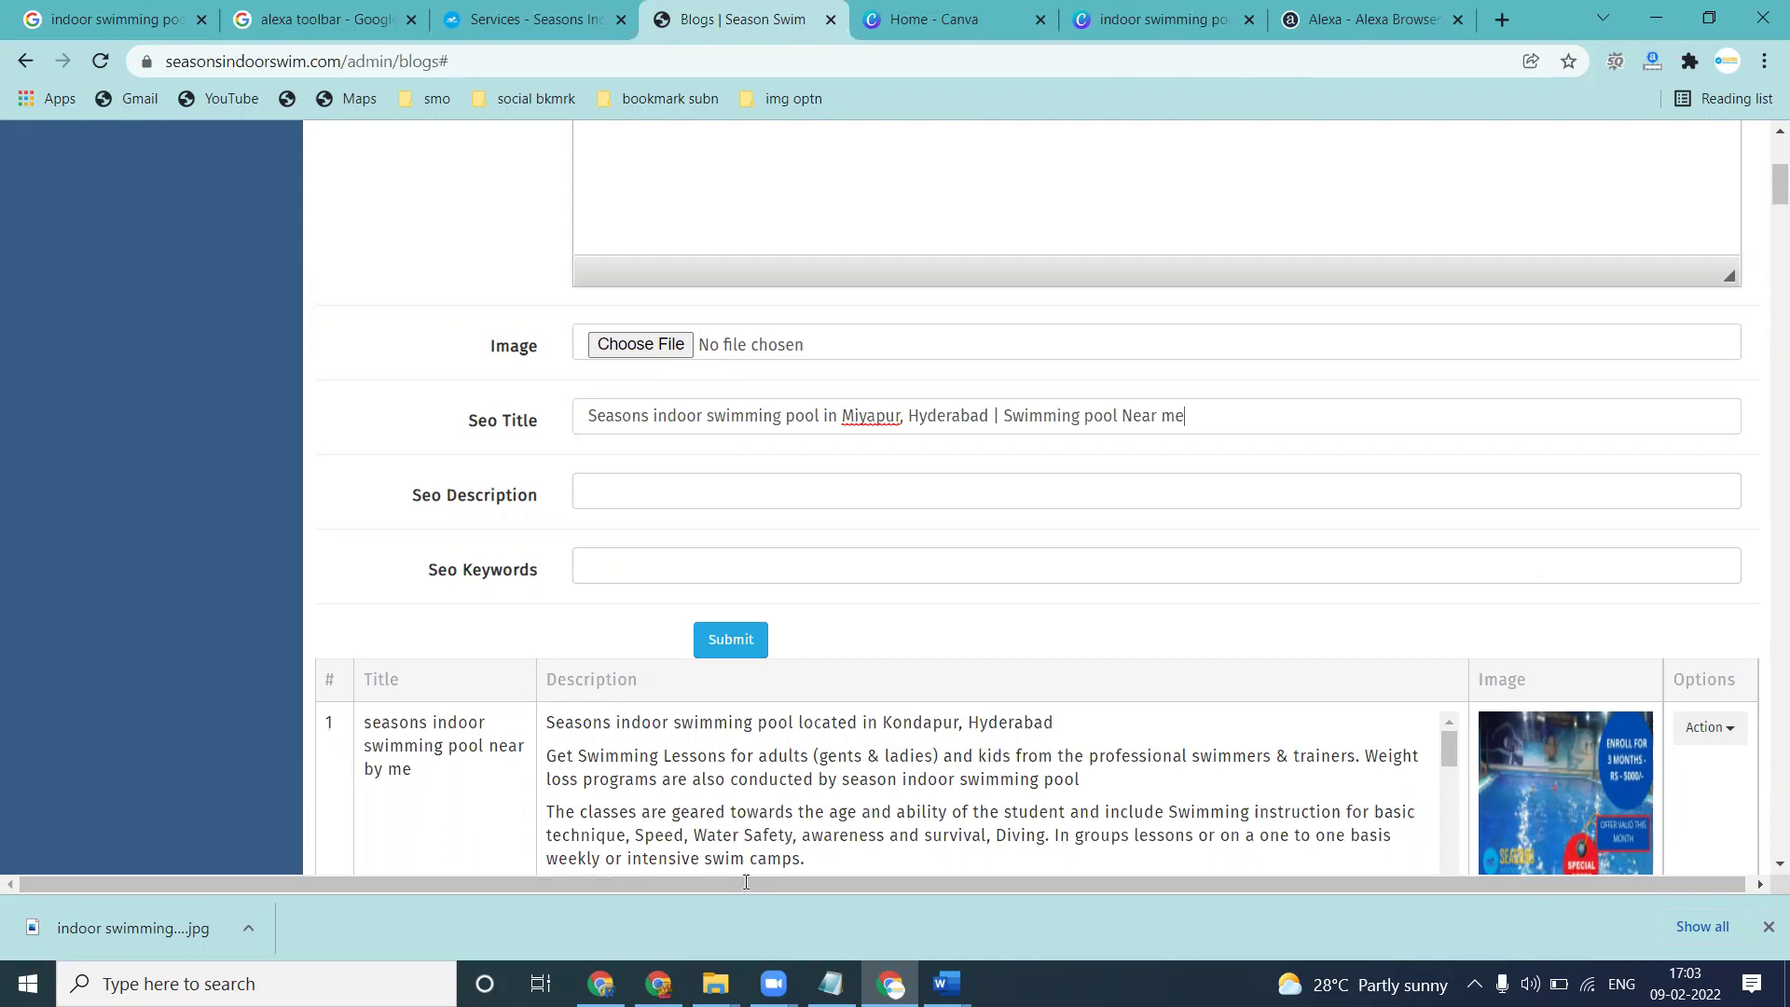
# Paste the prepared Miyapur swimming pool article into the blog's description and look over the pasted text
pyautogui.click(946, 983)
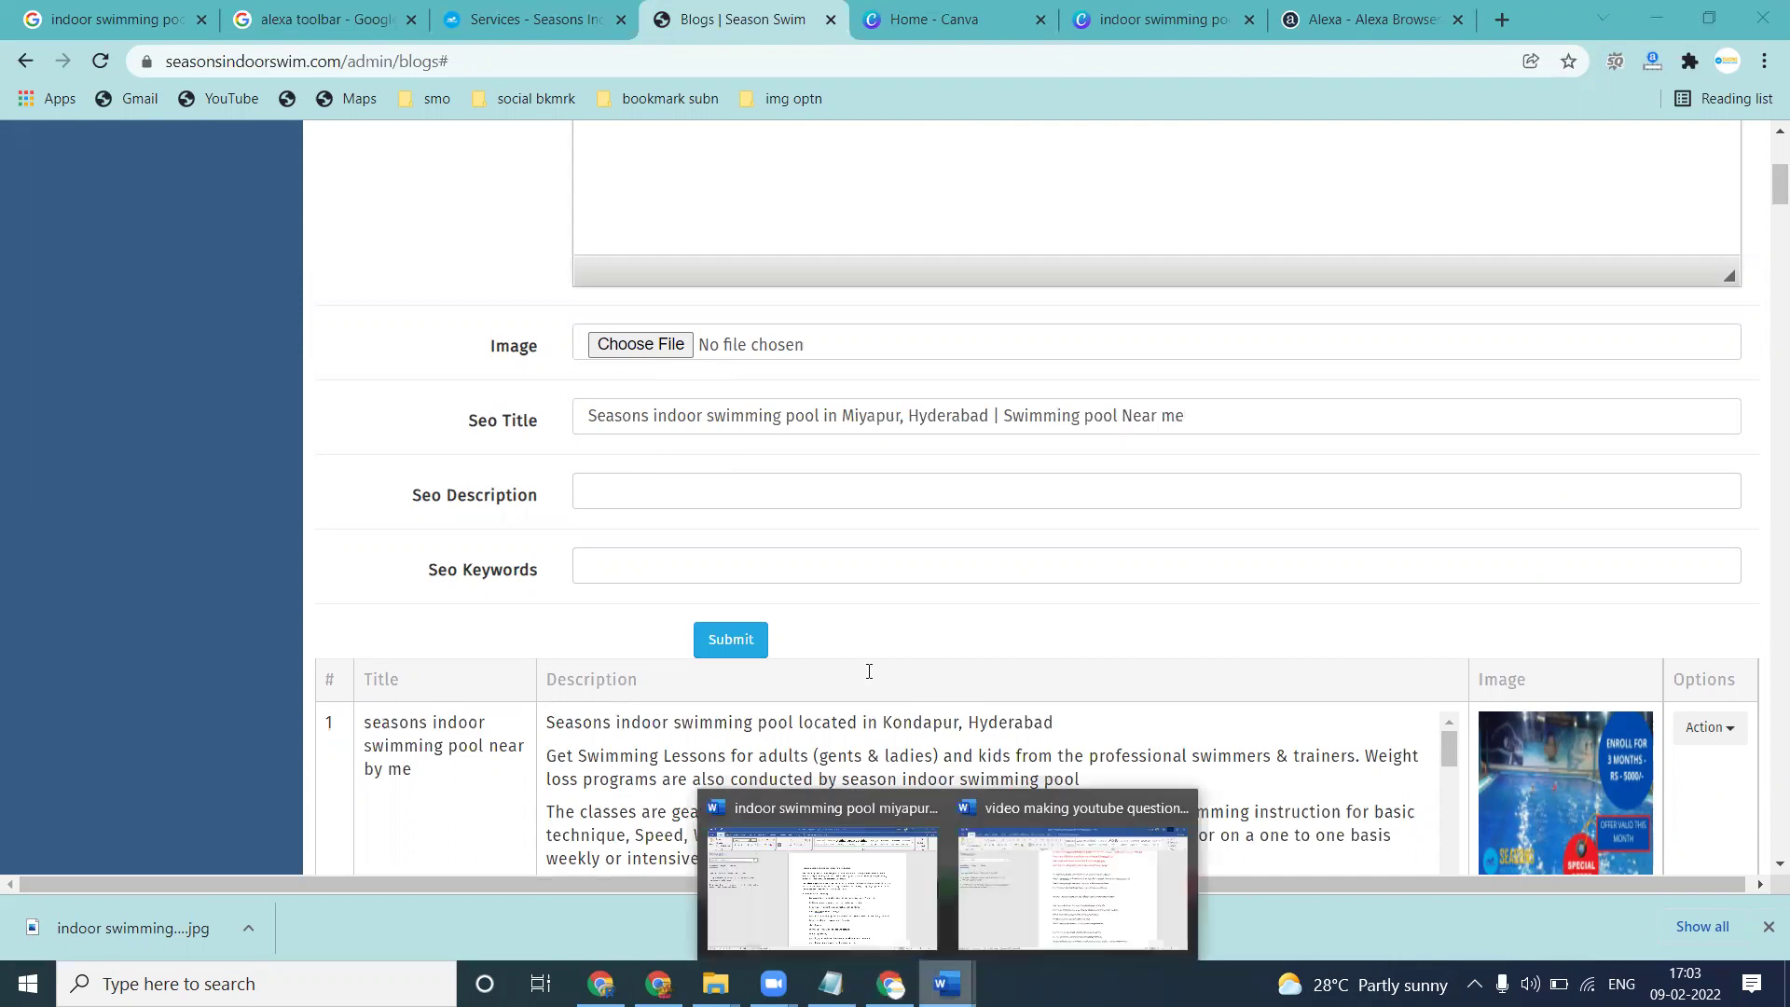
pyautogui.scroll(5, 731, 484)
pyautogui.click(726, 573)
pyautogui.hotkey('ctrl', 'v')
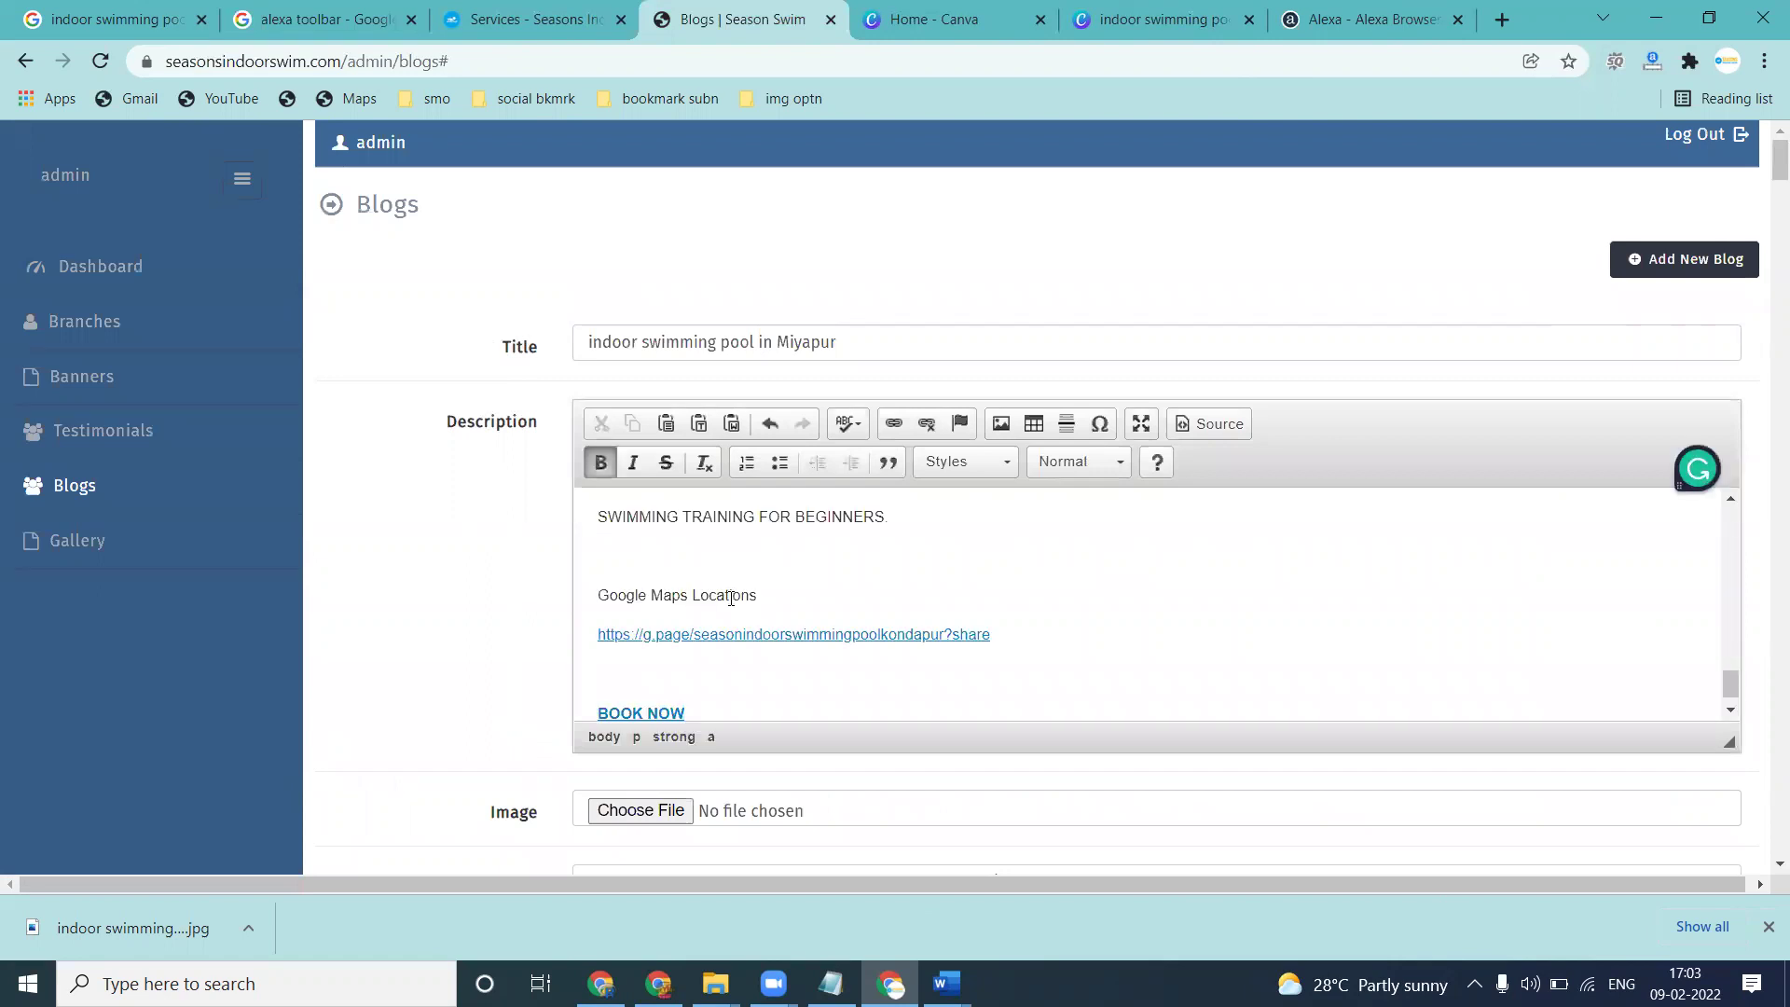
pyautogui.scroll(-2, 731, 597)
pyautogui.scroll(15, 783, 591)
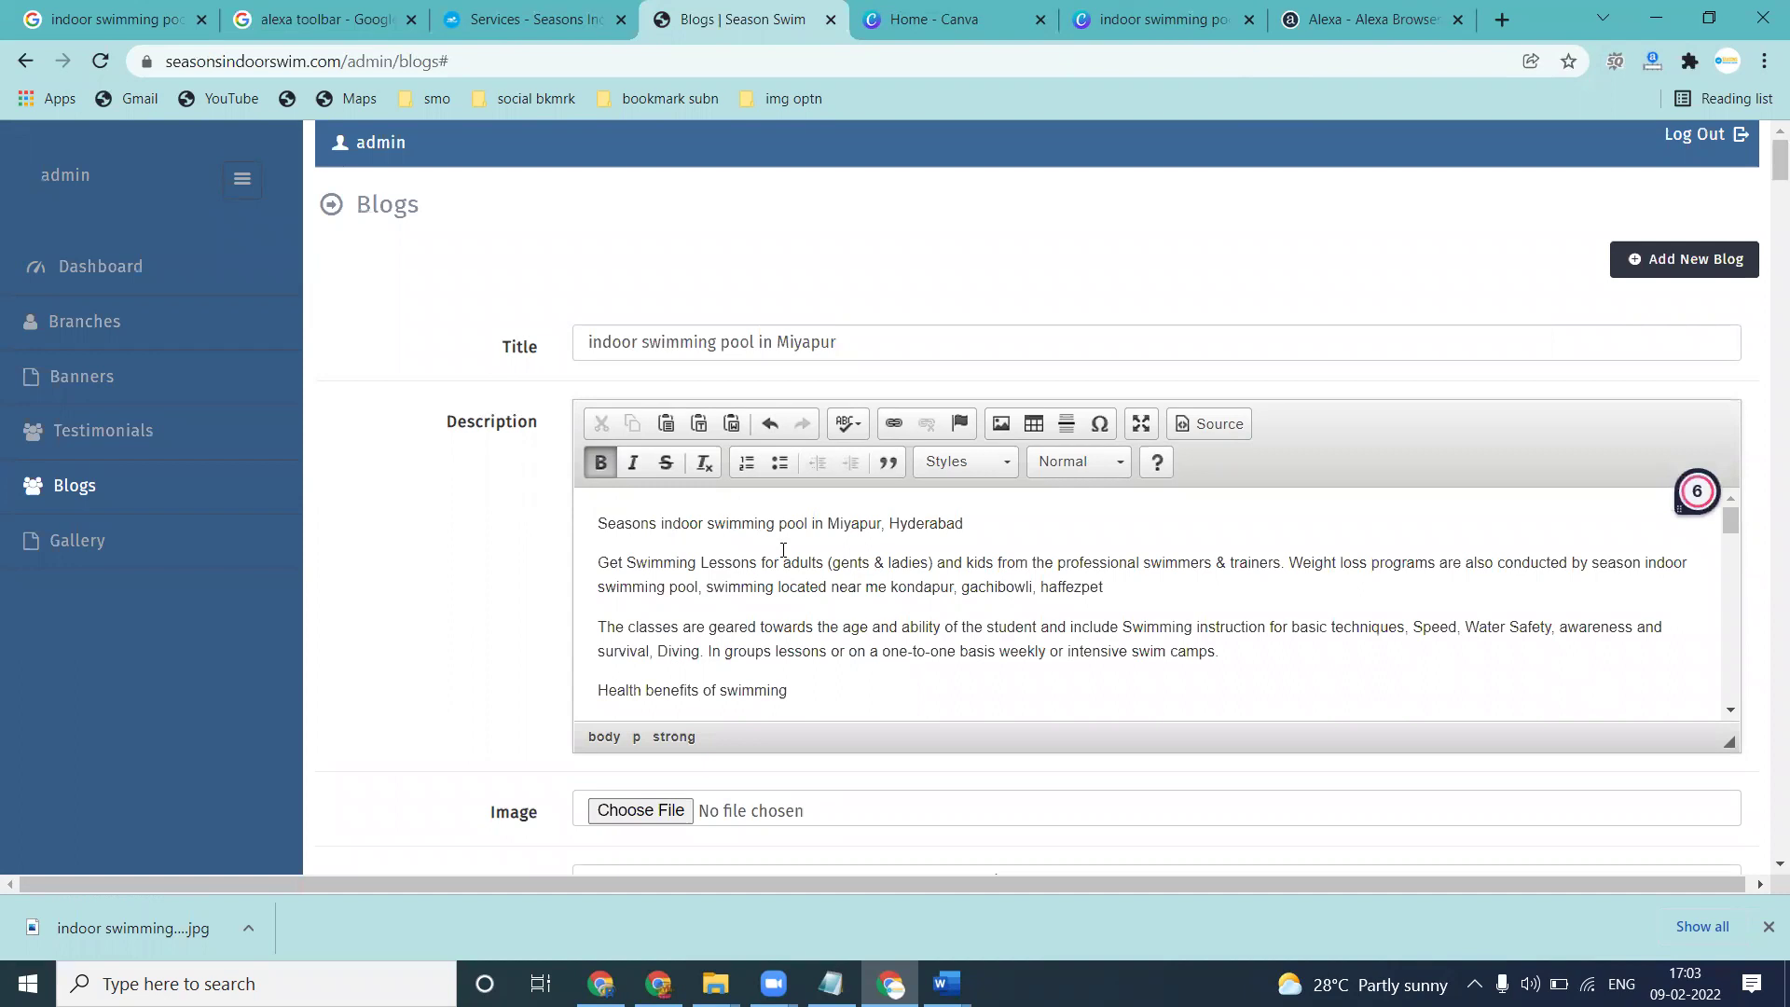
# Fill the SEO description with the article's heading, a comma, and its "Get Swimming Lessons" paragraph
pyautogui.tripleClick(785, 523)
pyautogui.hotkey('ctrl', 'c')
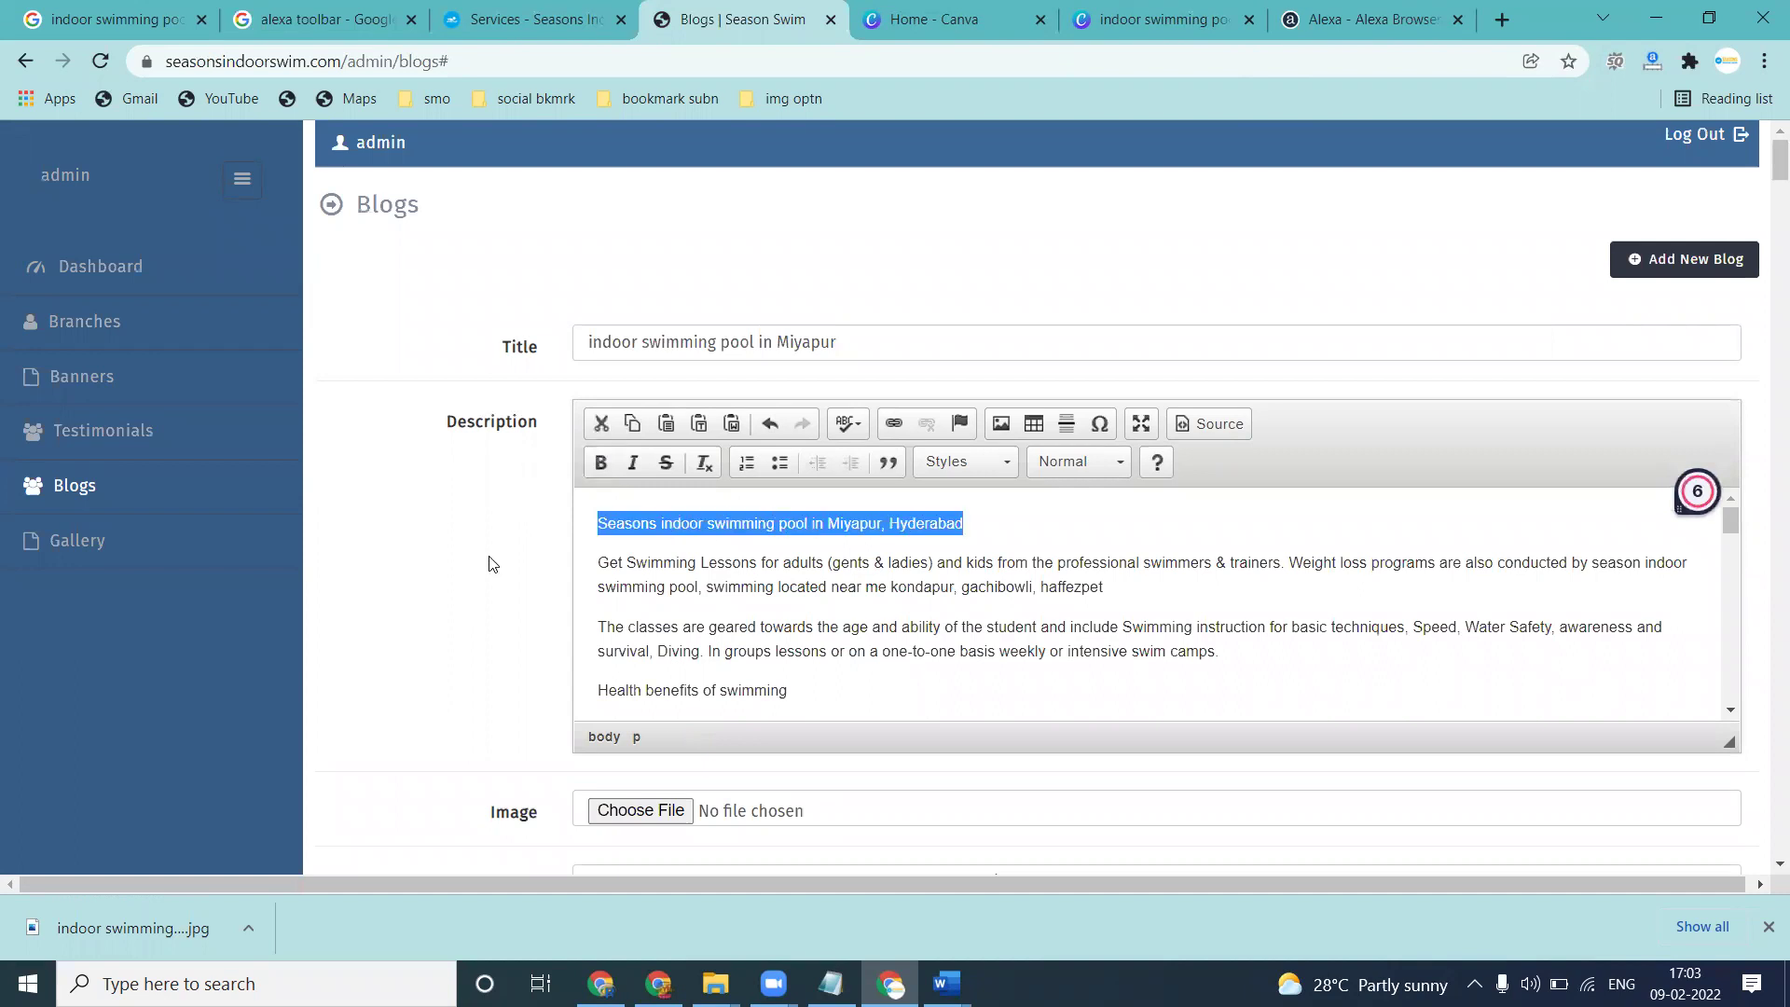
pyautogui.scroll(-5, 560, 588)
pyautogui.click(642, 491)
pyautogui.hotkey('ctrl', 'v')
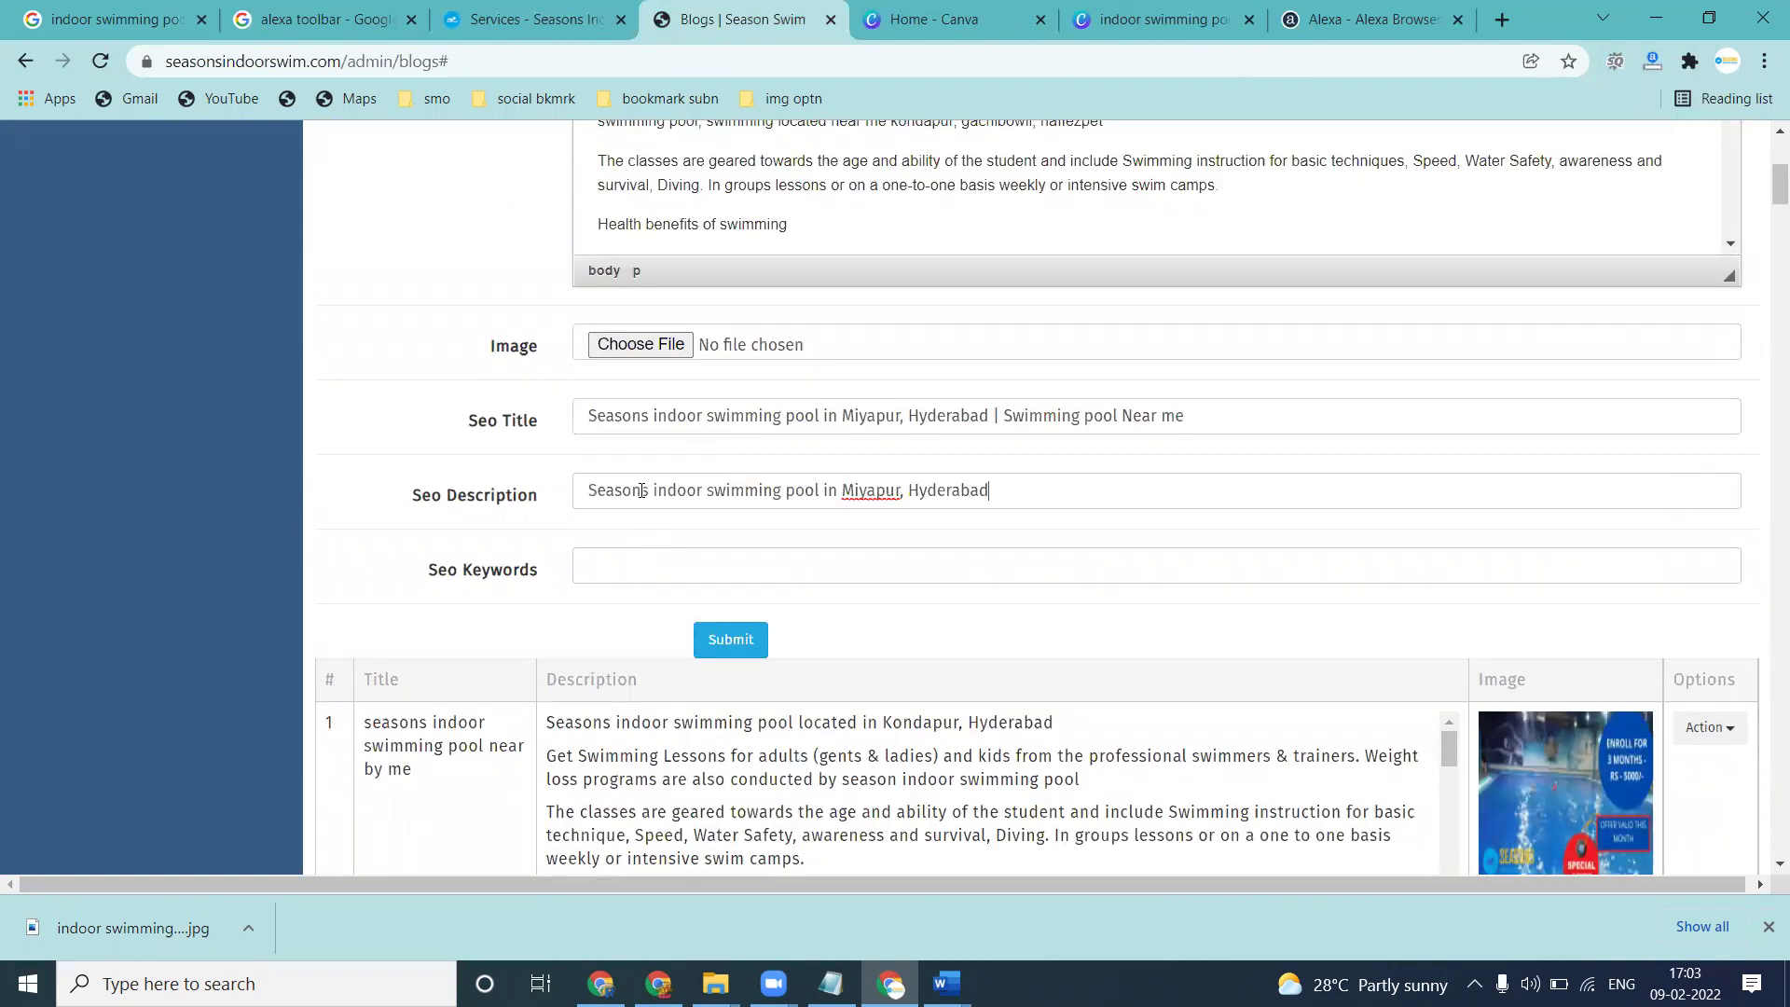
pyautogui.write(',')
pyautogui.scroll(5, 641, 496)
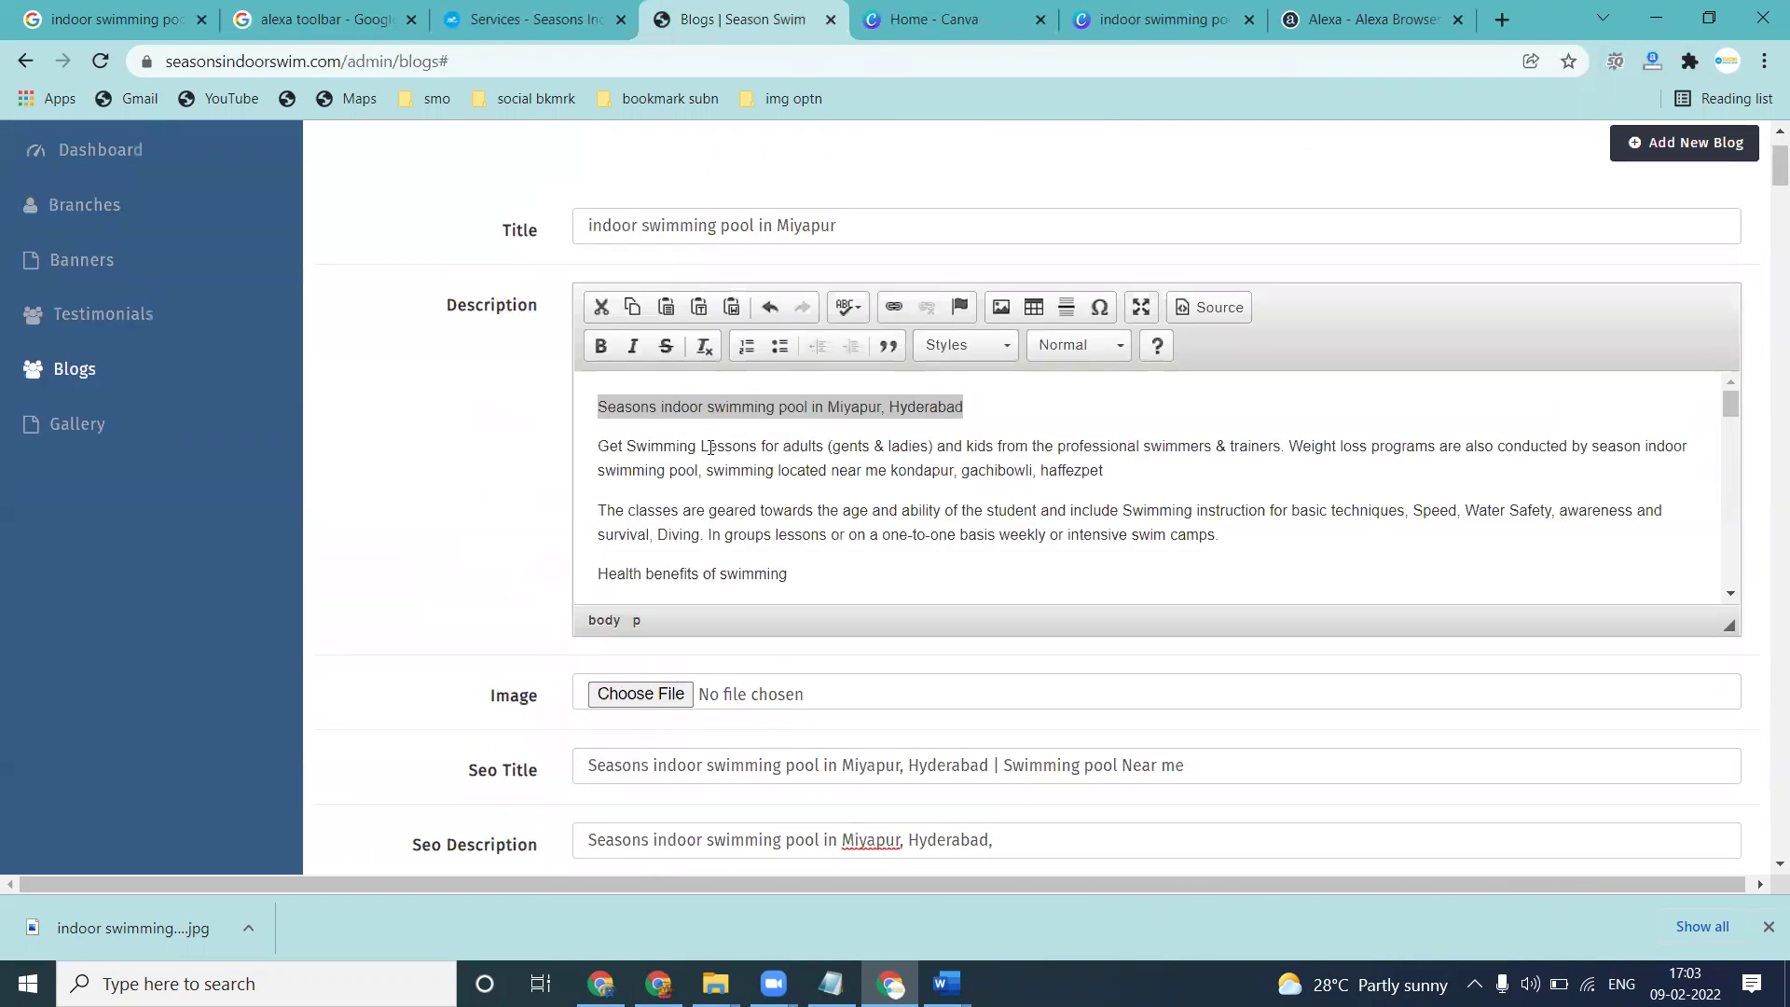
pyautogui.tripleClick(710, 447)
pyautogui.hotkey('ctrl', 'c')
pyautogui.scroll(-8, 959, 586)
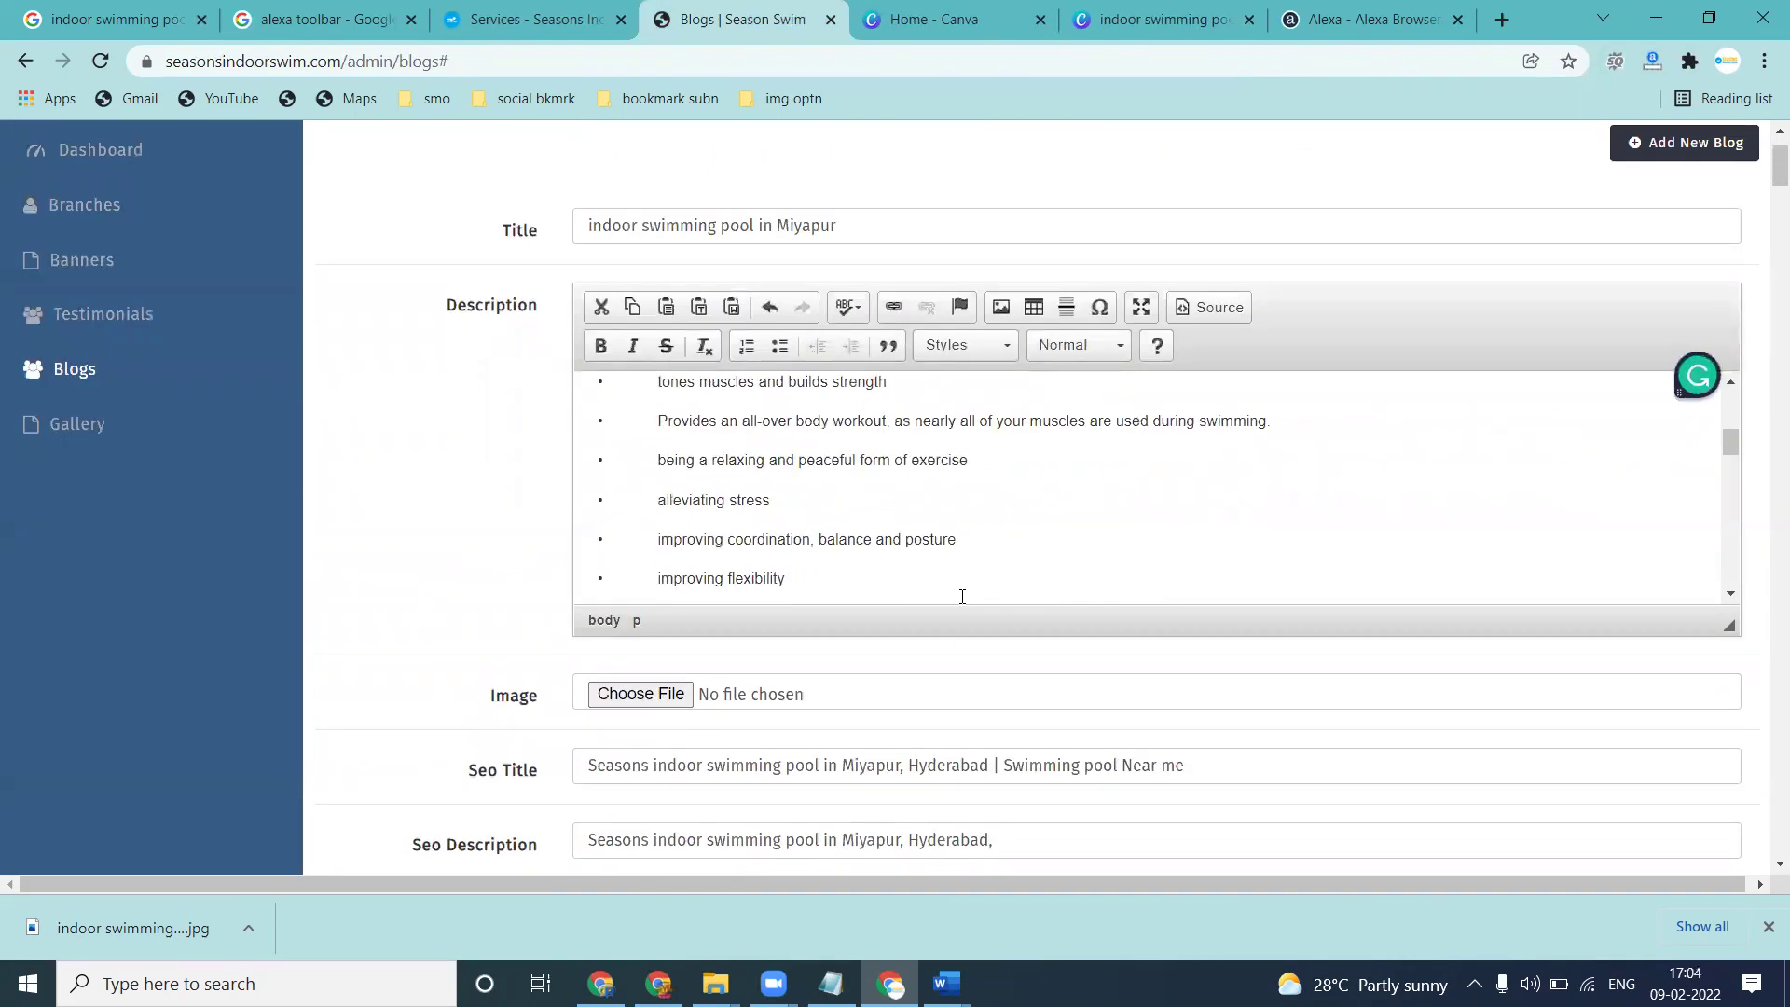
pyautogui.hotkey('ctrl', 'v')
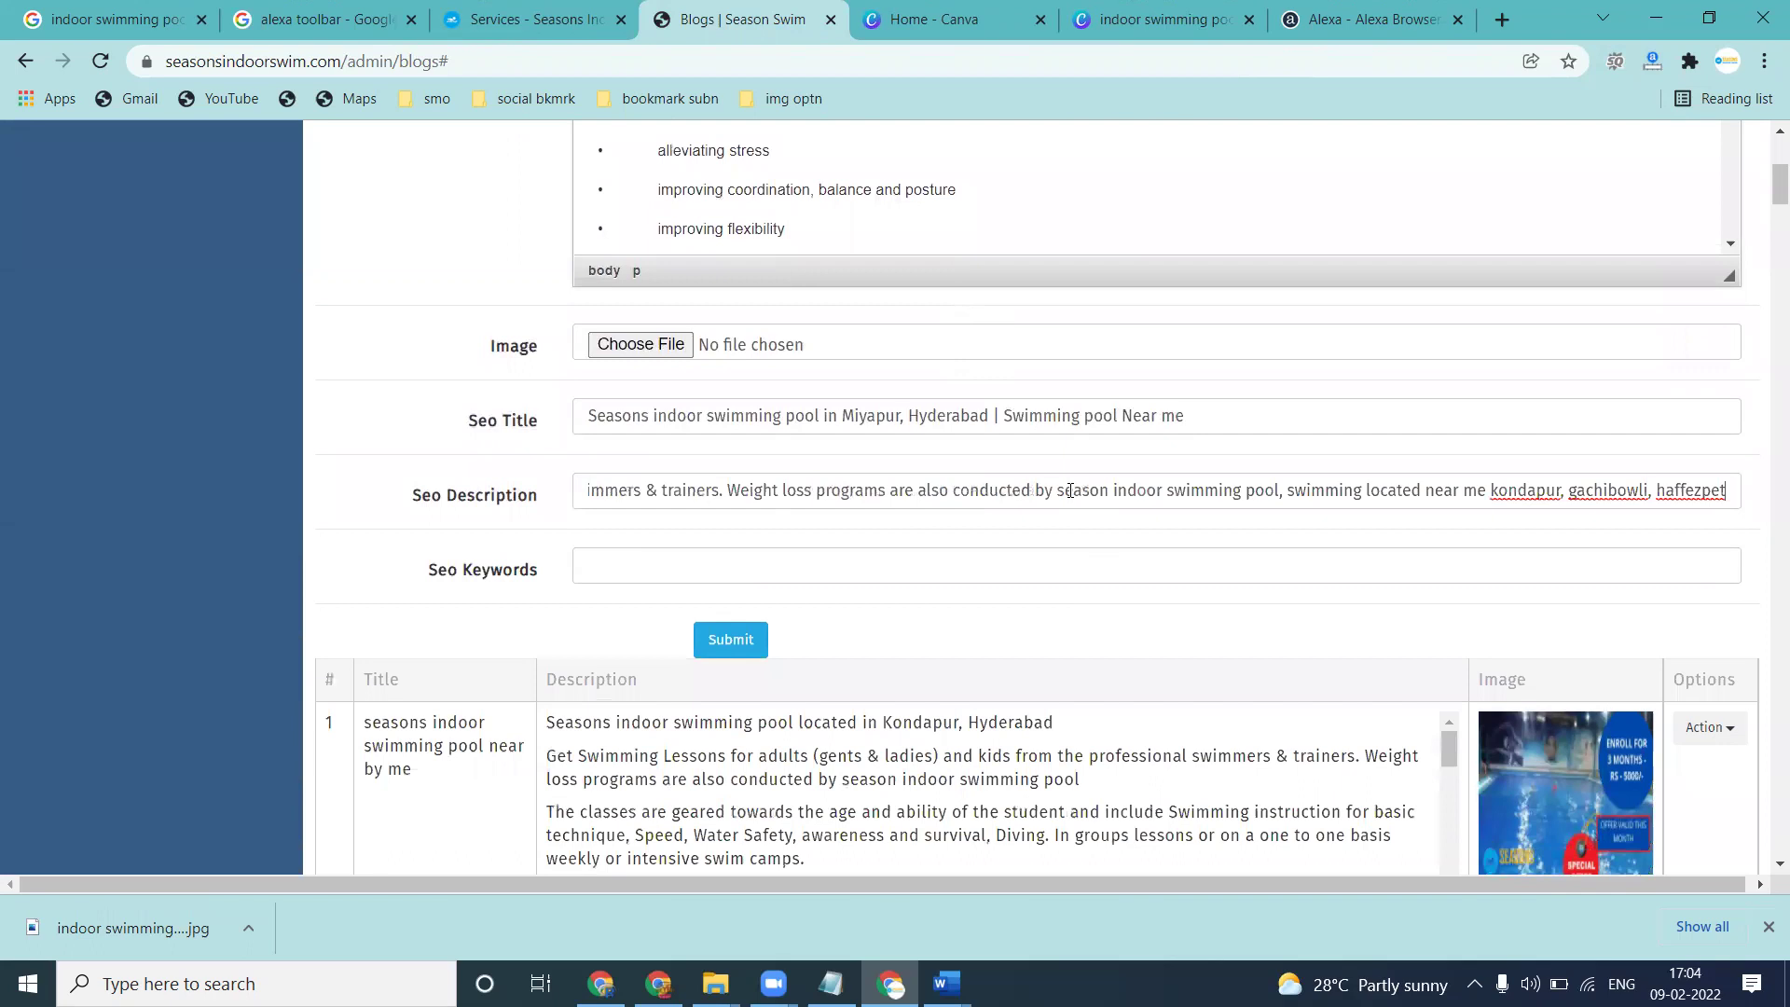
# Copy the complete SEO description into the SEO keywords
pyautogui.hotkey('ctrl', 'a')
pyautogui.hotkey('ctrl', 'c')
pyautogui.click(813, 551)
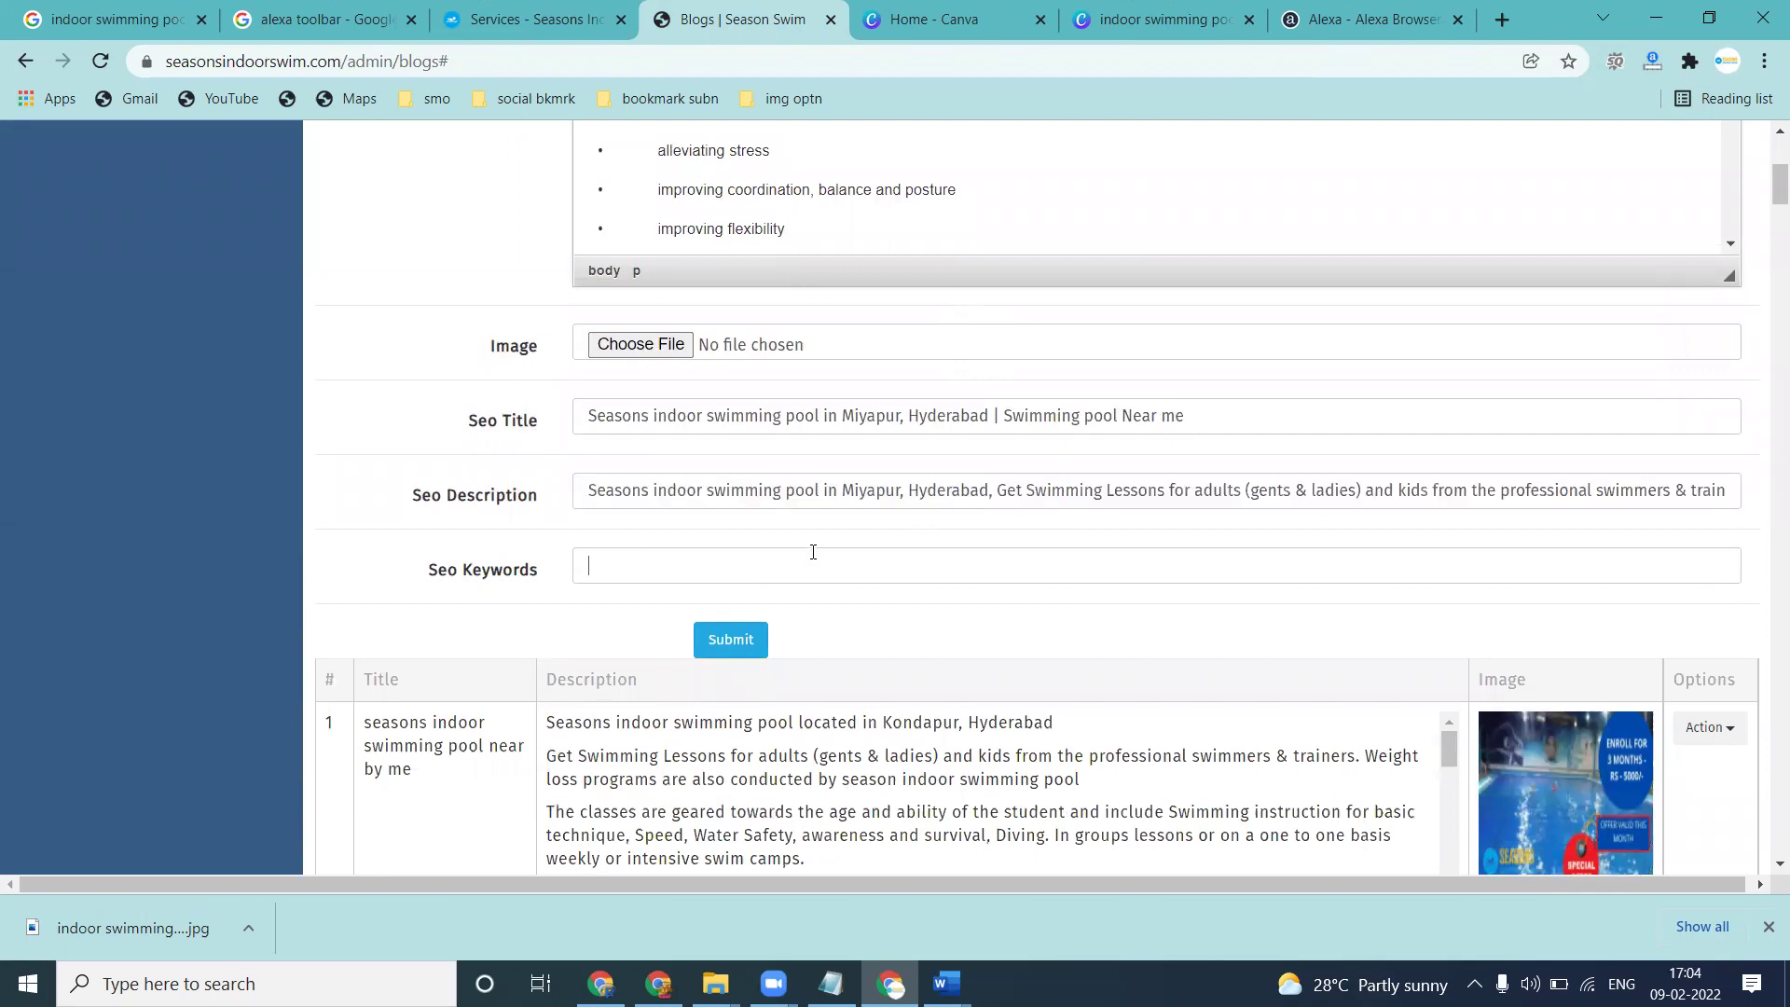
pyautogui.hotkey('ctrl', 'v')
# Insert "in miyapur," before "near me kondapur" in the second paragraph of the blog description
pyautogui.scroll(5, 823, 599)
pyautogui.scroll(3, 934, 524)
pyautogui.scroll(5, 935, 524)
pyautogui.click(1099, 580)
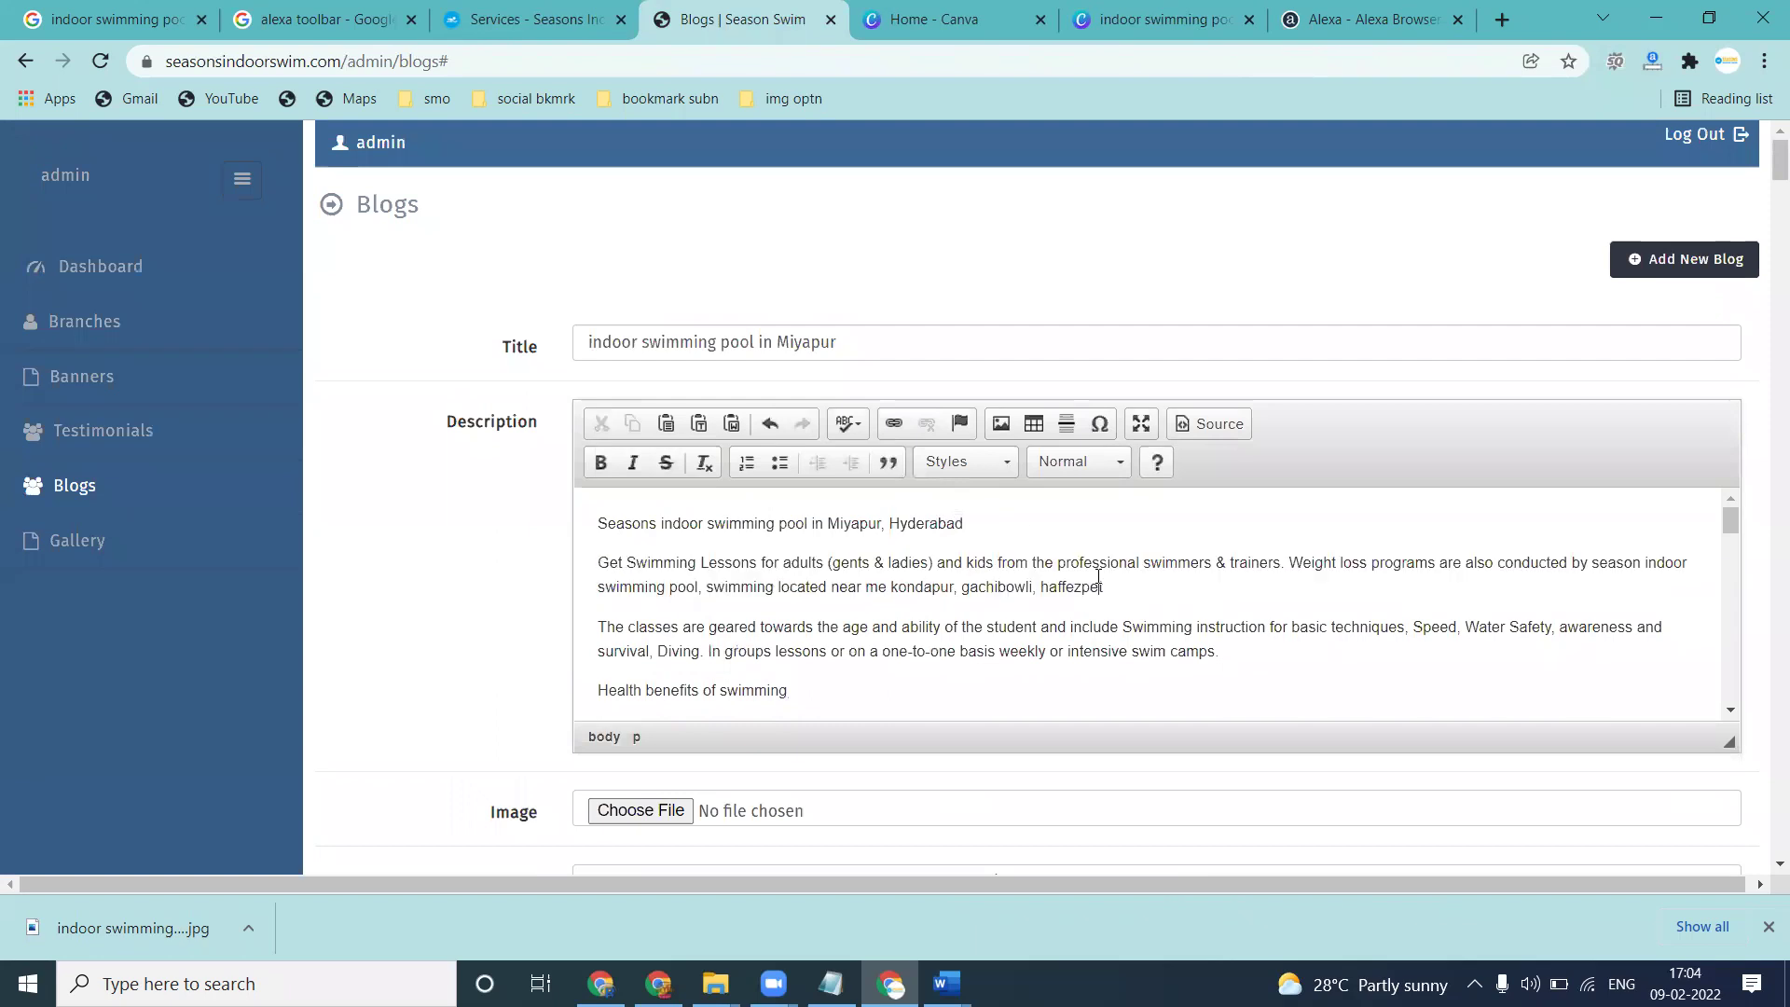
pyautogui.click(833, 587)
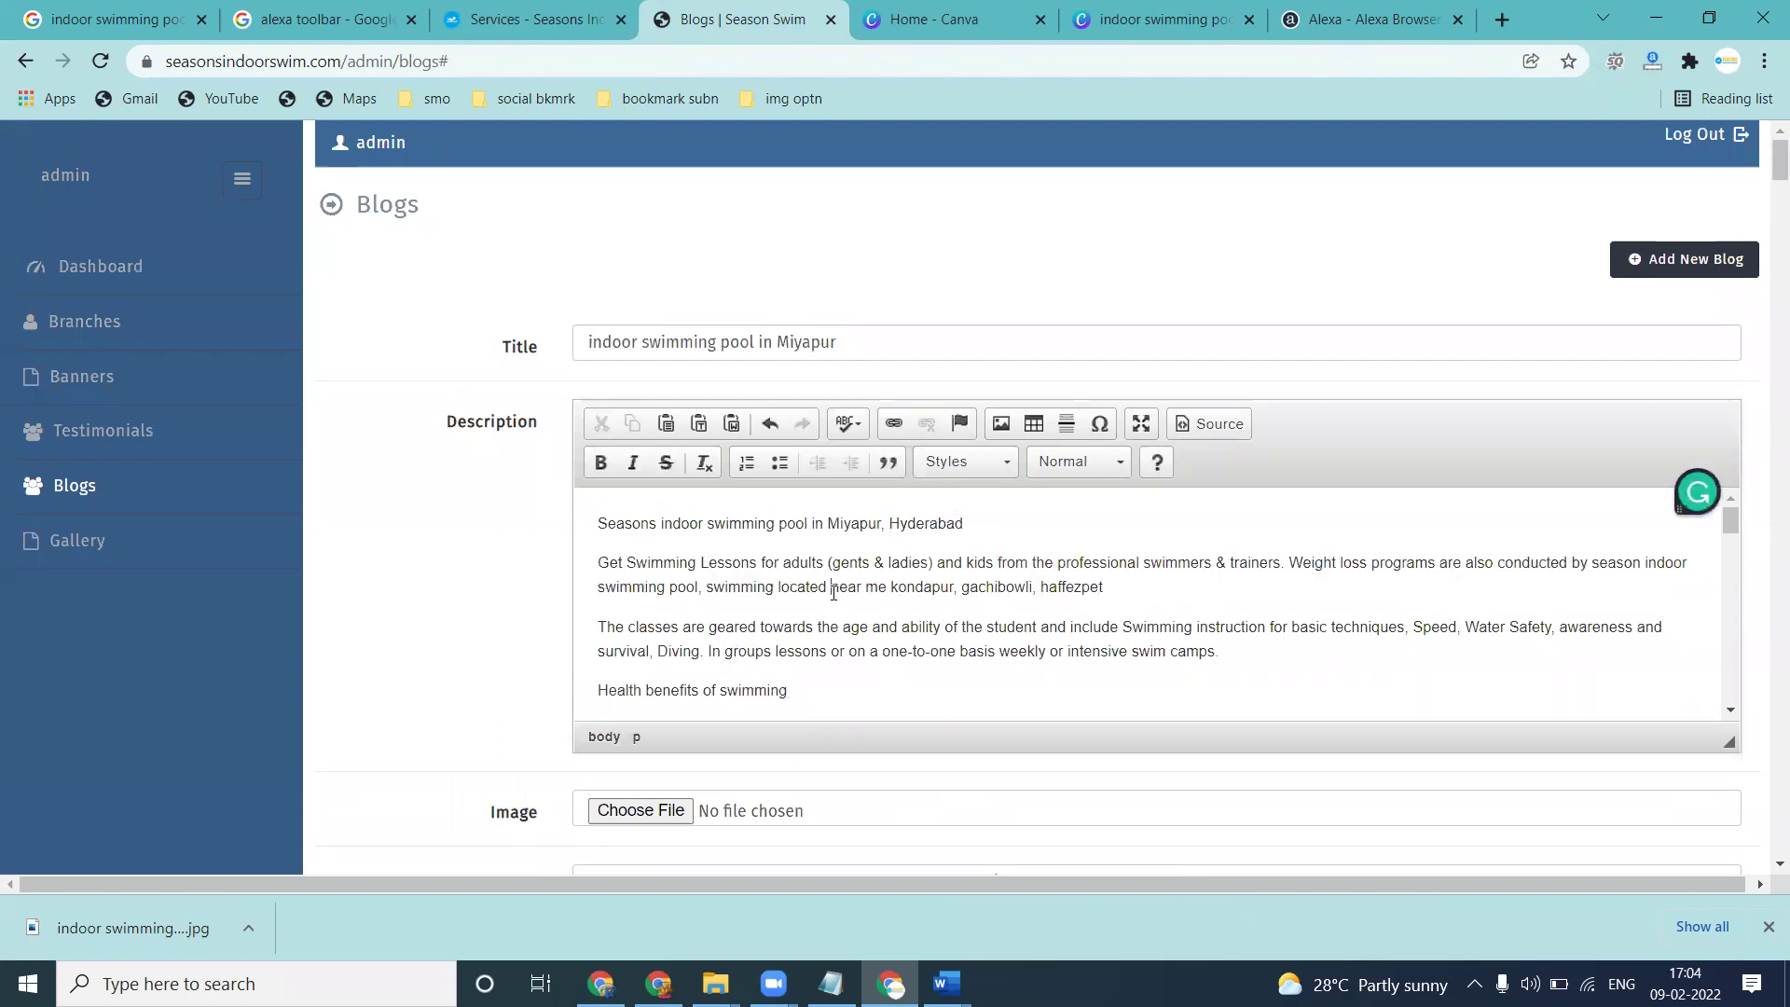
pyautogui.write('in miyap')
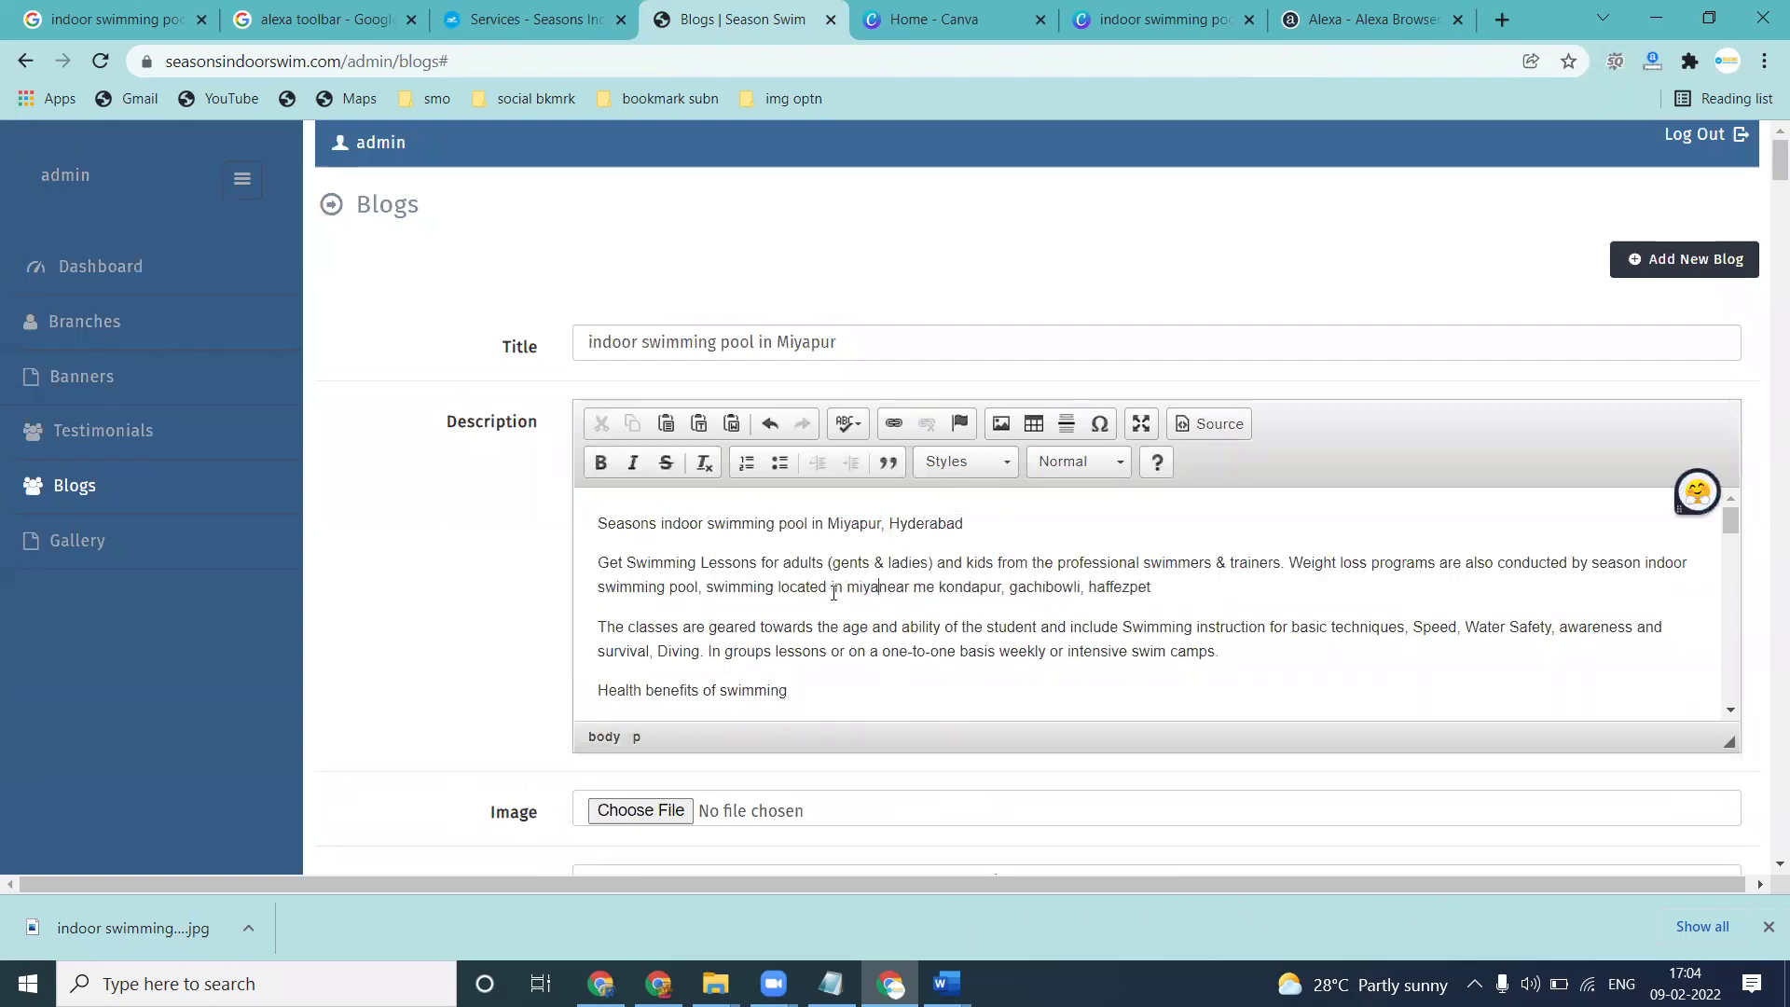
pyautogui.write('ur,')
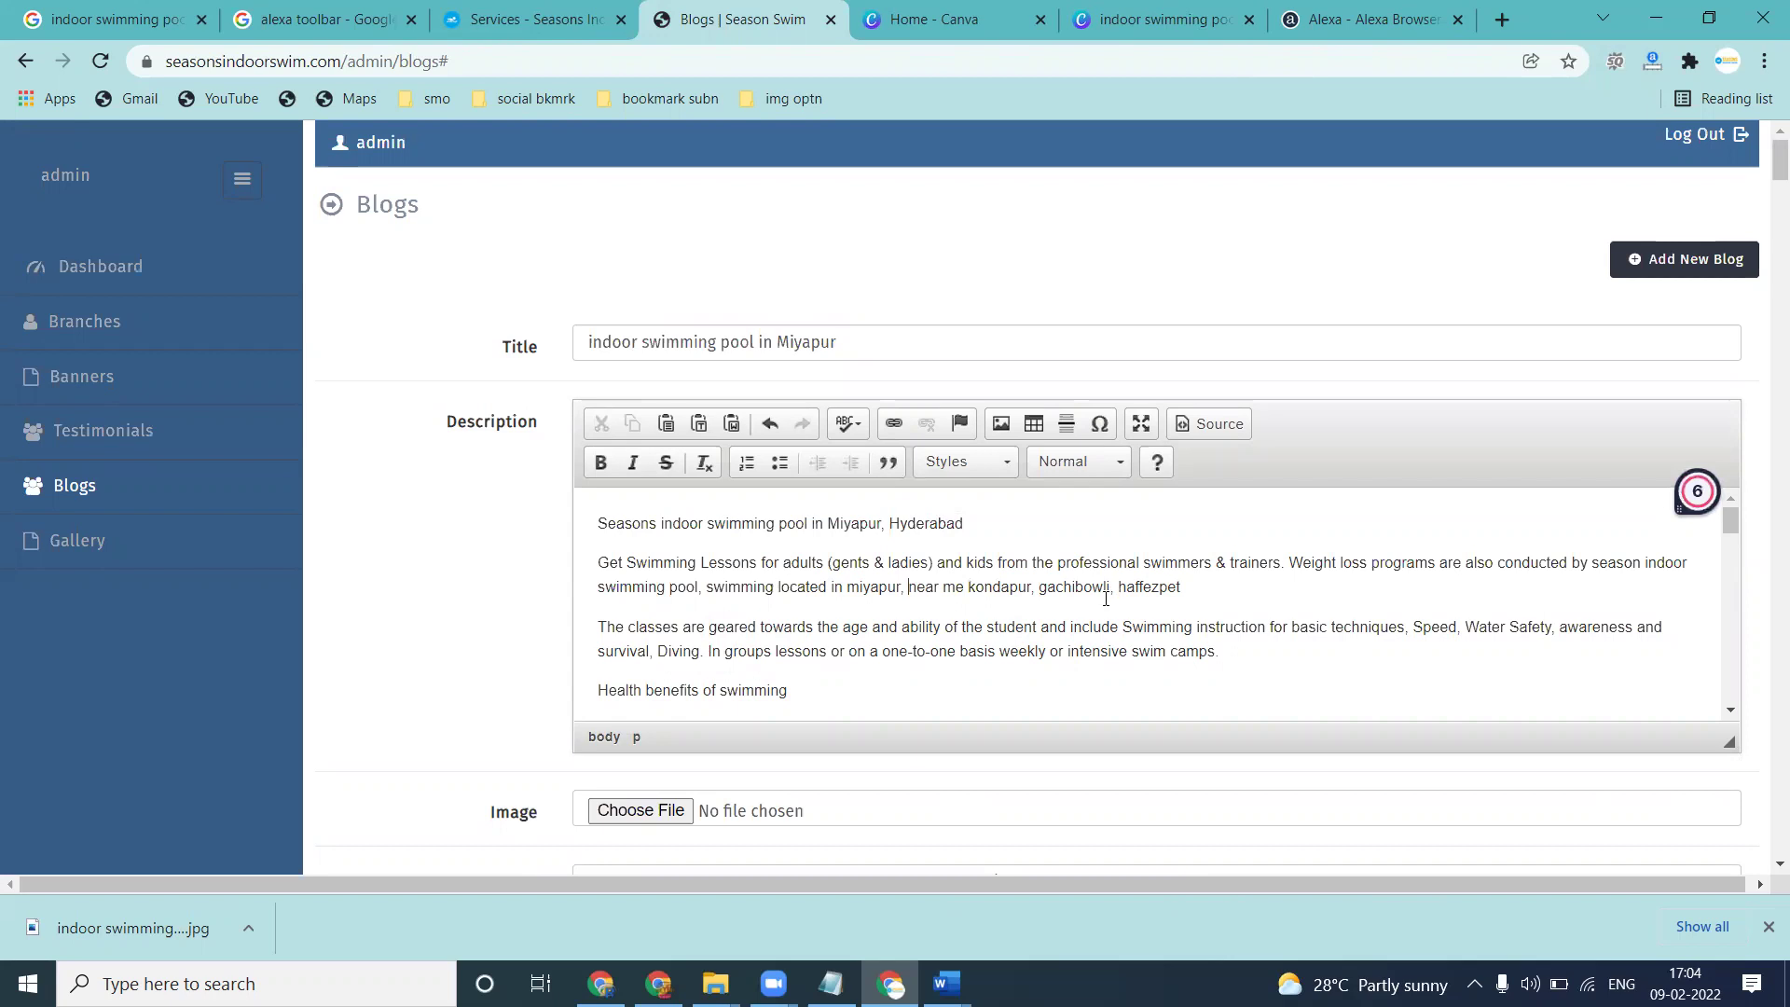
# Attach "indoor swimming pool in Miyapur.jpg" from Downloads as the blog image and review the filled SEO fields
pyautogui.scroll(-5, 836, 566)
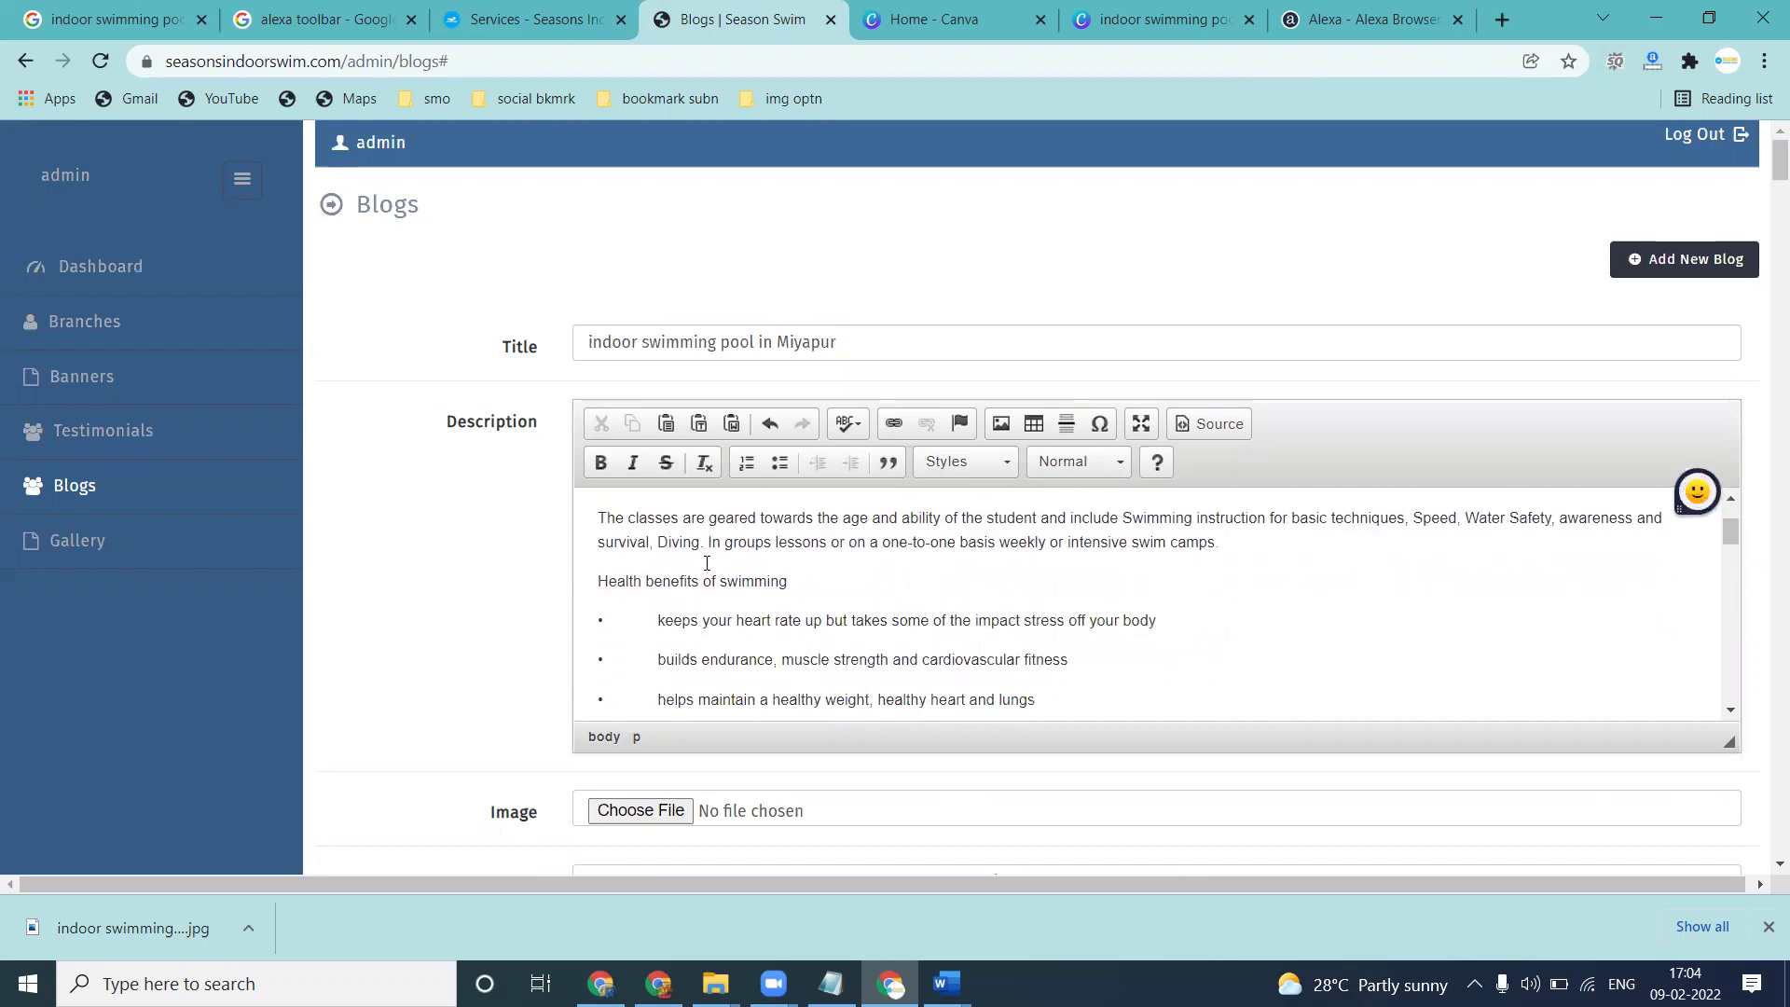
pyautogui.tripleClick(677, 338)
pyautogui.click(624, 810)
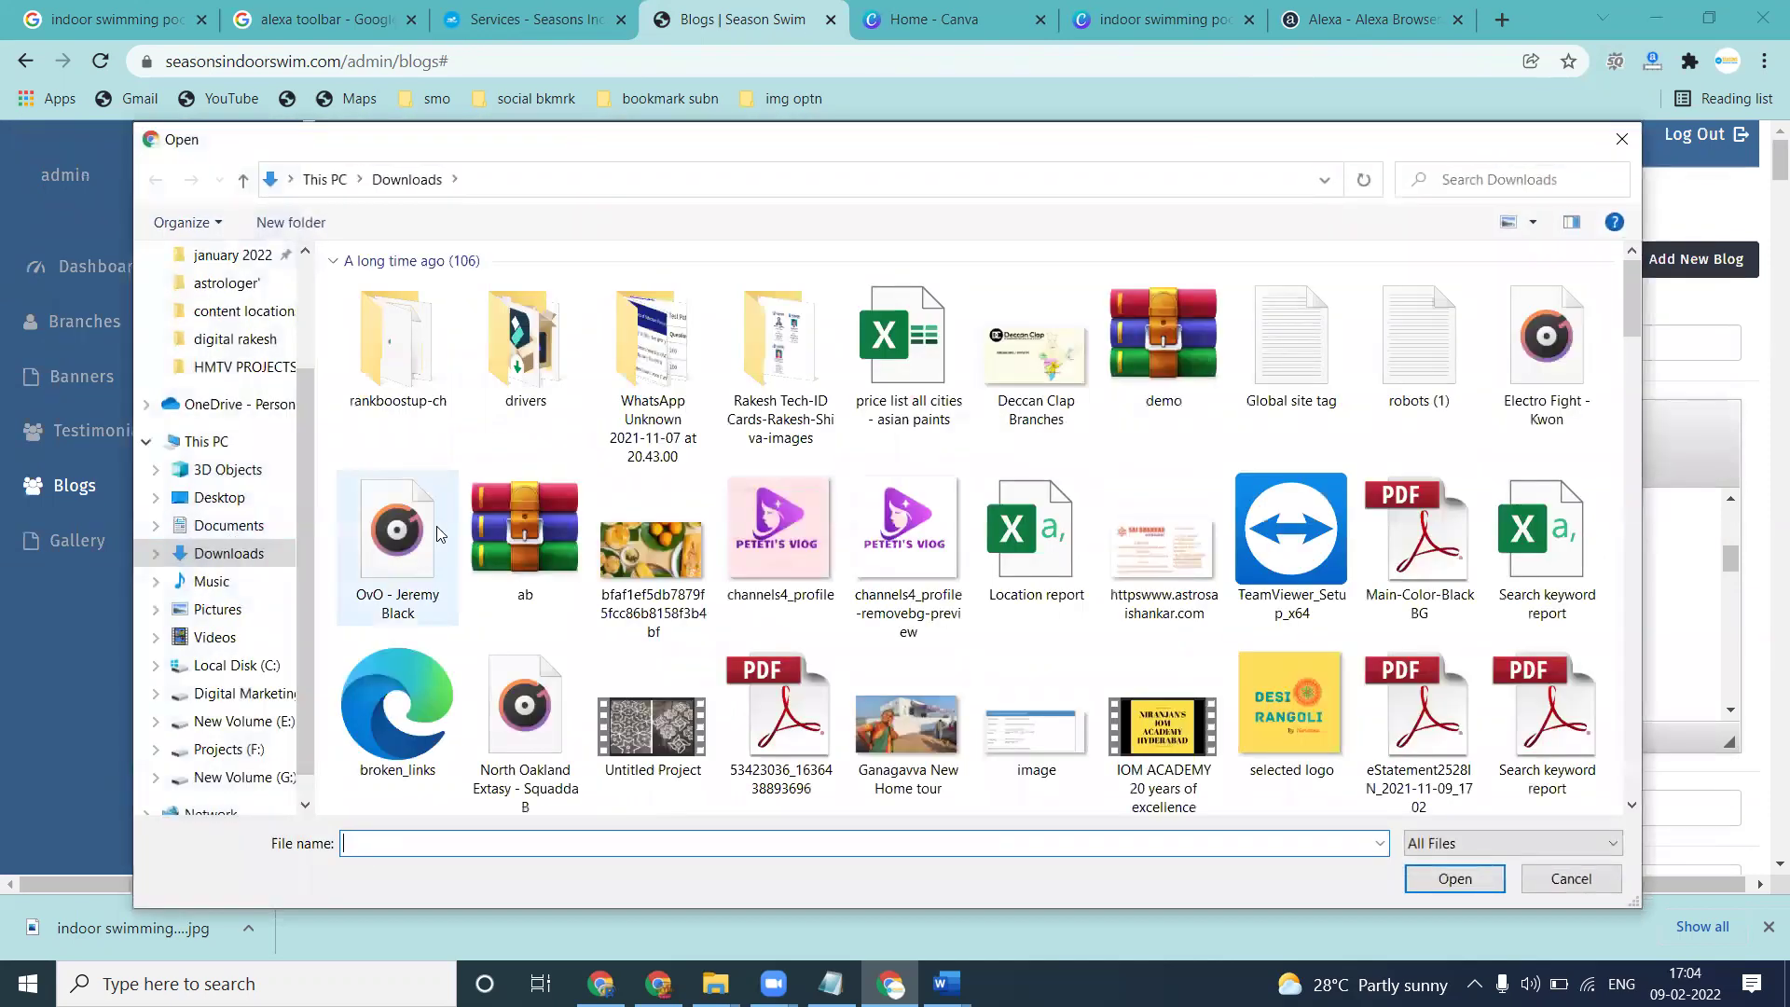
pyautogui.scroll(-15, 646, 541)
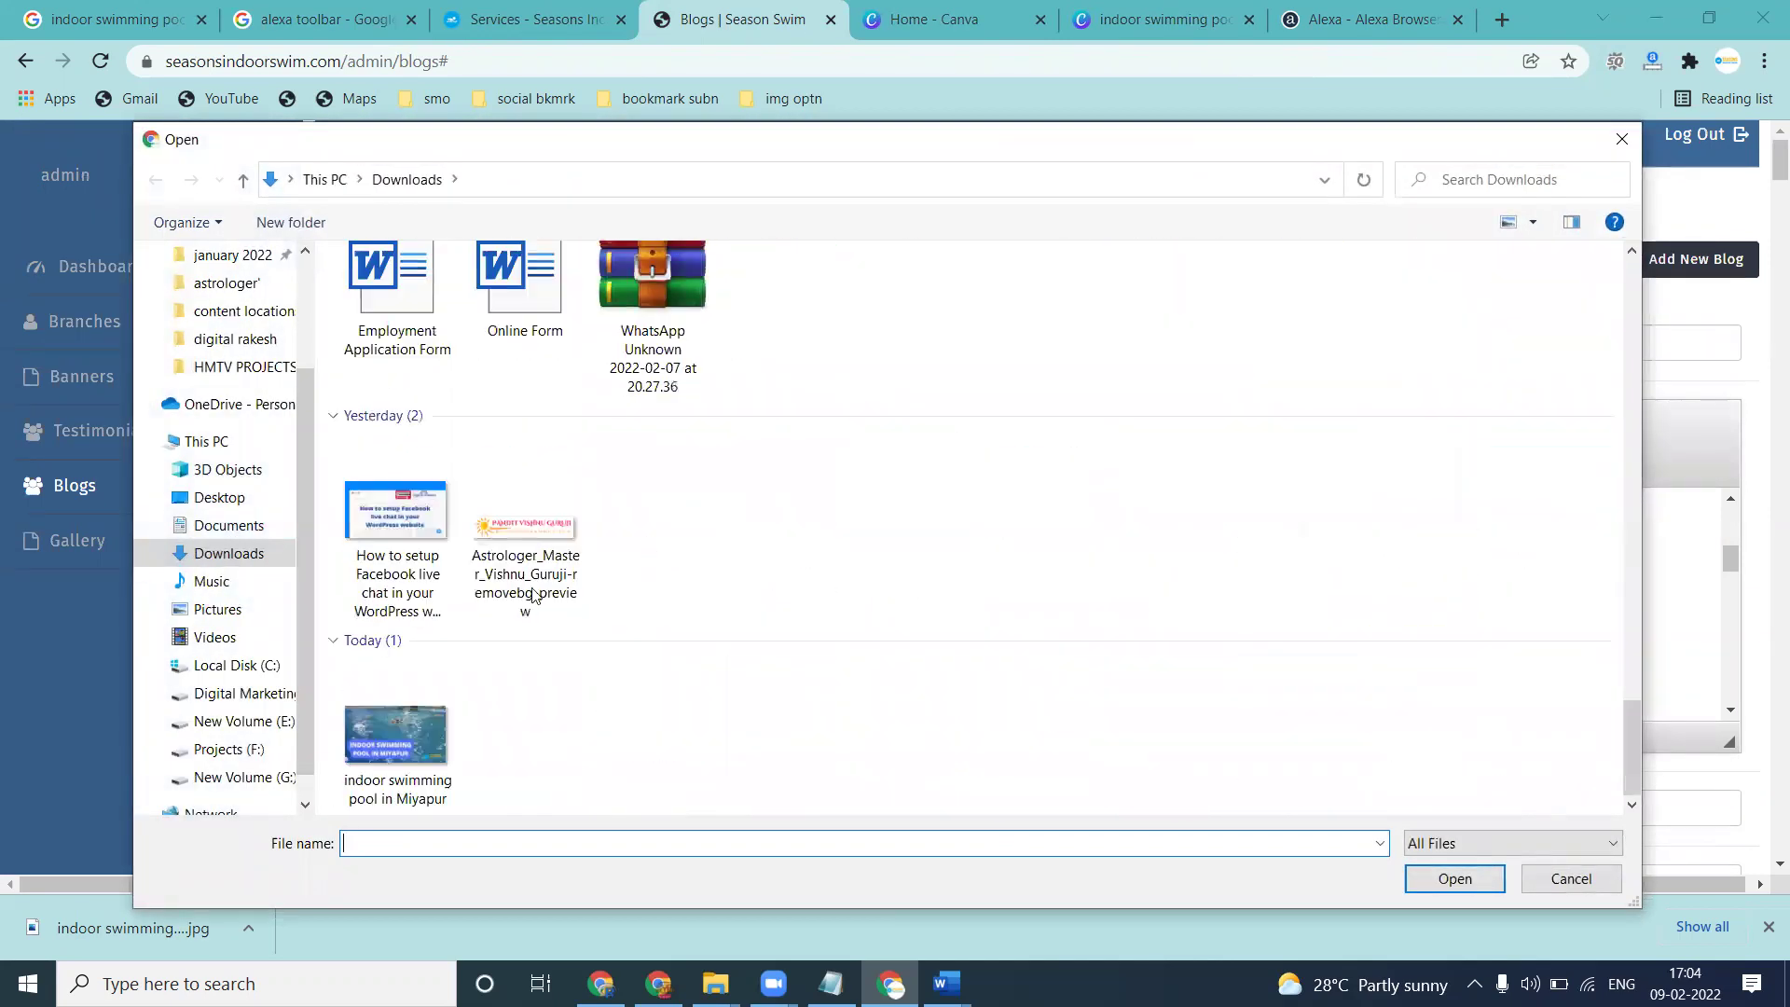
pyautogui.doubleClick(379, 802)
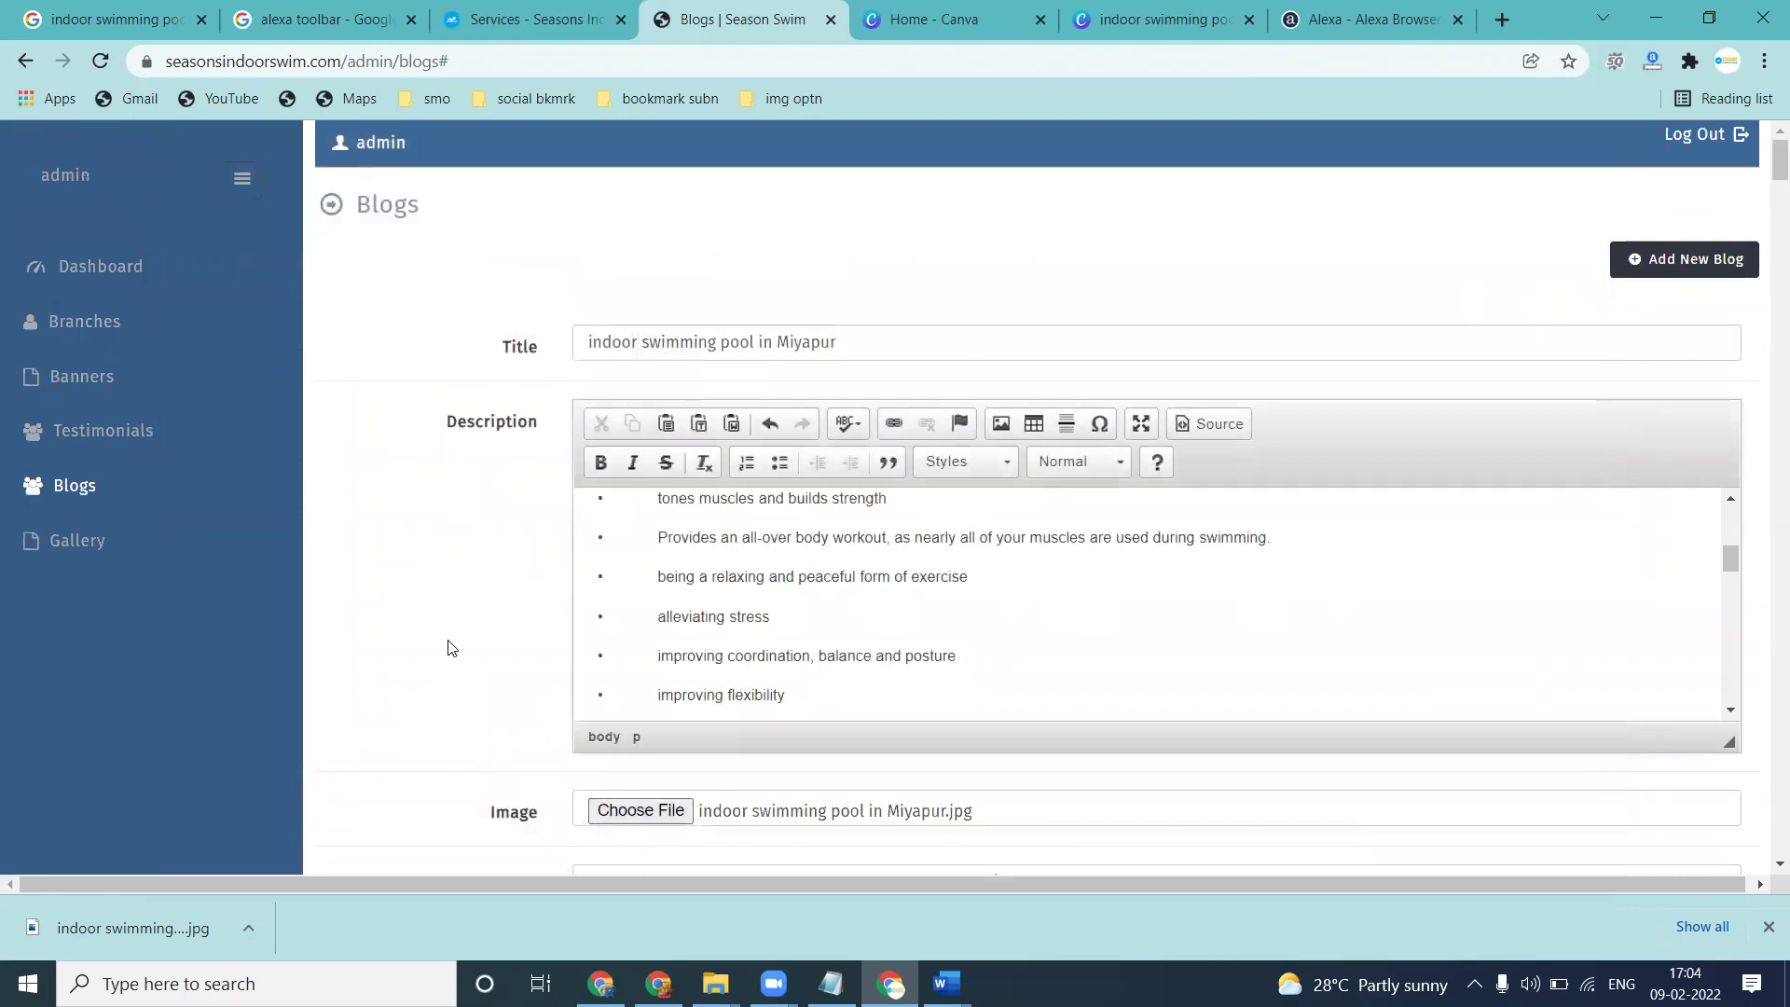
pyautogui.scroll(-3, 449, 645)
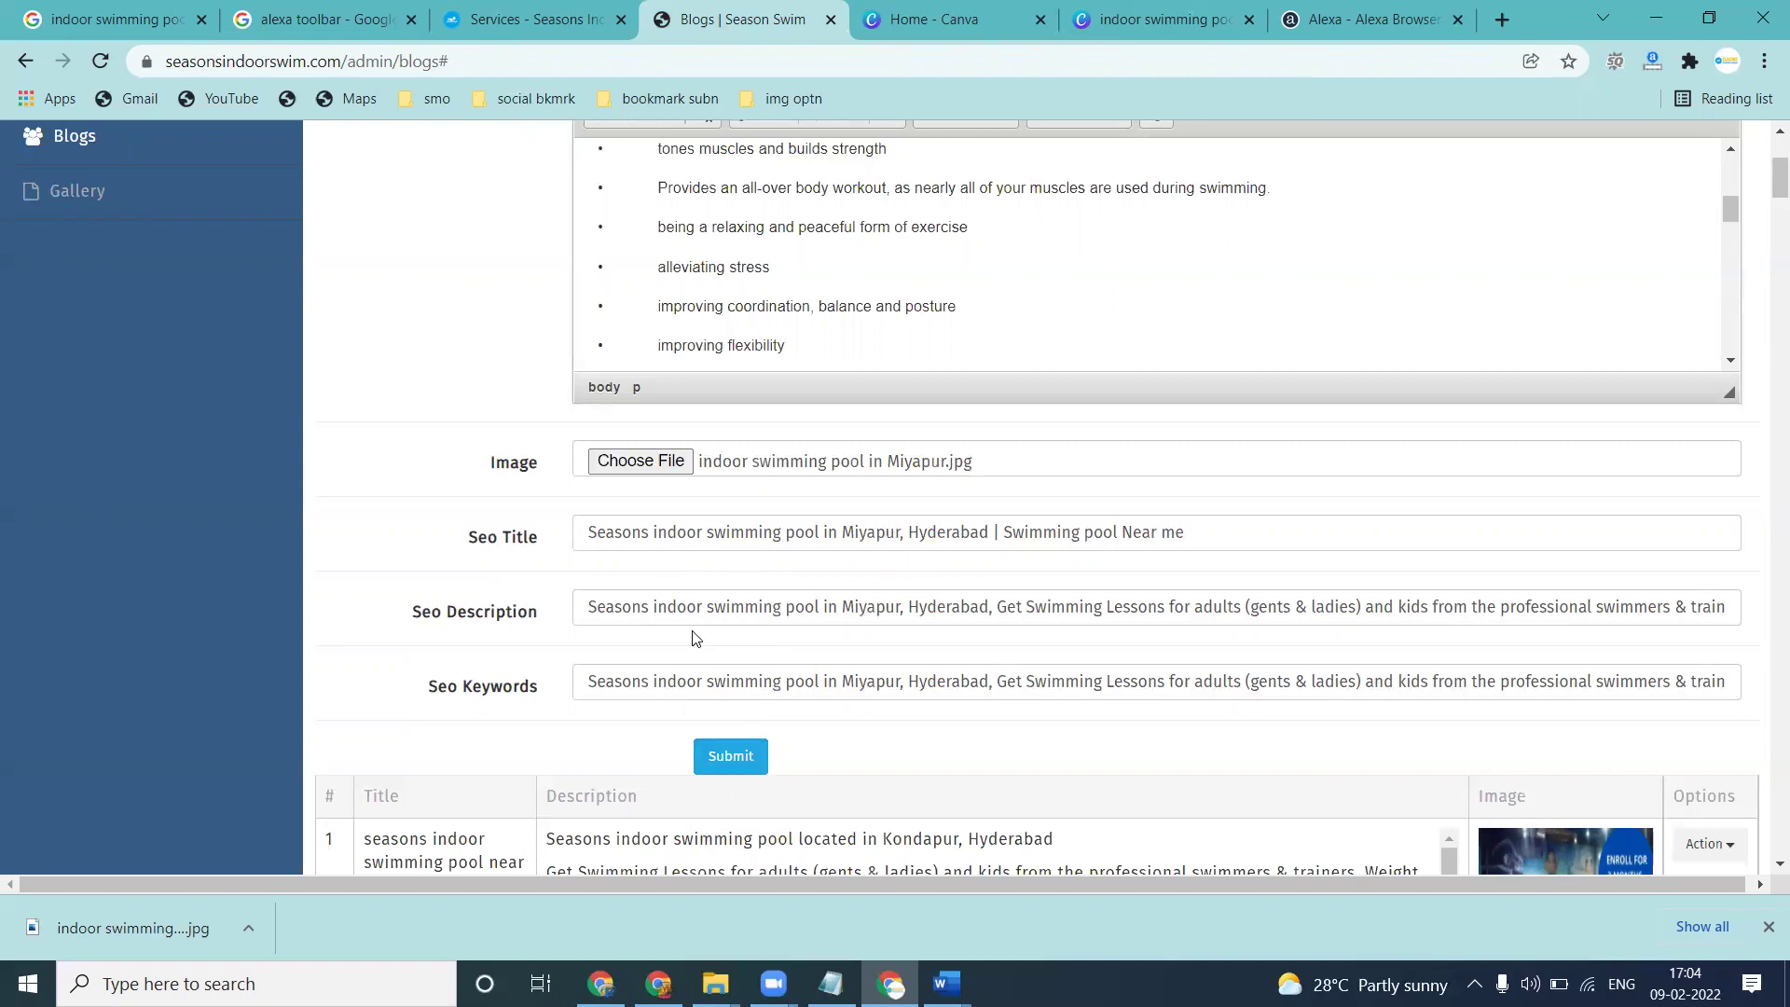
# Replace the first word of the SEO description with "Best" and check its closing list of locations
pyautogui.doubleClick(636, 606)
pyautogui.write('Best')
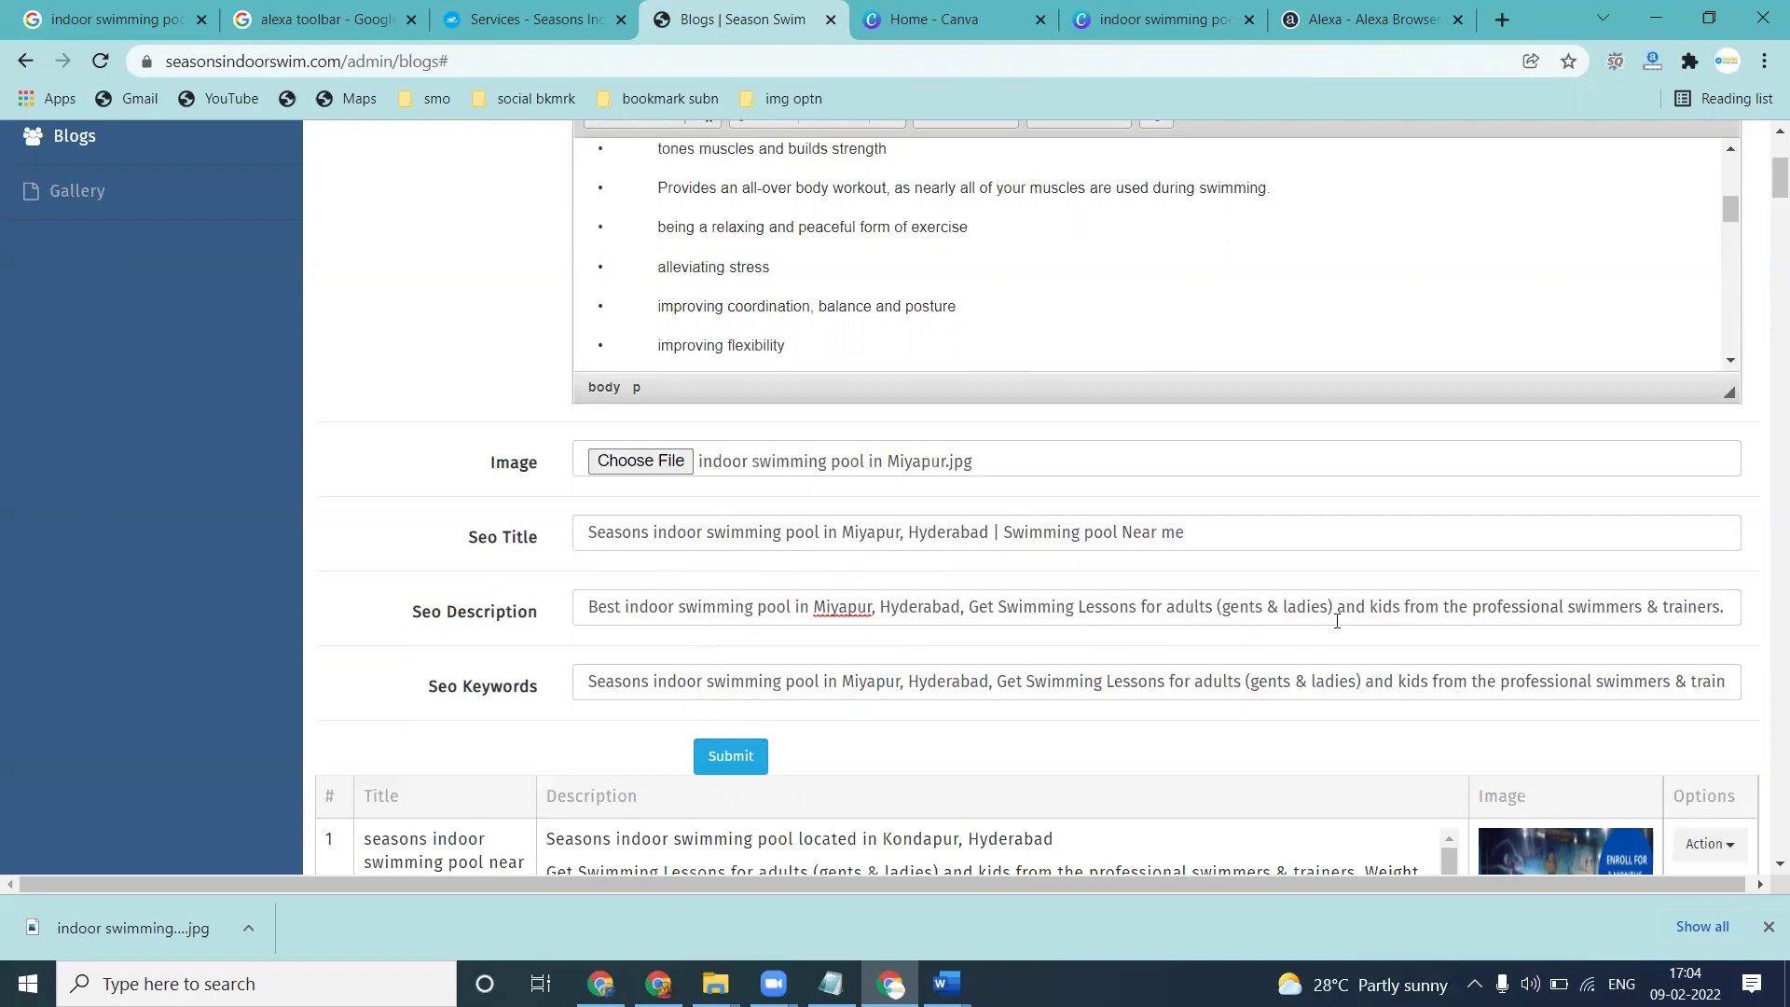
pyautogui.moveTo(1520, 608); pyautogui.dragTo(1727, 615)
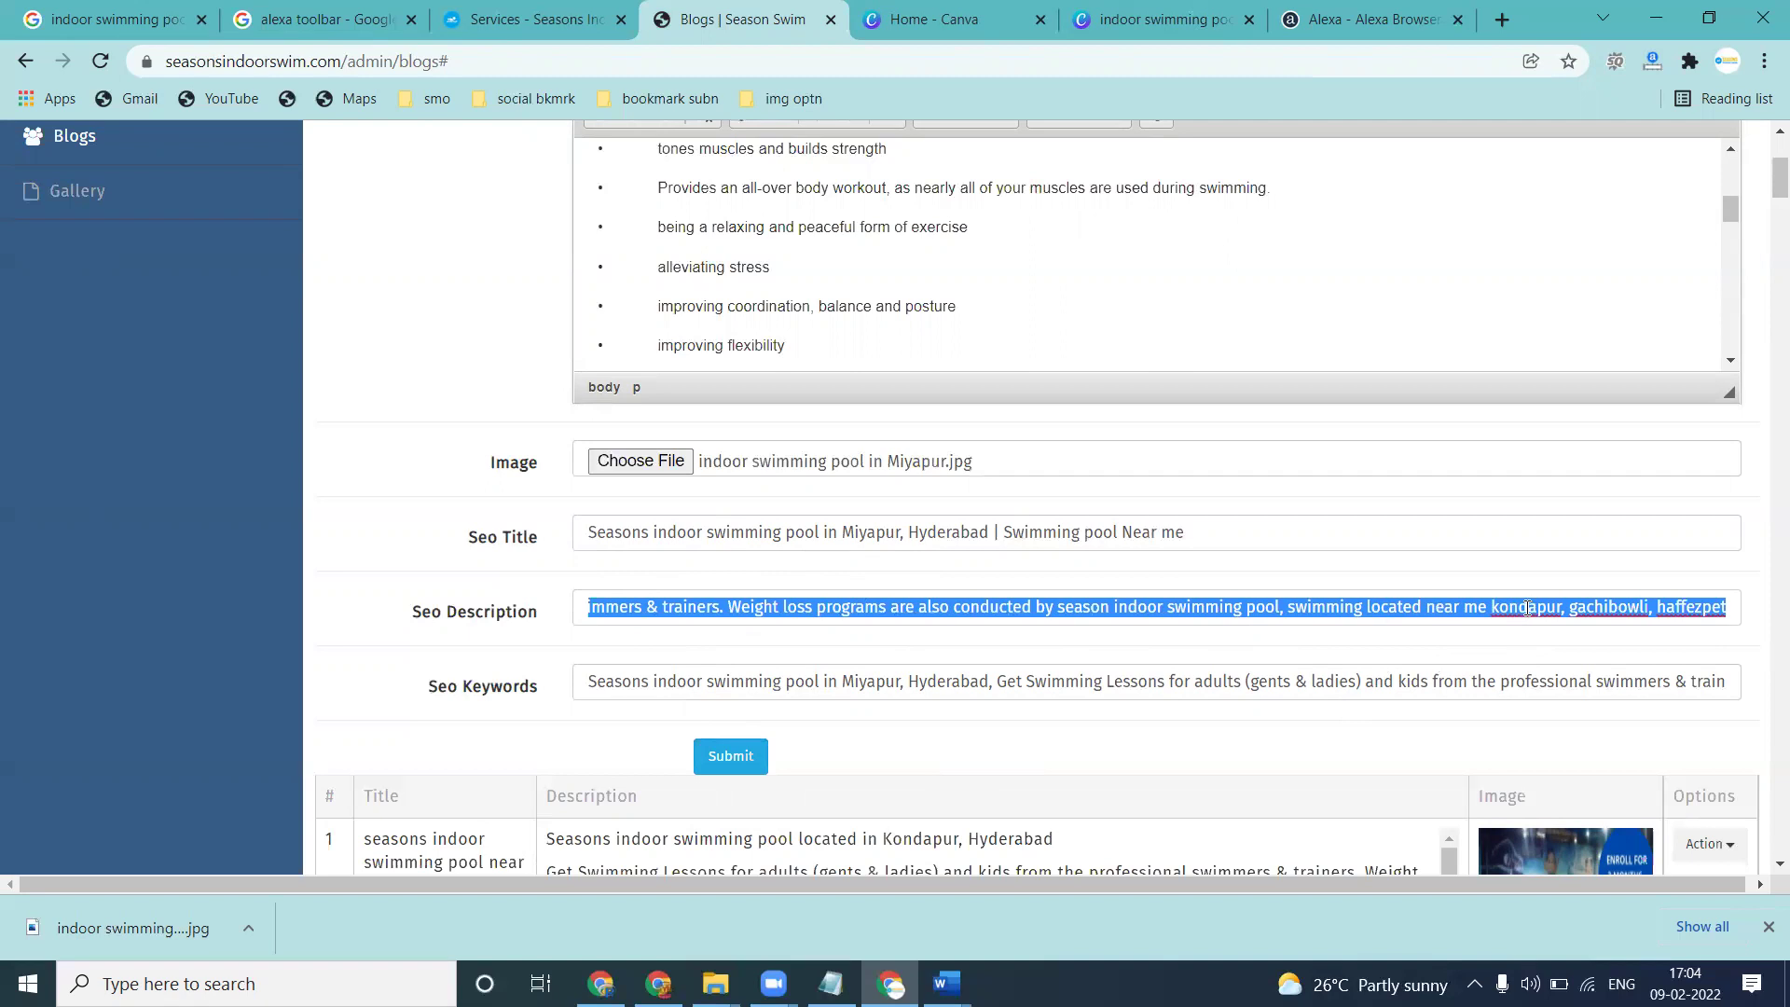
pyautogui.click(968, 623)
pyautogui.moveTo(1453, 618); pyautogui.dragTo(1730, 602)
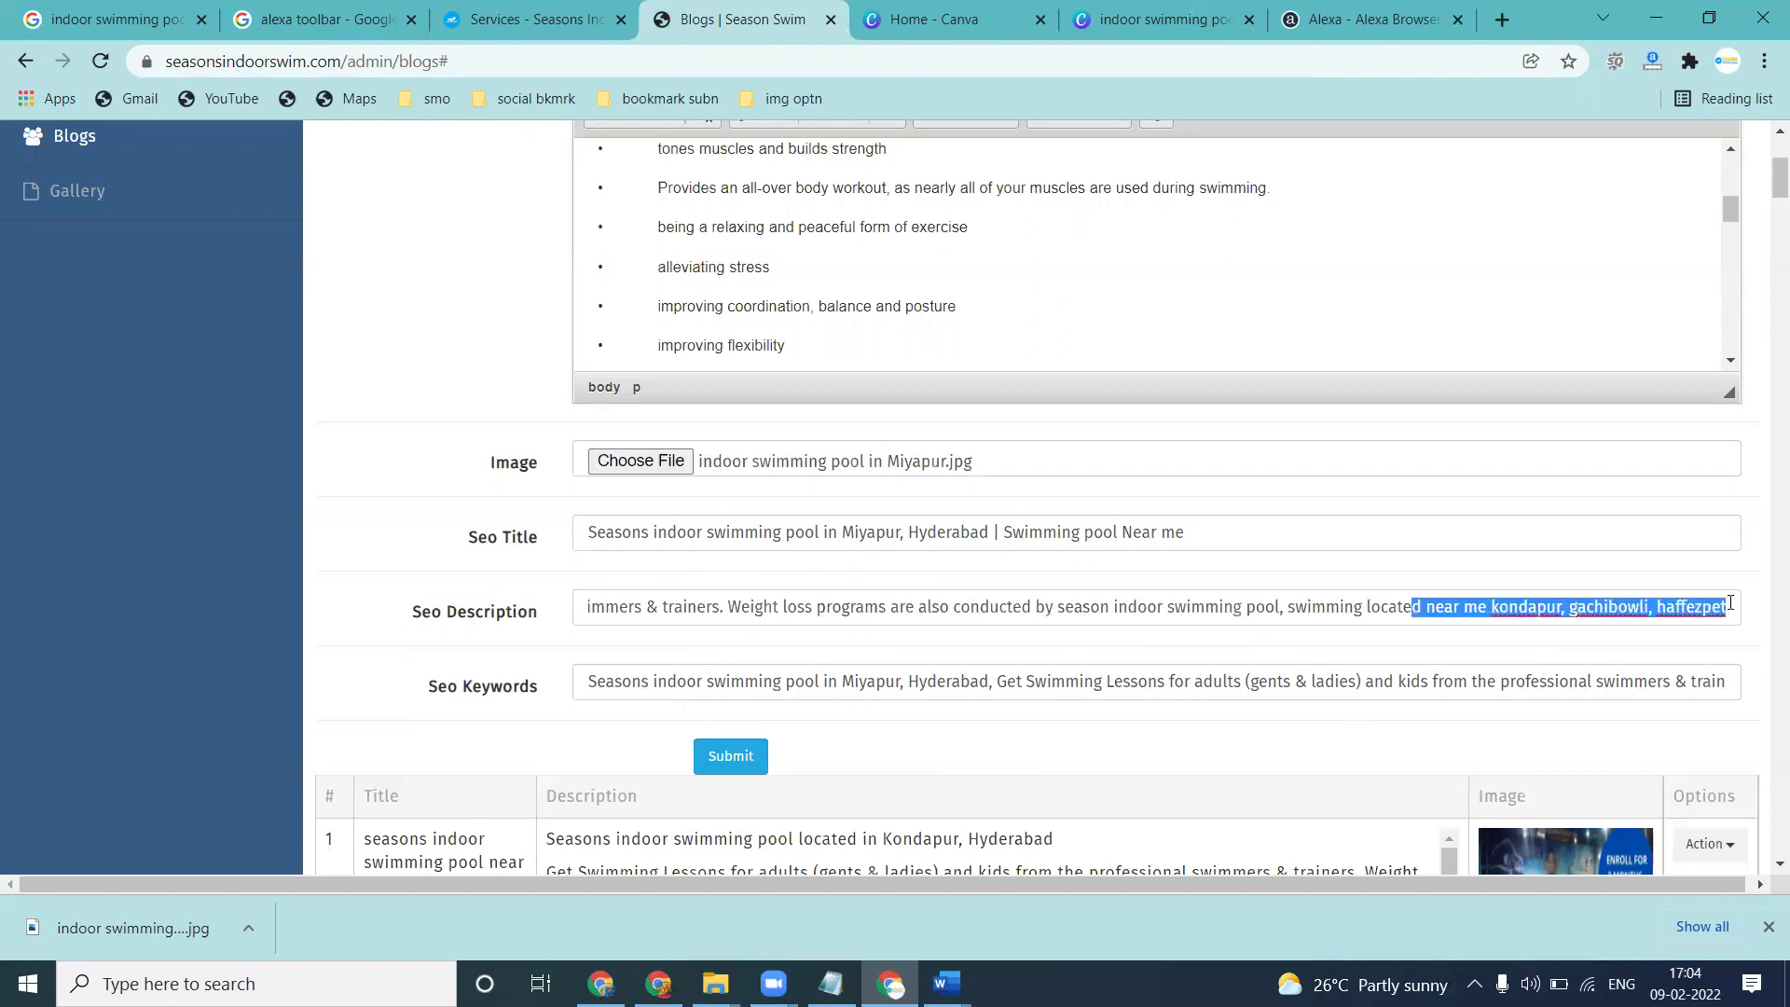
# Replace the SEO description's text from "Get Swimming Lessons" onward with the updated second paragraph of the blog description, including "in miyapur"
pyautogui.scroll(4, 1014, 438)
pyautogui.scroll(4, 1026, 548)
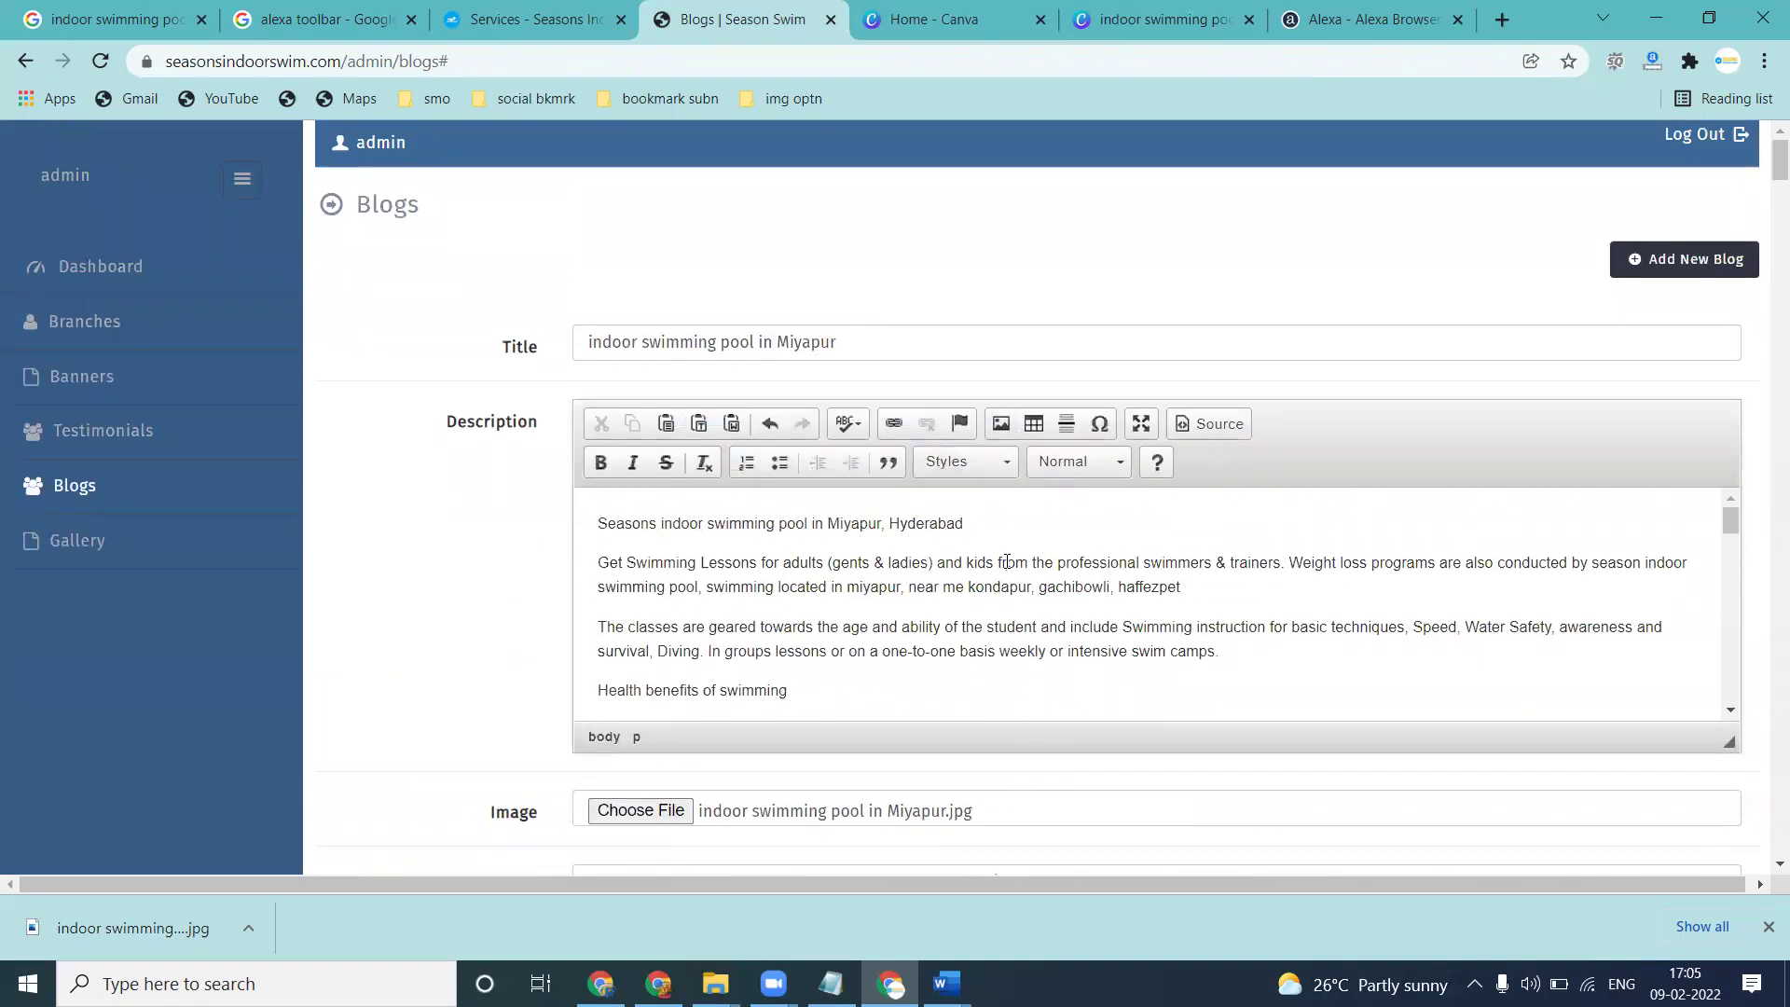
pyautogui.tripleClick(1007, 563)
pyautogui.scroll(-5, 653, 541)
pyautogui.tripleClick(668, 486)
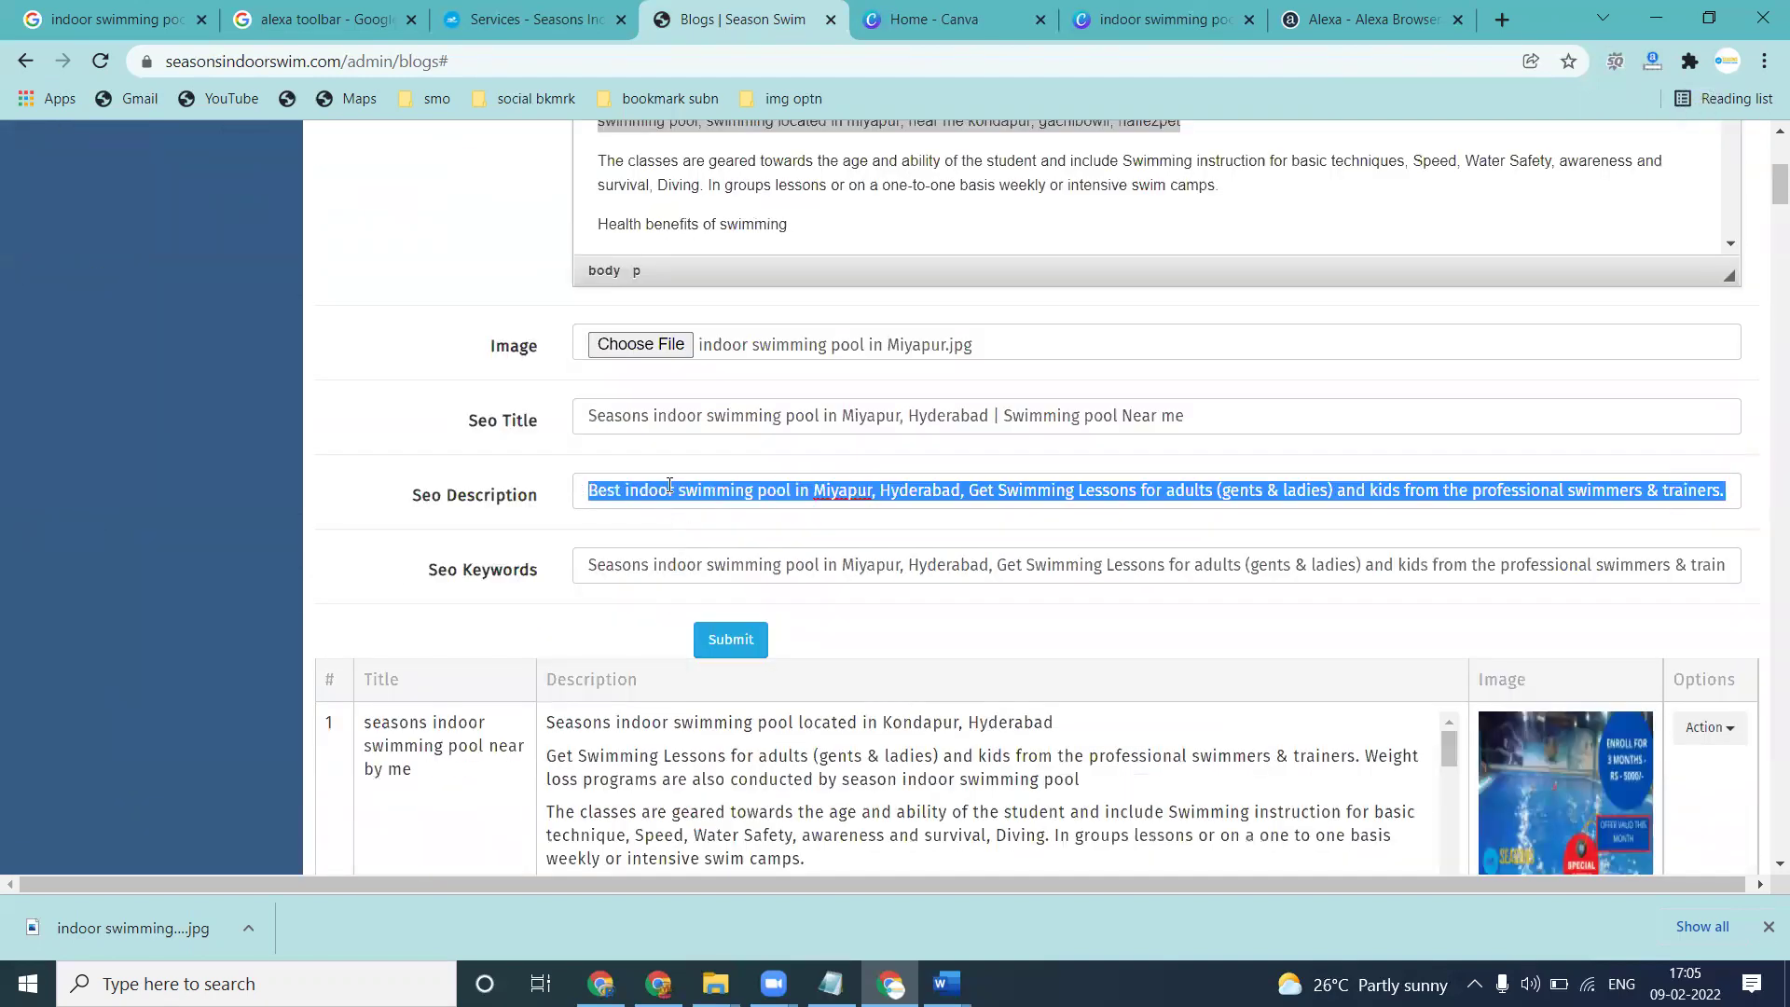
pyautogui.click(1077, 489)
pyautogui.moveTo(982, 483); pyautogui.dragTo(1744, 471)
pyautogui.scroll(1, 746, 522)
pyautogui.click(769, 657)
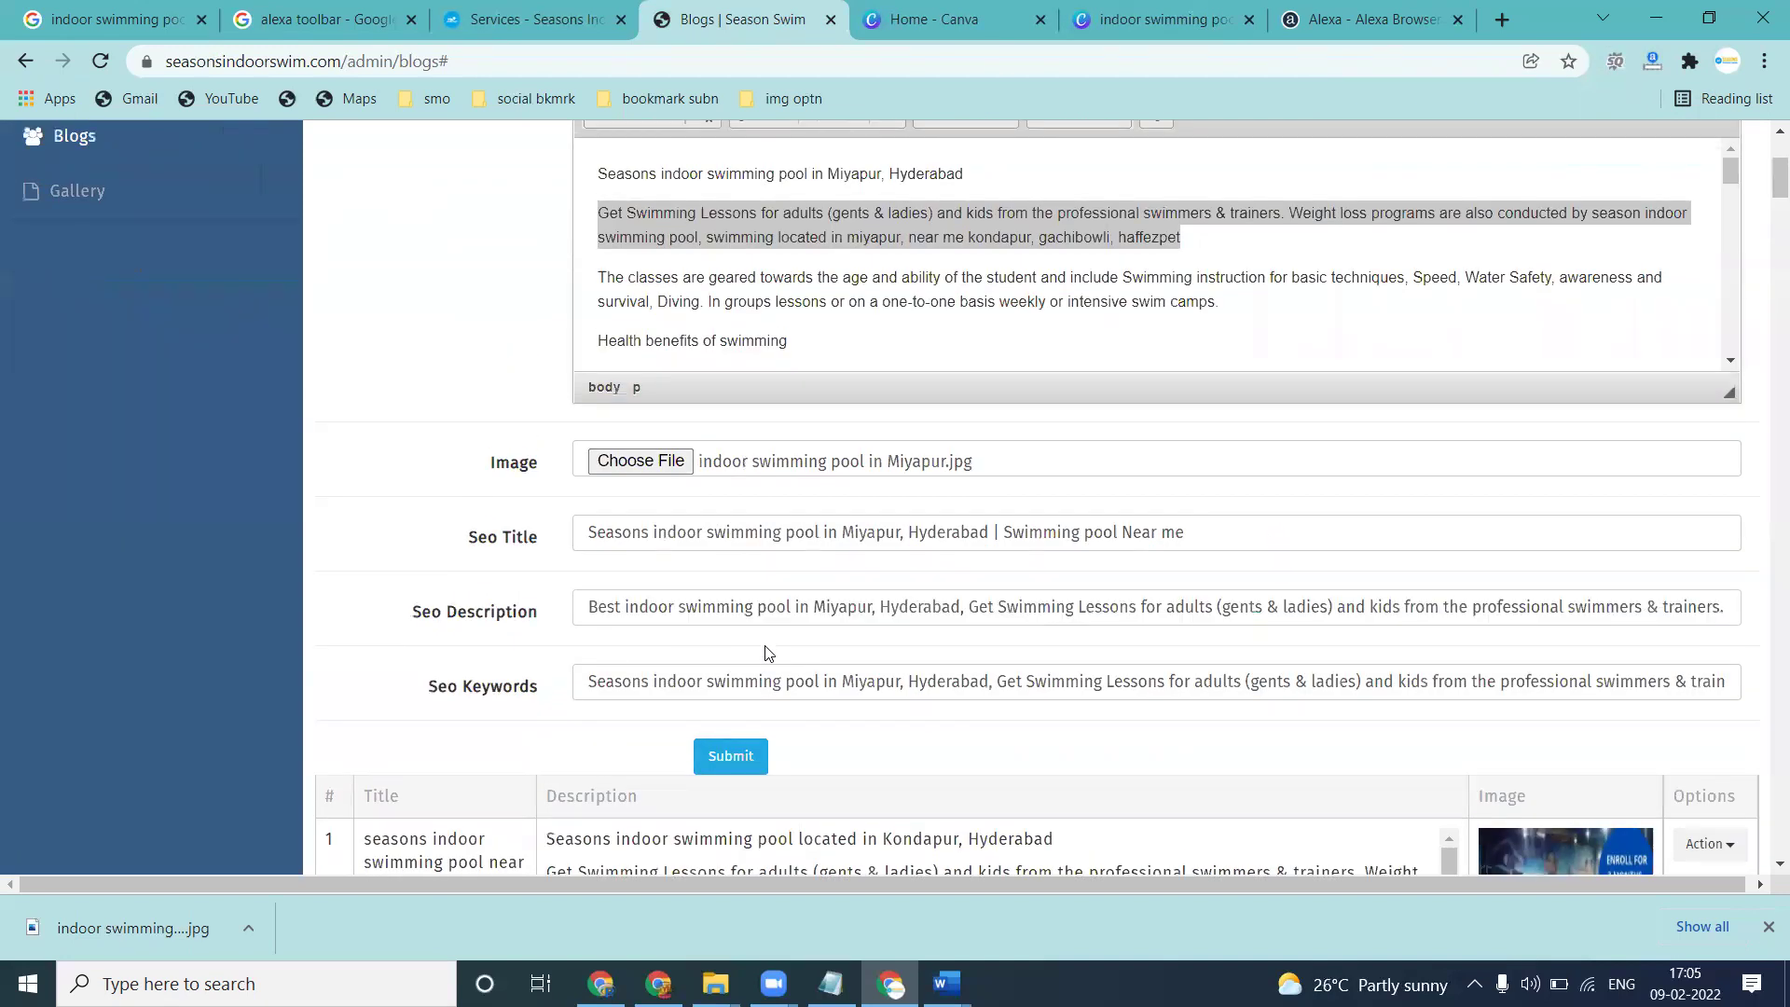
pyautogui.moveTo(969, 606); pyautogui.dragTo(1764, 620)
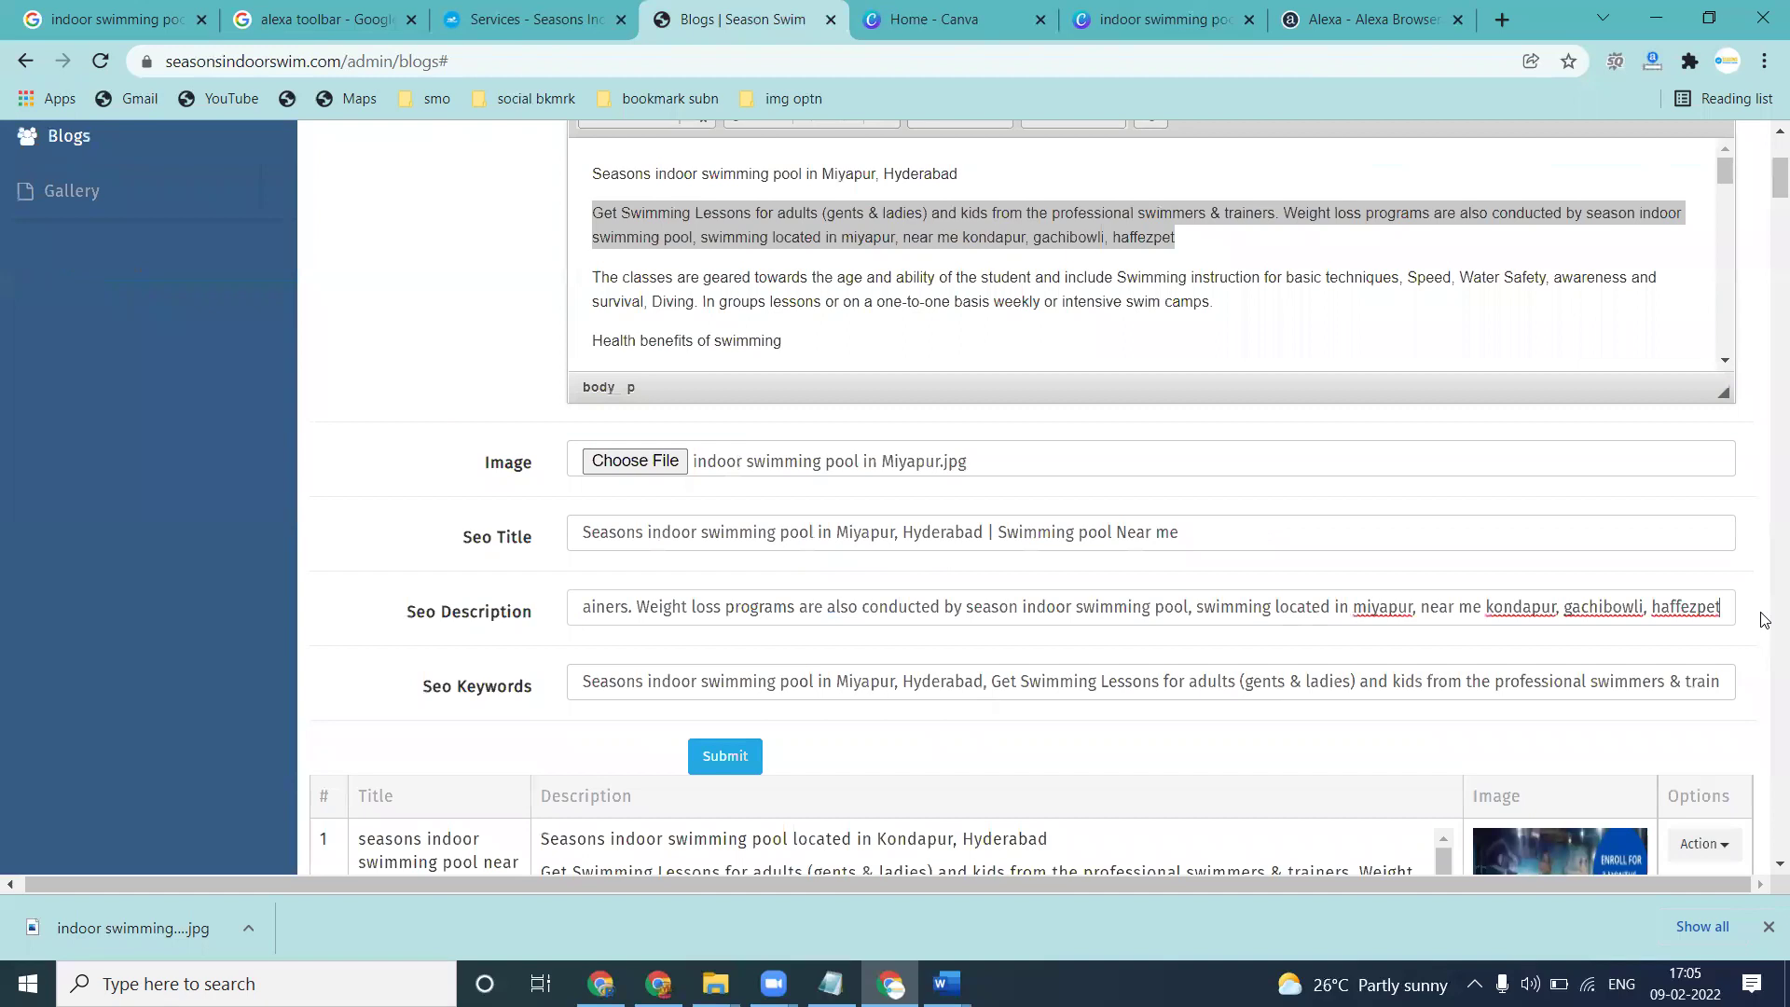
# Replace the SEO keywords with the updated SEO description and delete the word "Get" before "Swimming Lessons"
pyautogui.tripleClick(1117, 692)
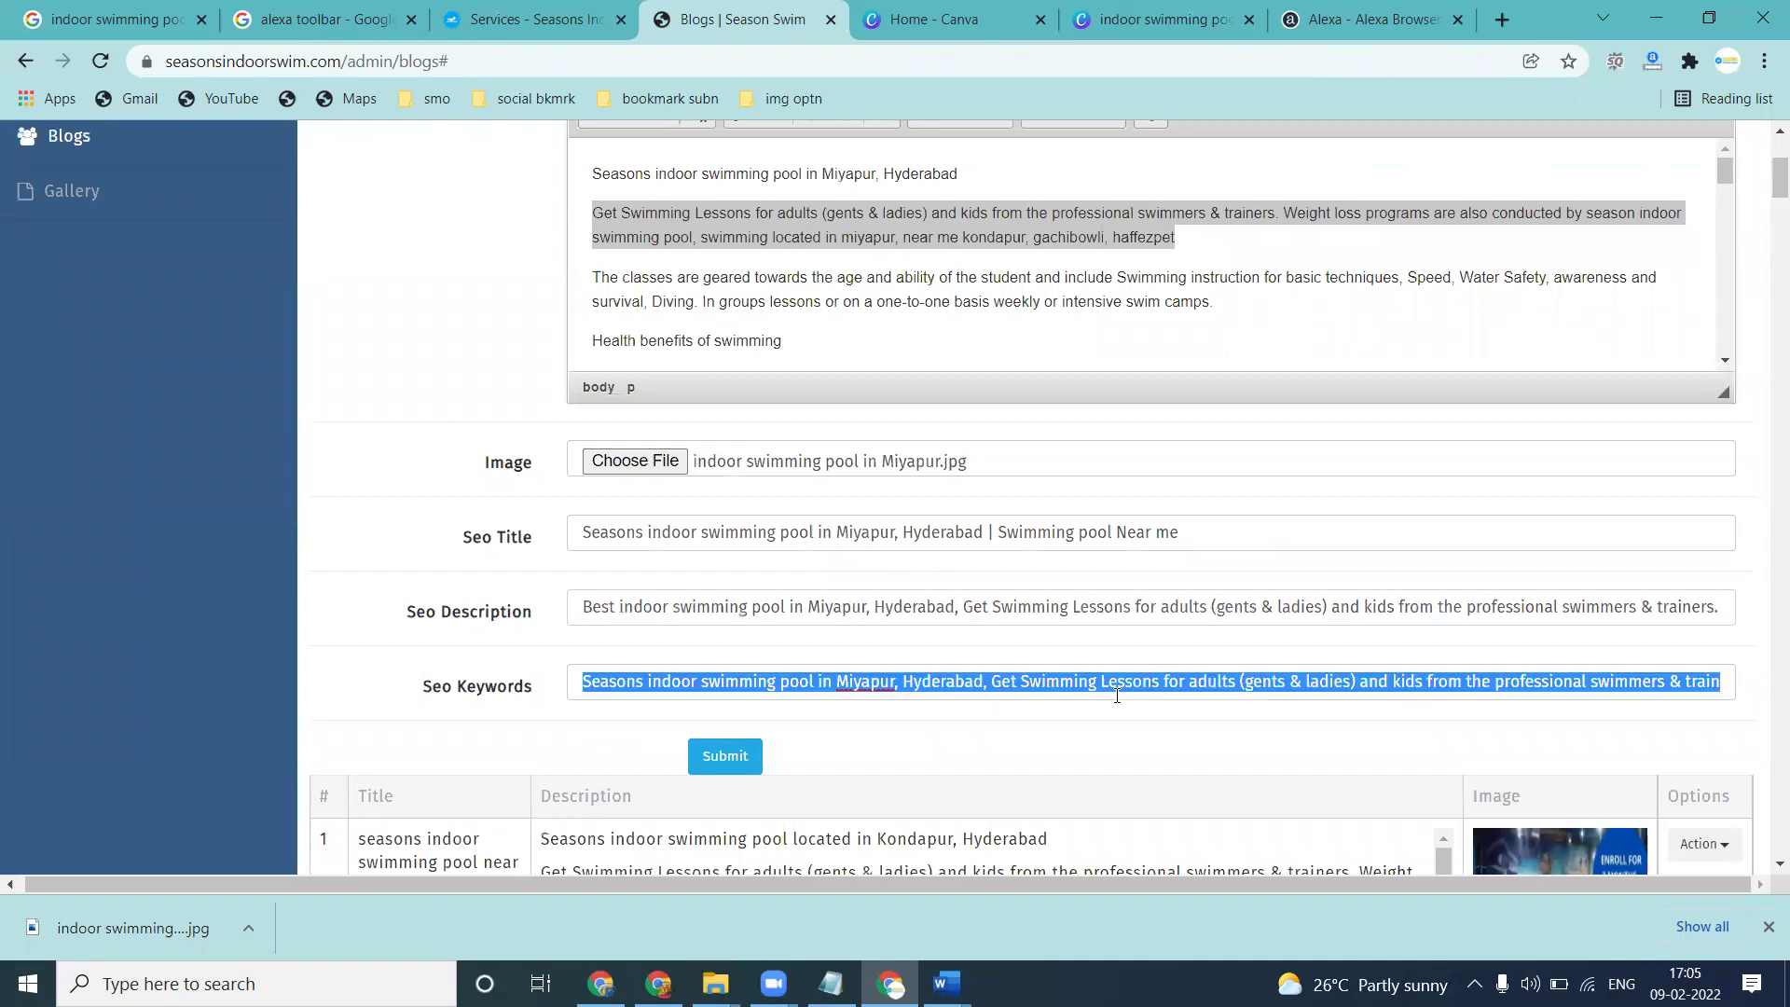
pyautogui.hotkey('ctrl', 'v')
pyautogui.click(988, 725)
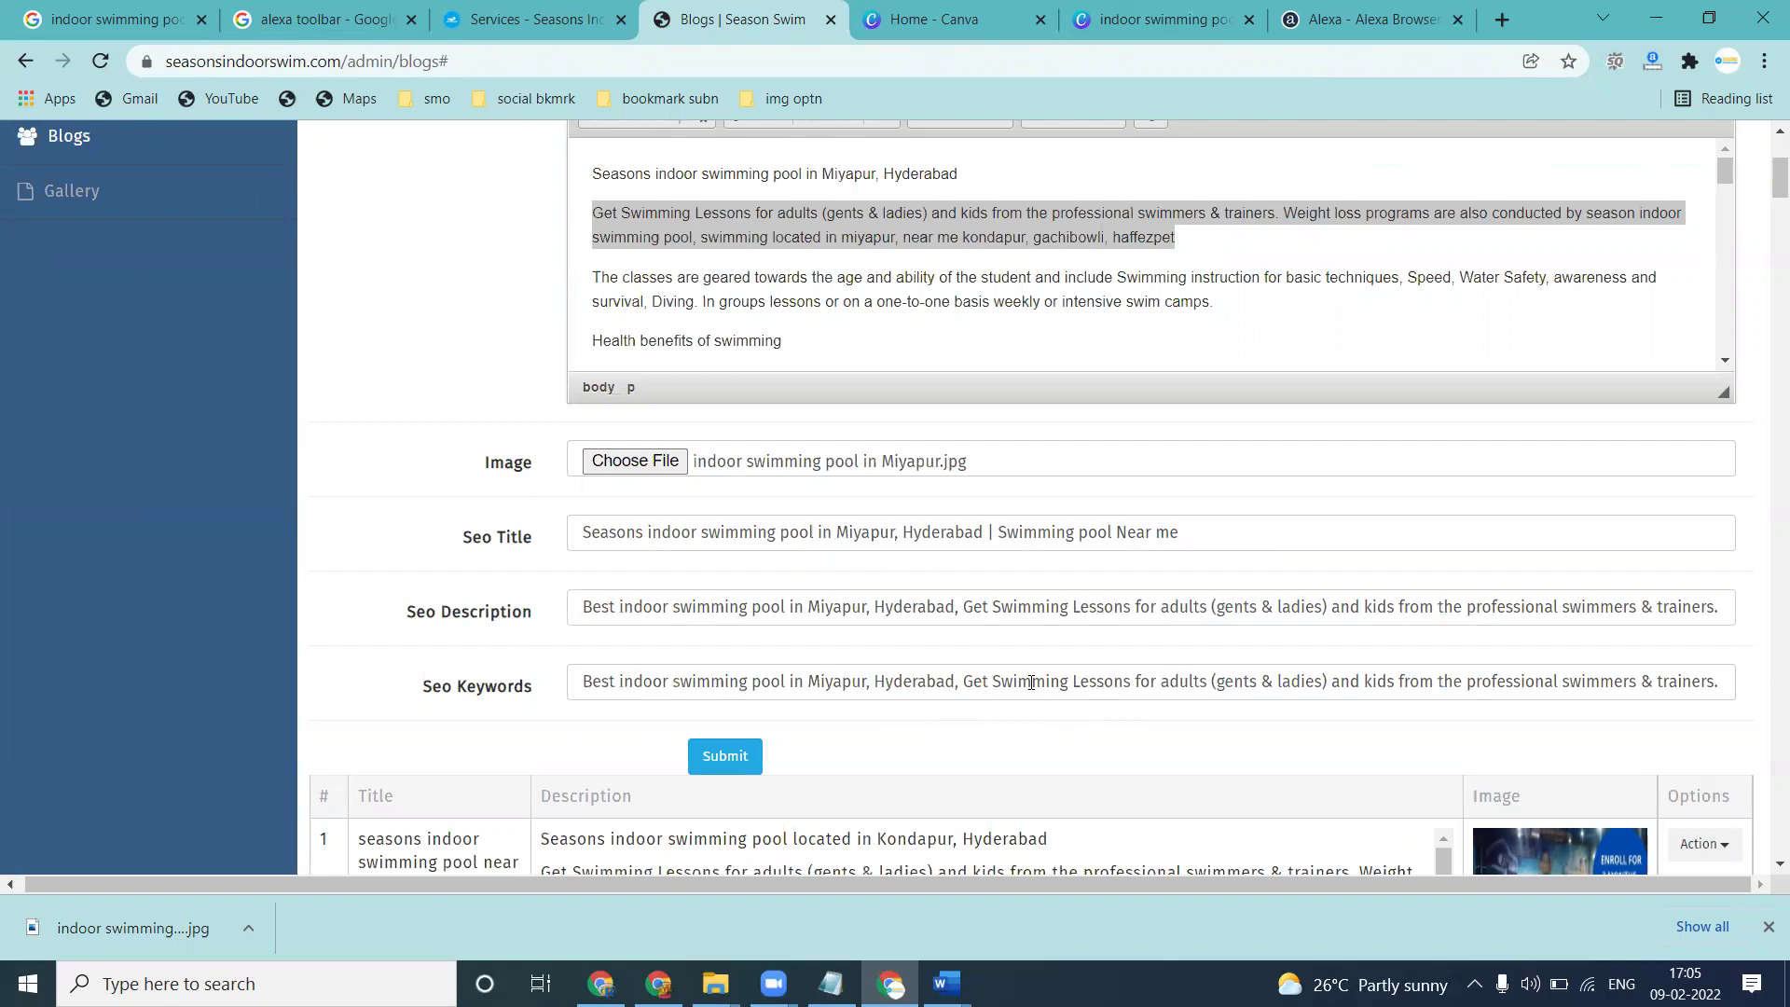
pyautogui.click(988, 682)
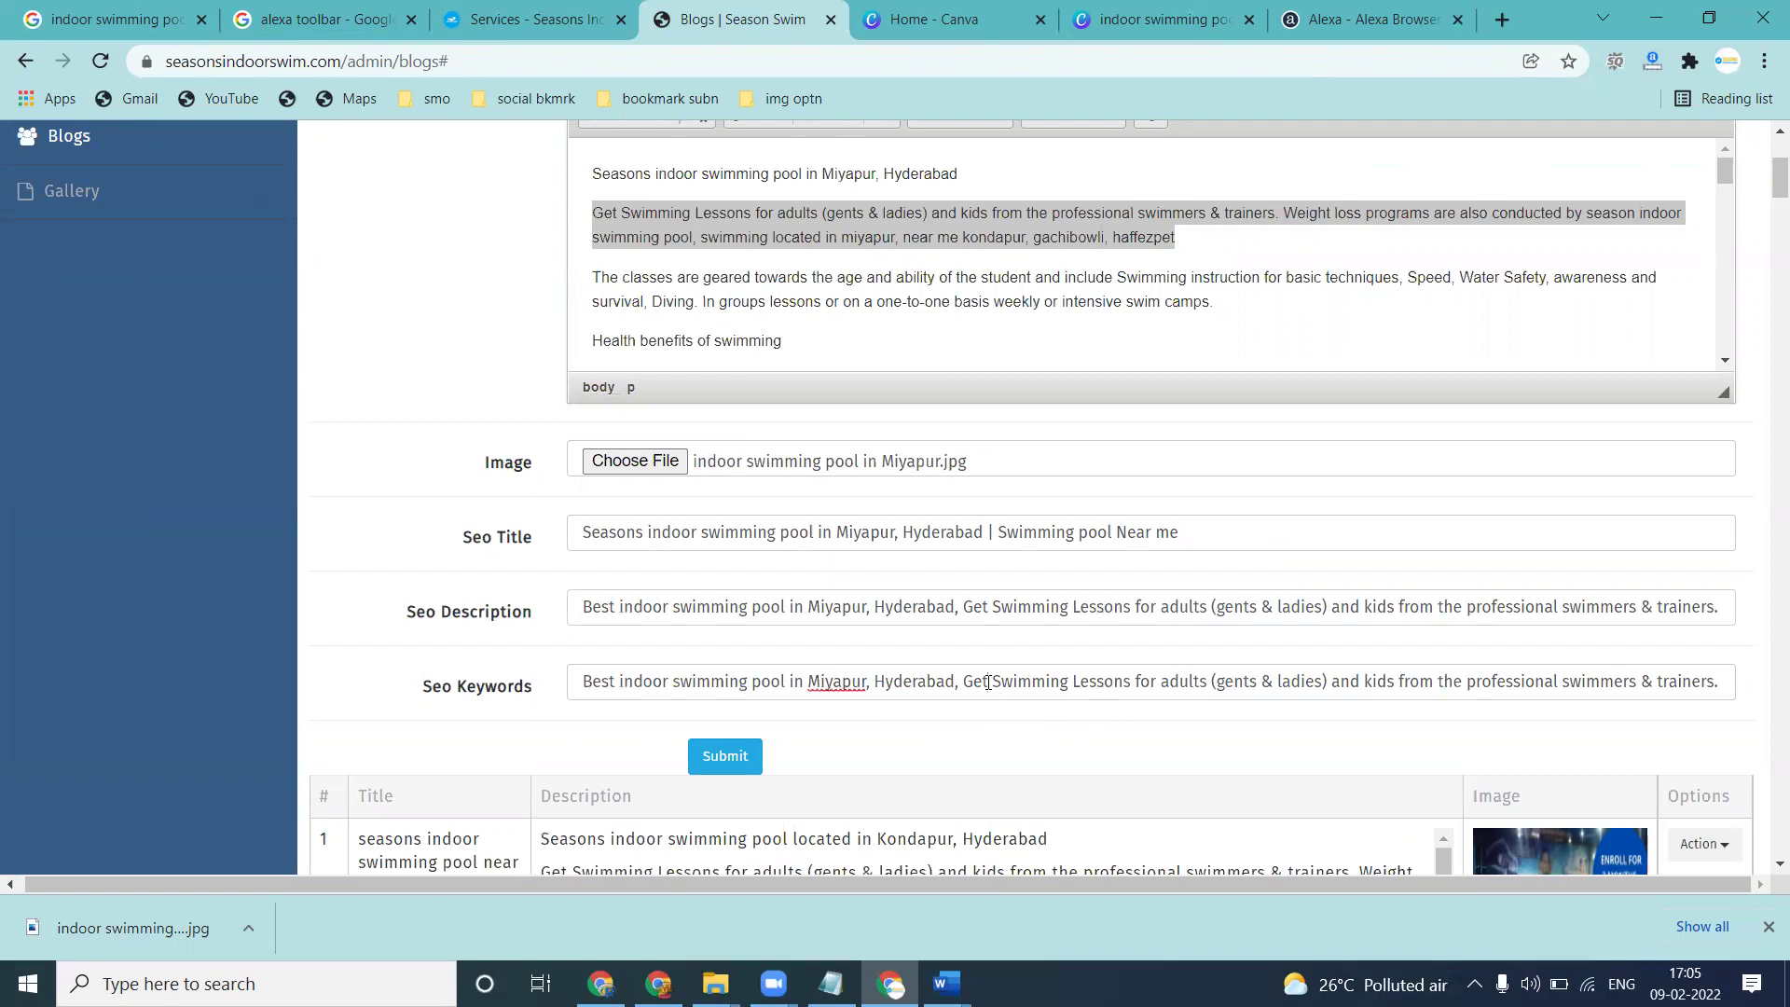
pyautogui.doubleClick(987, 682)
pyautogui.press('BackSpace')
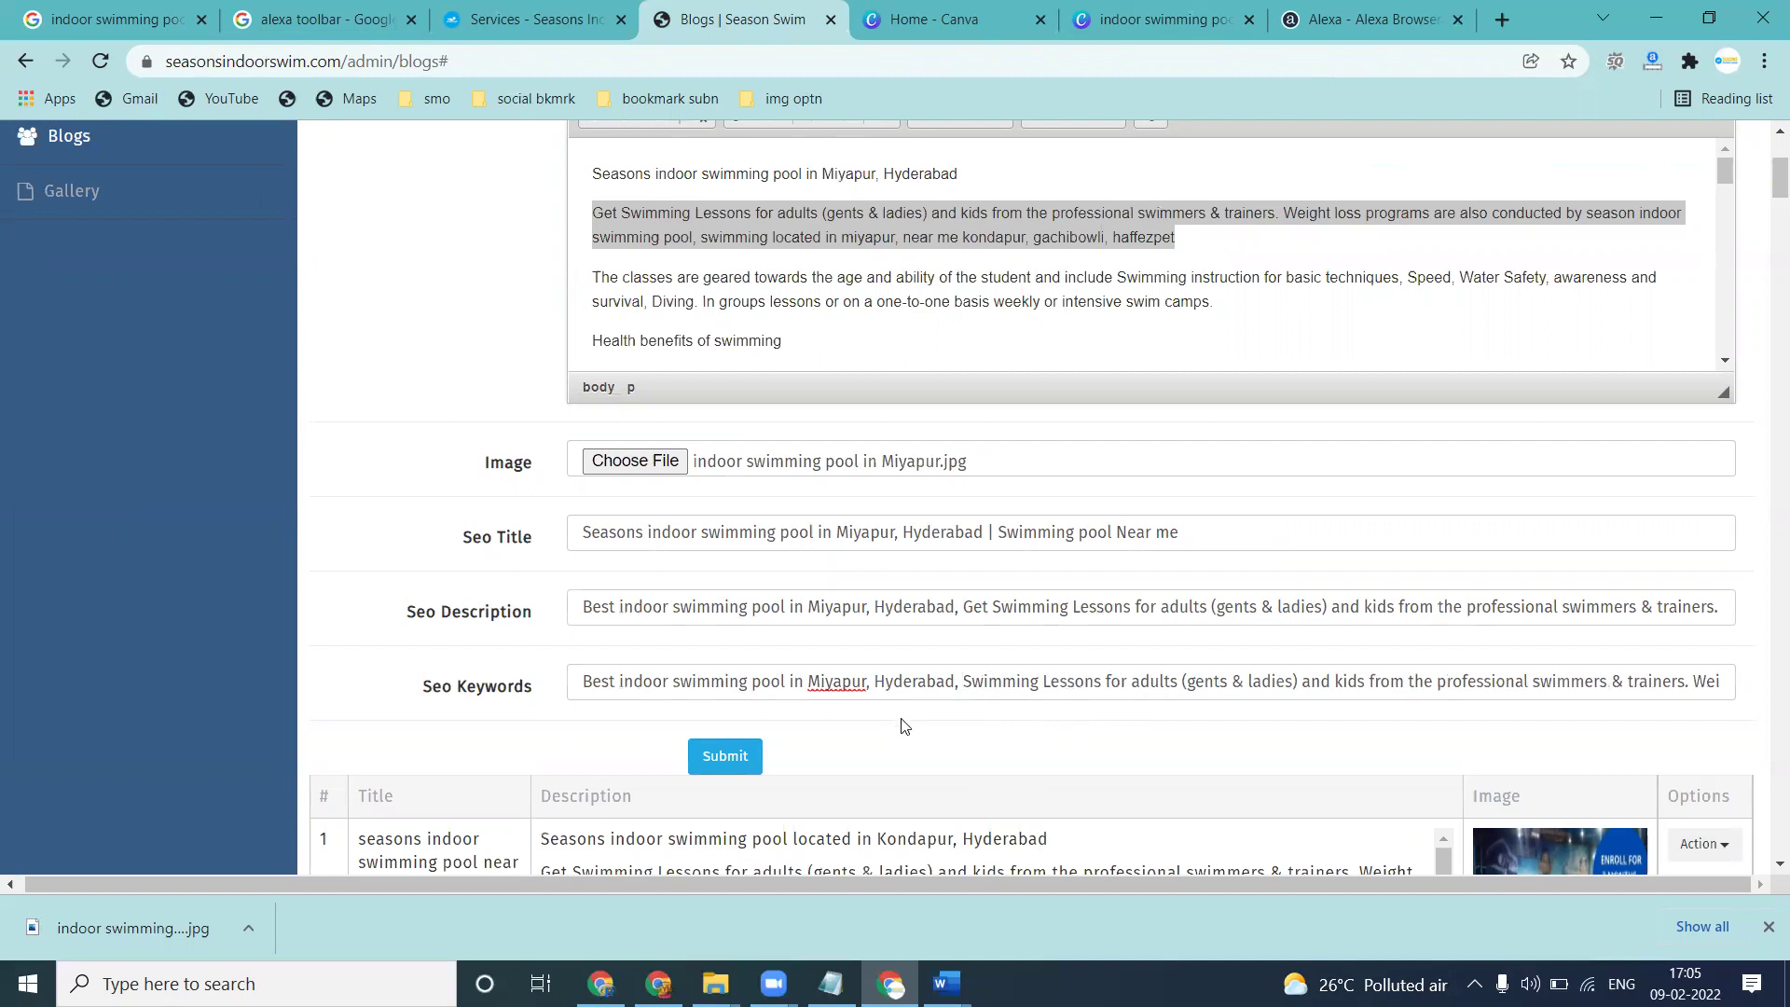
# Submit the new blog and reload the public Services page to check its listing
pyautogui.click(729, 757)
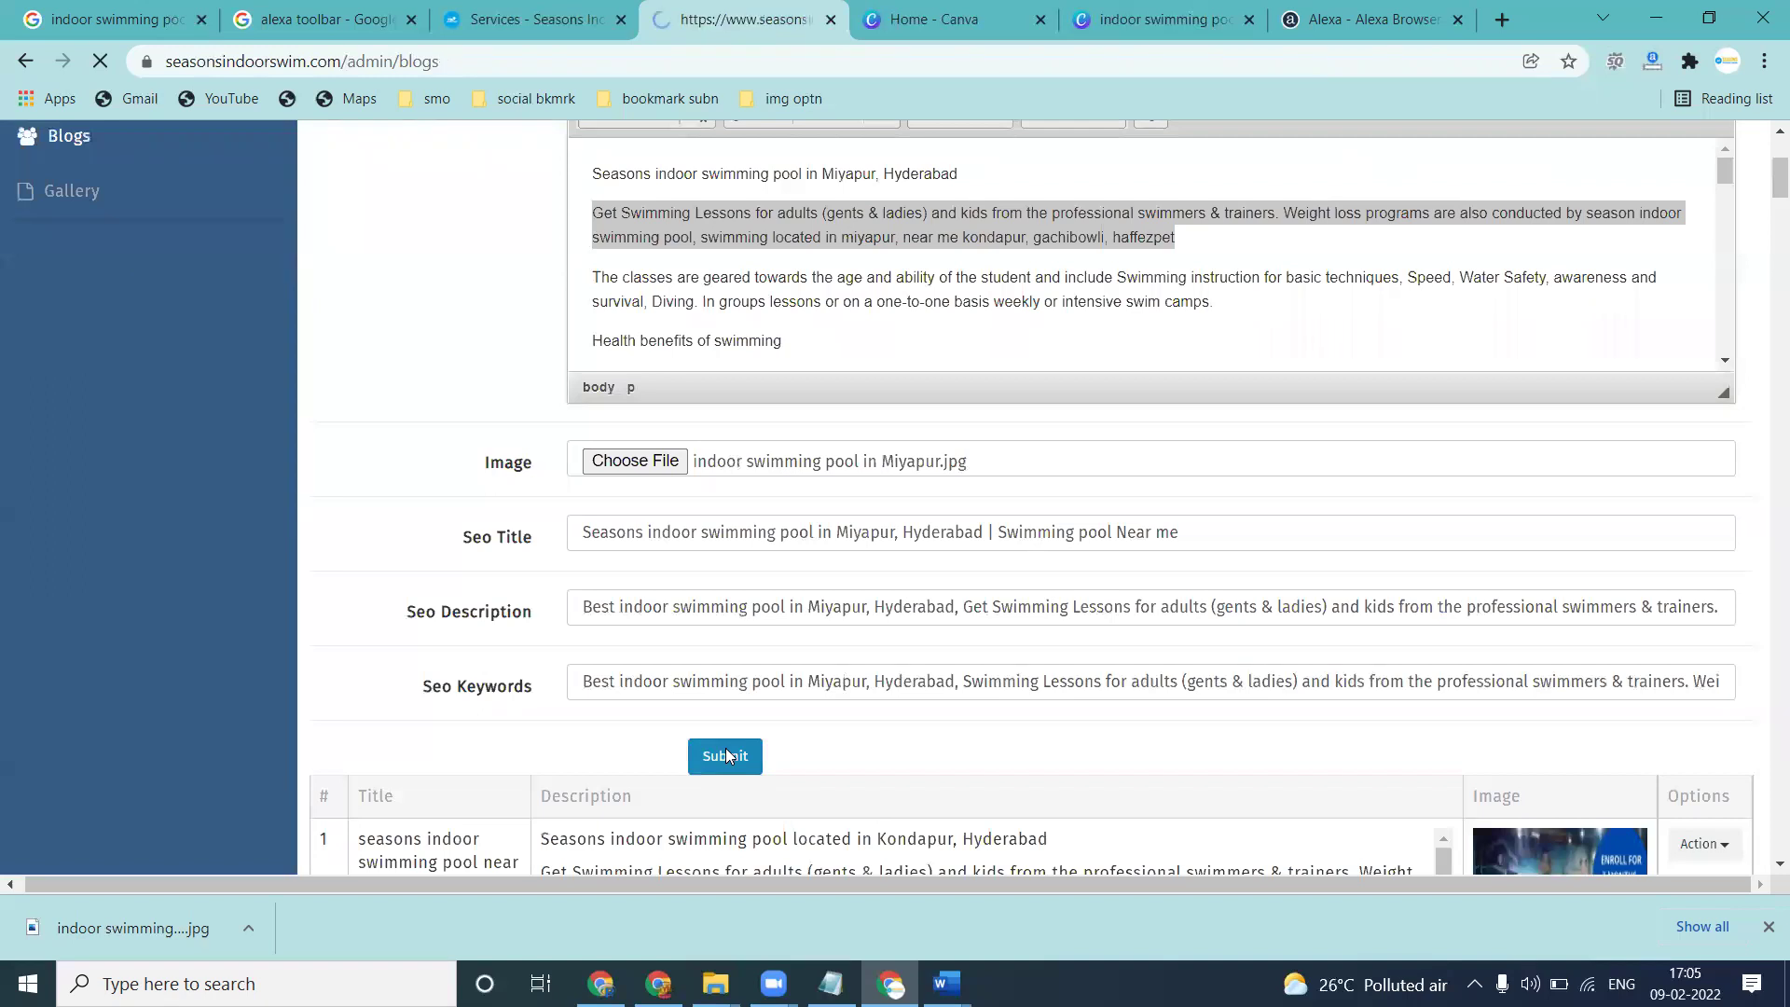
pyautogui.click(513, 10)
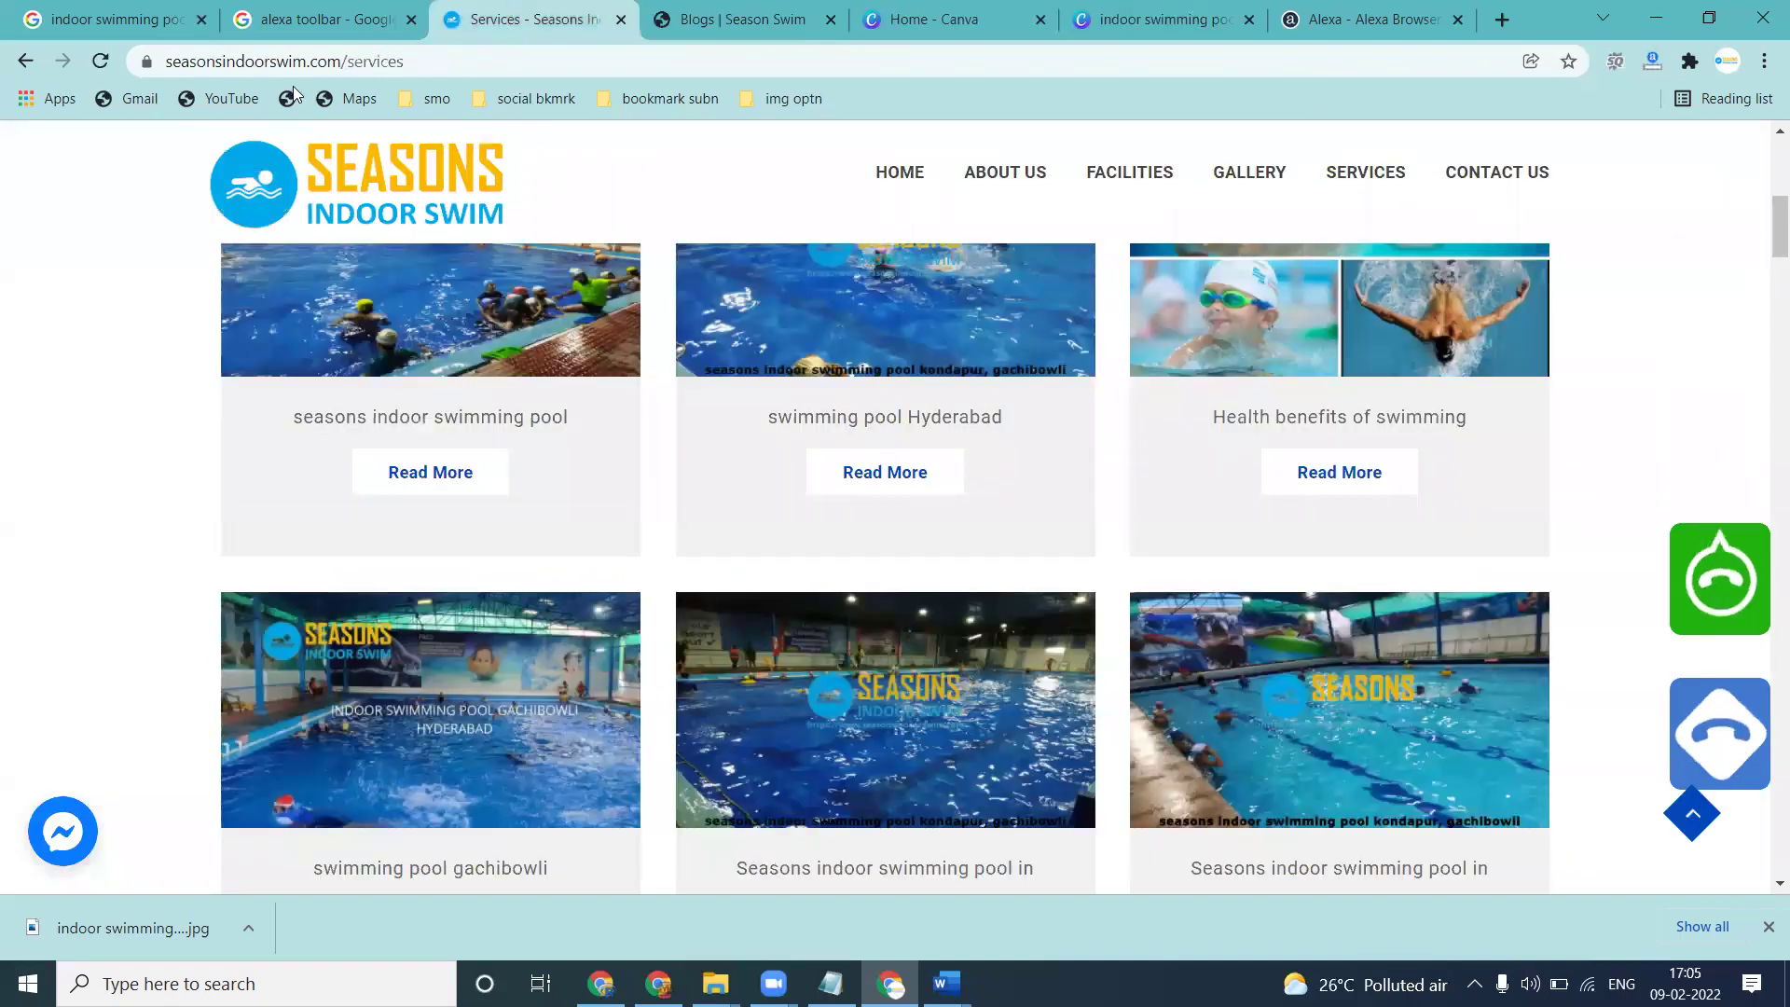
pyautogui.click(101, 62)
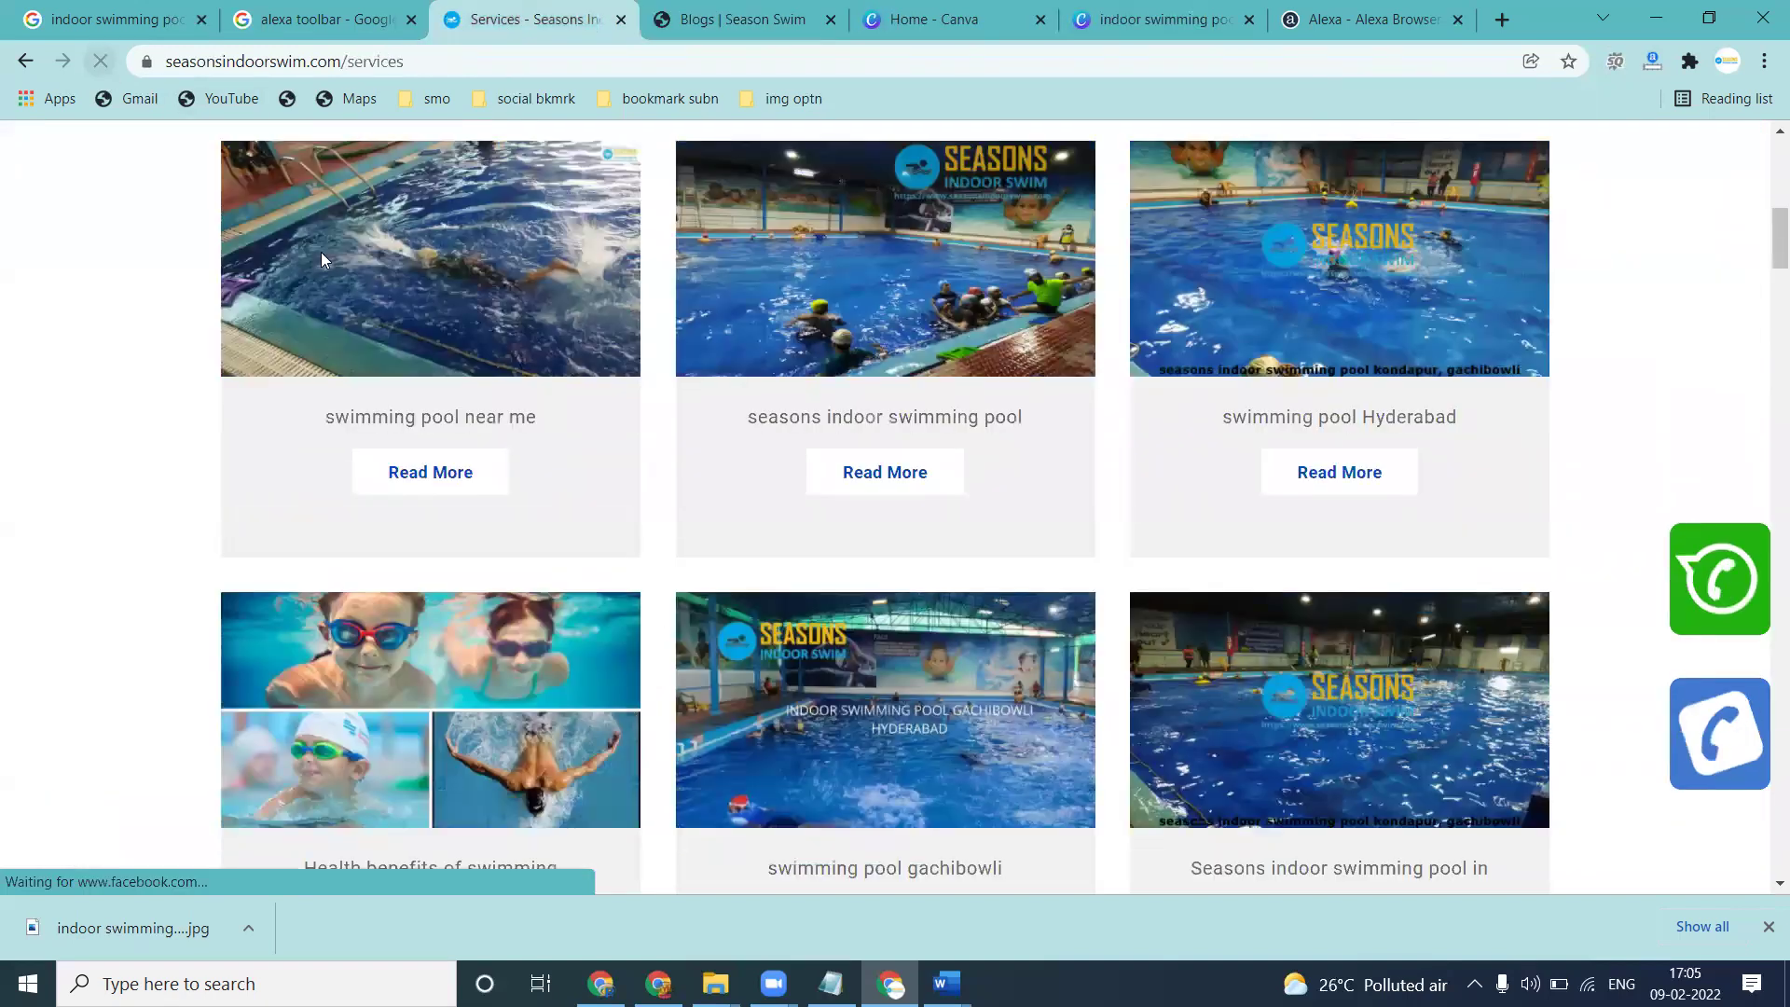
pyautogui.scroll(8, 466, 411)
pyautogui.scroll(2, 457, 356)
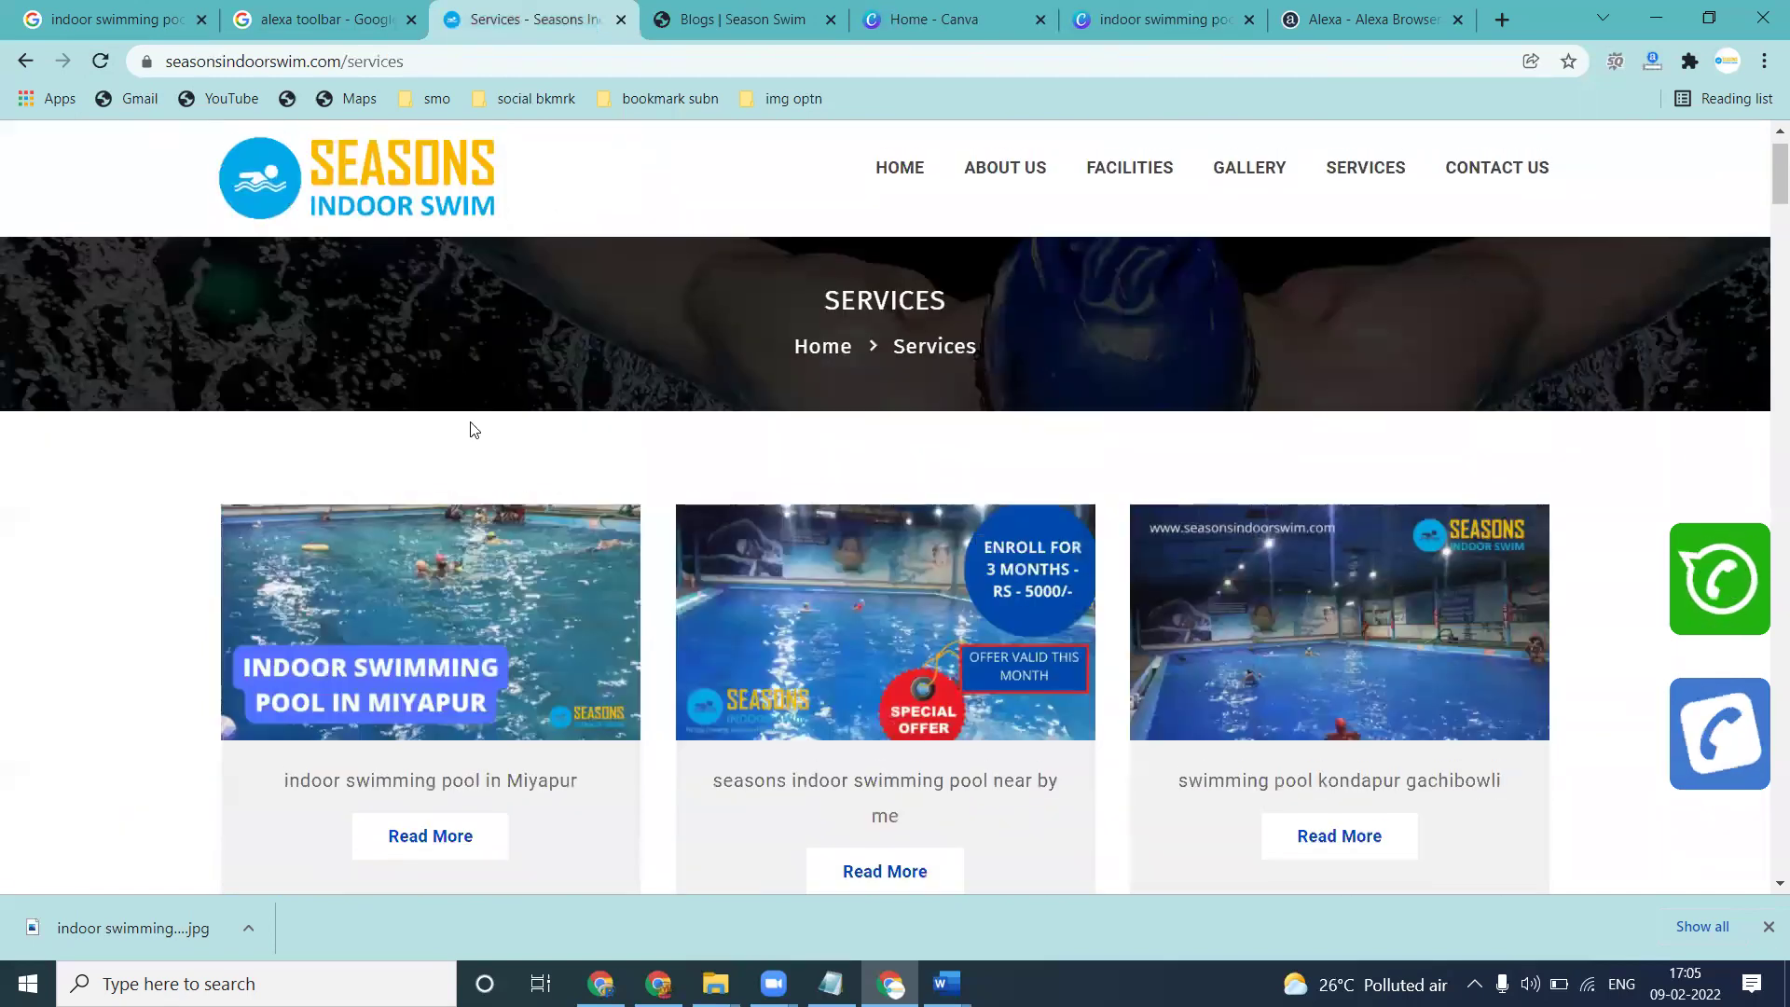
pyautogui.scroll(-1, 466, 427)
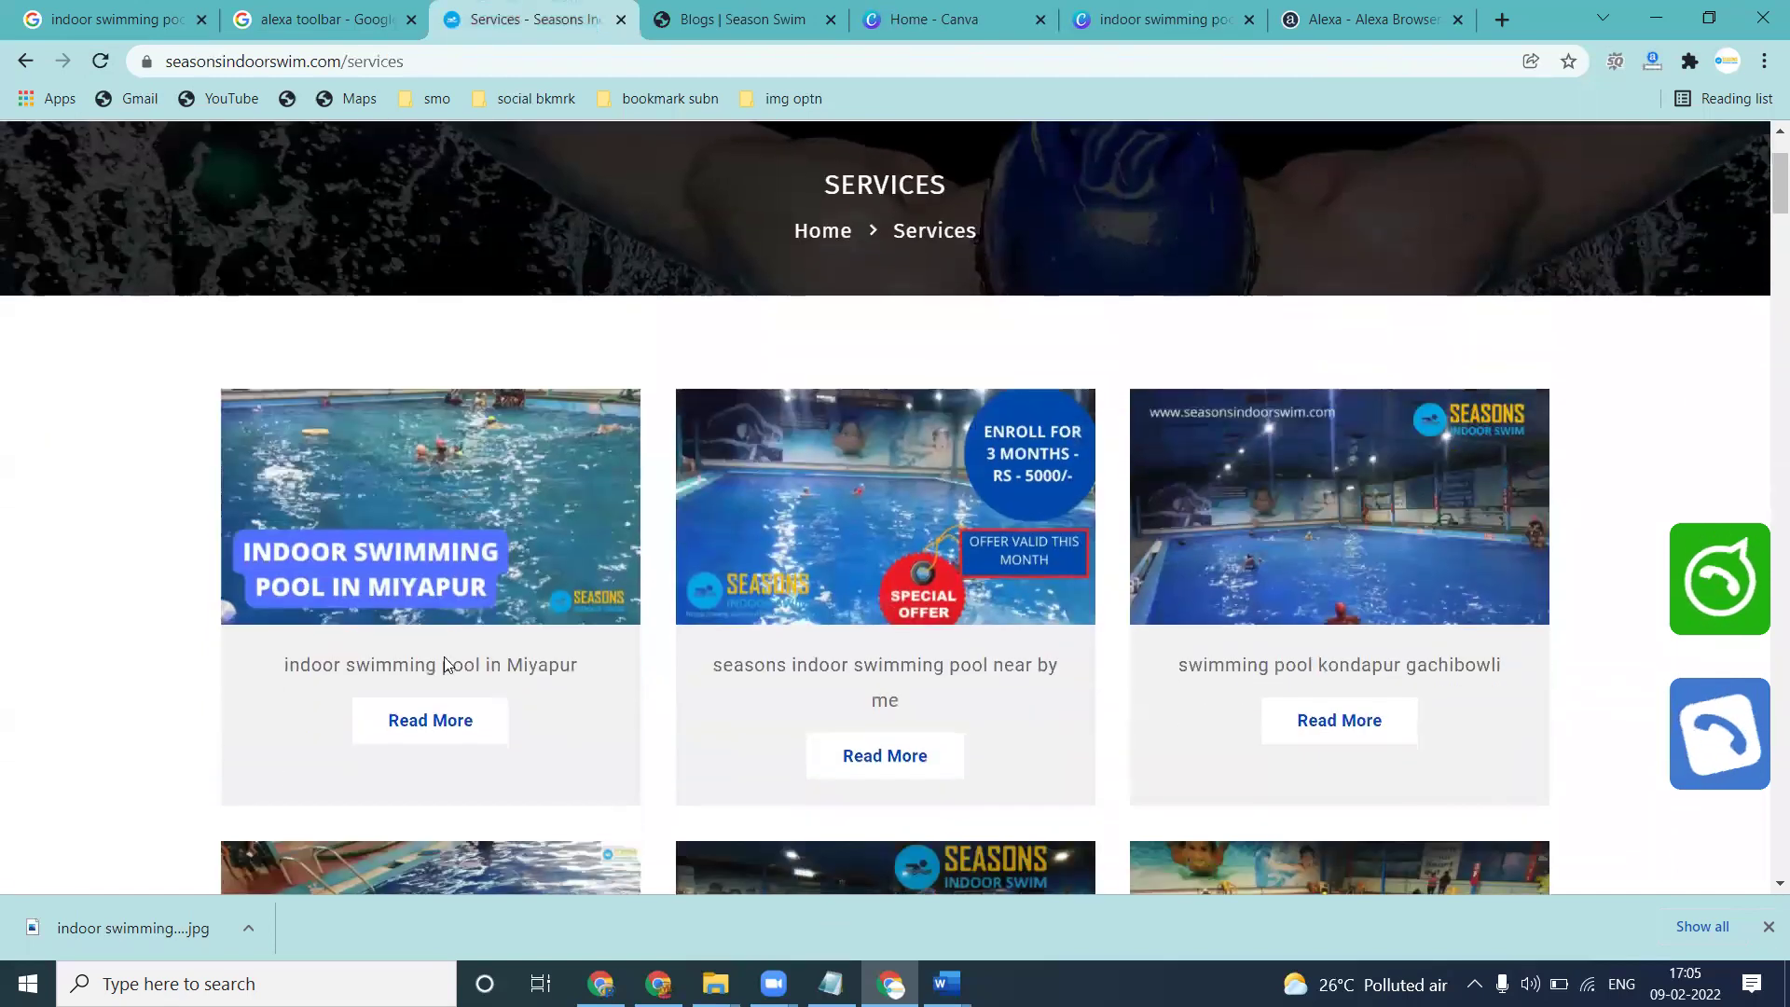
# Open the full "indoor swimming pool in Miyapur" post and search its page source for "h1"
pyautogui.click(420, 720)
pyautogui.scroll(-6, 526, 621)
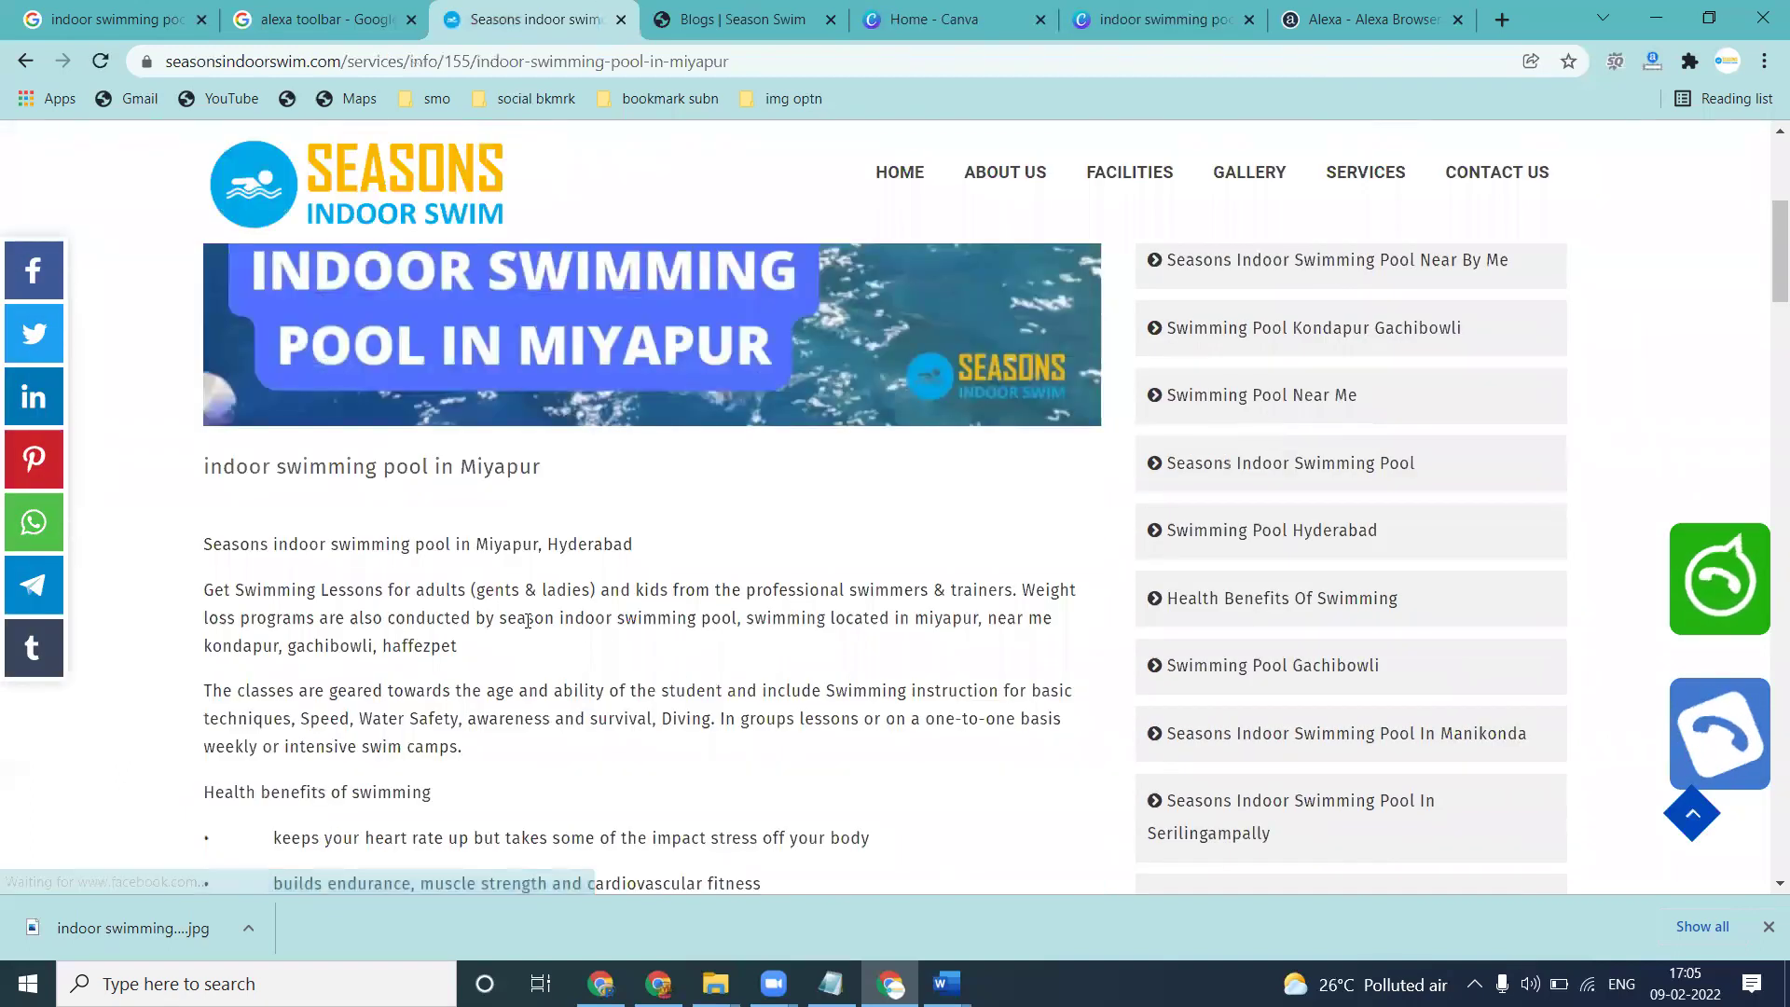
pyautogui.hotkey('ctrl', 'u')
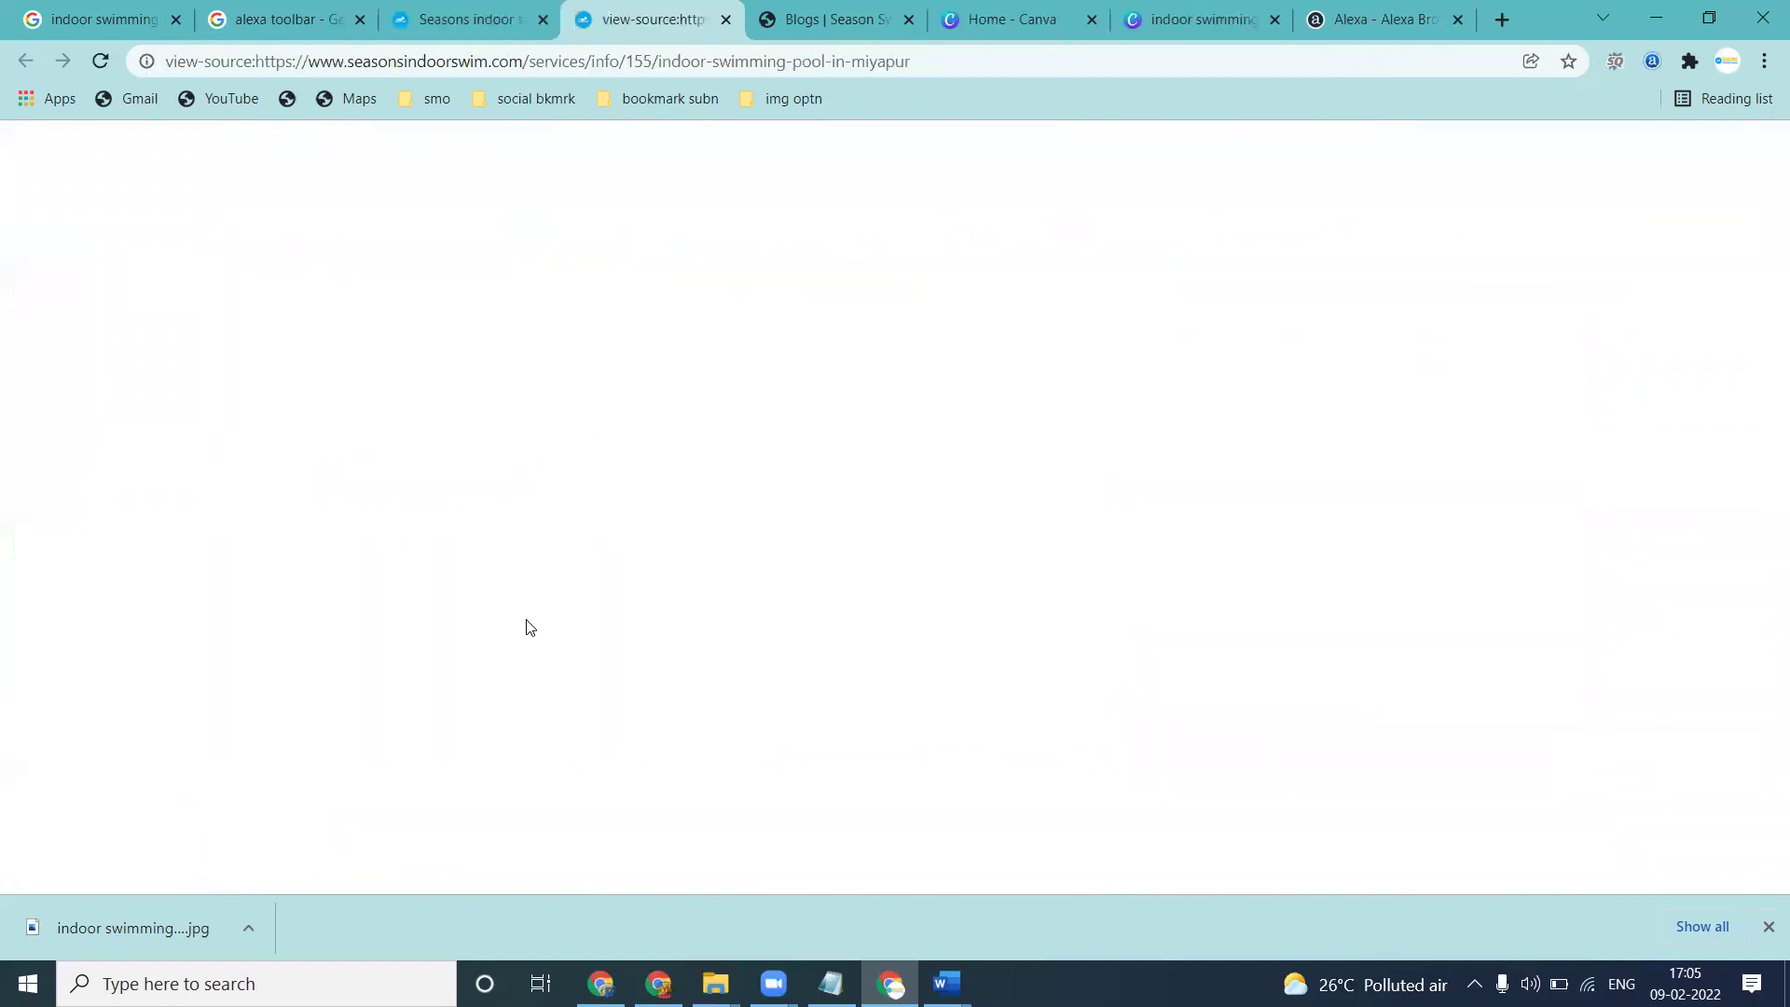
pyautogui.hotkey('ctrl', 'f')
pyautogui.write('h1')
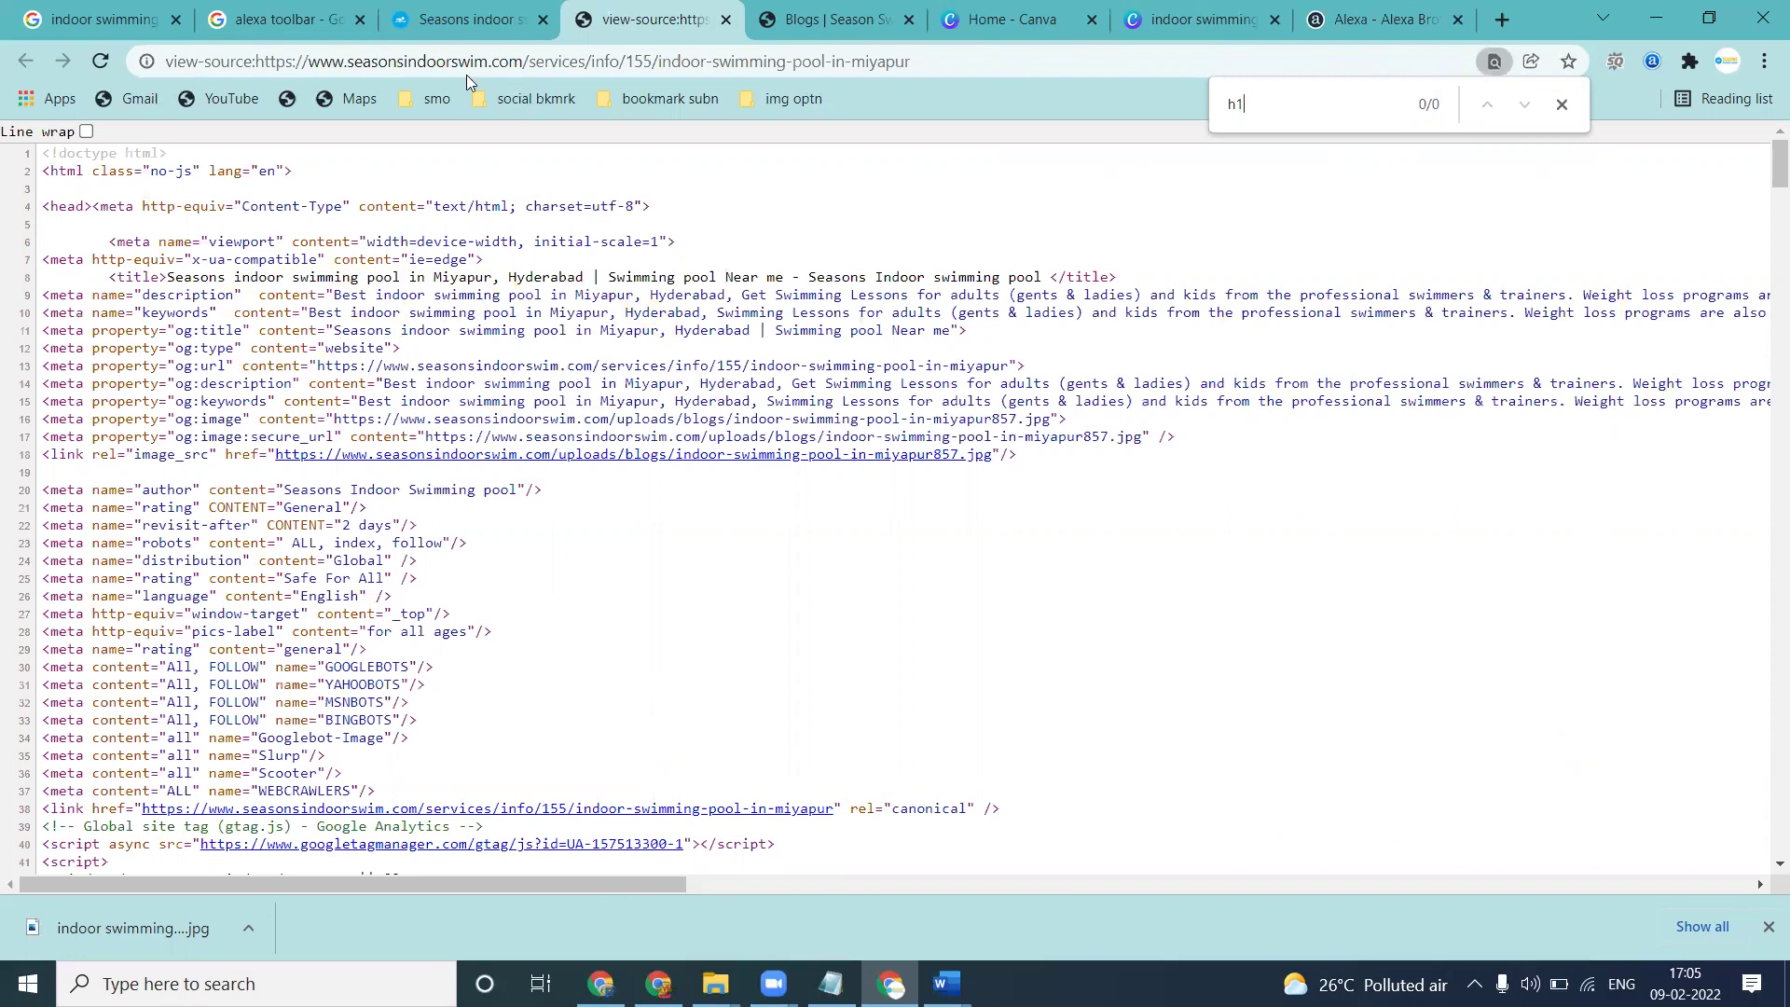
# Reload the post's page and search its source for "h2", stepping through to the post's heading
pyautogui.click(454, 13)
pyautogui.click(100, 62)
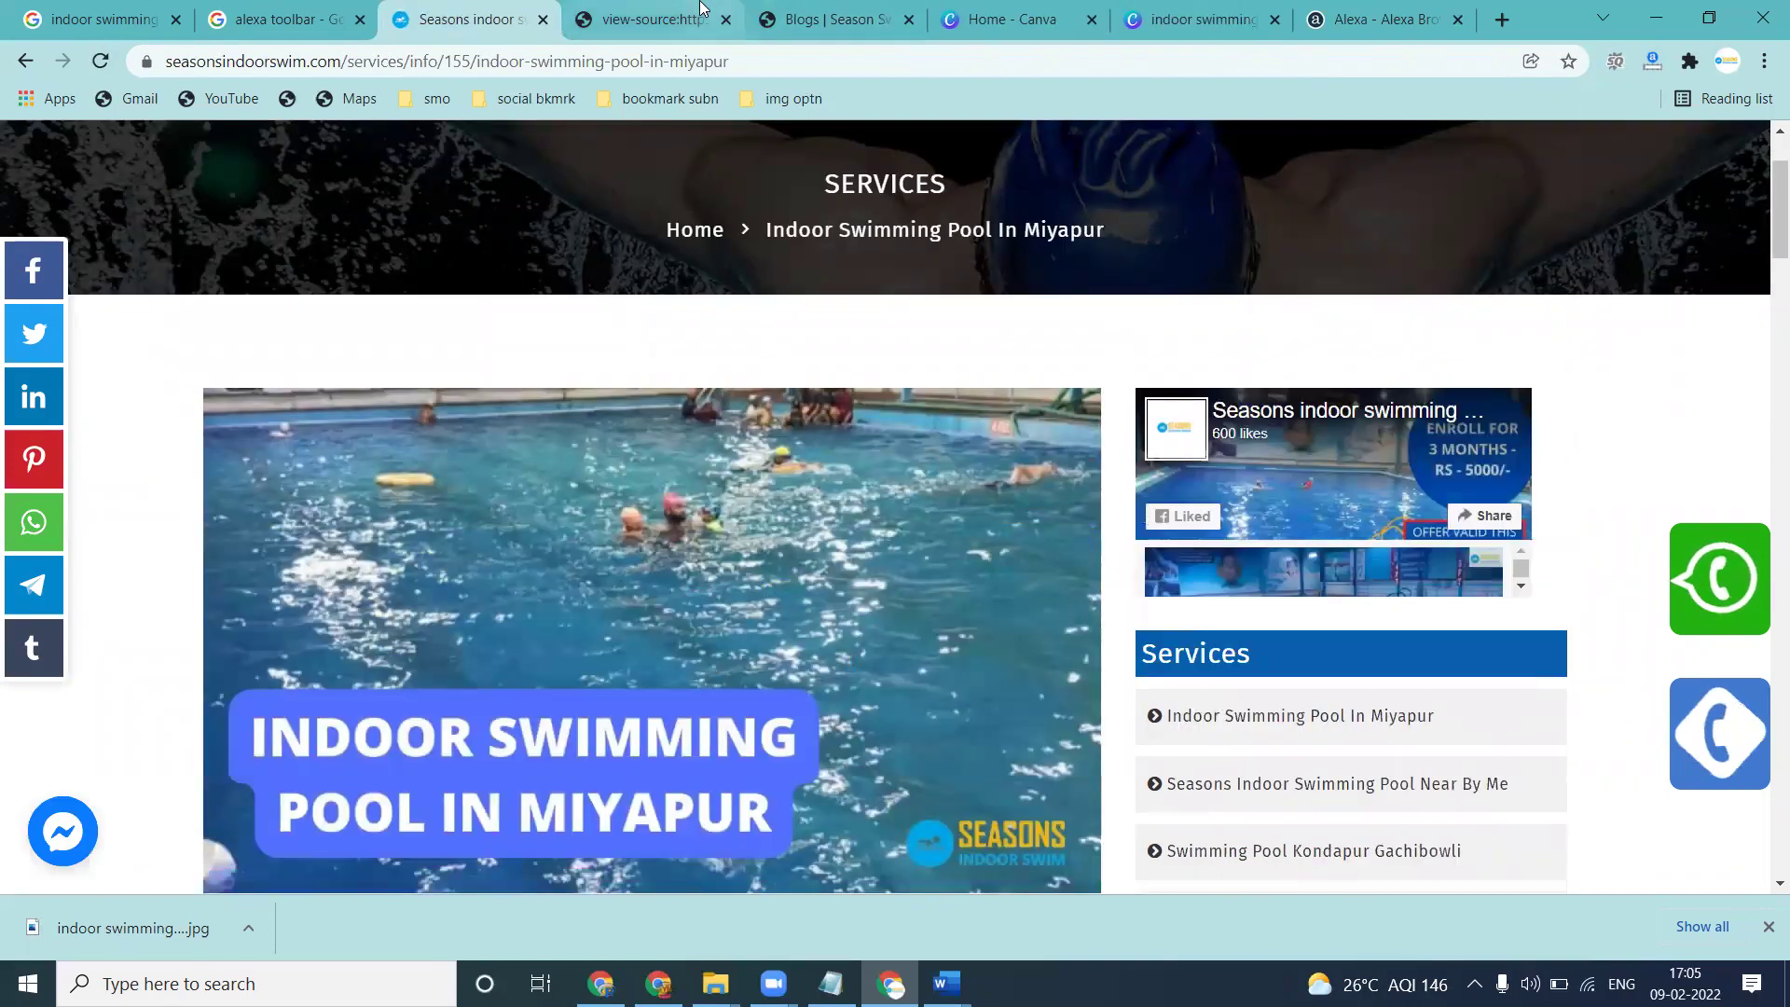
pyautogui.click(644, 11)
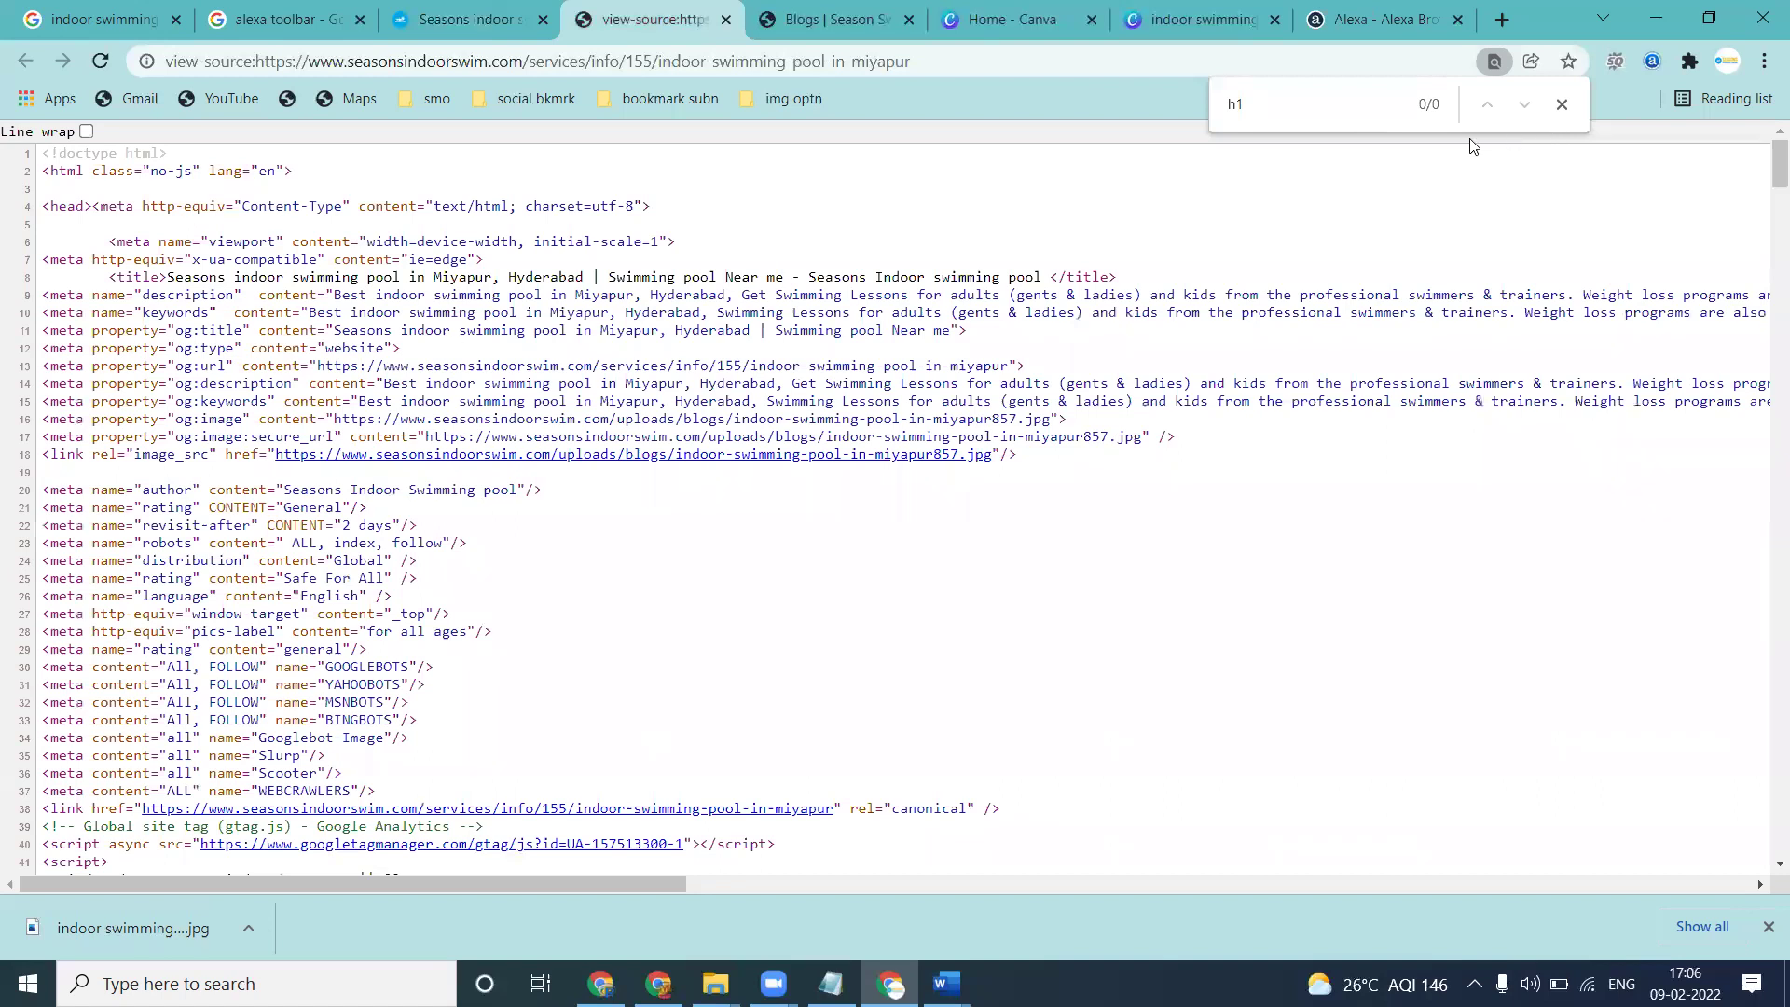
pyautogui.press('BackSpace')
pyautogui.write('2')
pyautogui.press('Return')
pyautogui.press('Return')
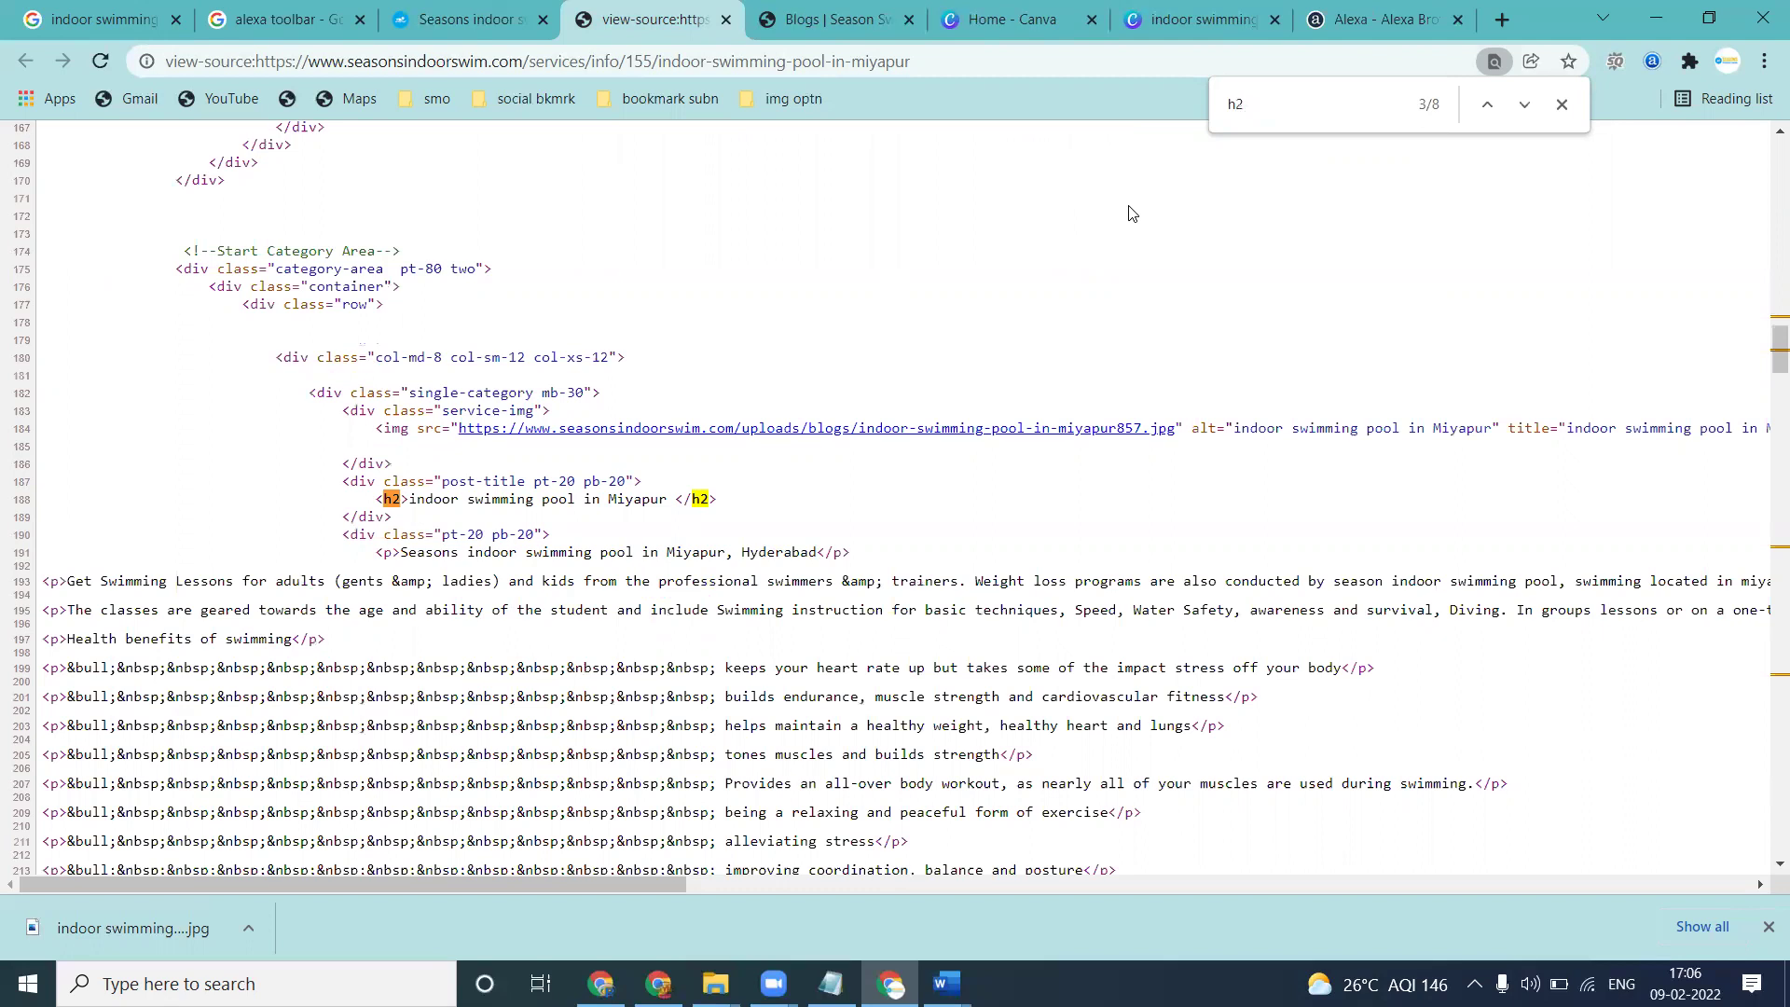
# Search the page source for "alt=" and go to the blog image's alt attribute
pyautogui.doubleClick(1365, 104)
pyautogui.write('ait=')
pyautogui.moveTo(643, 880); pyautogui.dragTo(905, 862)
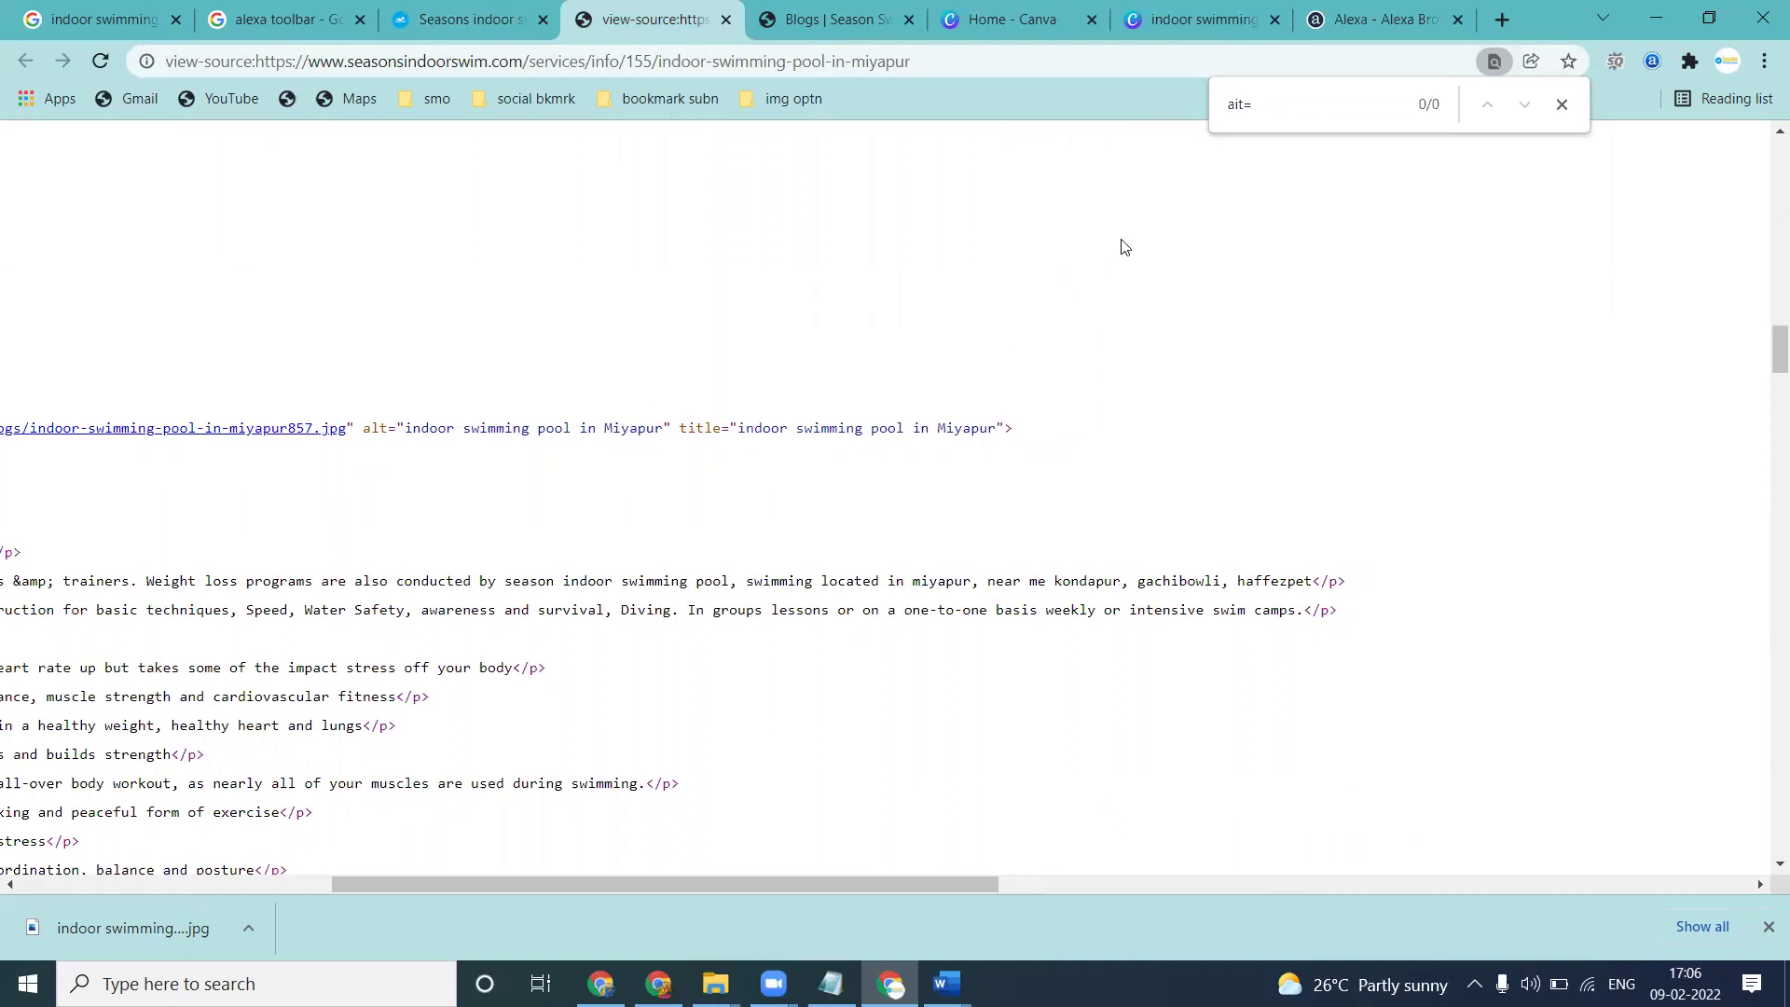
pyautogui.press('Return')
pyautogui.click(1240, 105)
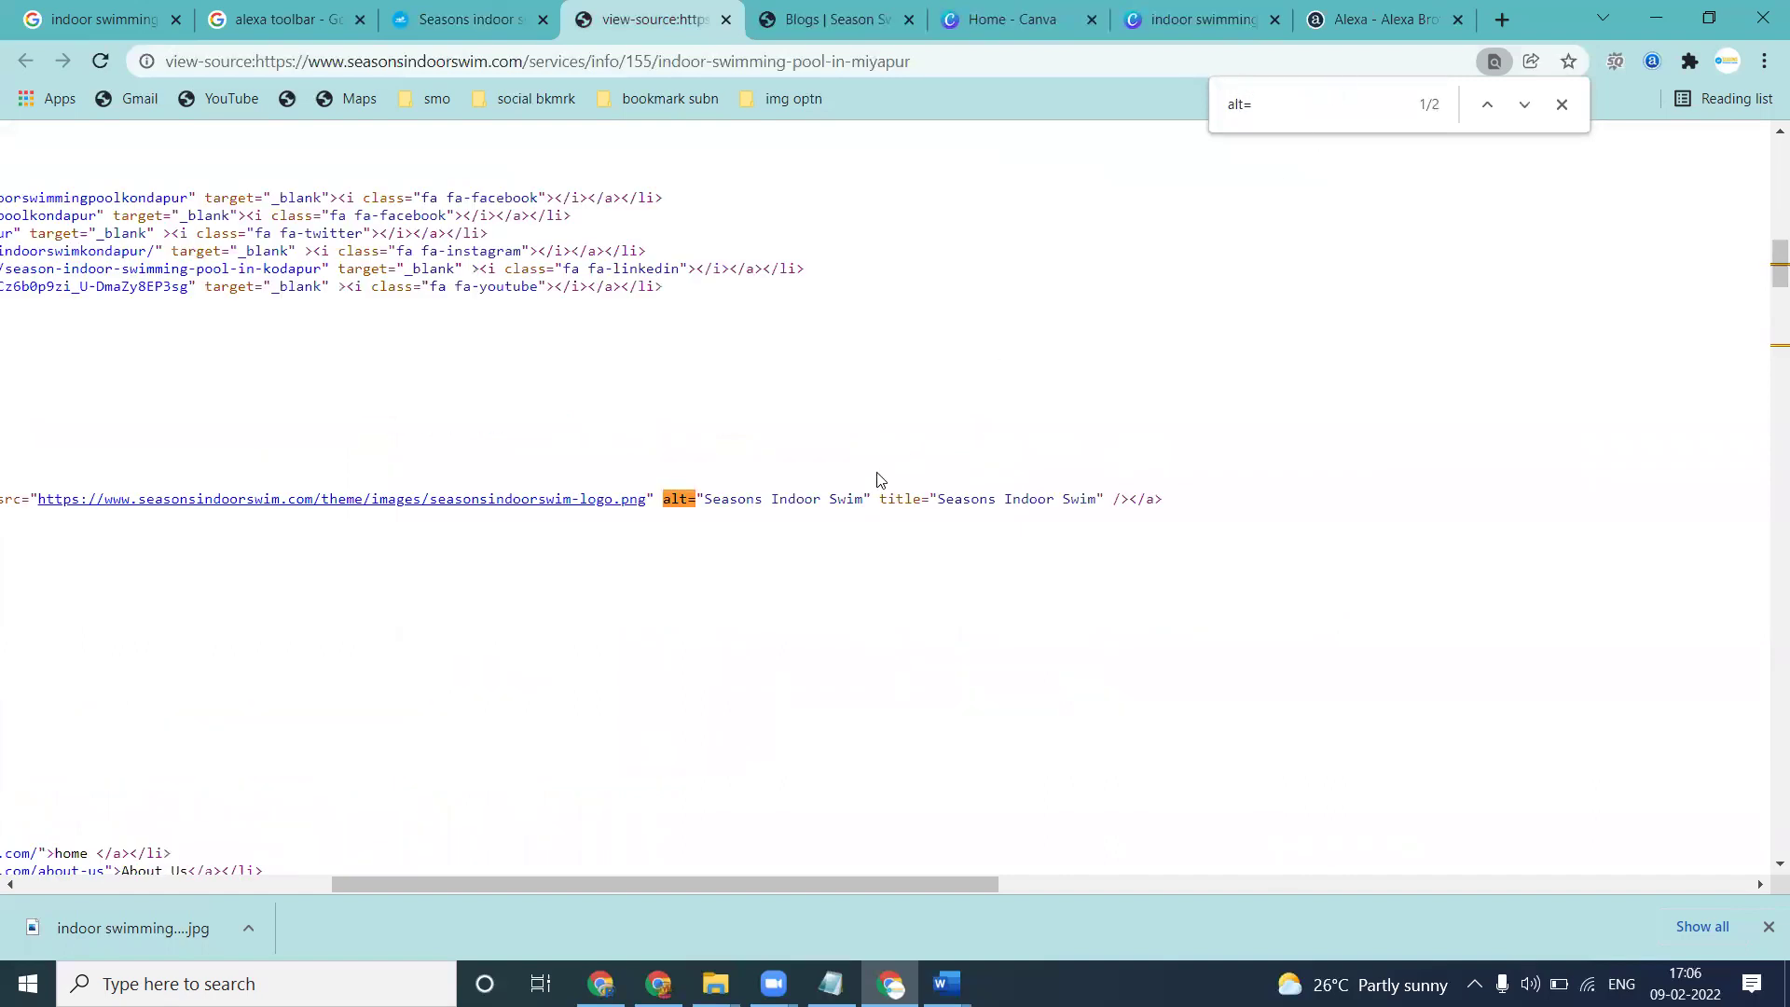
pyautogui.press('Return')
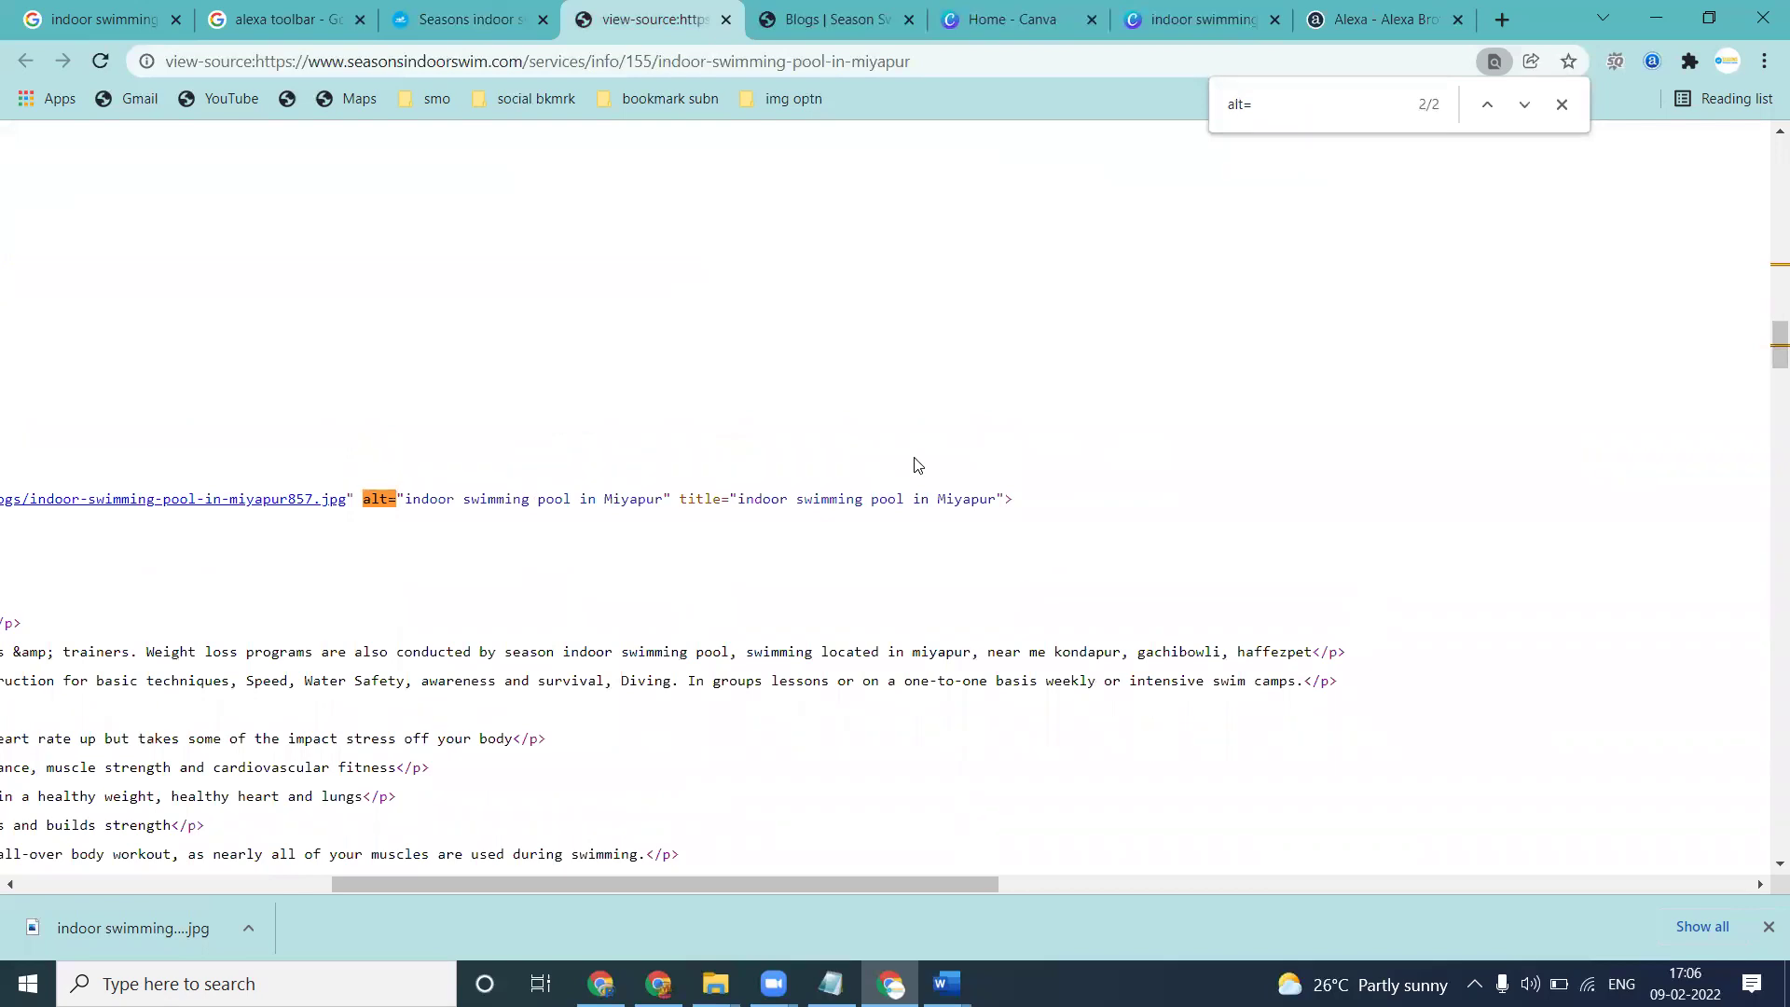
# Search the page source for "title" and step through the matches beyond the blog image's title attribute
pyautogui.tripleClick(1320, 103)
pyautogui.write('title')
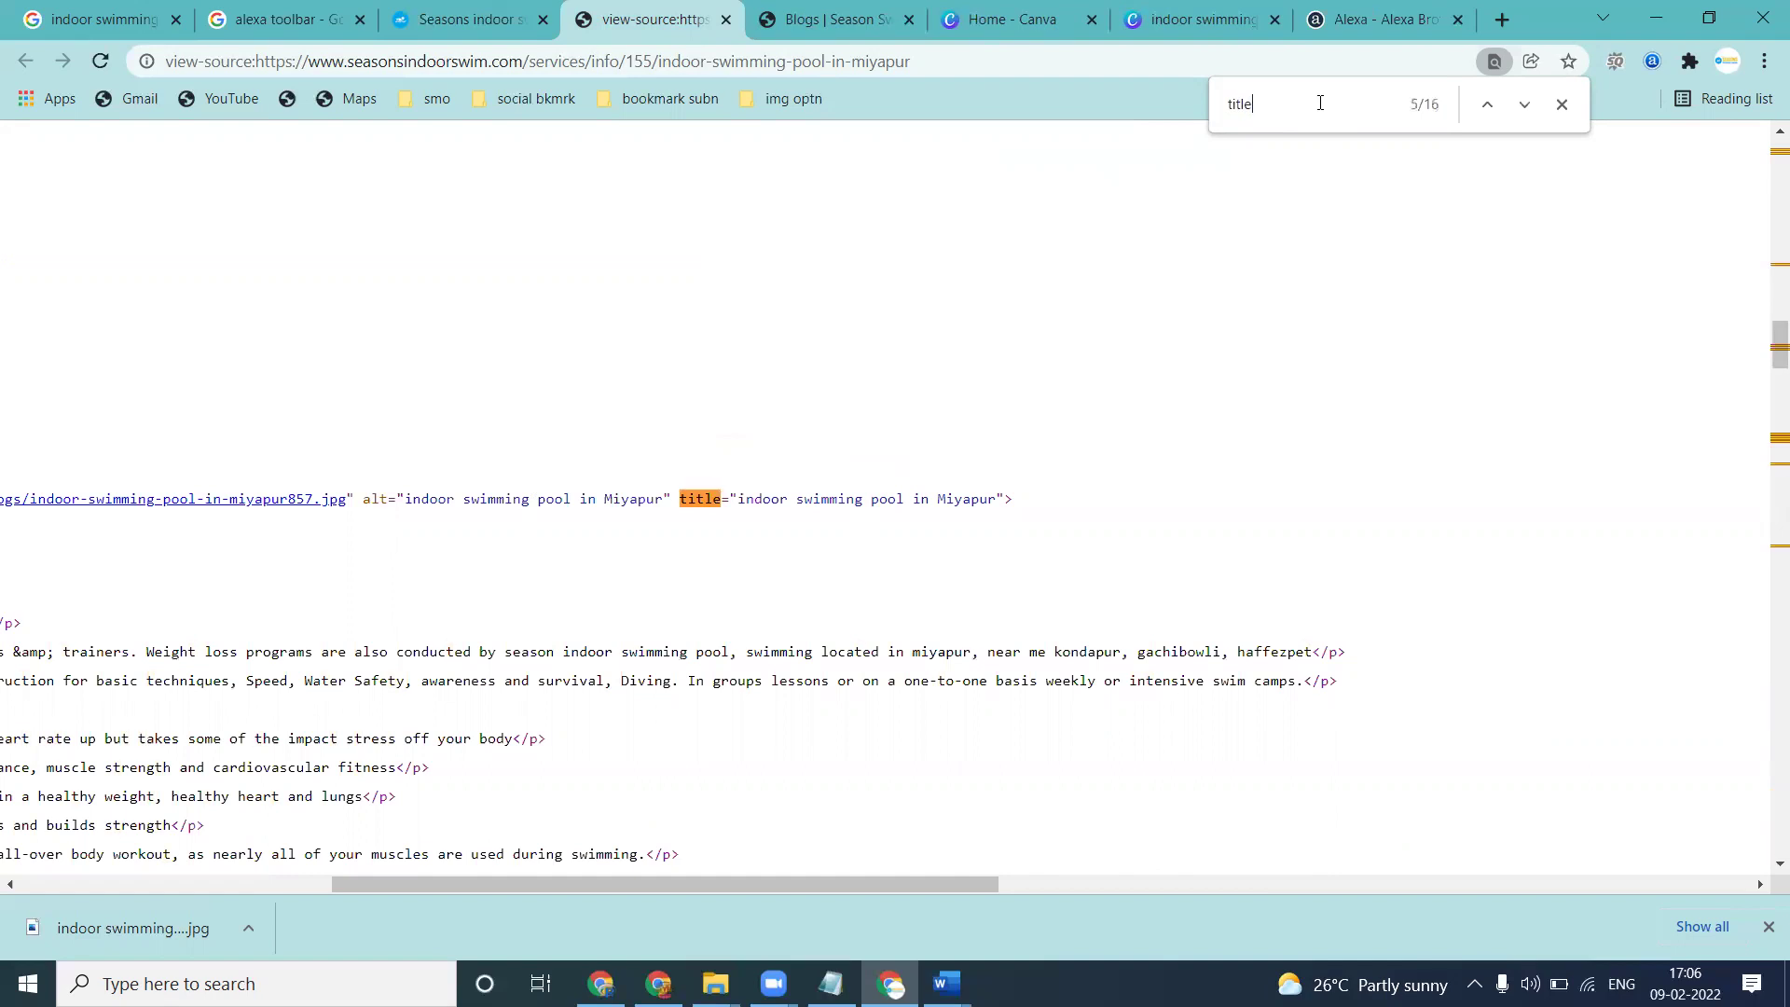
pyautogui.press('Return')
pyautogui.press('Return')
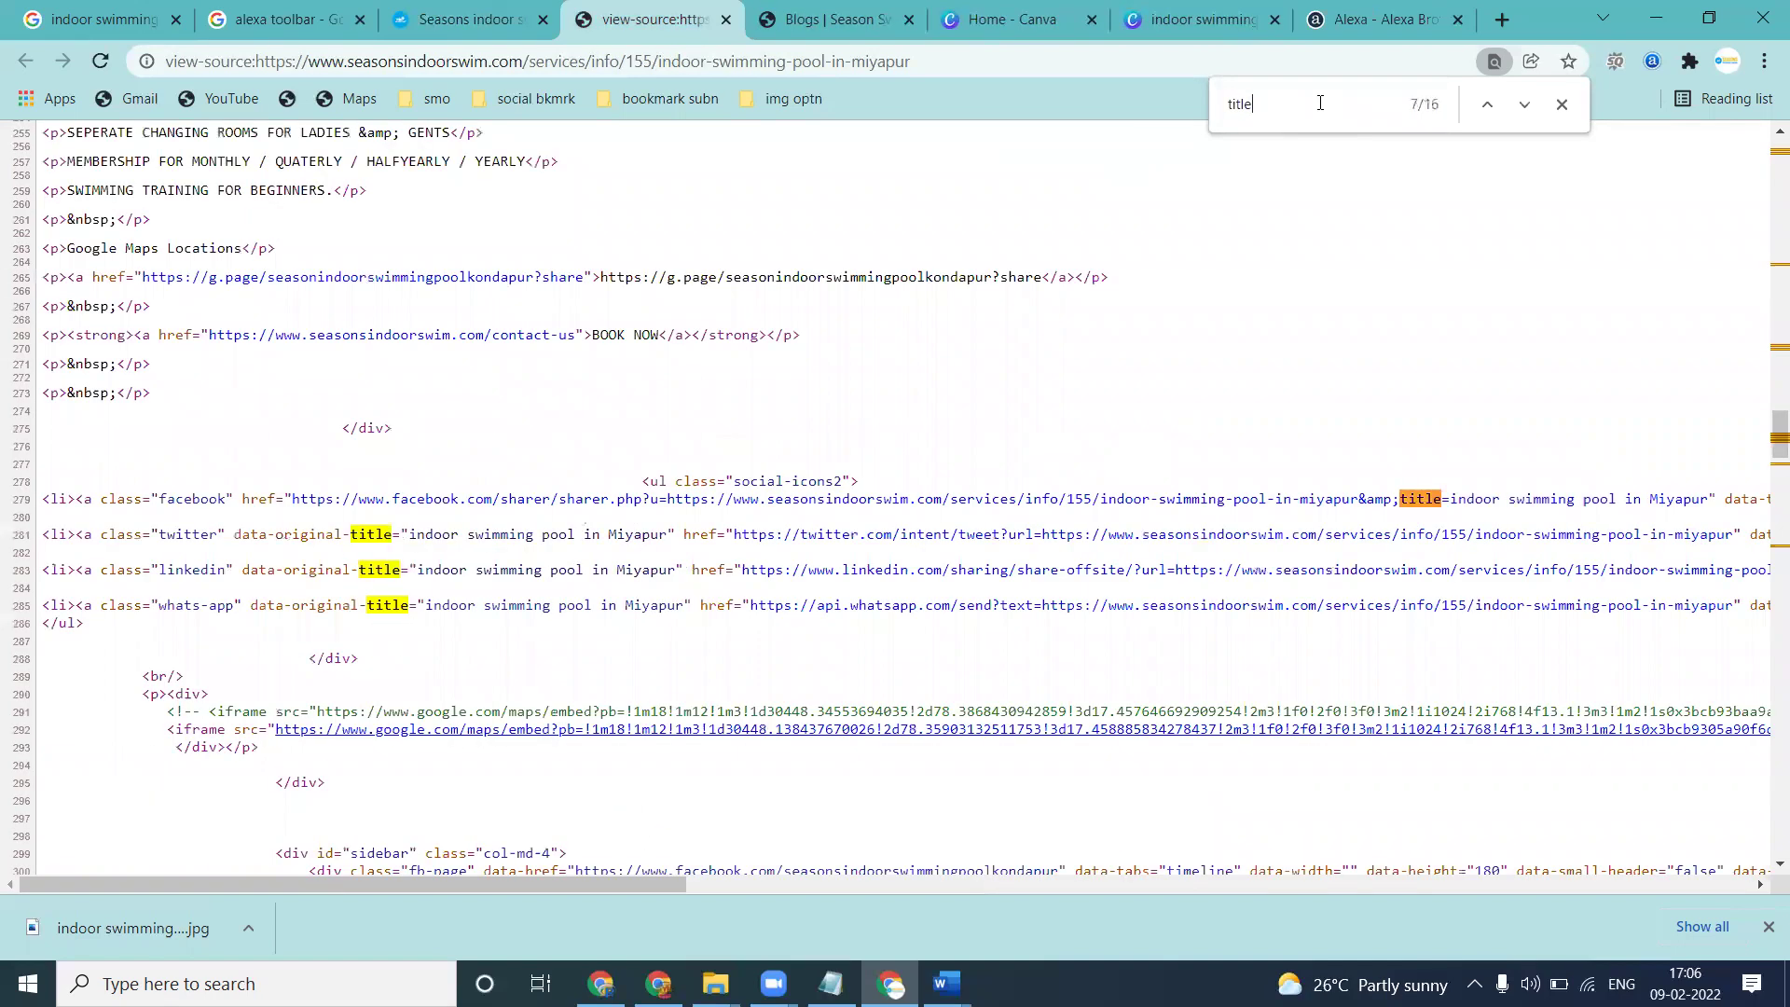
# Examine the title, description, keywords and og:title tags at the beginning of the page source
pyautogui.scroll(6, 1026, 154)
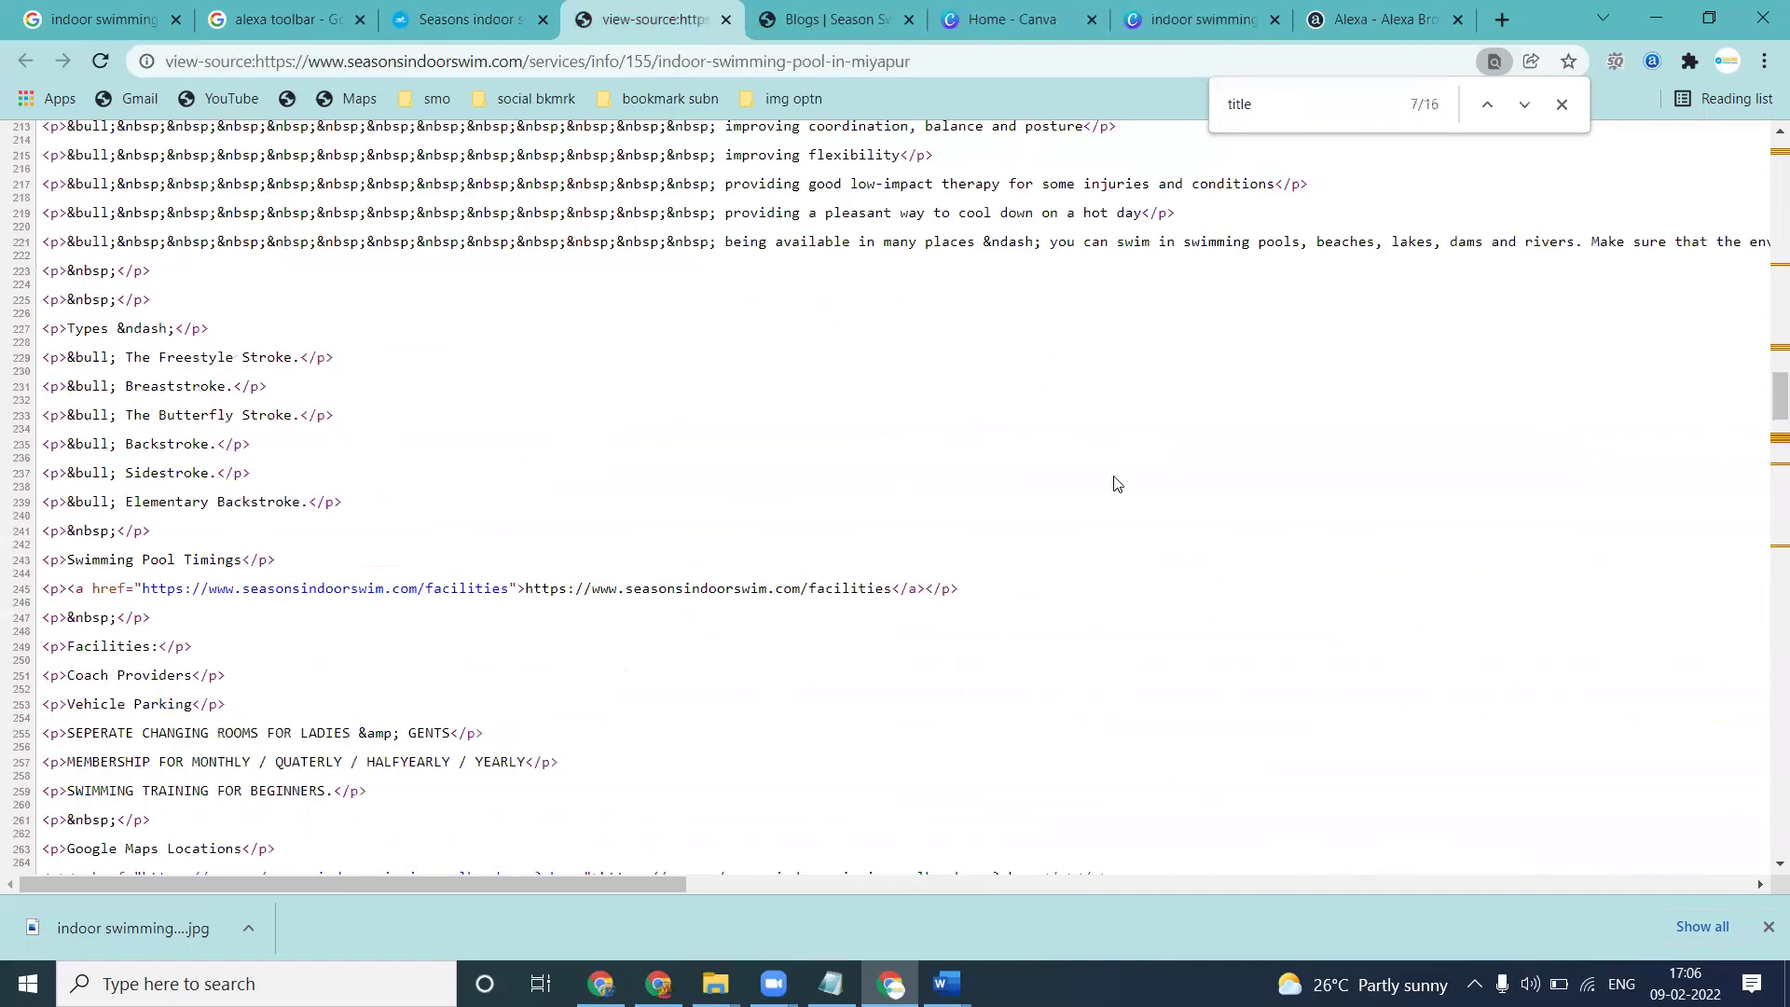
pyautogui.scroll(10, 889, 499)
pyautogui.scroll(20, 895, 490)
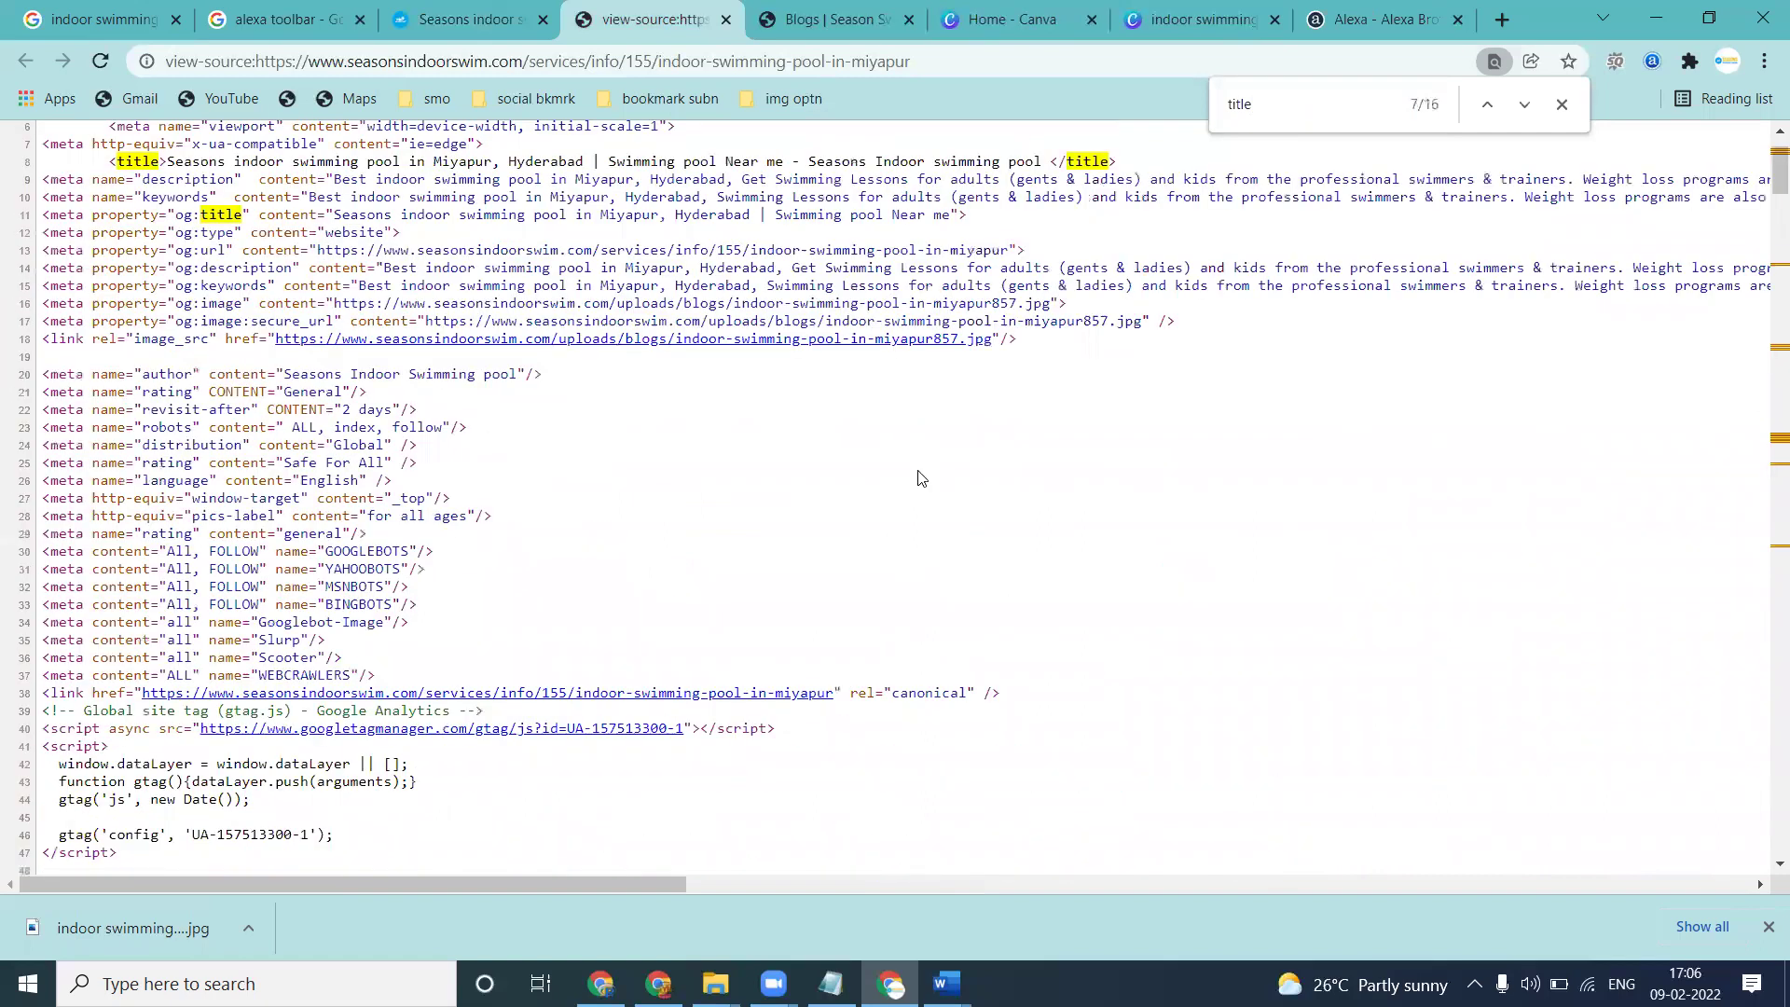
pyautogui.scroll(2, 924, 481)
pyautogui.moveTo(117, 277); pyautogui.dragTo(1198, 328)
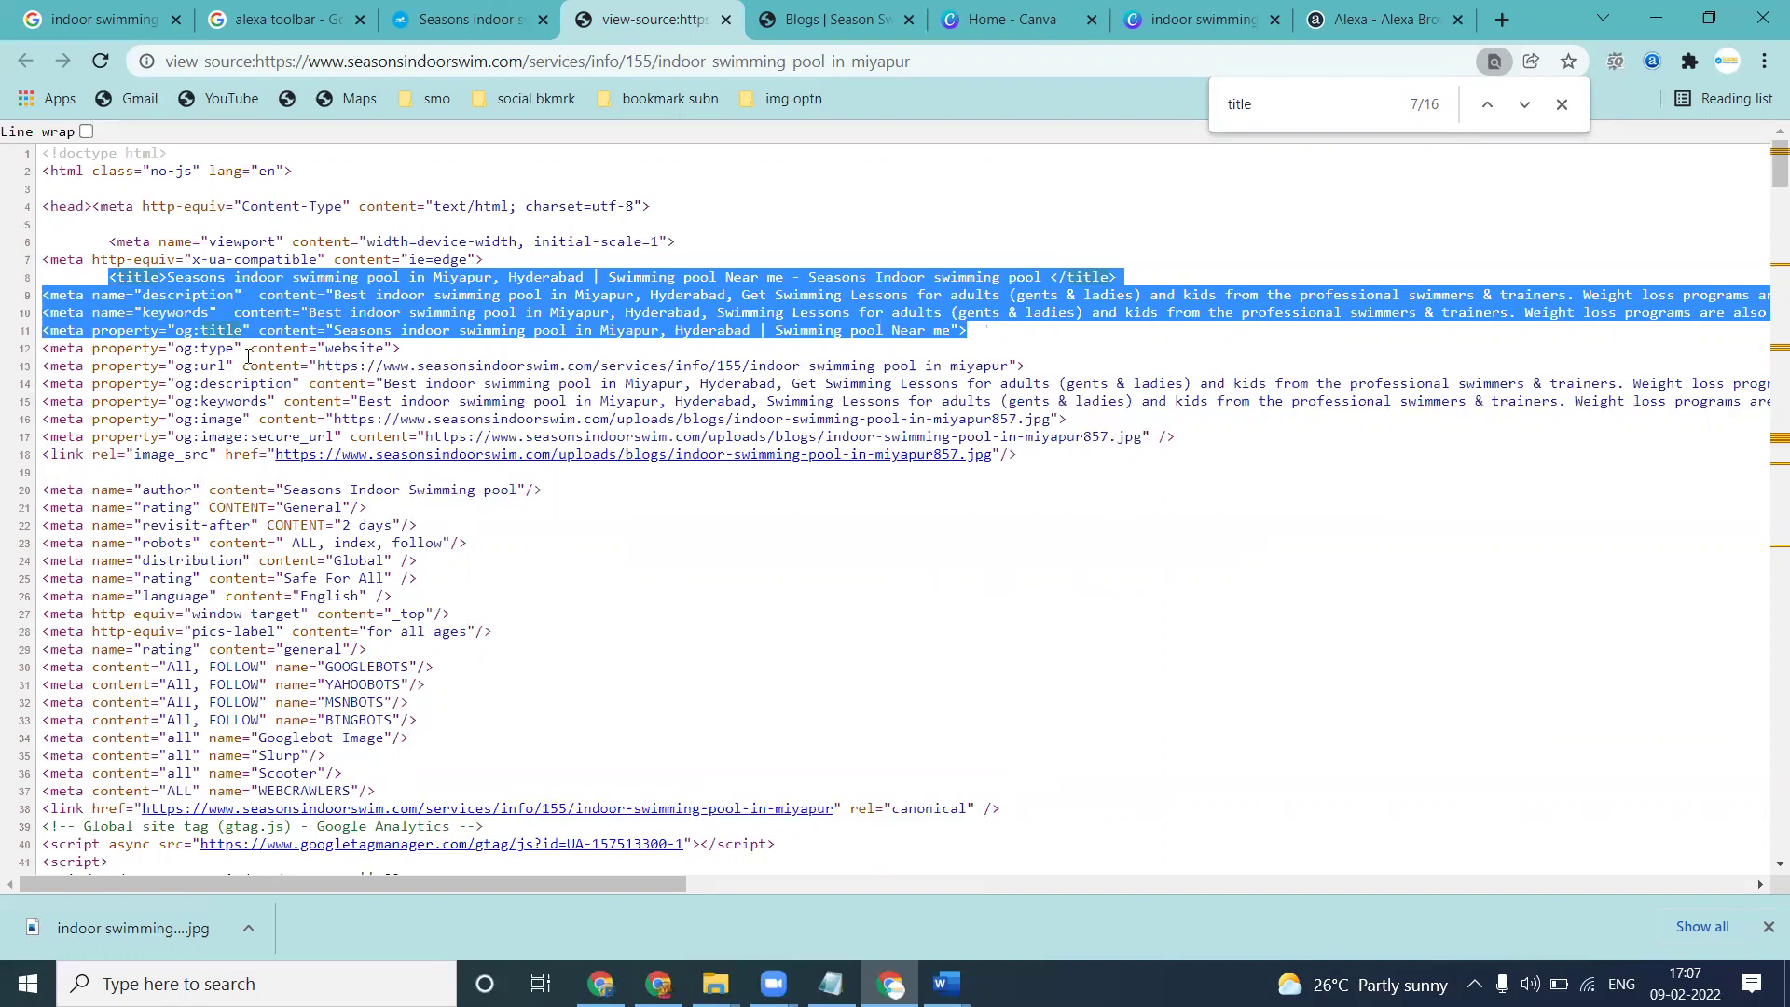
# Preview the post in the Facebook share dialog and close it without posting
pyautogui.click(504, 20)
pyautogui.click(32, 270)
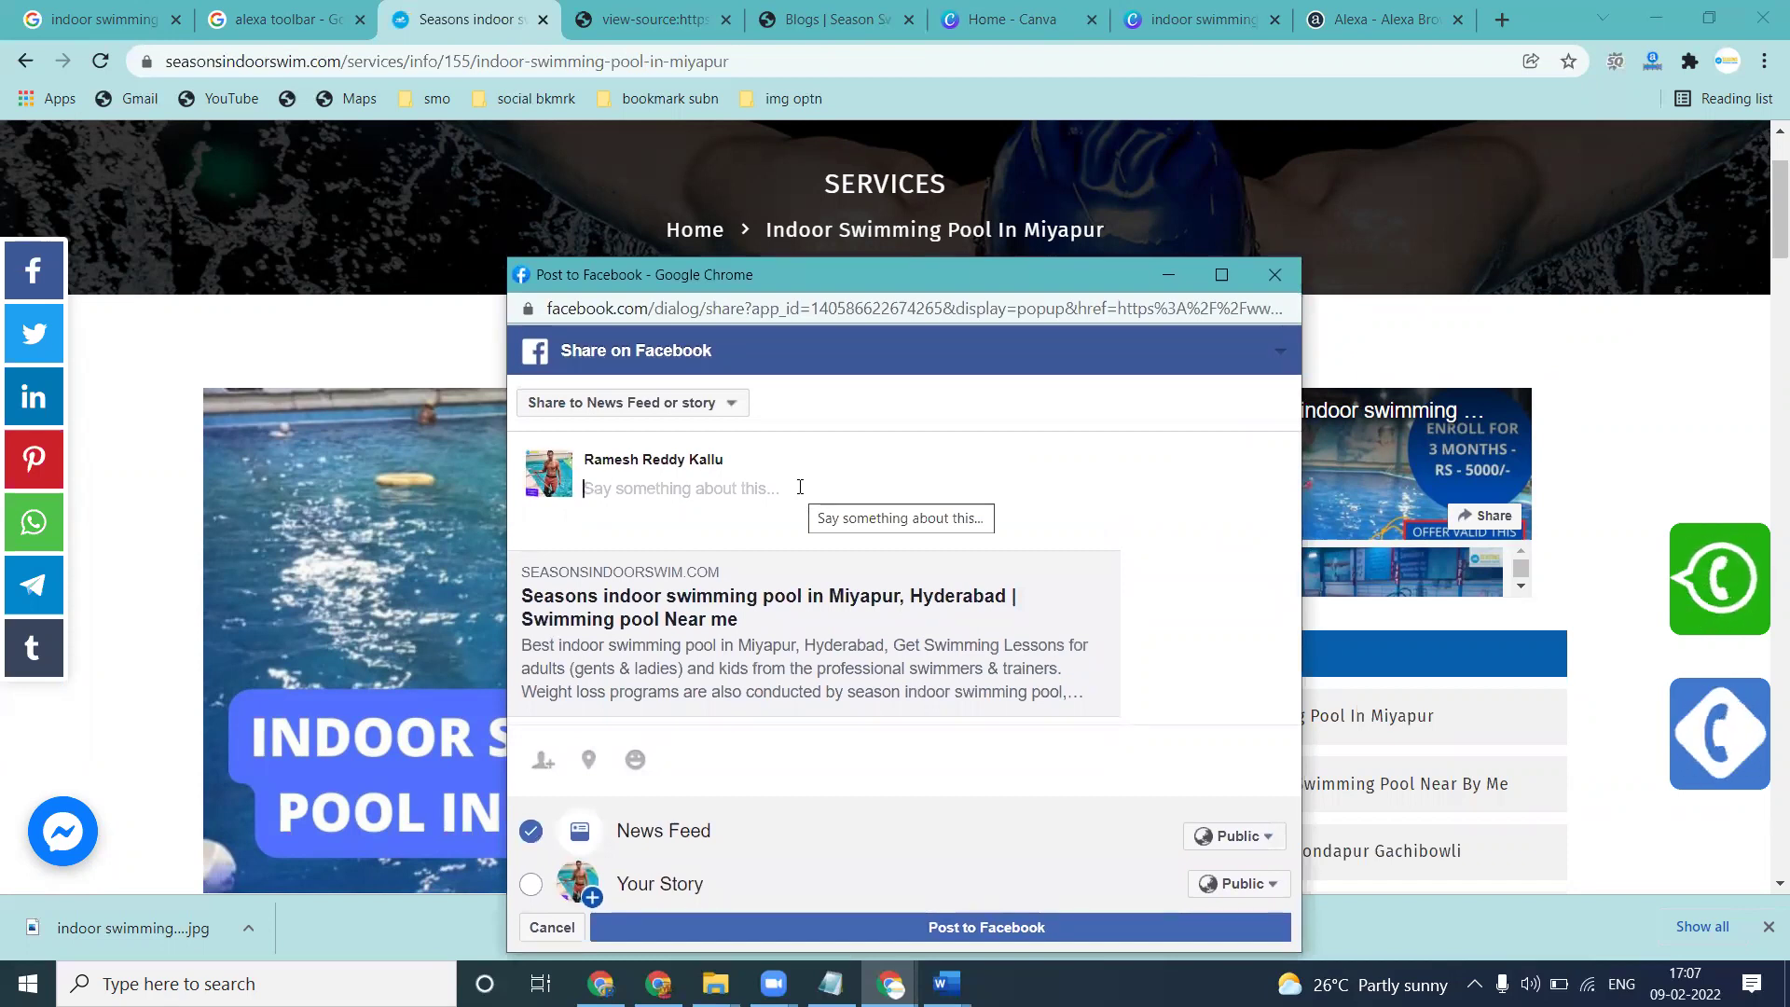
pyautogui.click(1276, 276)
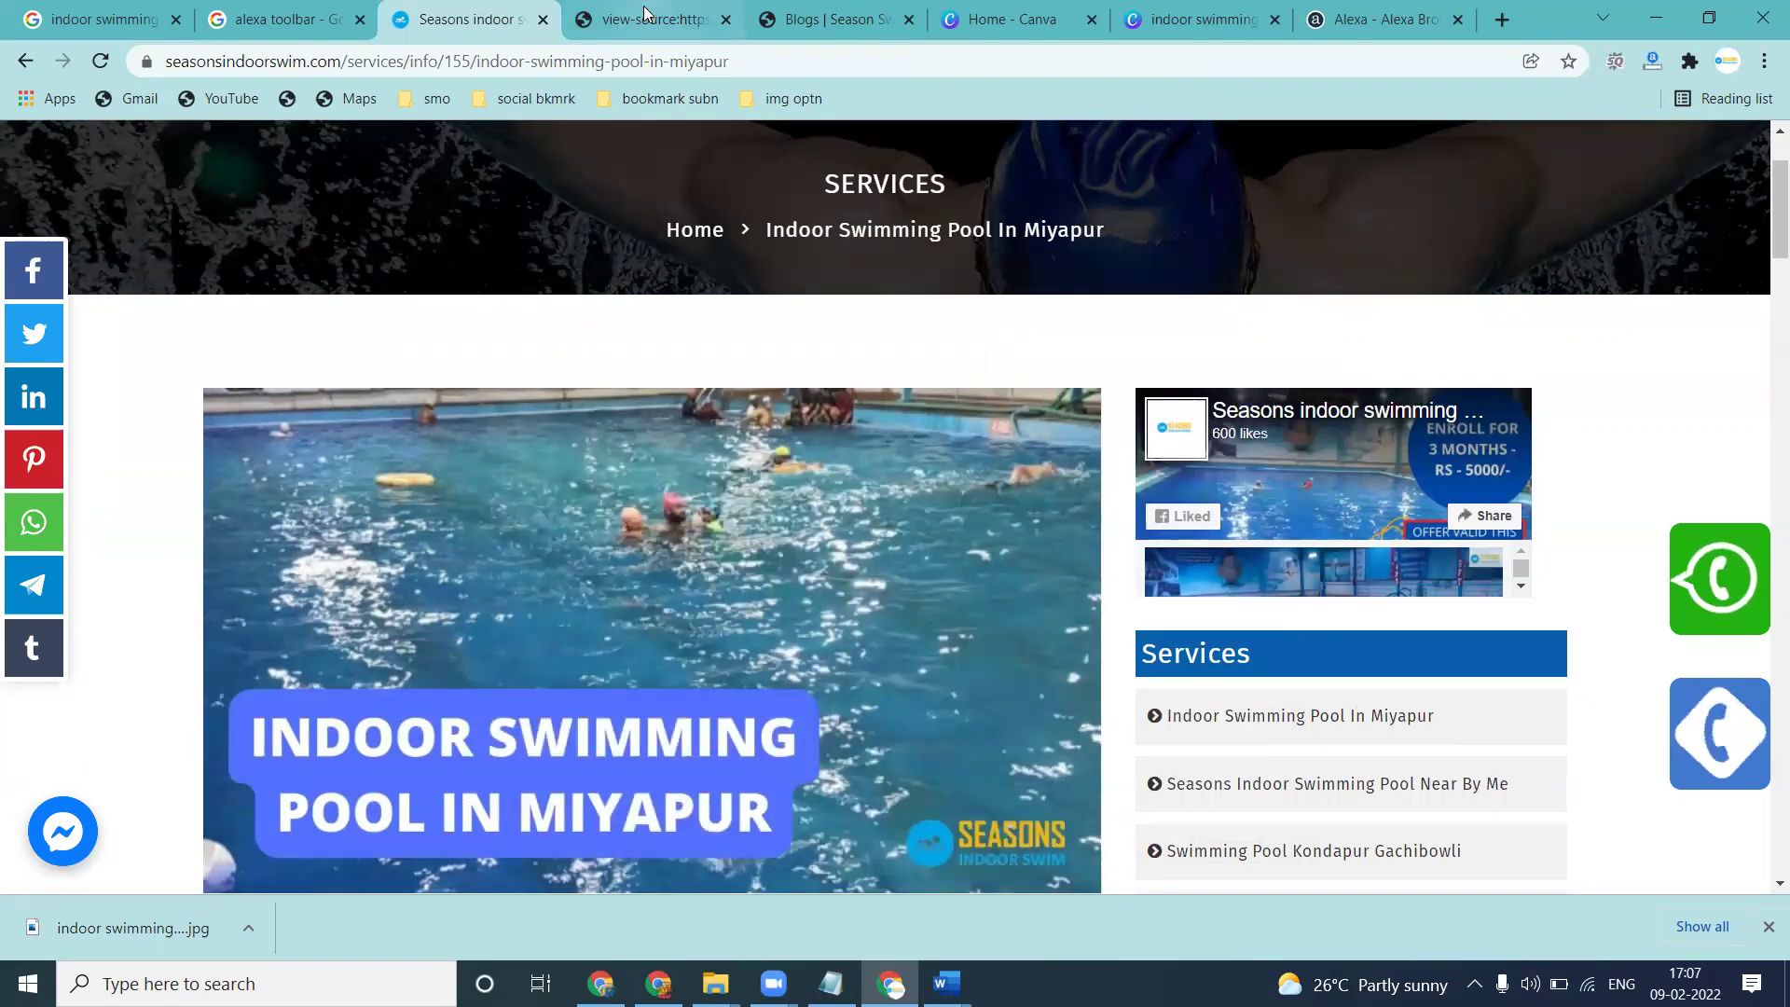
# Search the post's page source for "cano" to locate the canonical link
pyautogui.click(644, 14)
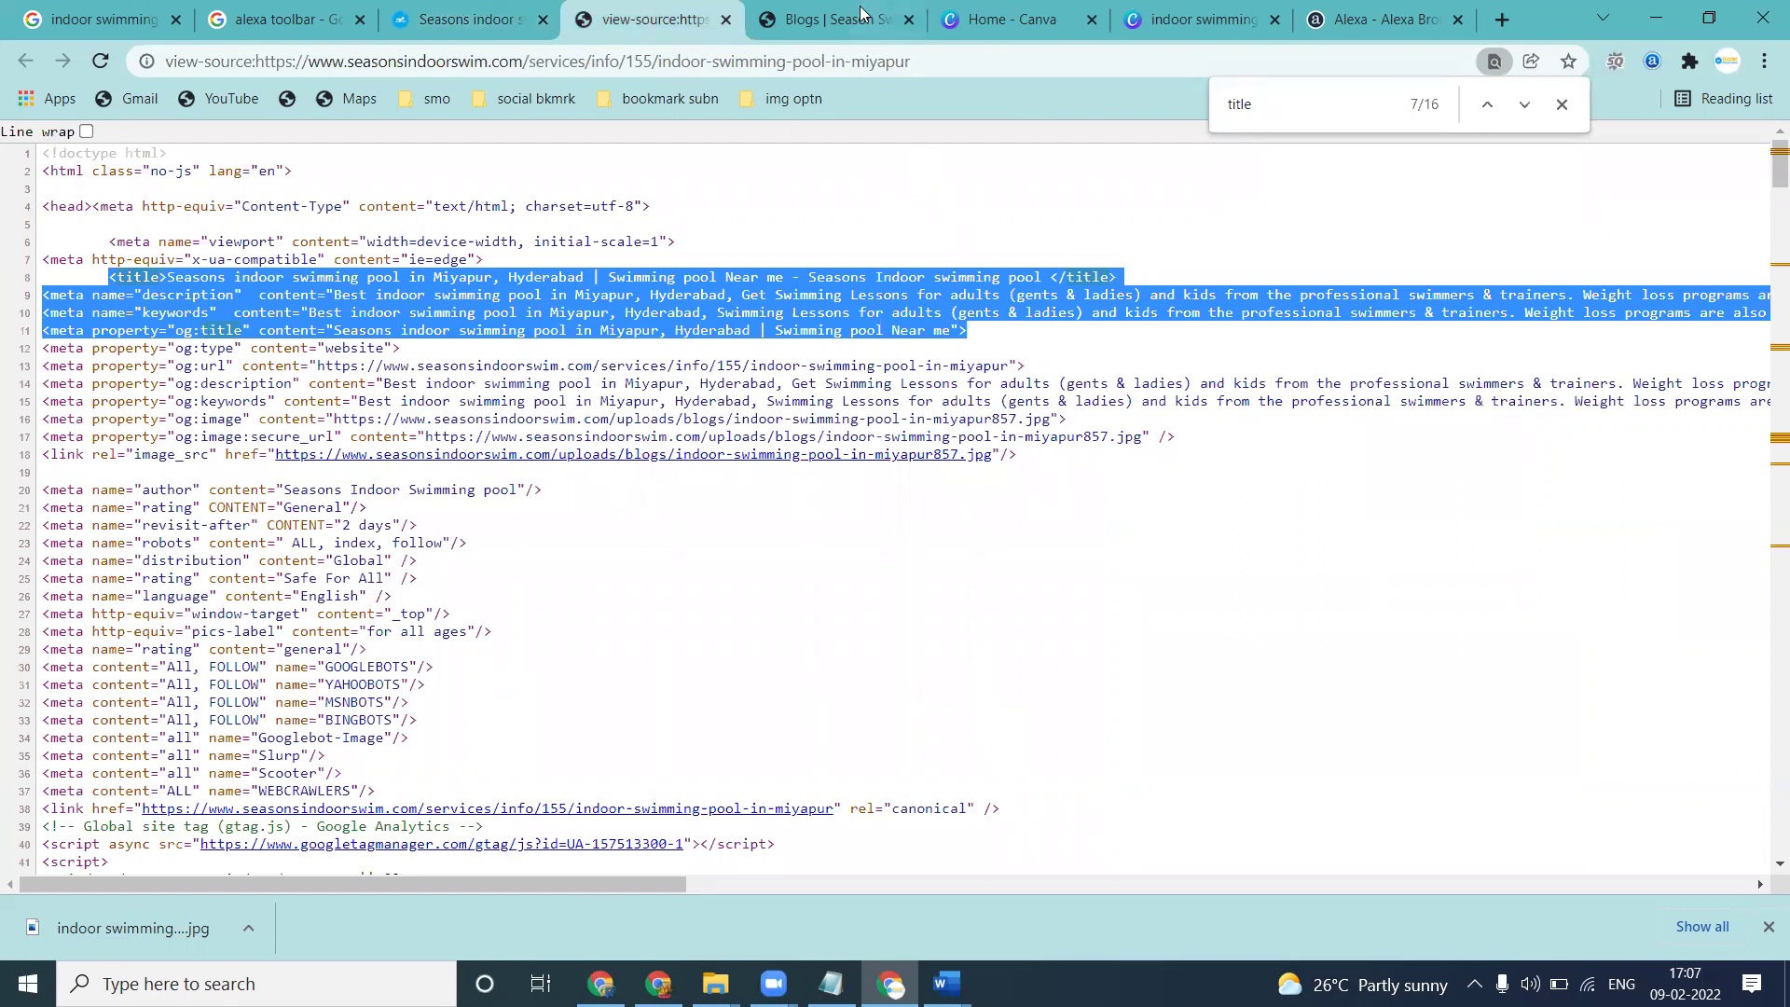
pyautogui.click(861, 13)
pyautogui.click(648, 13)
pyautogui.doubleClick(1239, 106)
pyautogui.write('c')
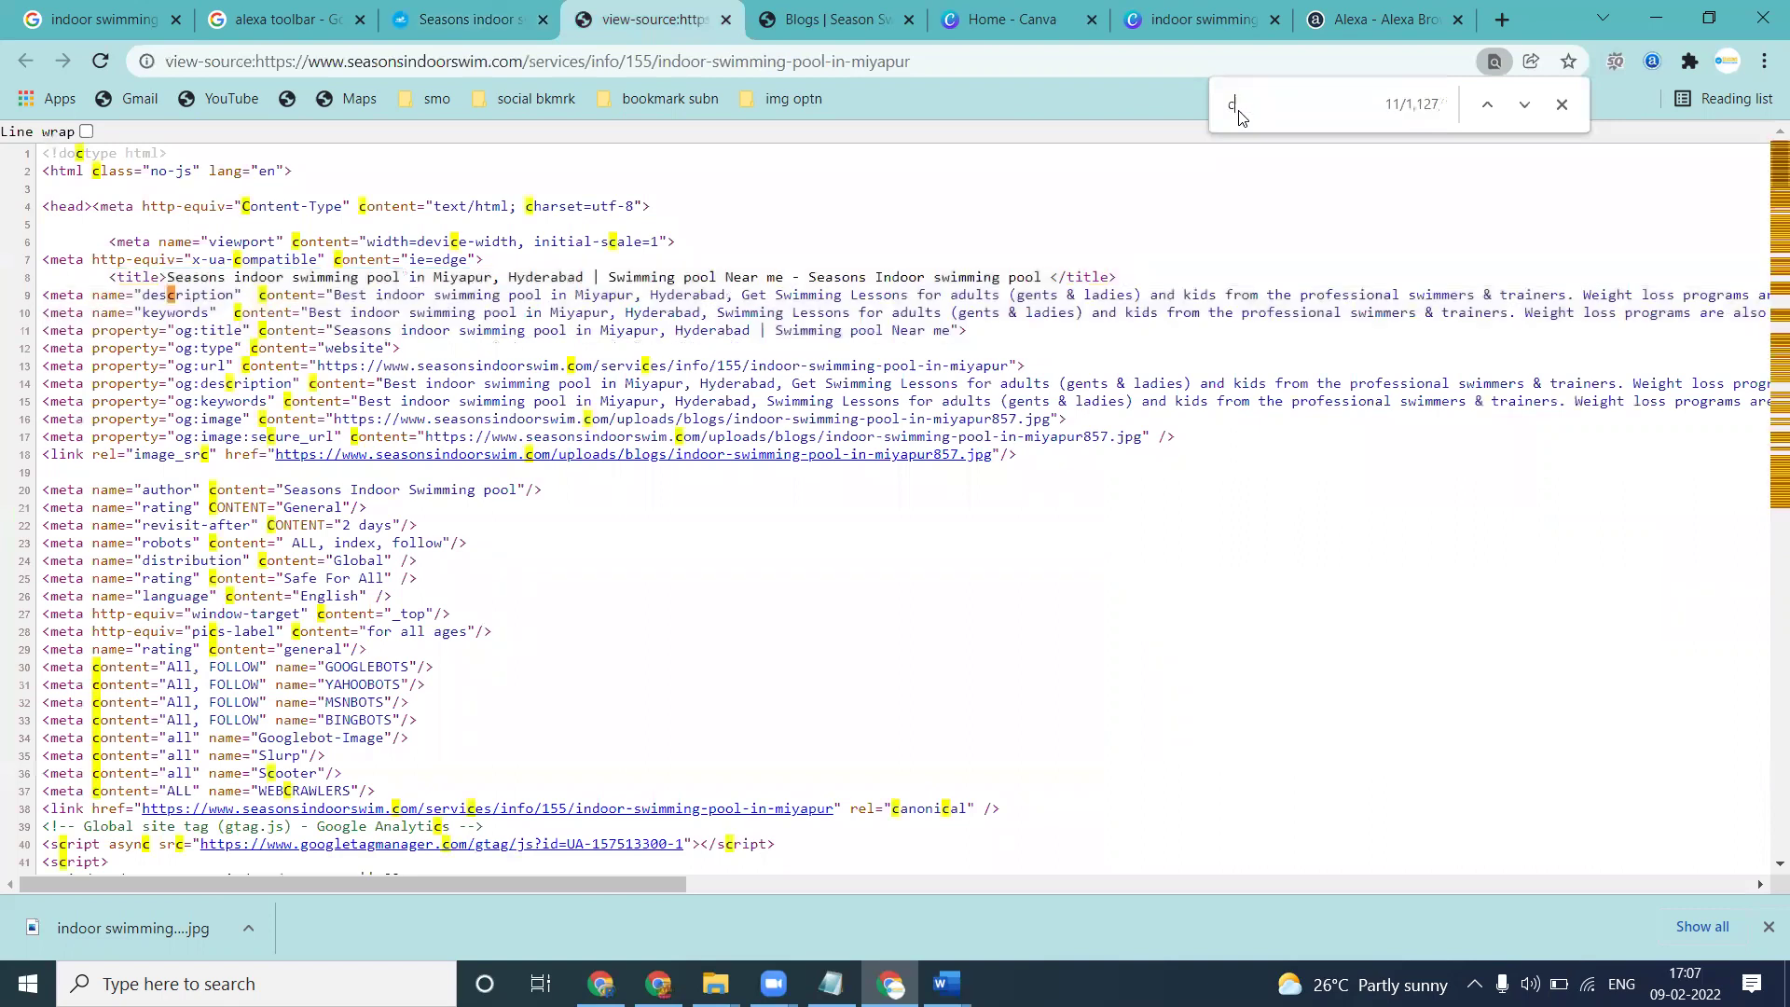
pyautogui.write('ano')
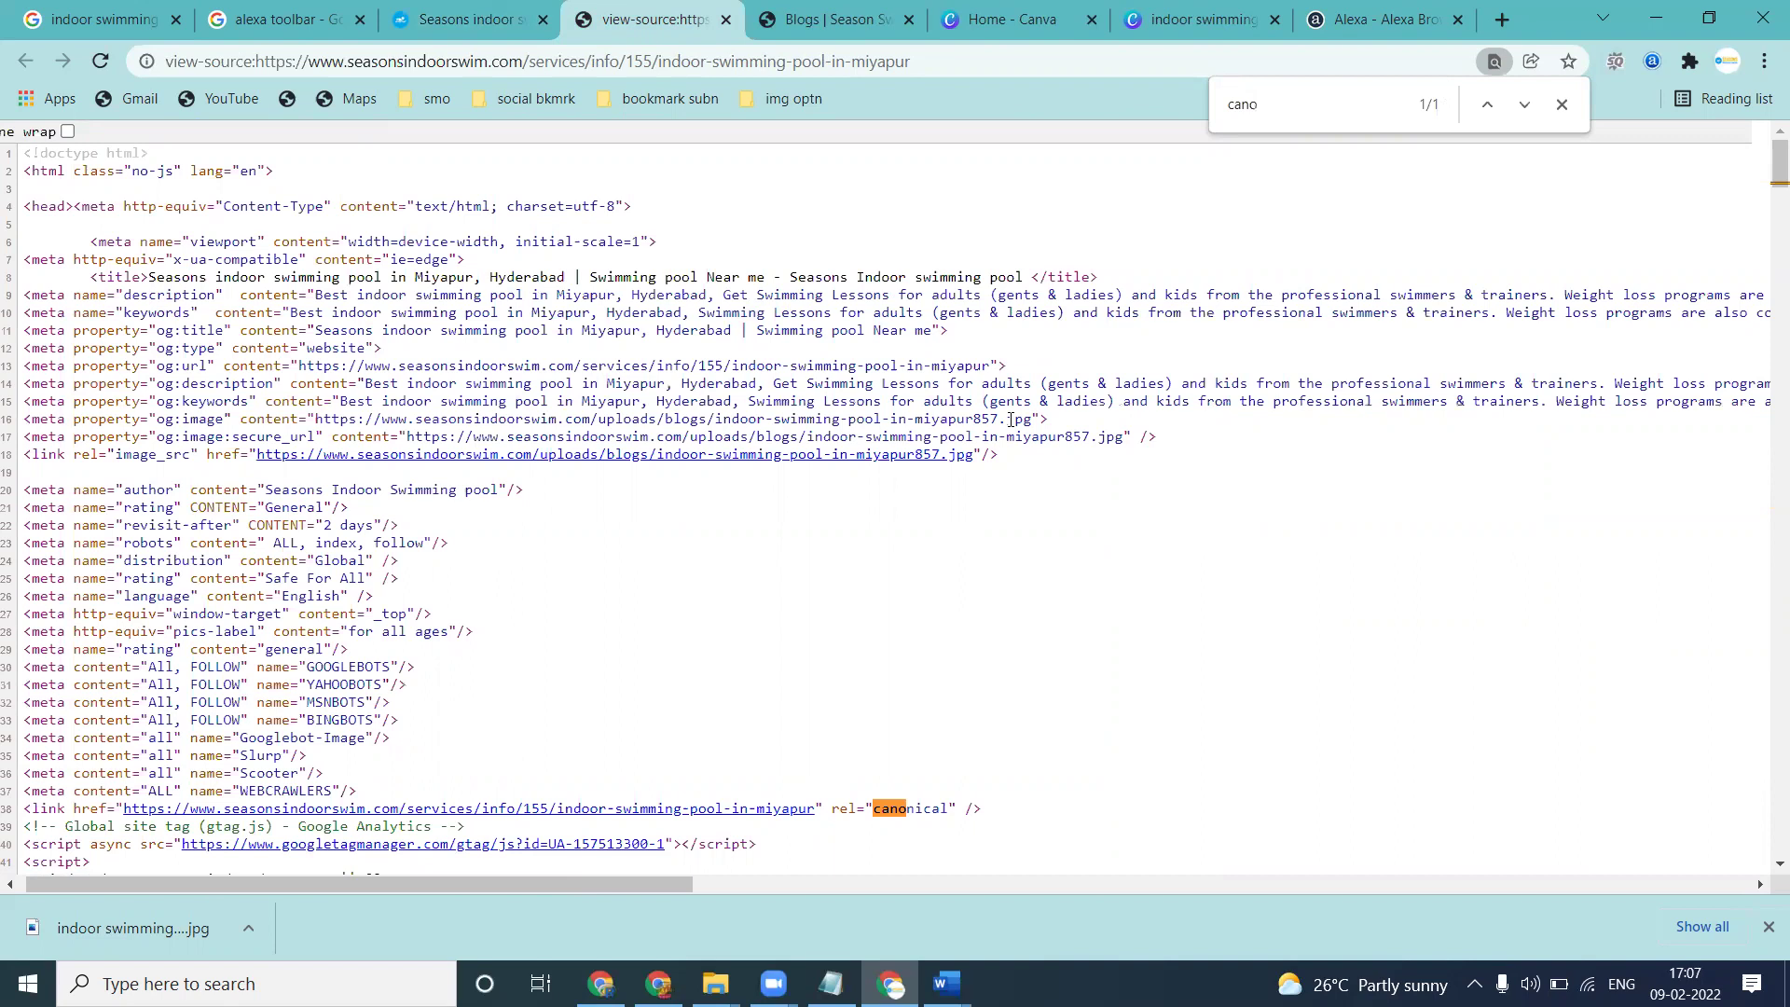
pyautogui.click(1562, 104)
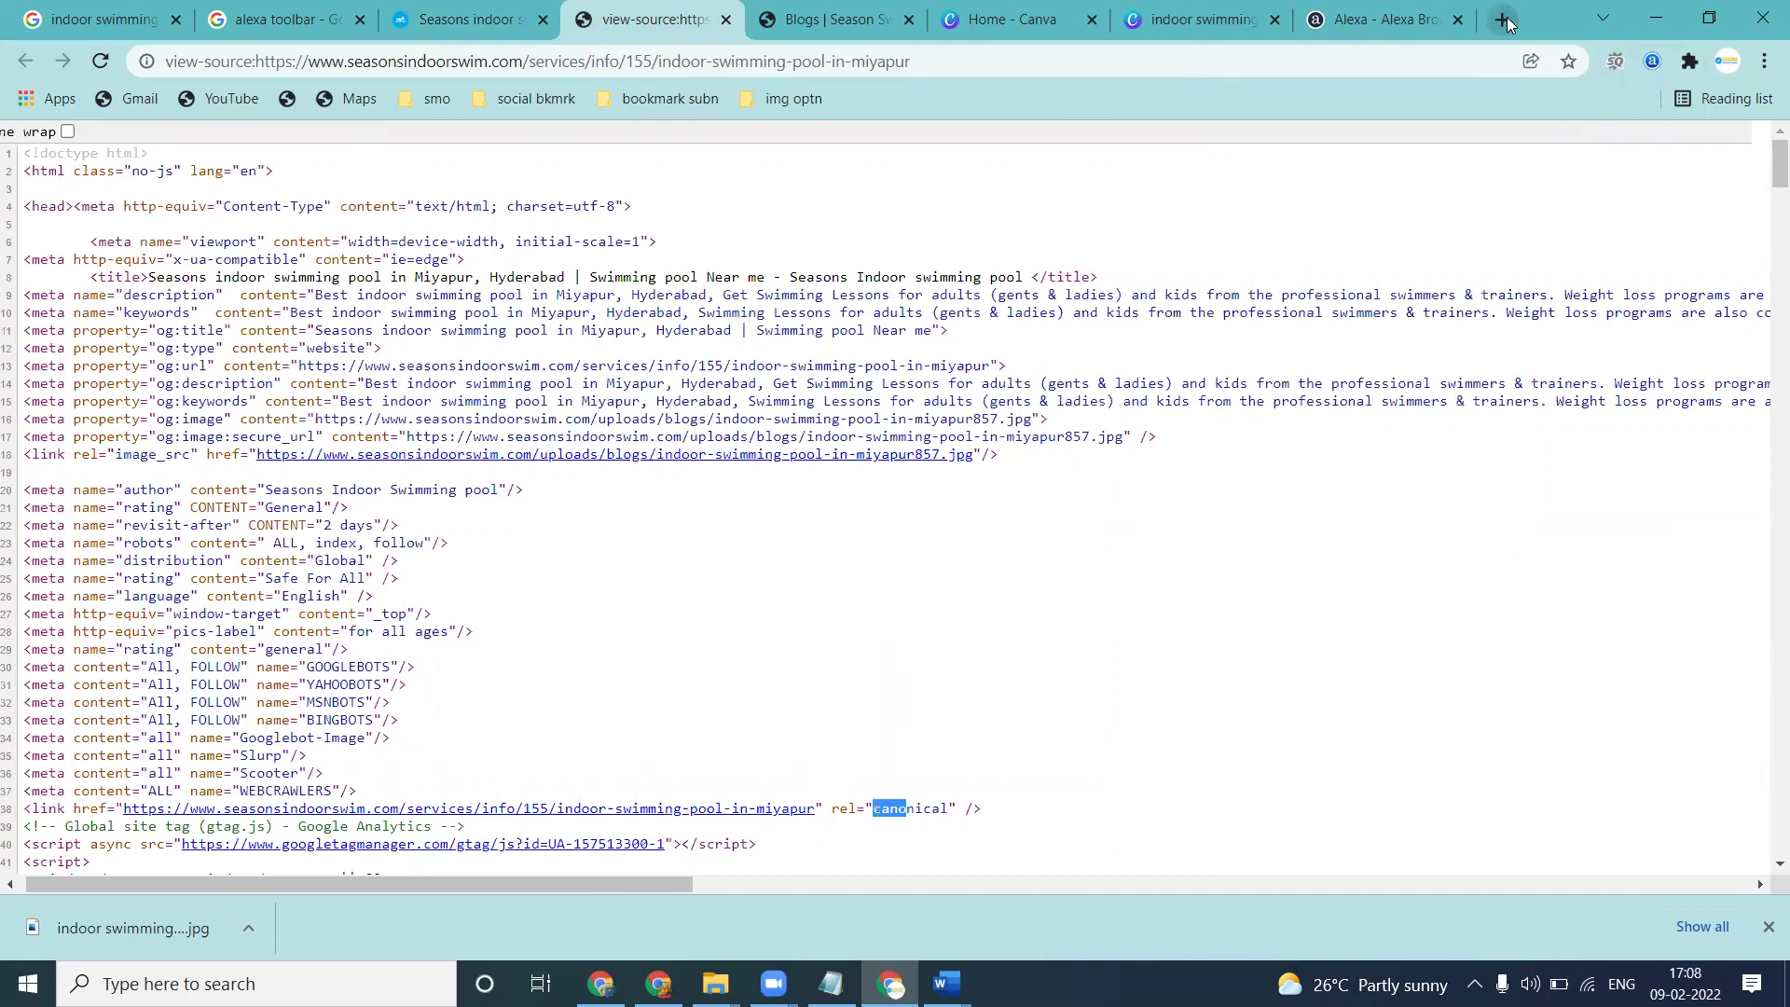
pyautogui.click(1505, 19)
pyautogui.write('goo')
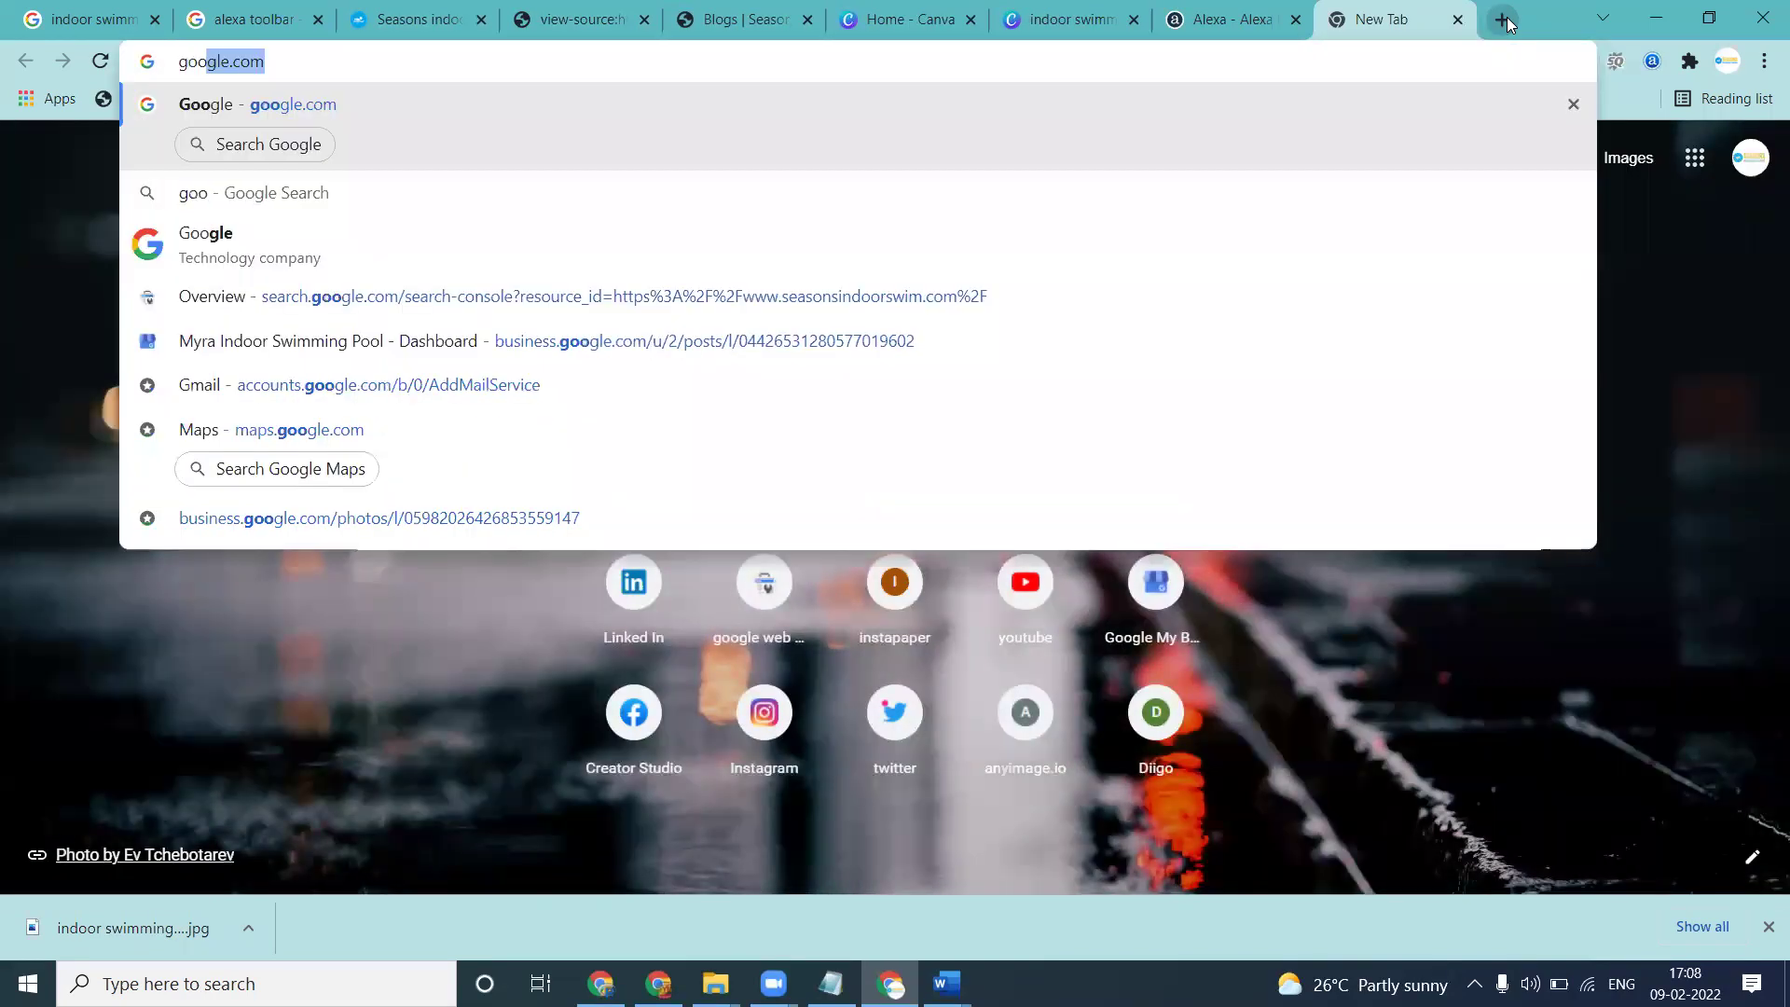
pyautogui.write('g')
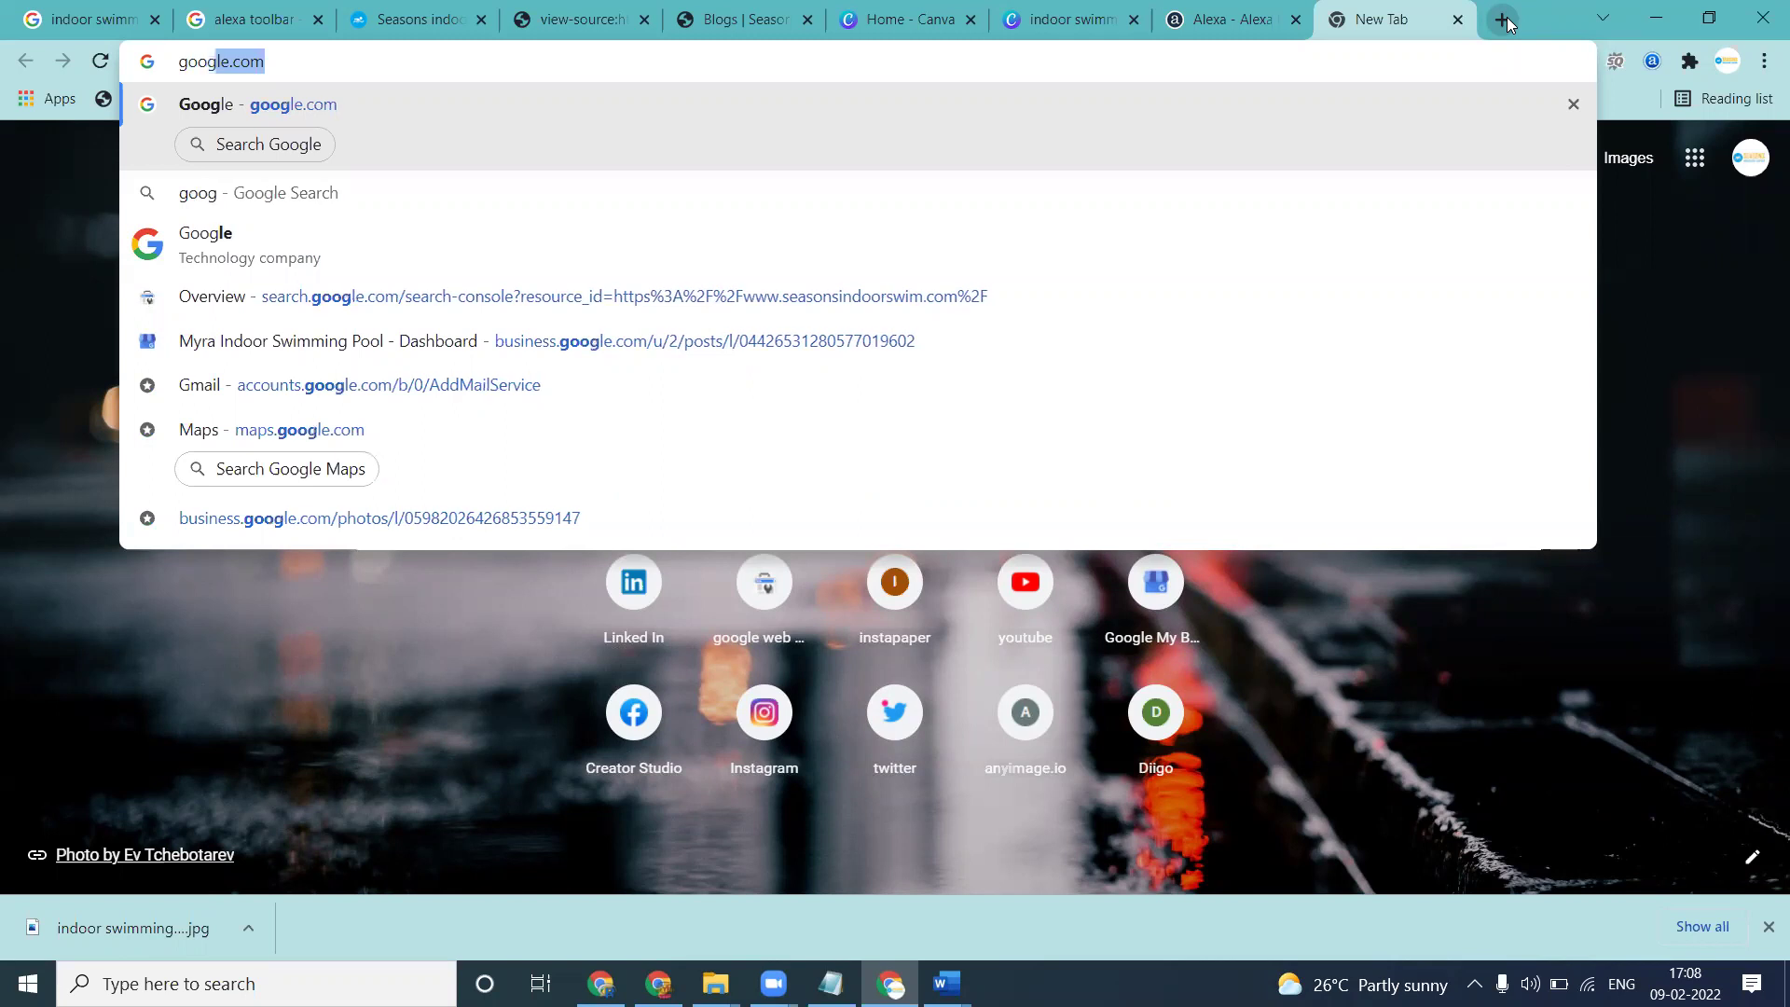
pyautogui.write('le search conso')
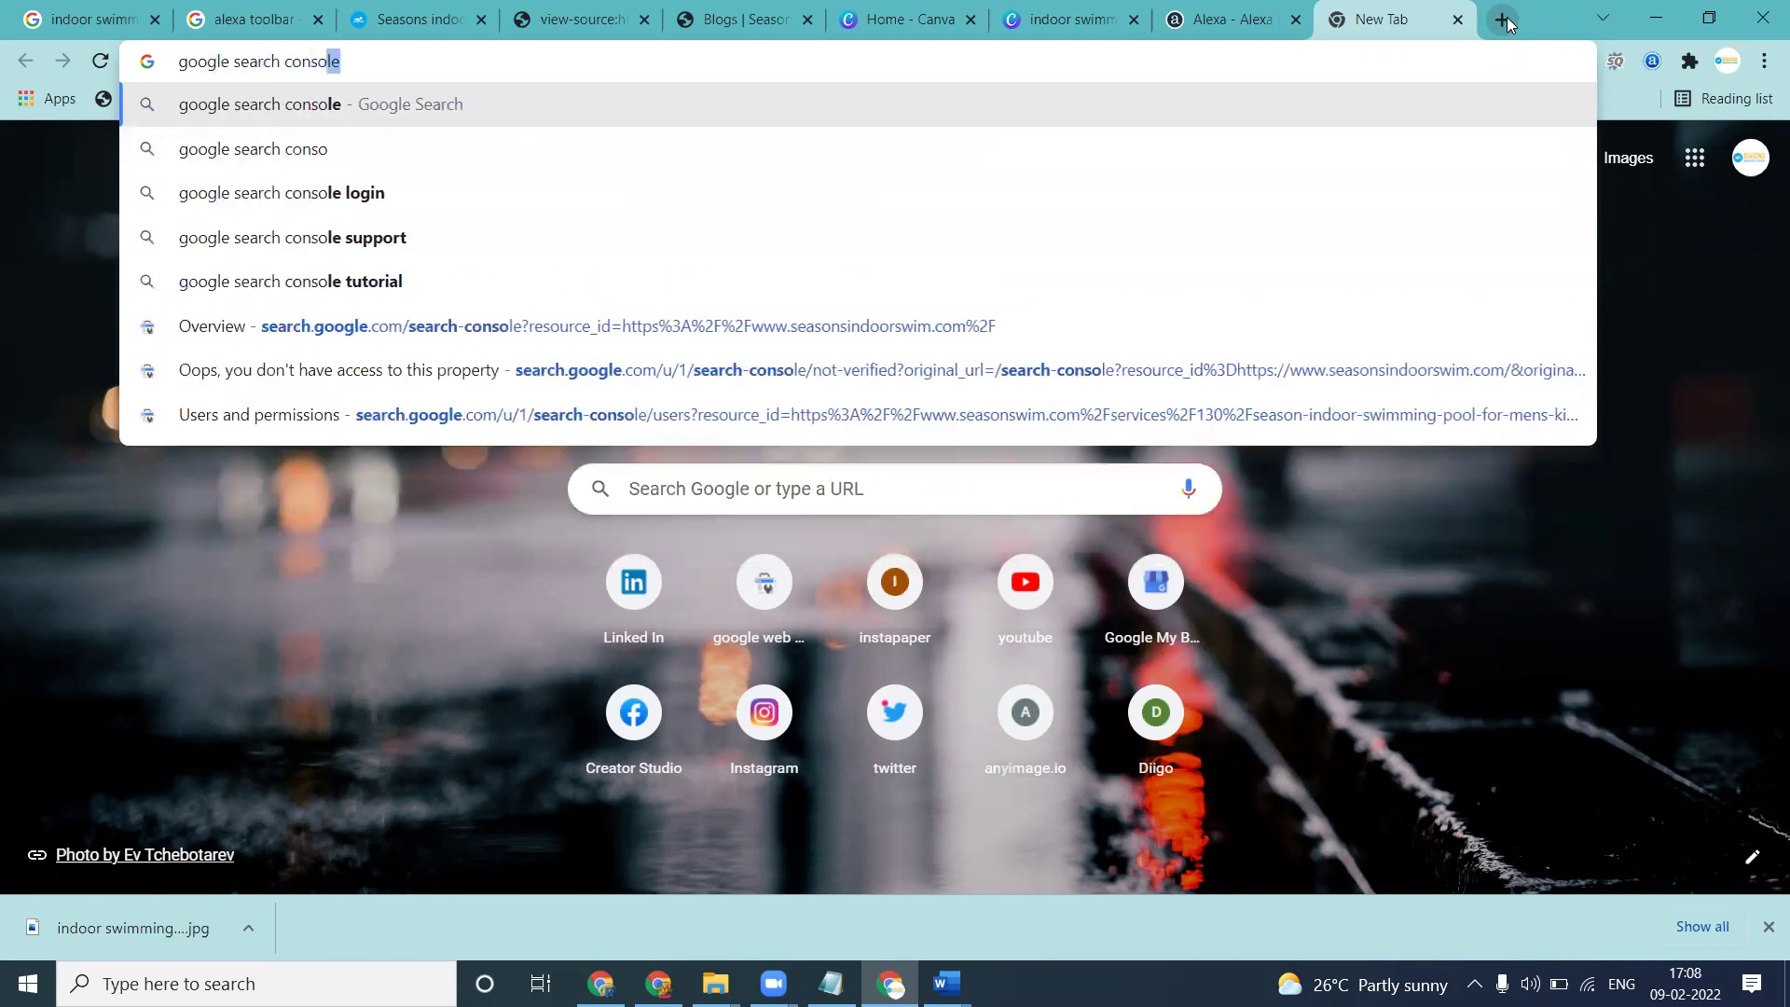
pyautogui.press('Return')
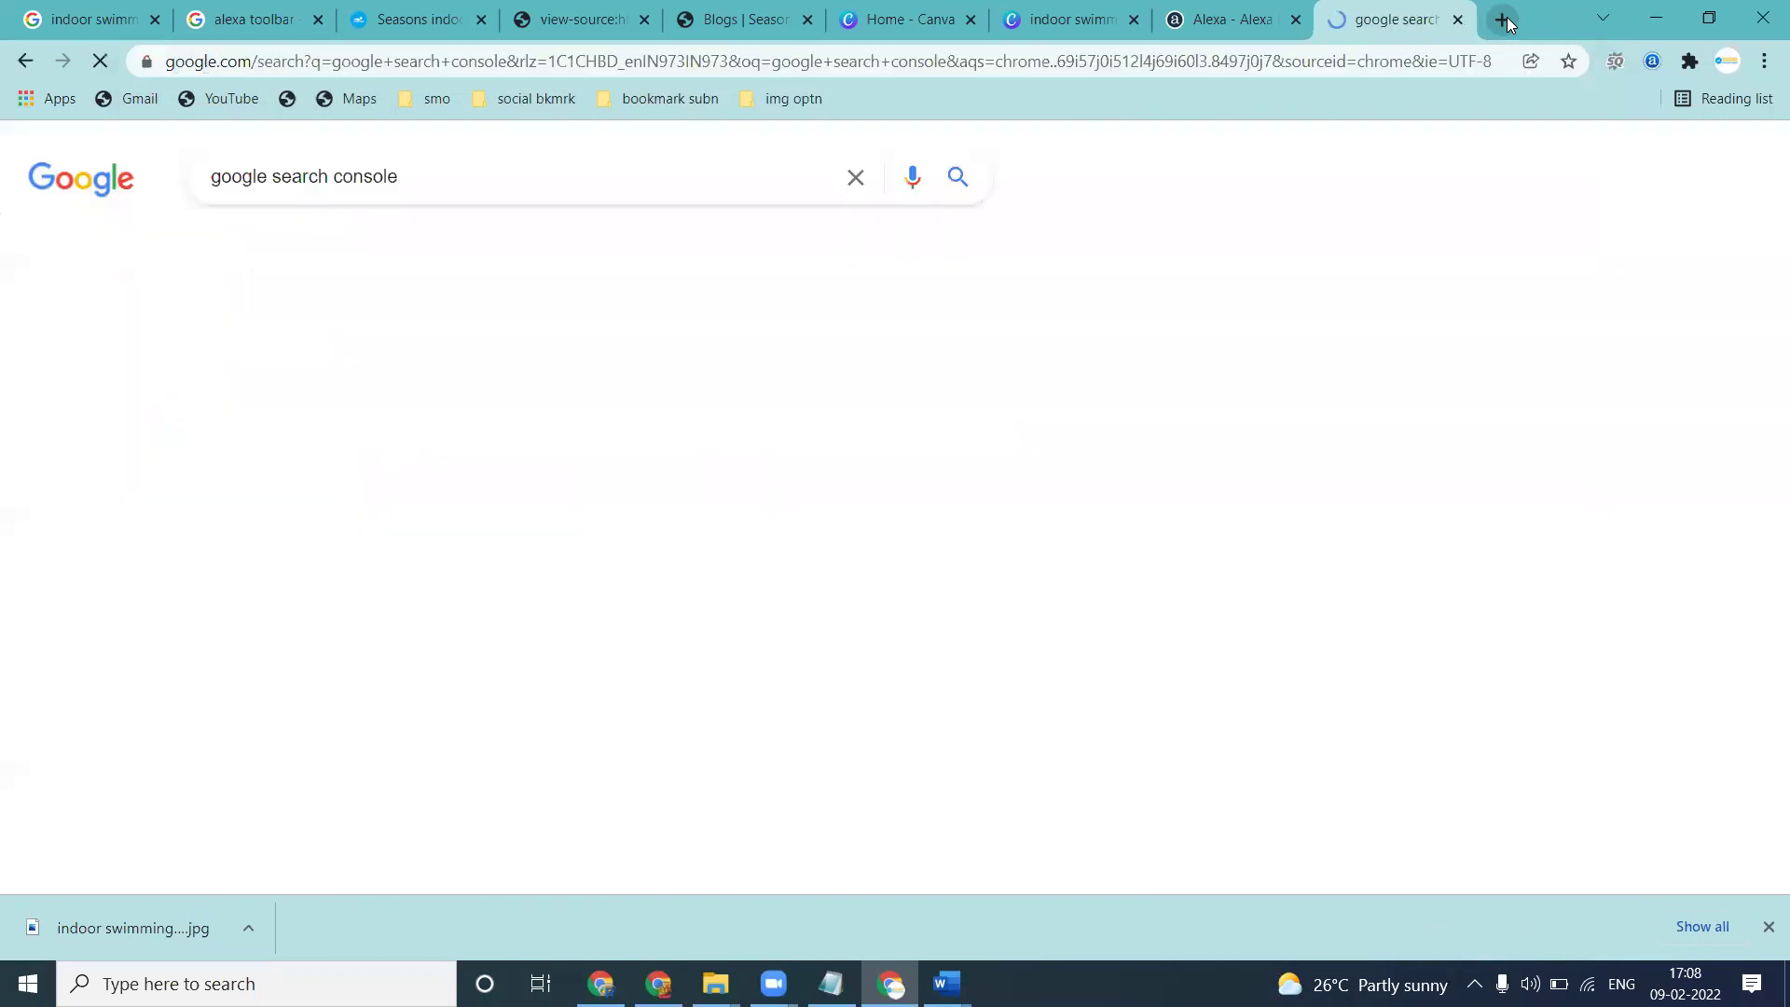
pyautogui.click(392, 380)
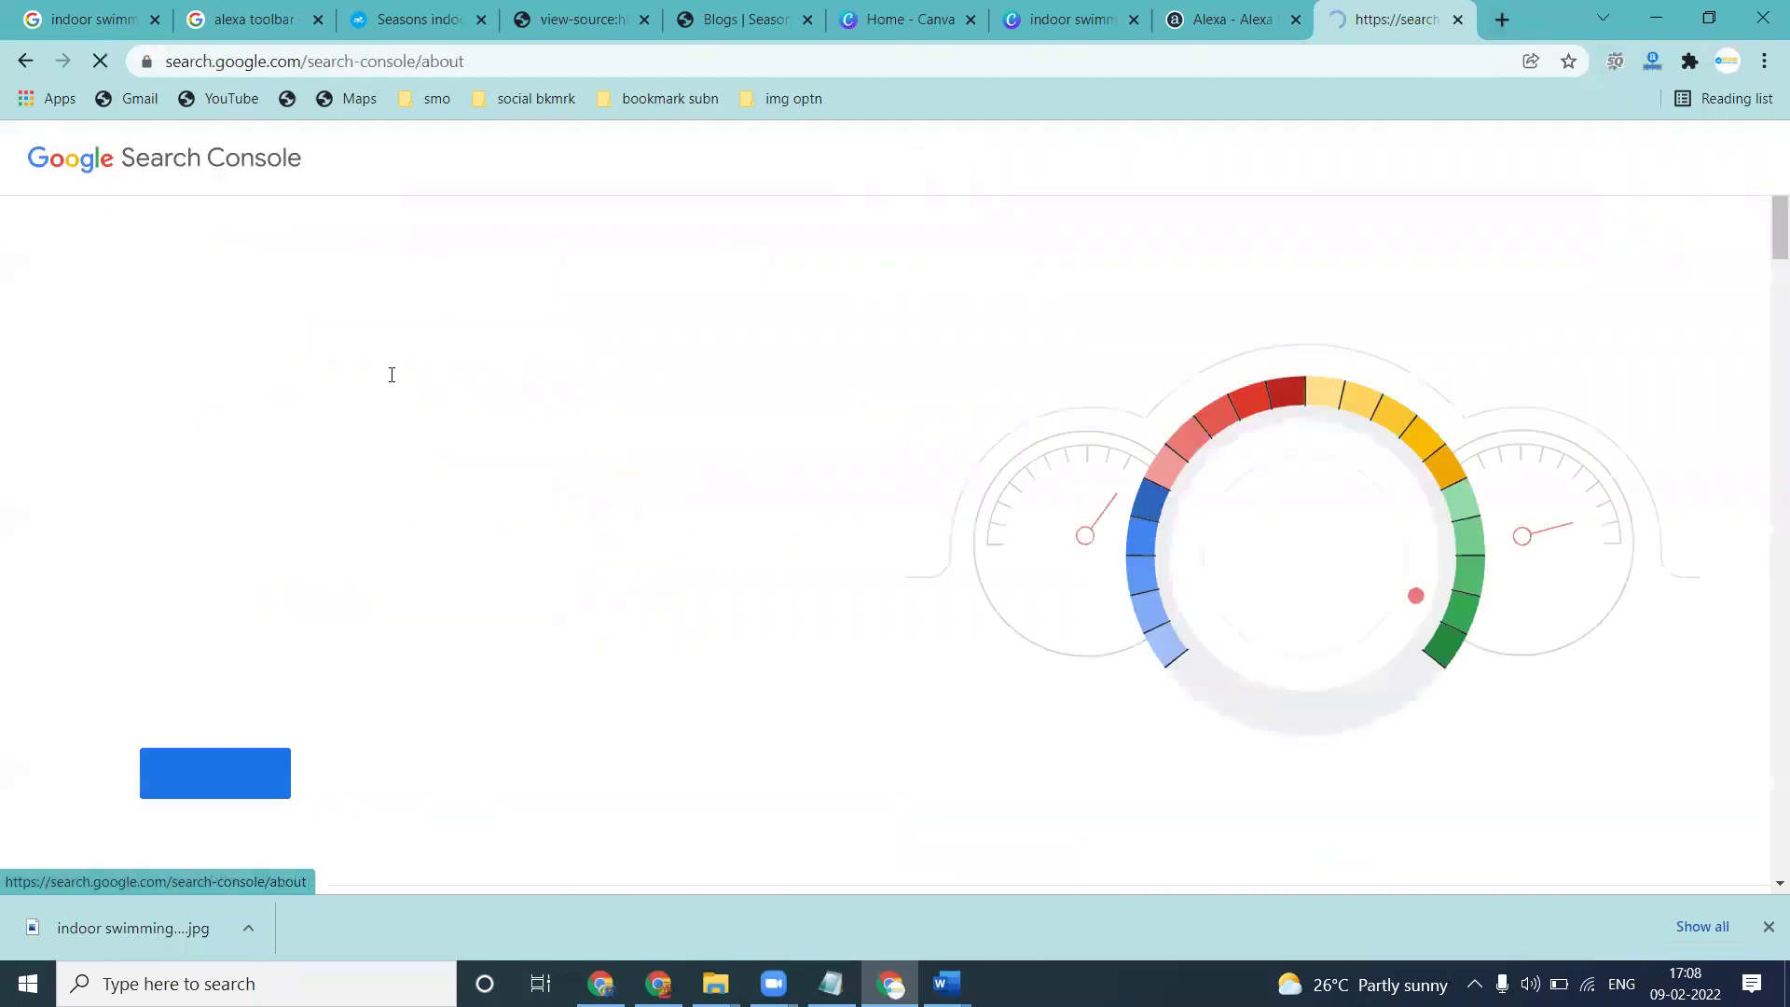
pyautogui.click(167, 792)
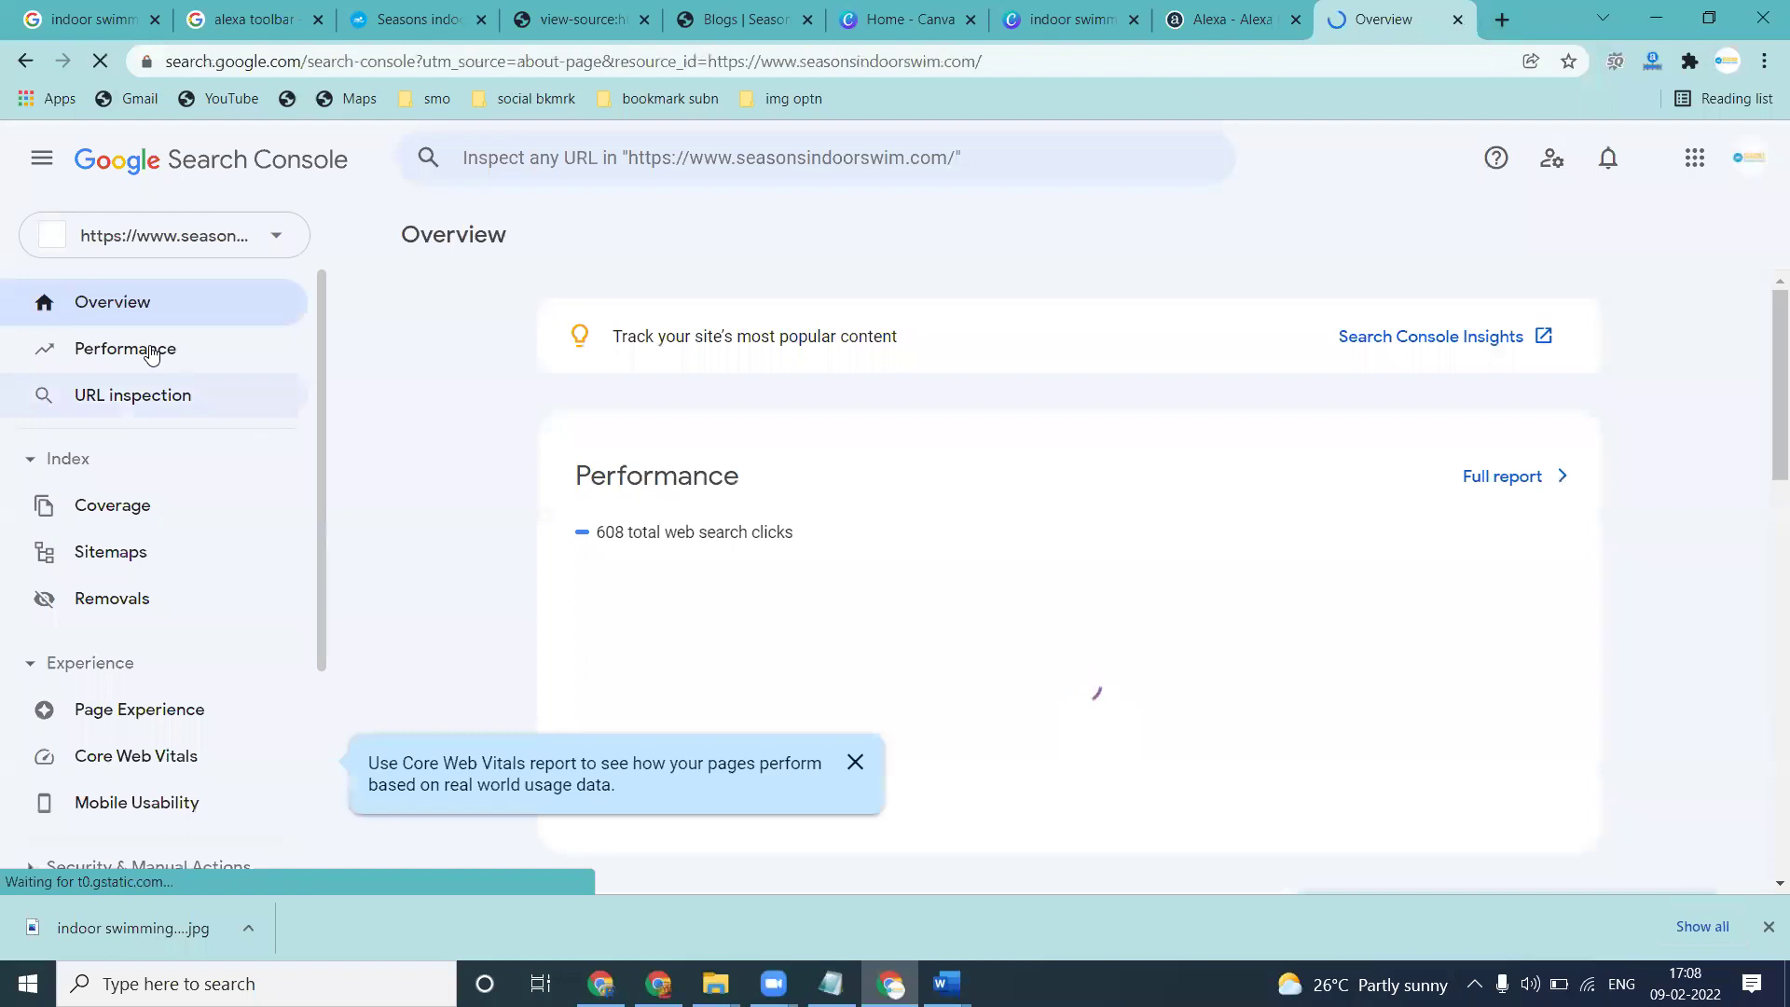
pyautogui.click(160, 237)
pyautogui.click(340, 504)
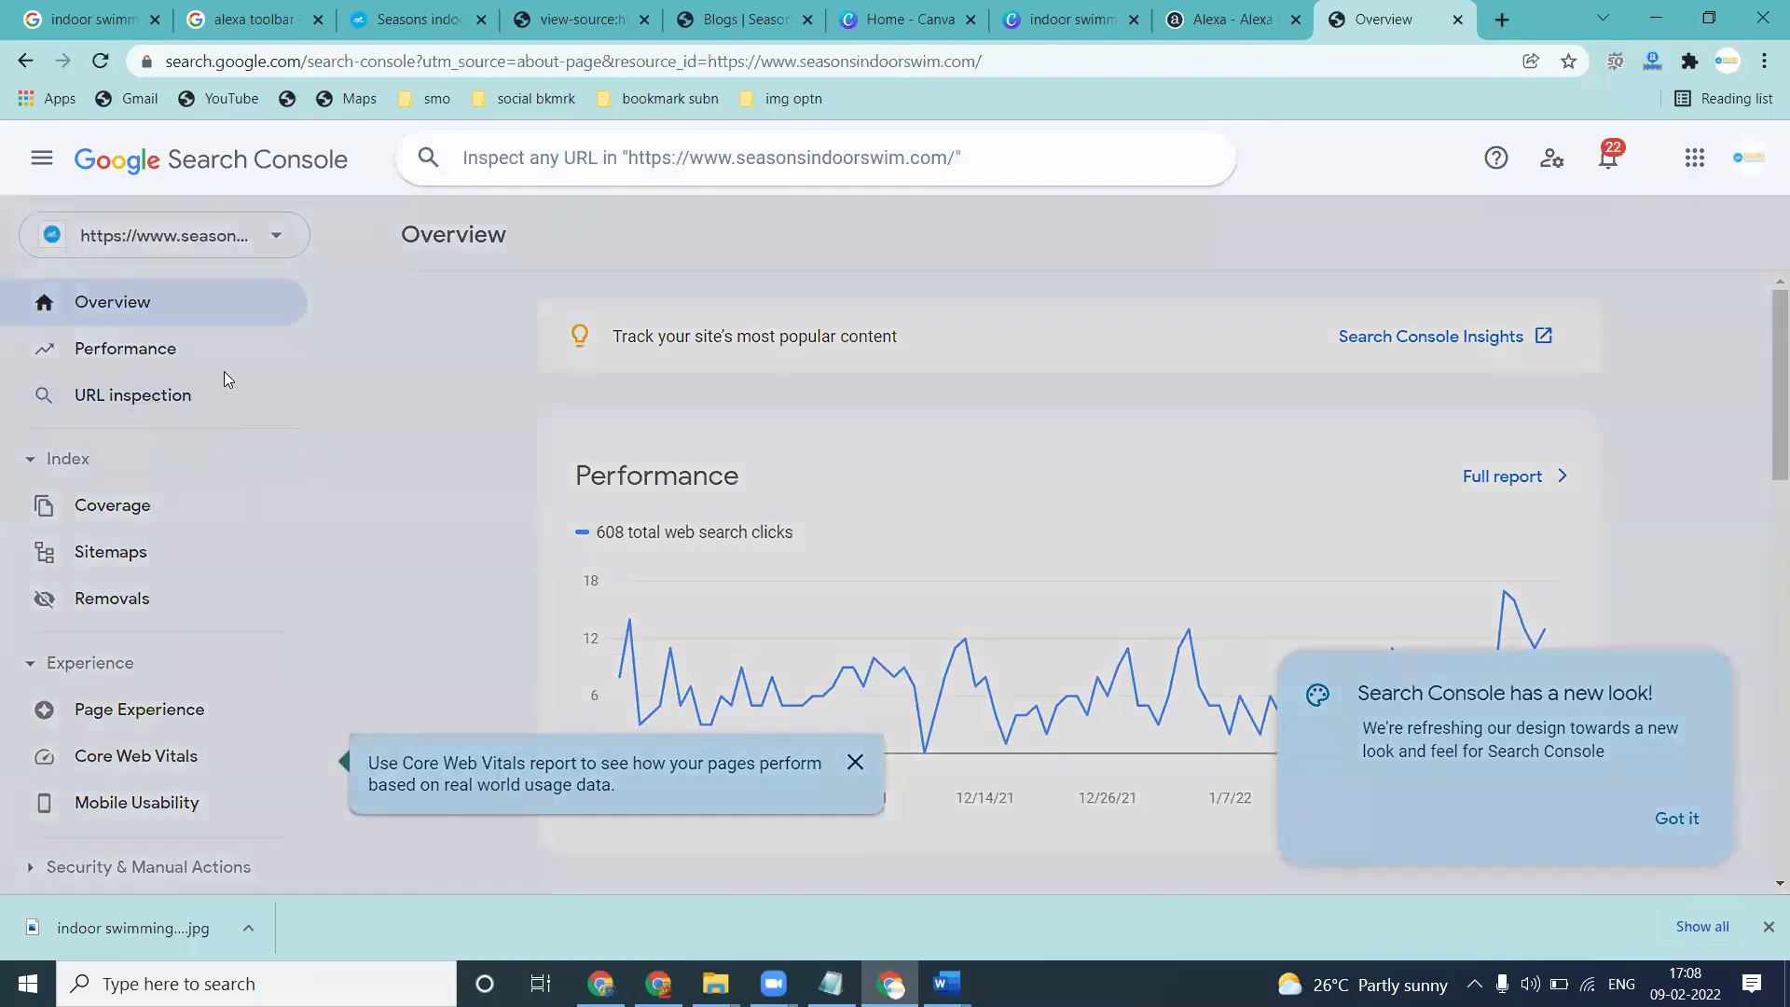
pyautogui.click(415, 18)
pyautogui.click(494, 62)
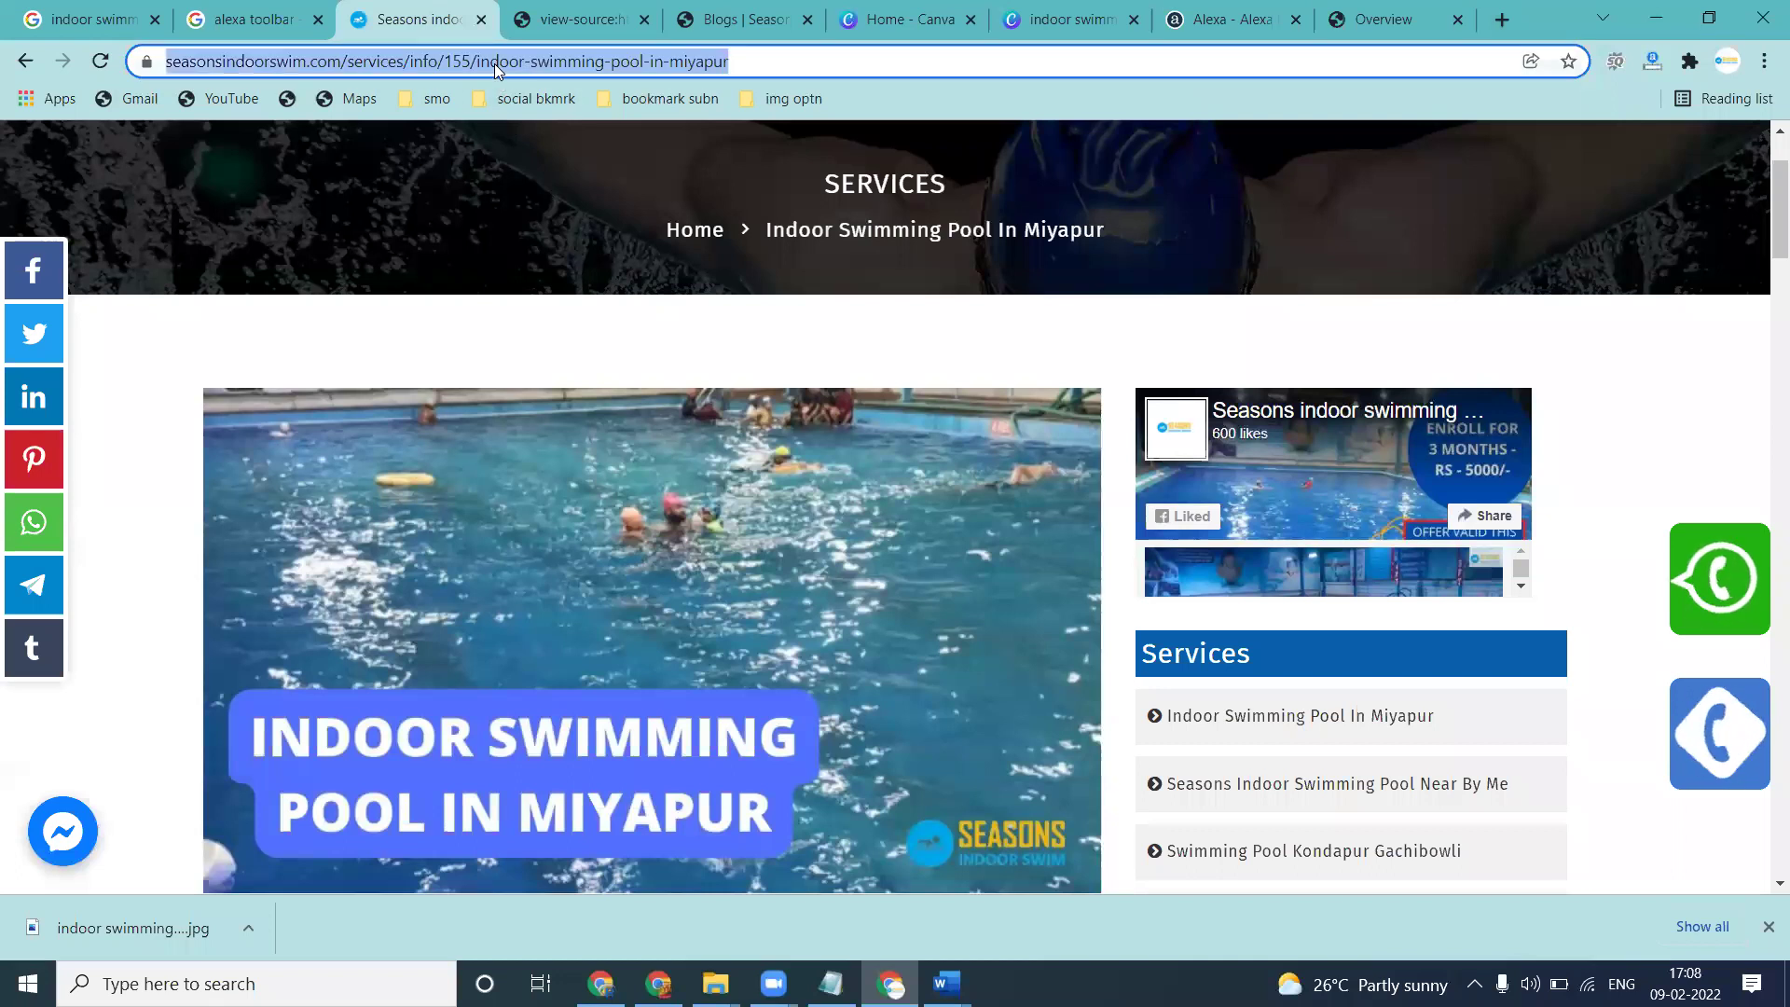
pyautogui.click(1379, 19)
pyautogui.write('https://www.seasonsindoorswim.com/services/indoor-swimming-pool-in-miyapur')
pyautogui.press('Return')
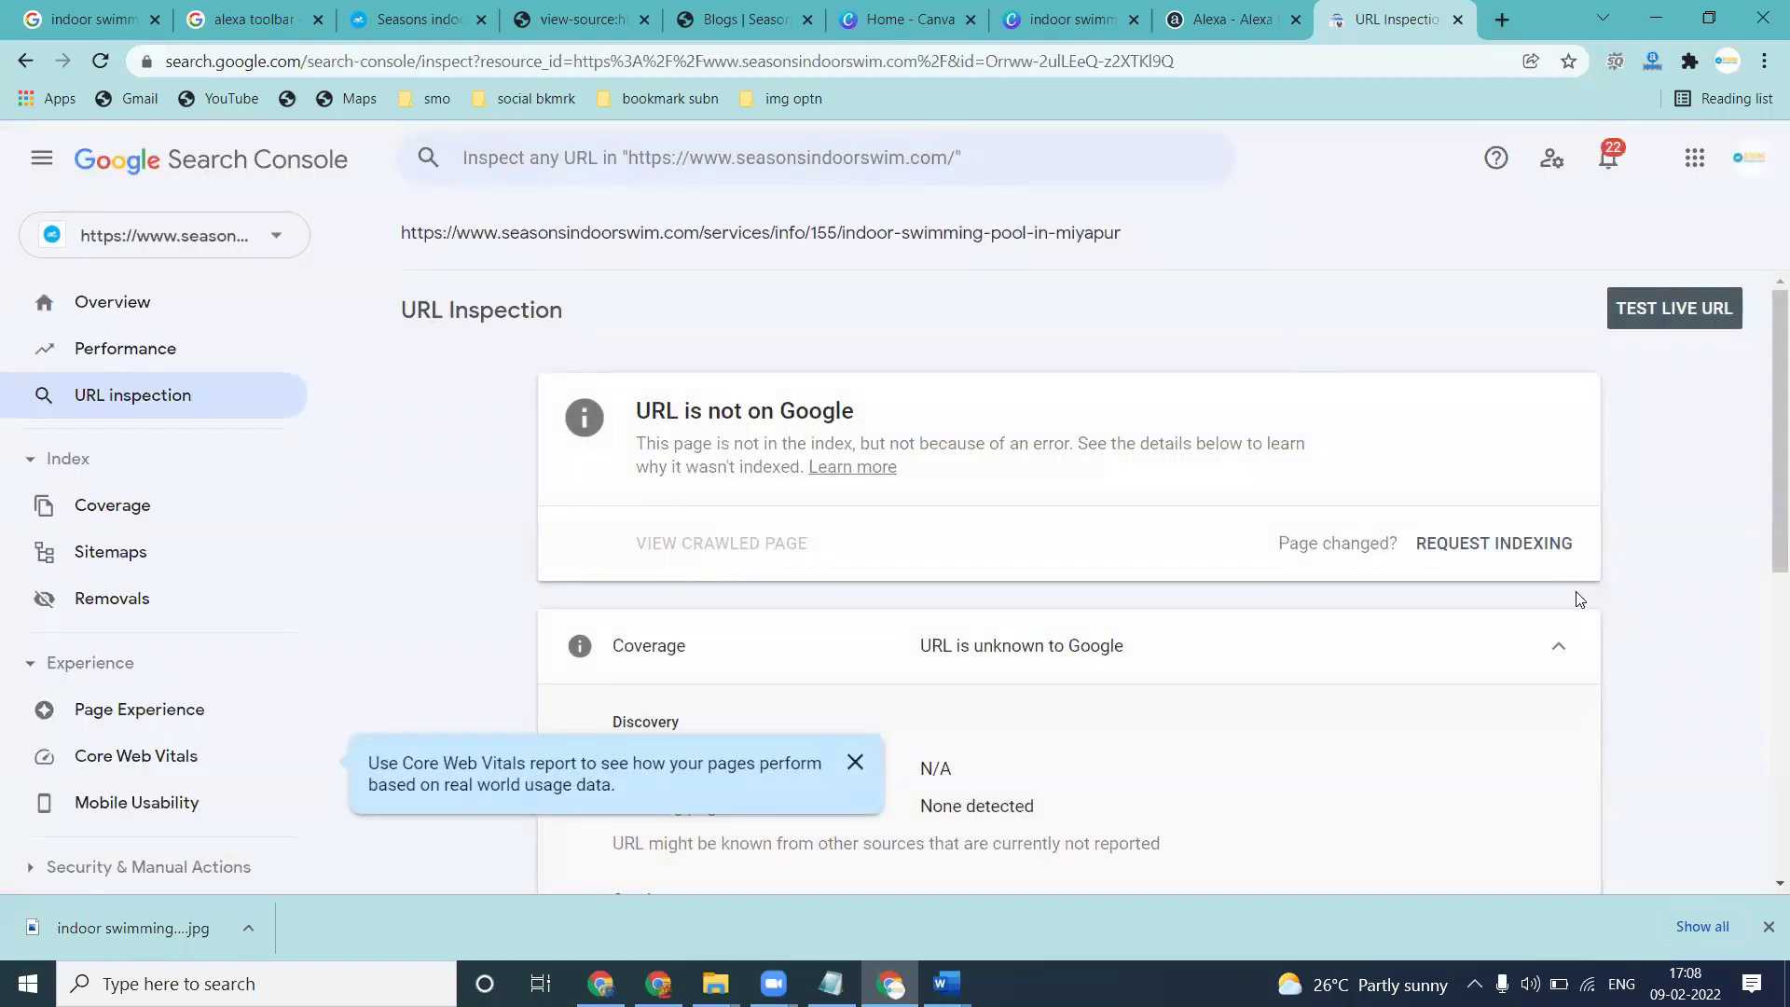
# Request indexing for the inspected blog post URL, review the post while waiting, and dismiss the resulting dialog
pyautogui.click(1490, 554)
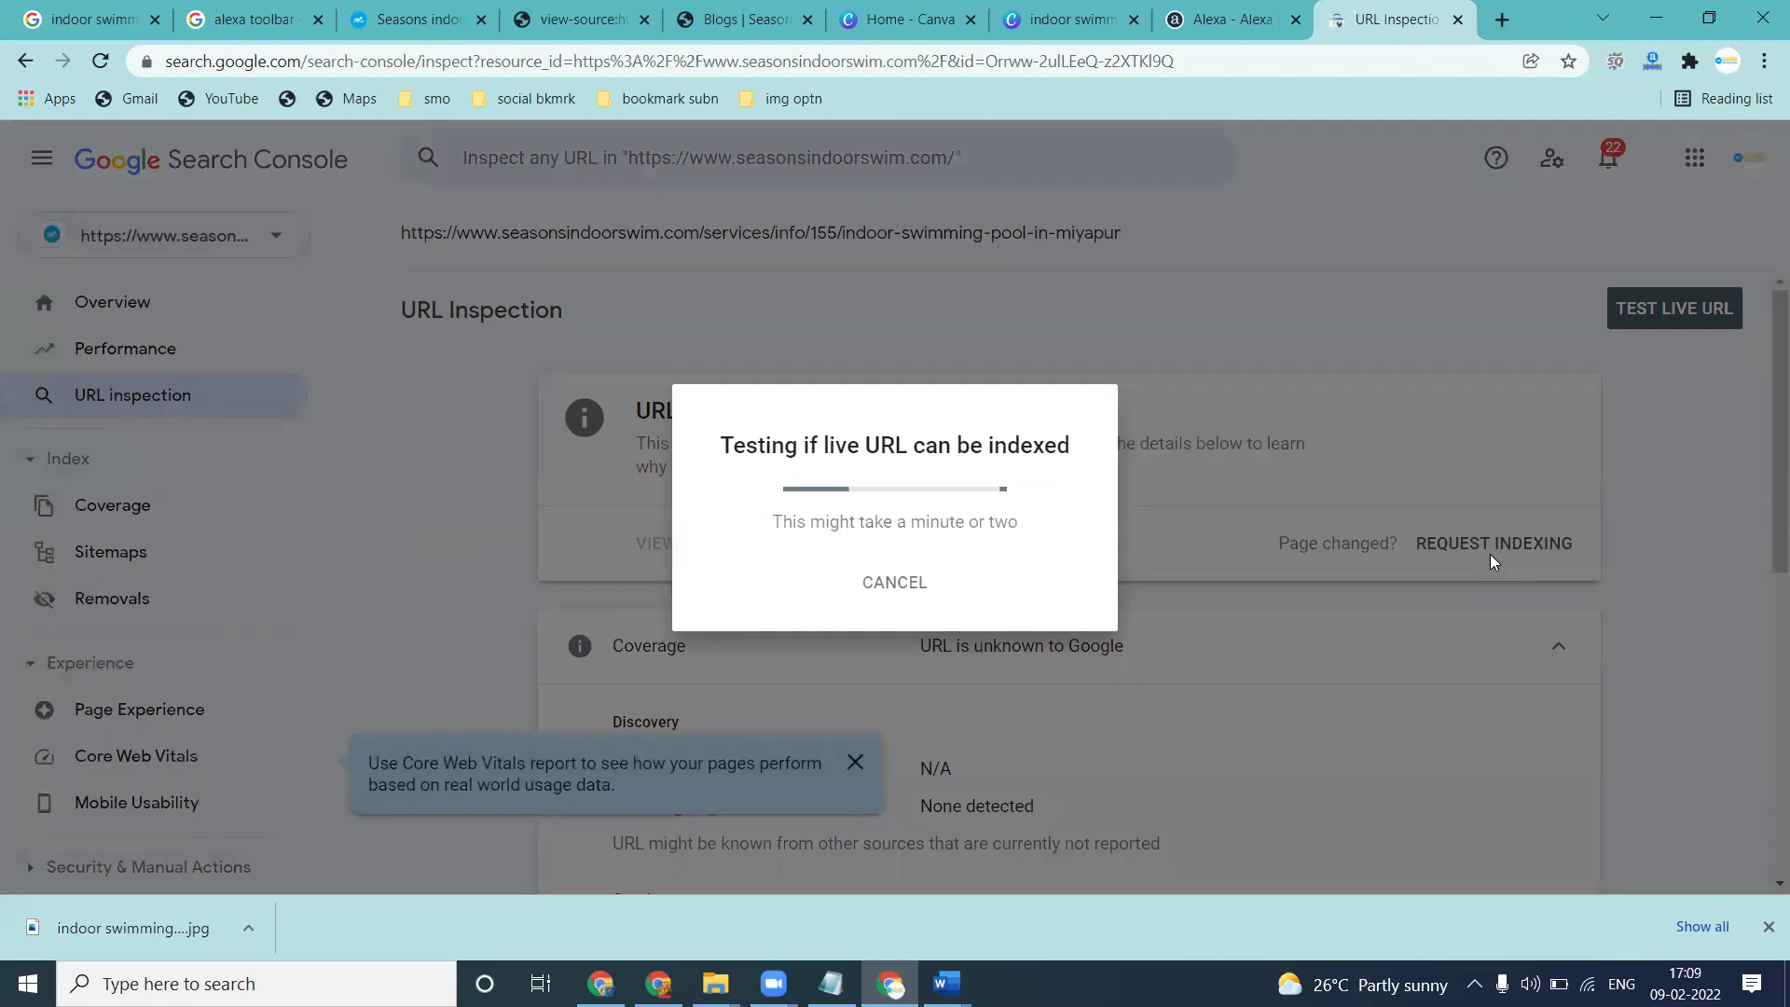
pyautogui.click(418, 18)
pyautogui.scroll(-5, 1380, 451)
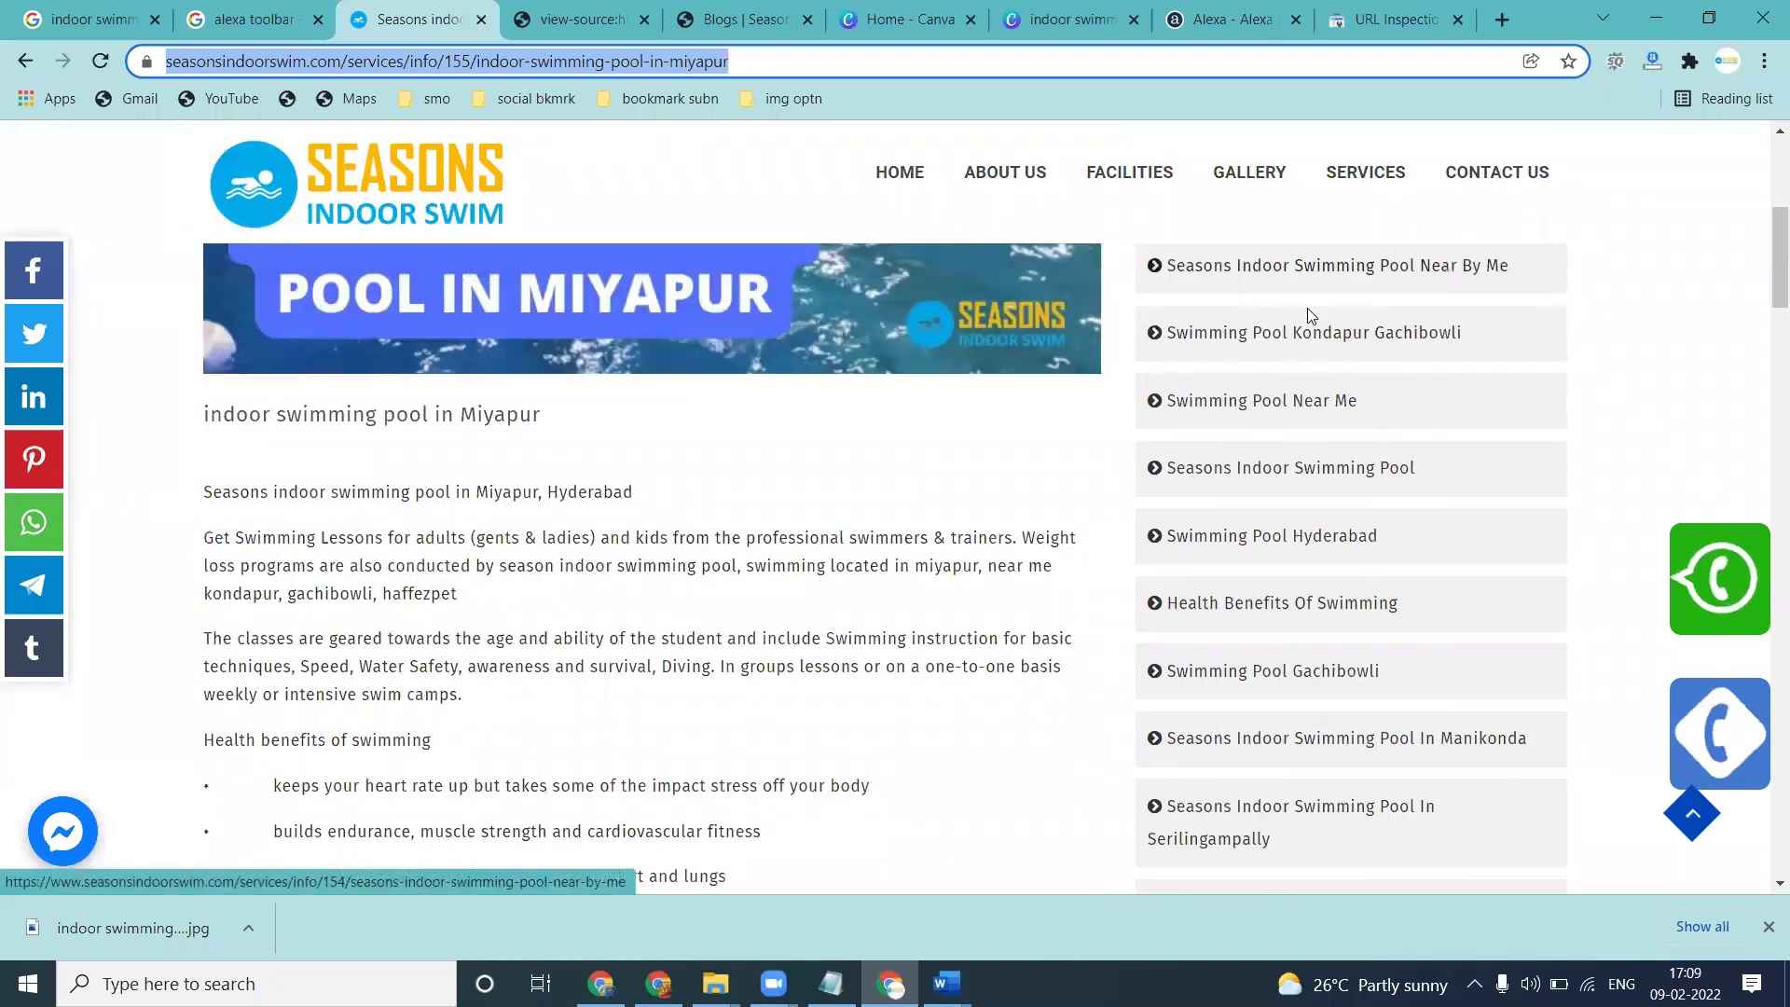
pyautogui.scroll(-3, 1322, 628)
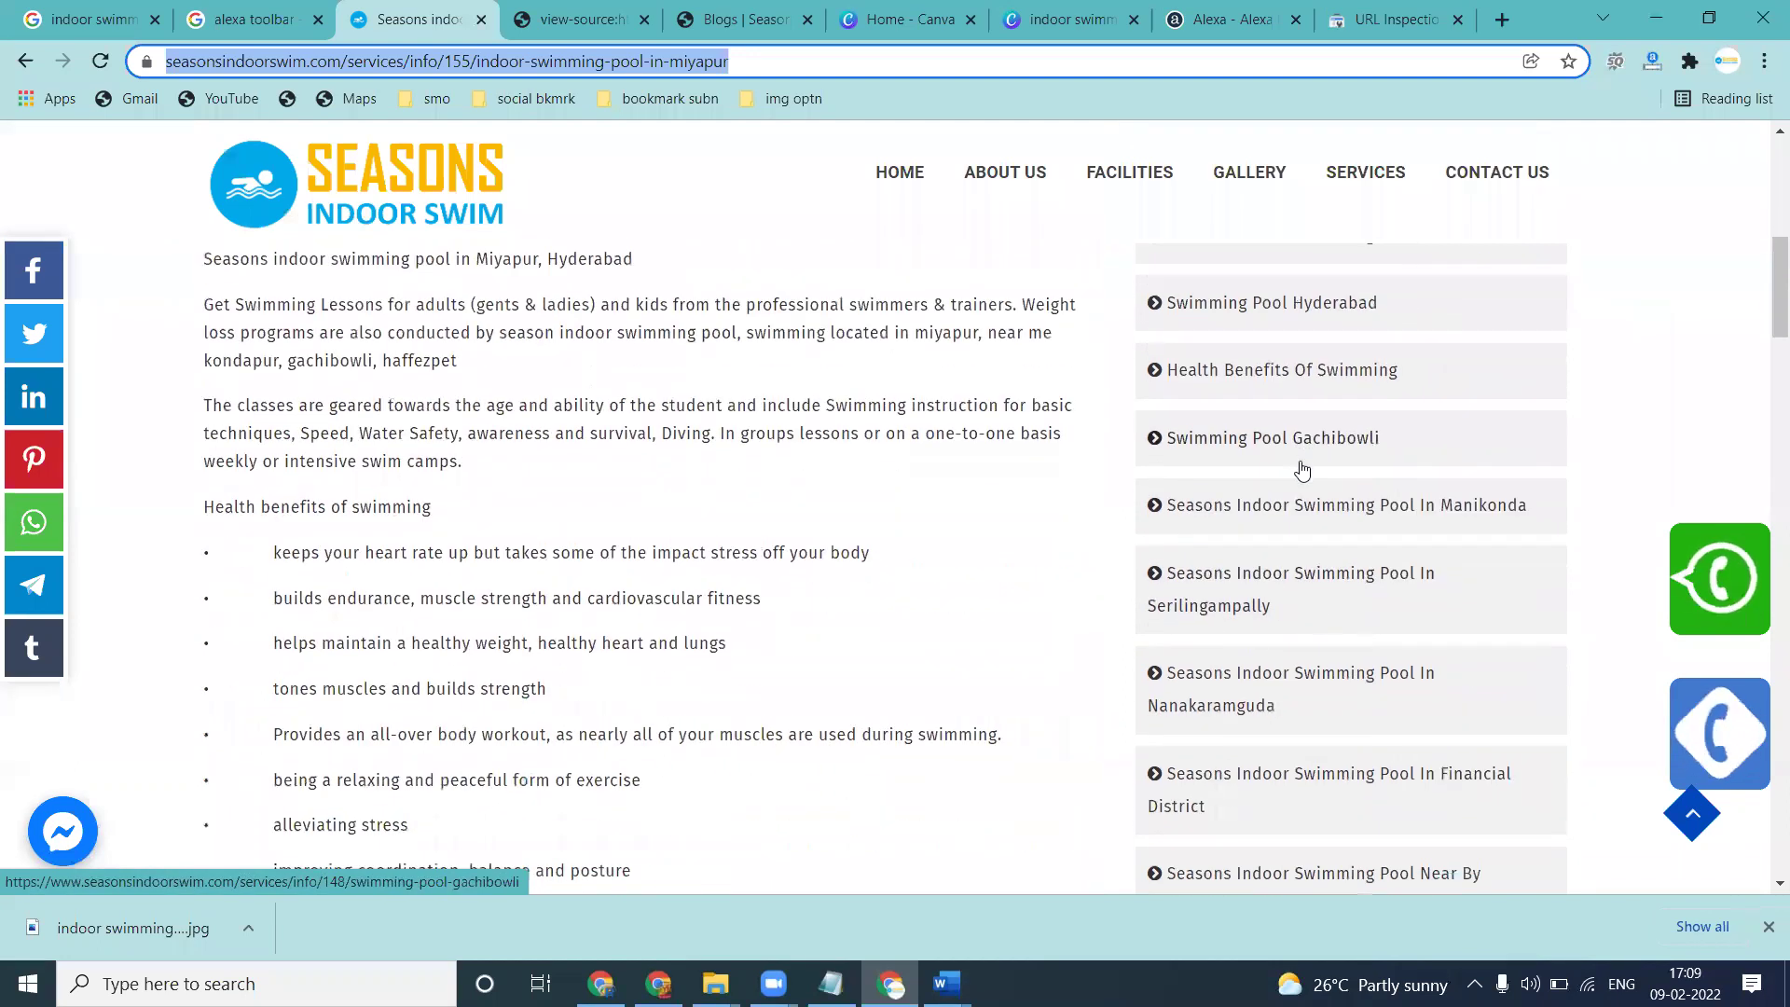
pyautogui.scroll(-6, 1301, 485)
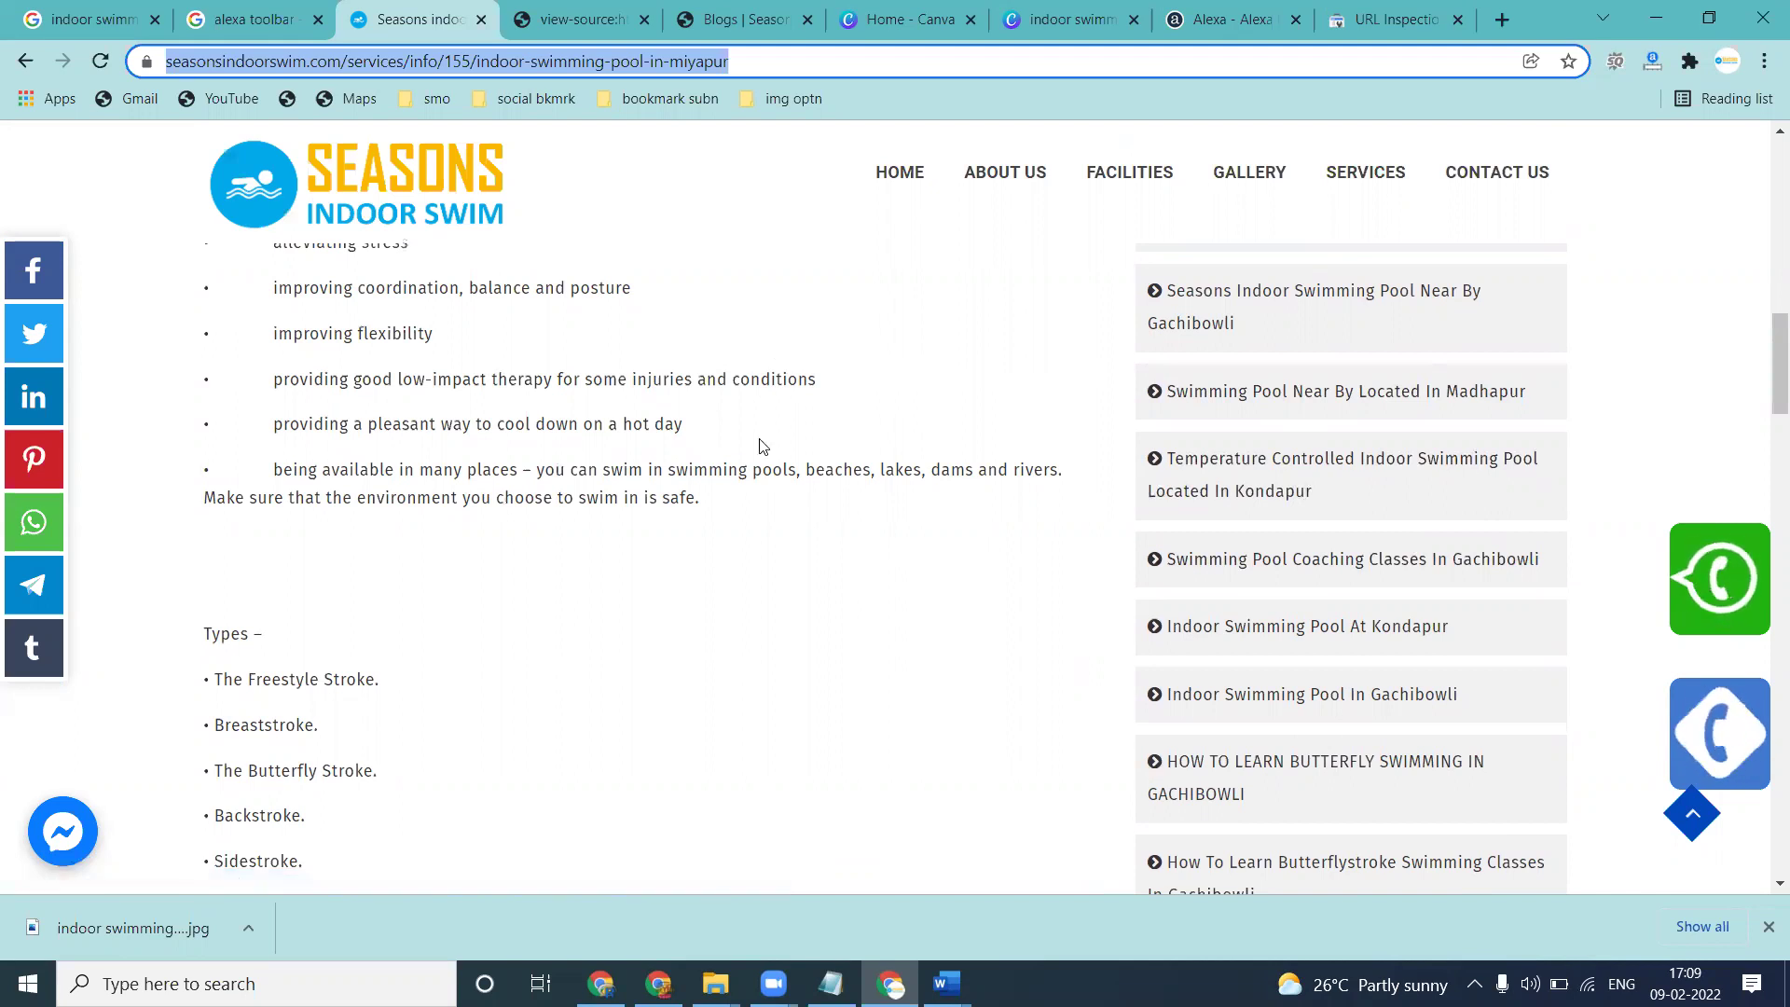
pyautogui.click(1400, 17)
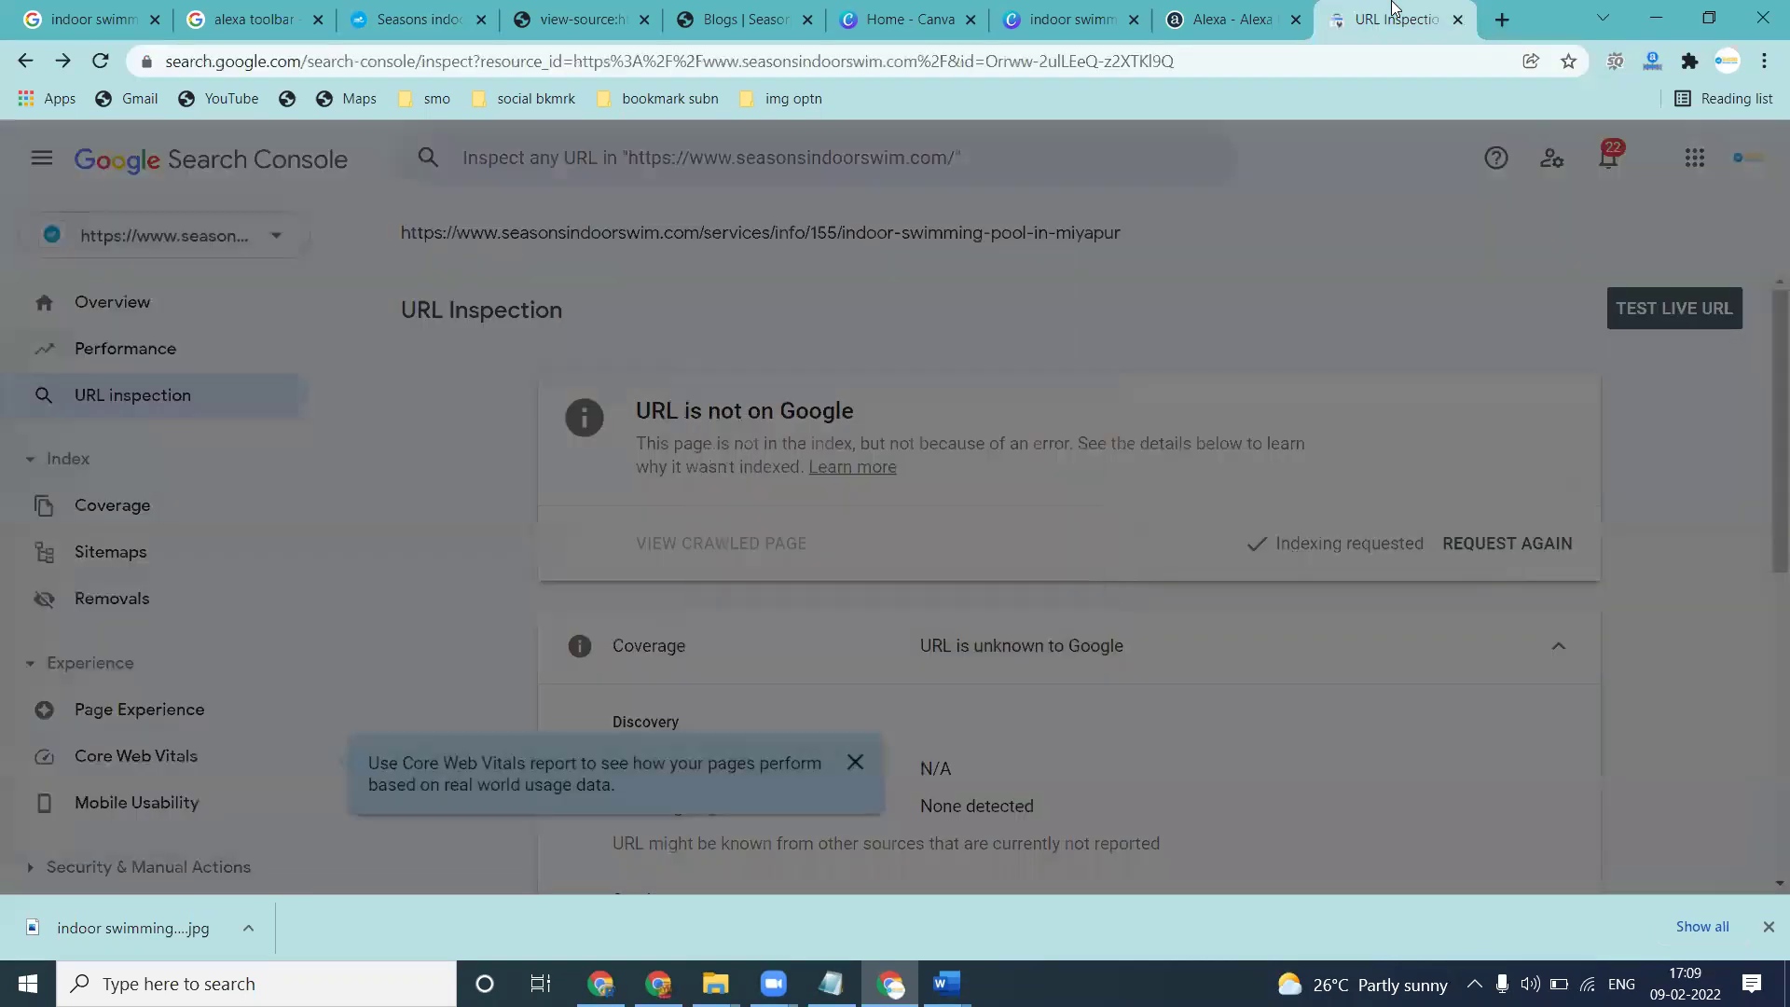
pyautogui.click(1214, 601)
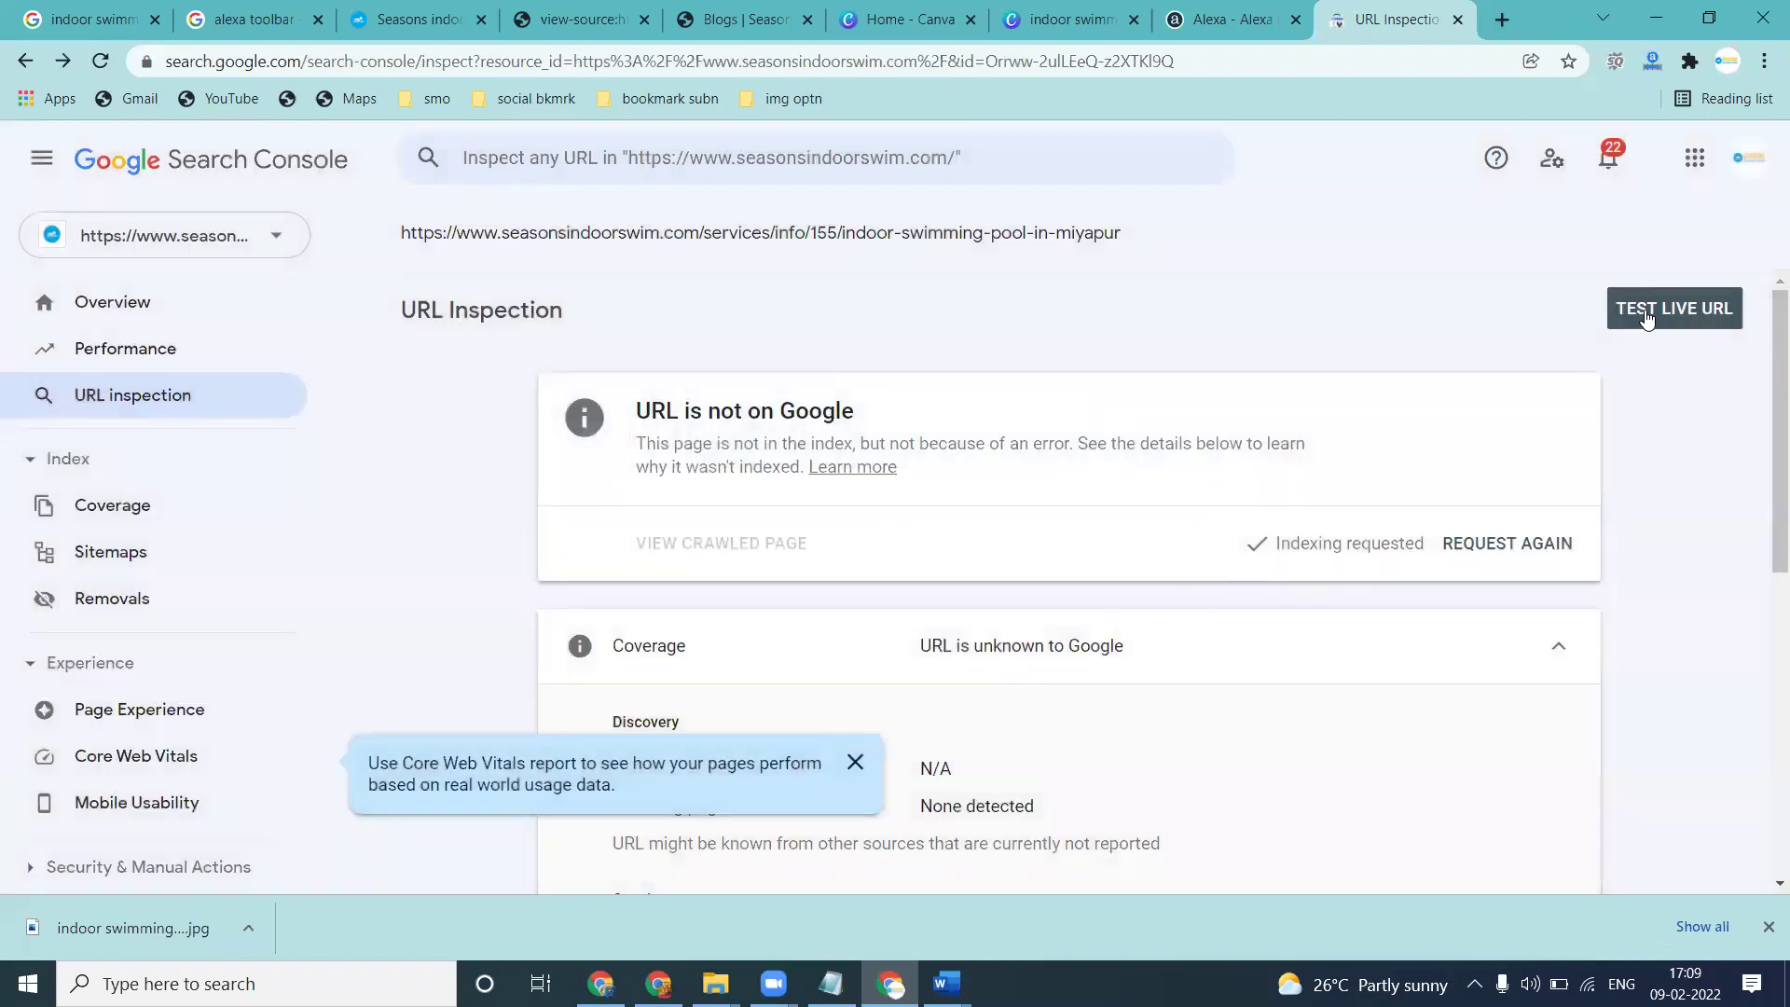
# Run a live URL test on the blog post in Search Console, reloading the post several times while it runs
pyautogui.click(1647, 318)
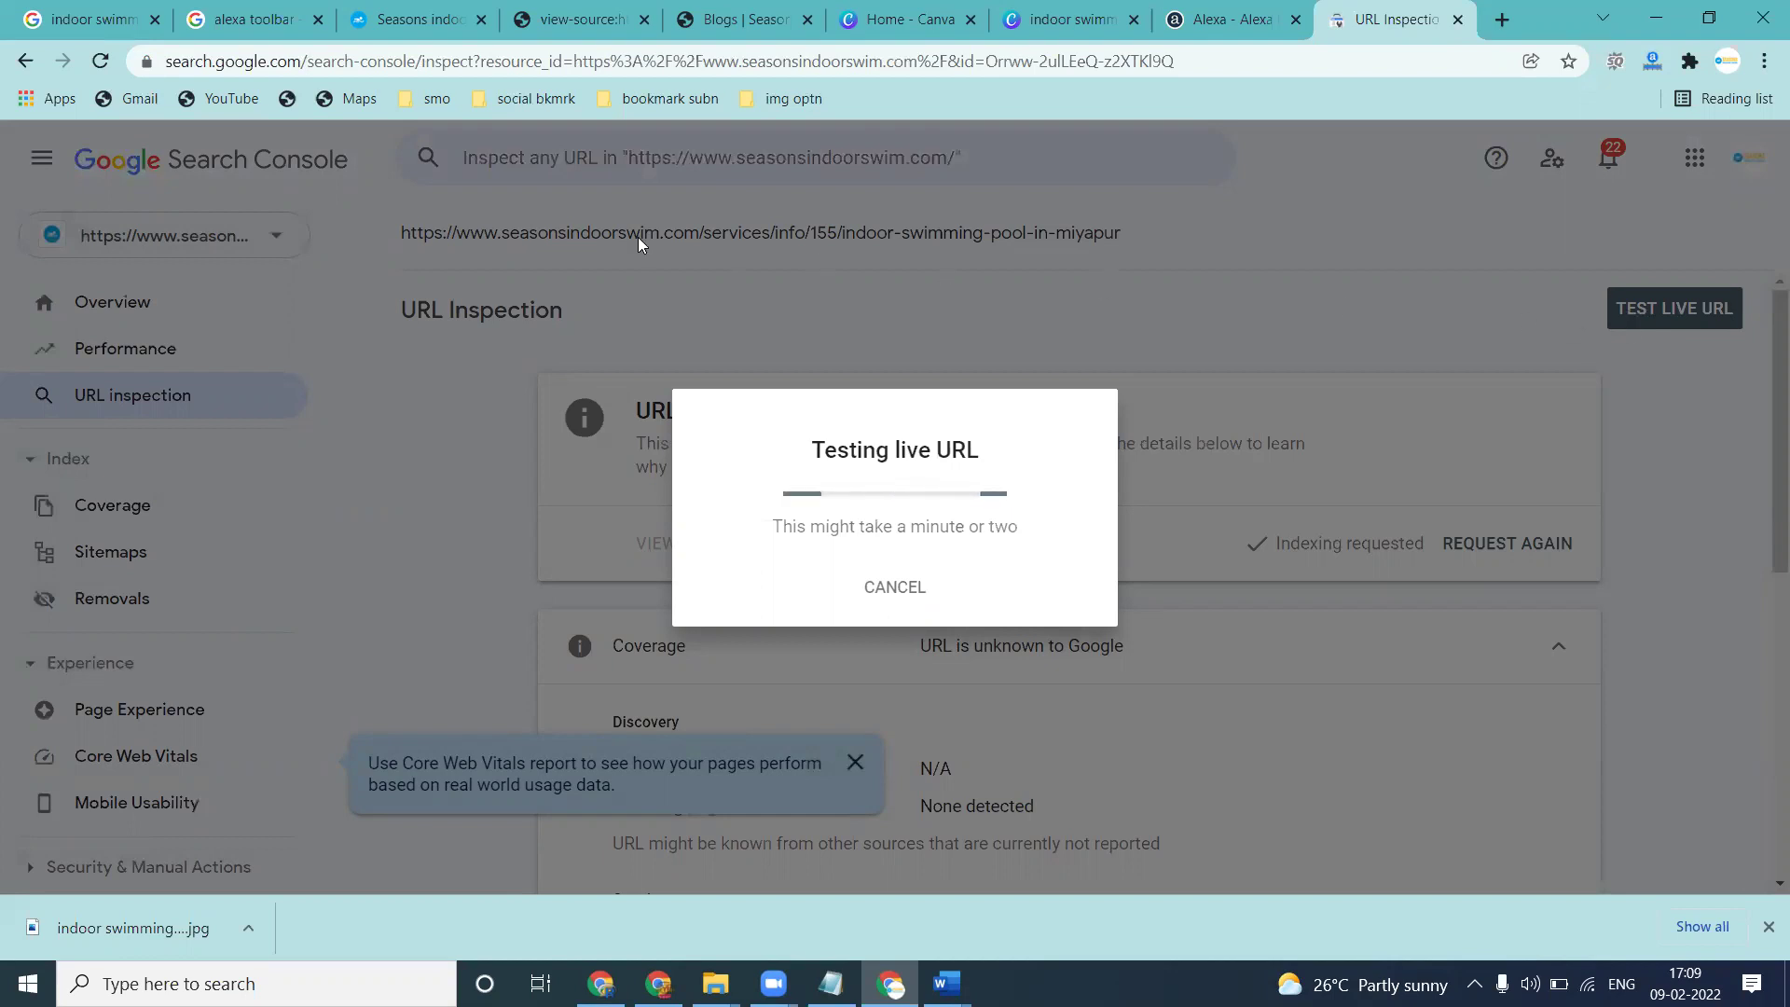
pyautogui.click(405, 7)
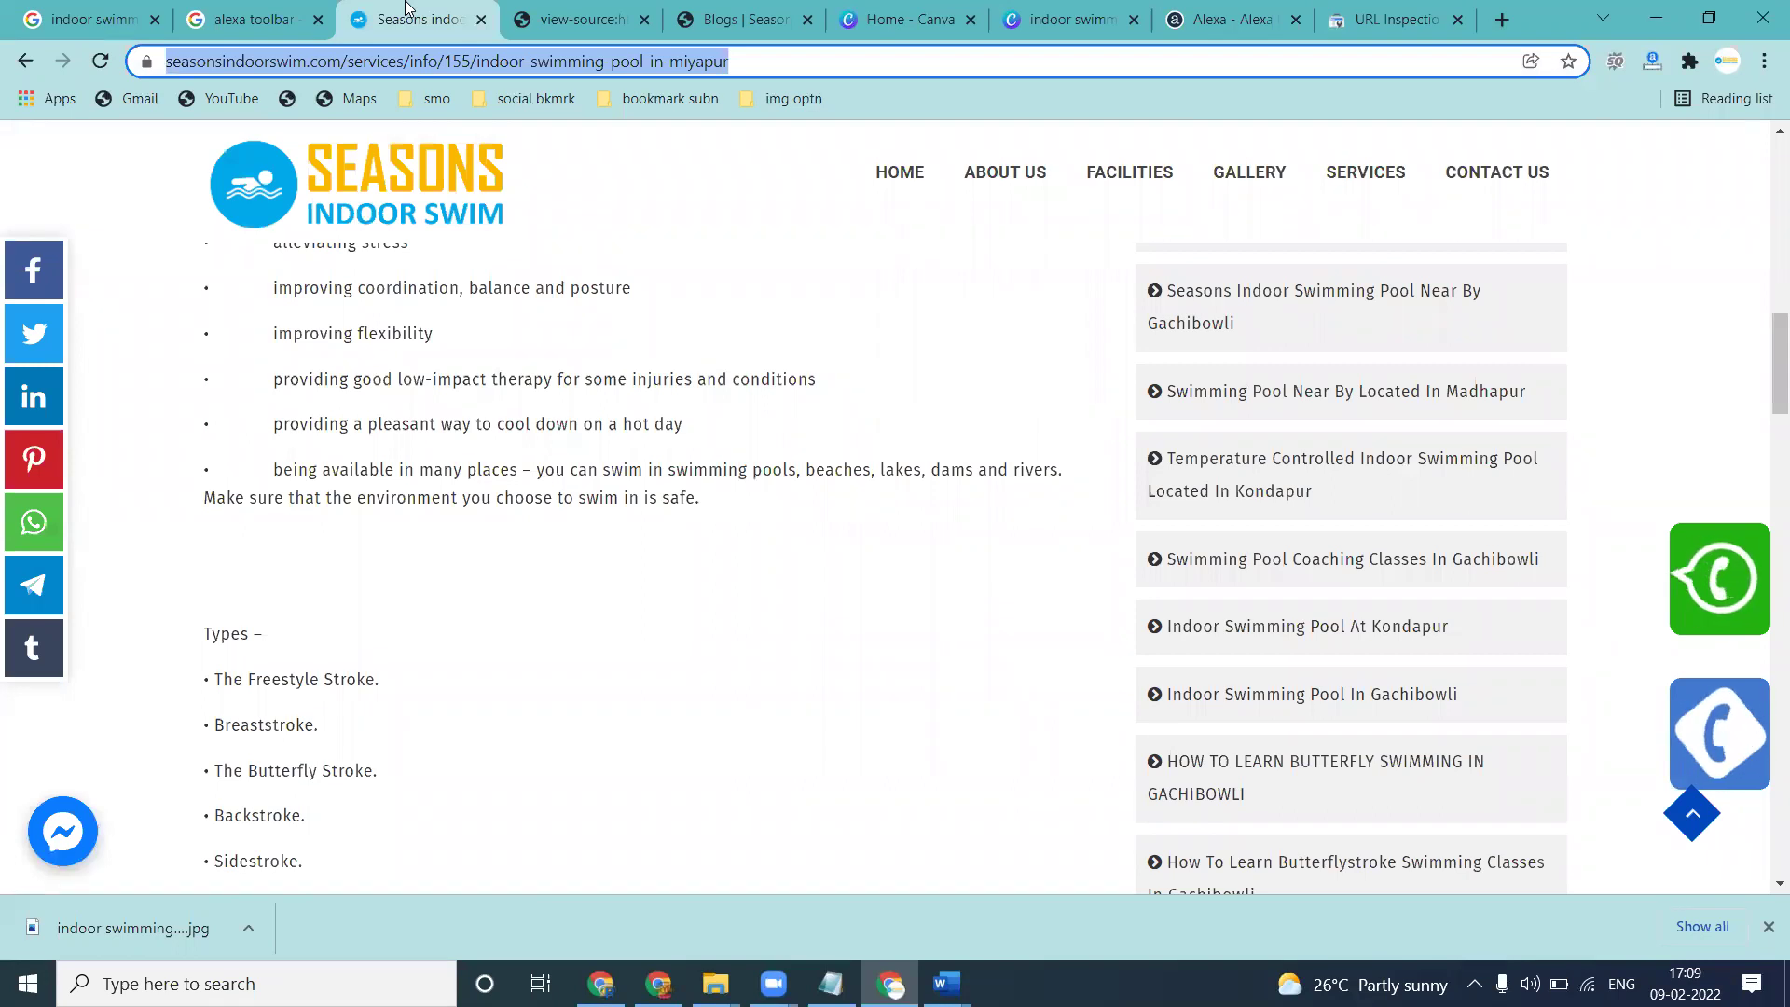
pyautogui.press('F5')
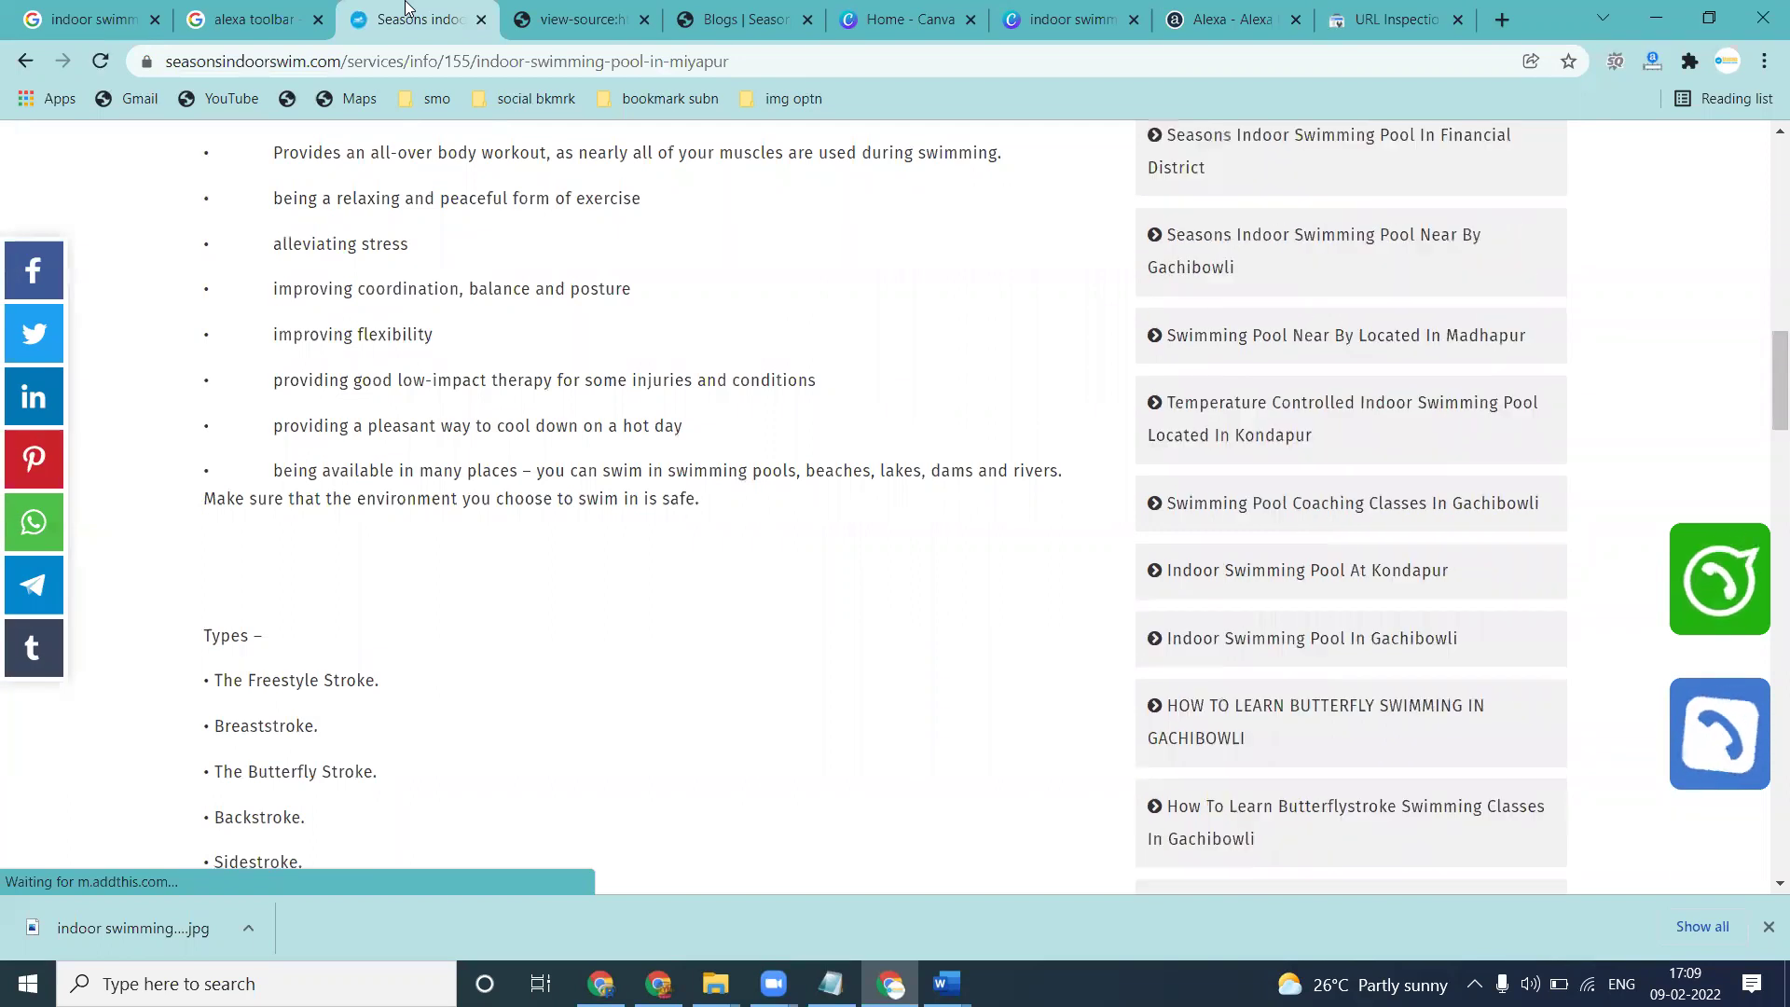
pyautogui.press('F5')
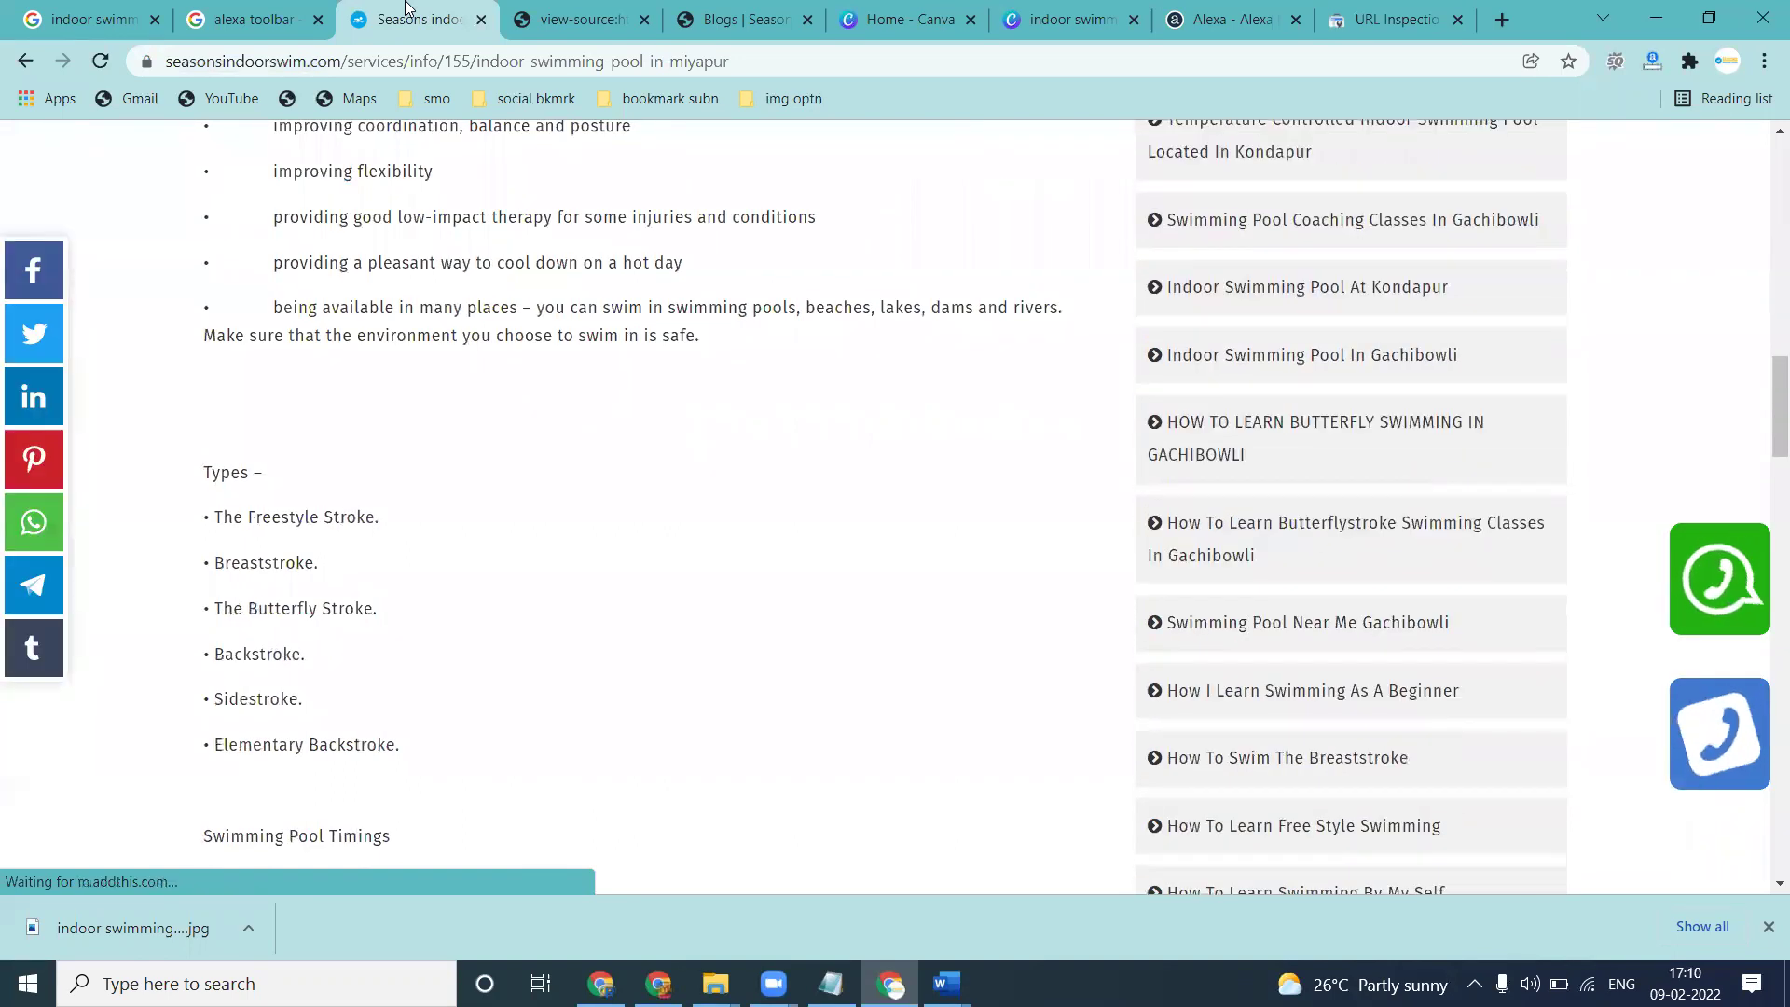
pyautogui.press('F5')
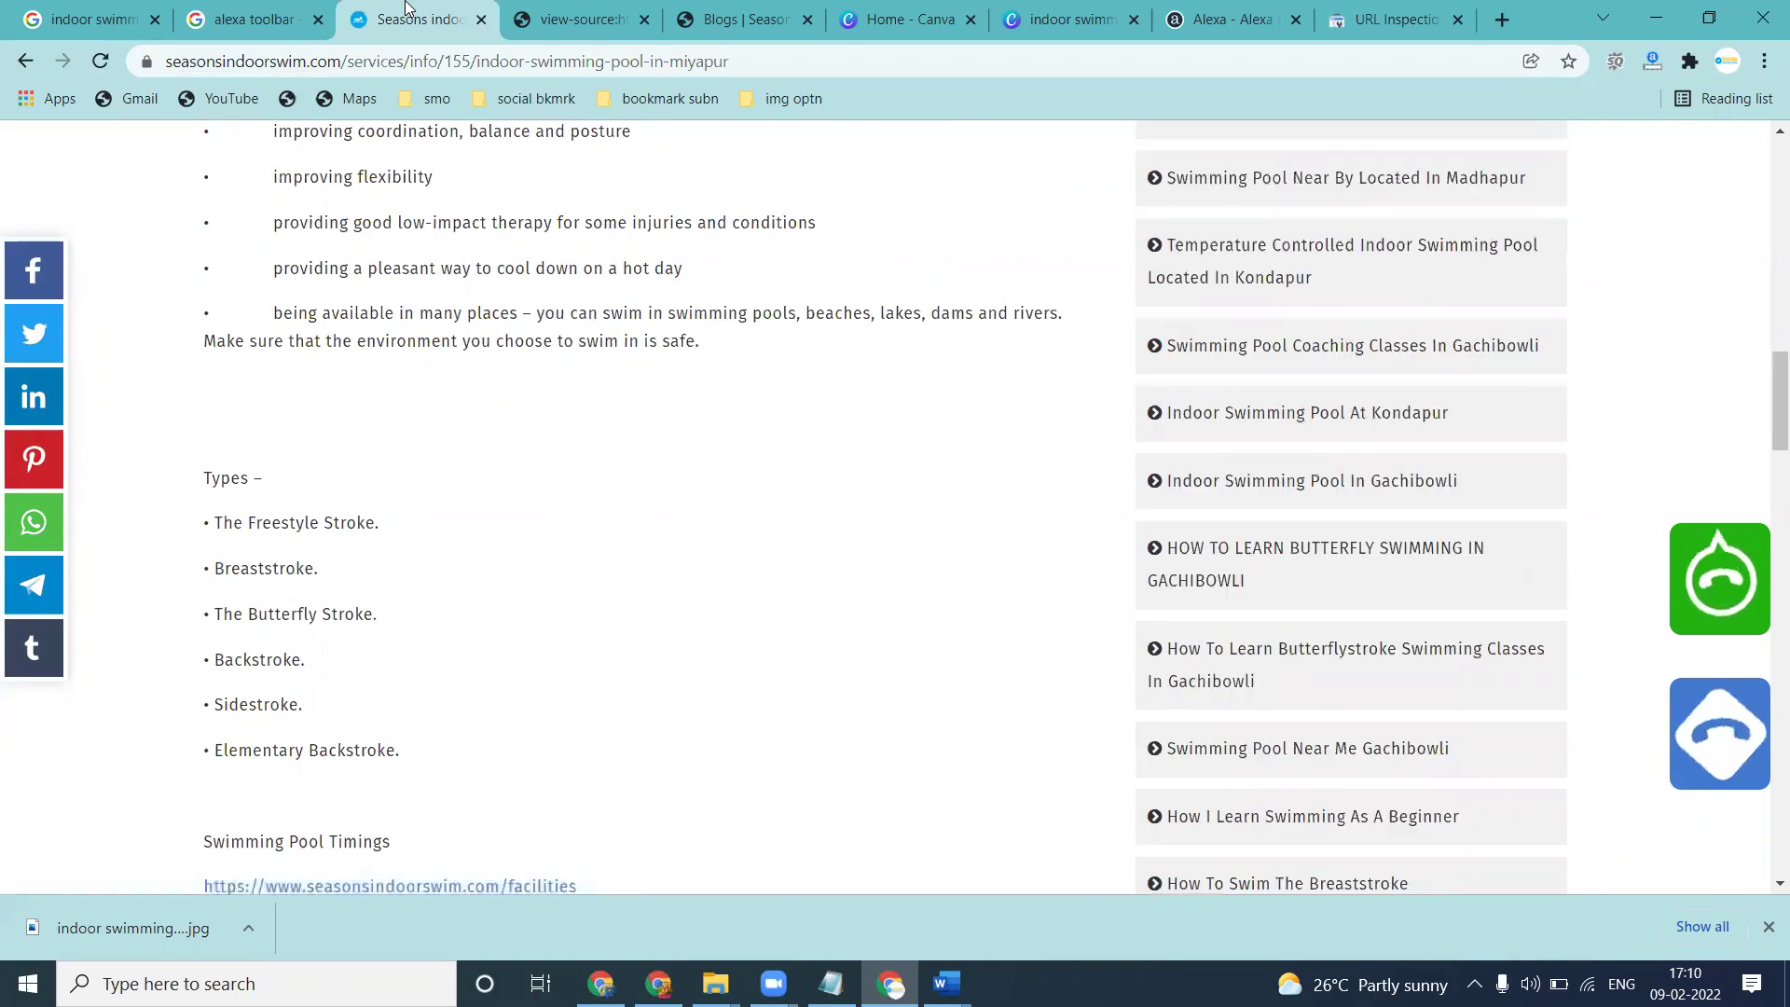
pyautogui.press('F5')
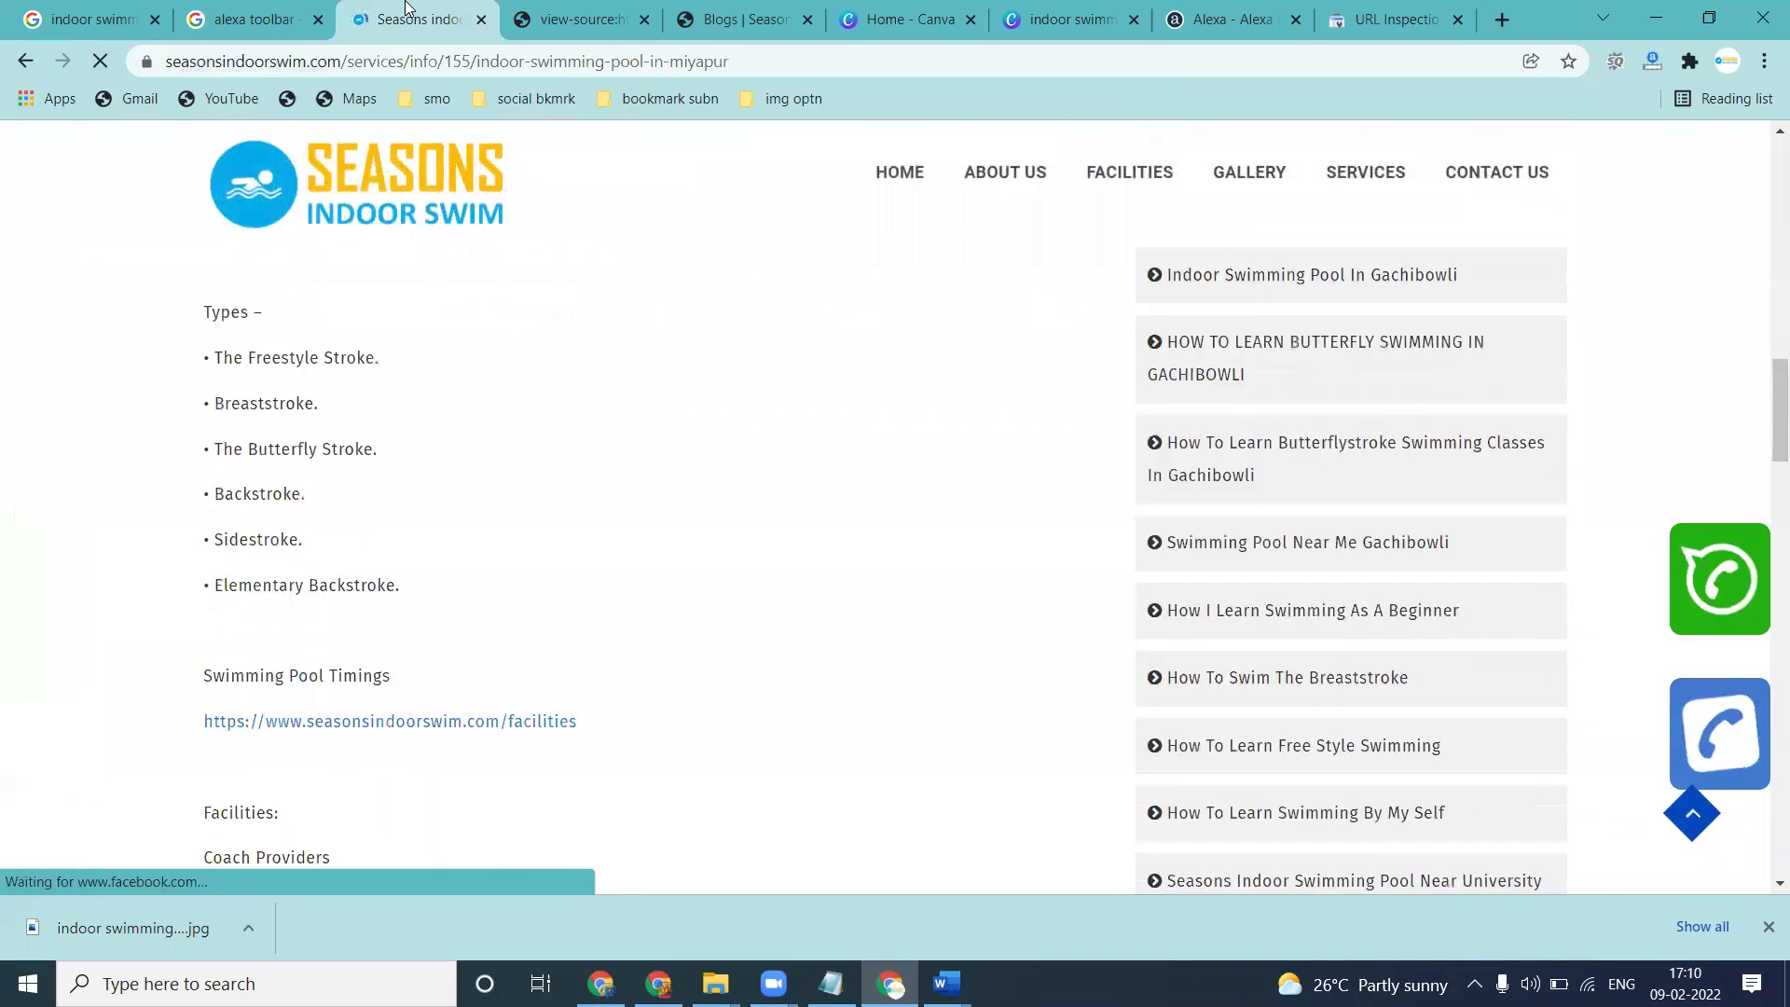
pyautogui.click(1357, 7)
pyautogui.scroll(-1, 824, 490)
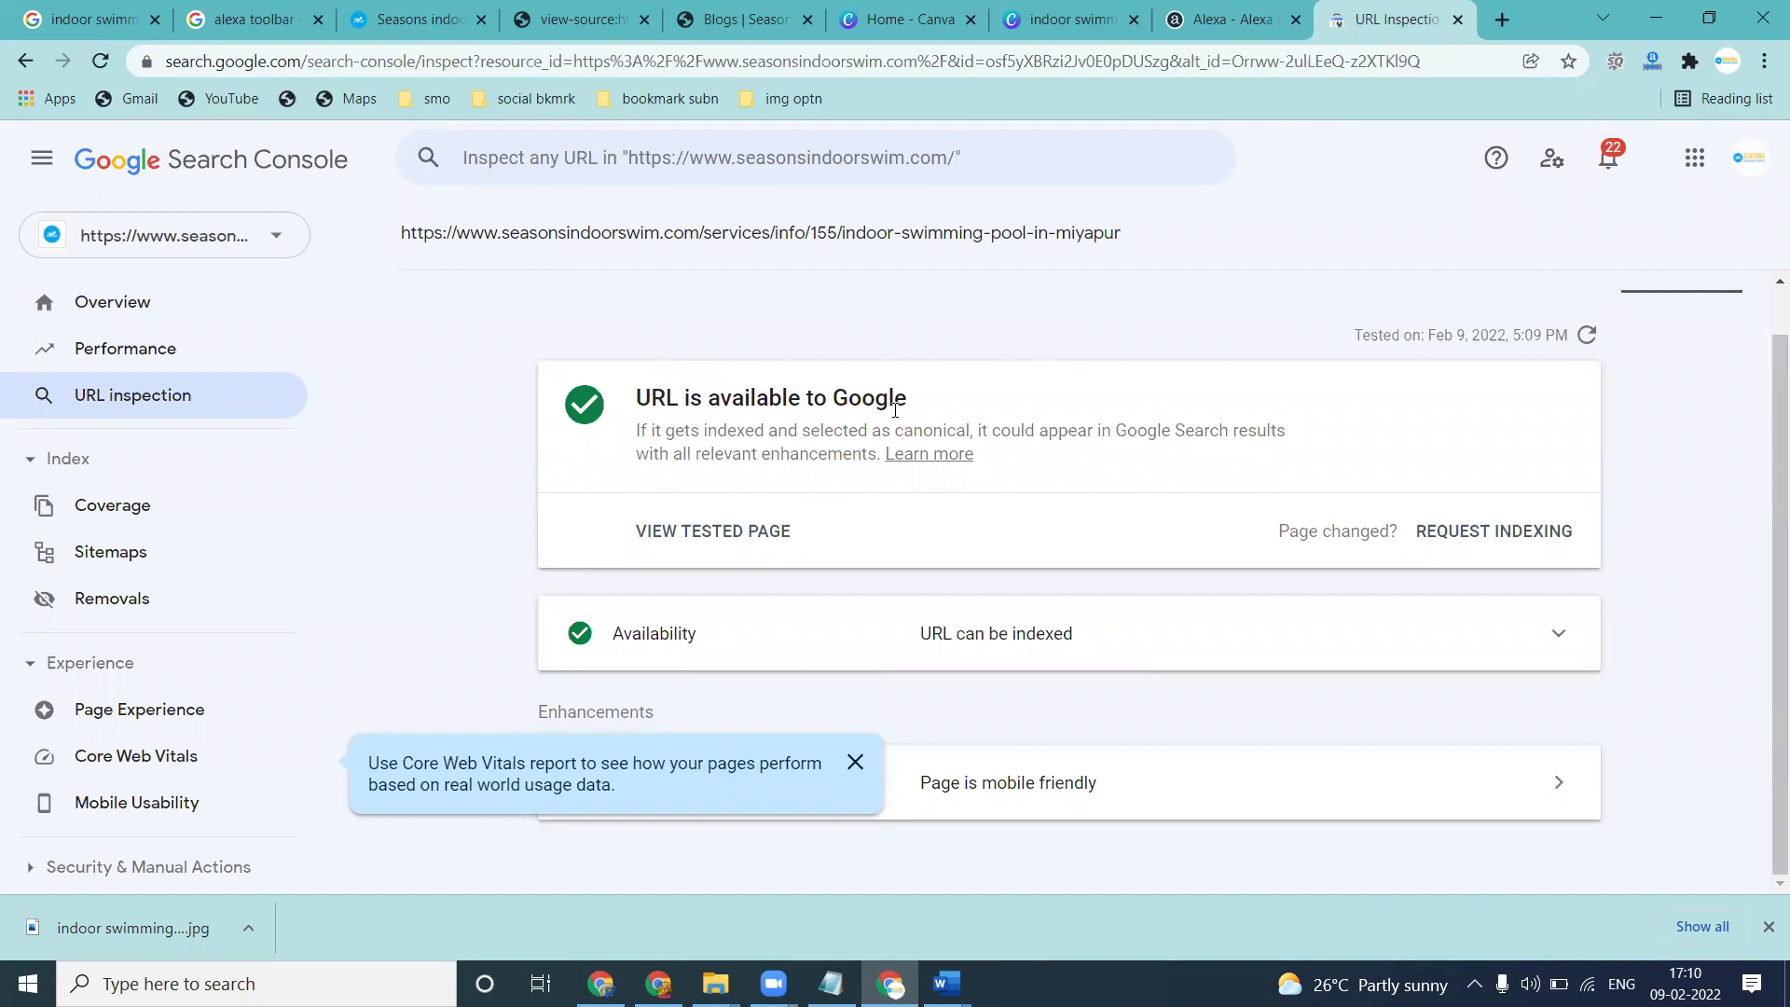
# Examine the availability and mobile usability details of the live test, then return to the URL inspection overview
pyautogui.click(855, 762)
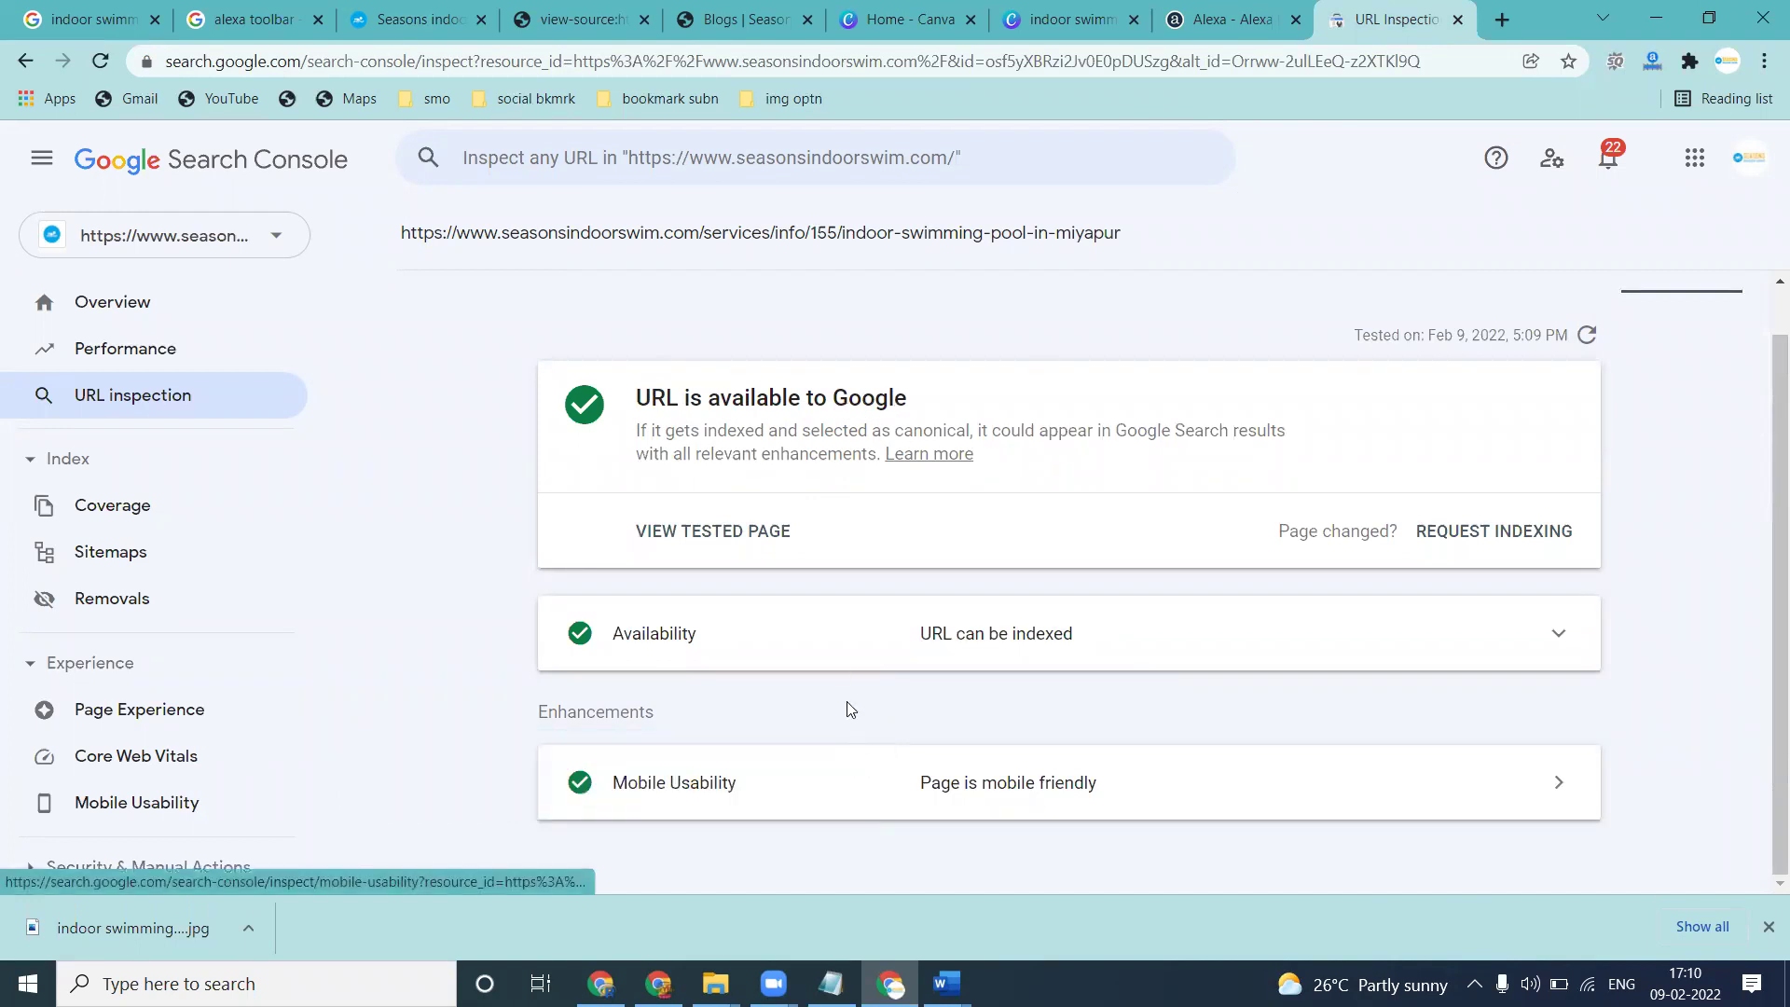
pyautogui.click(853, 642)
pyautogui.scroll(-5, 779, 571)
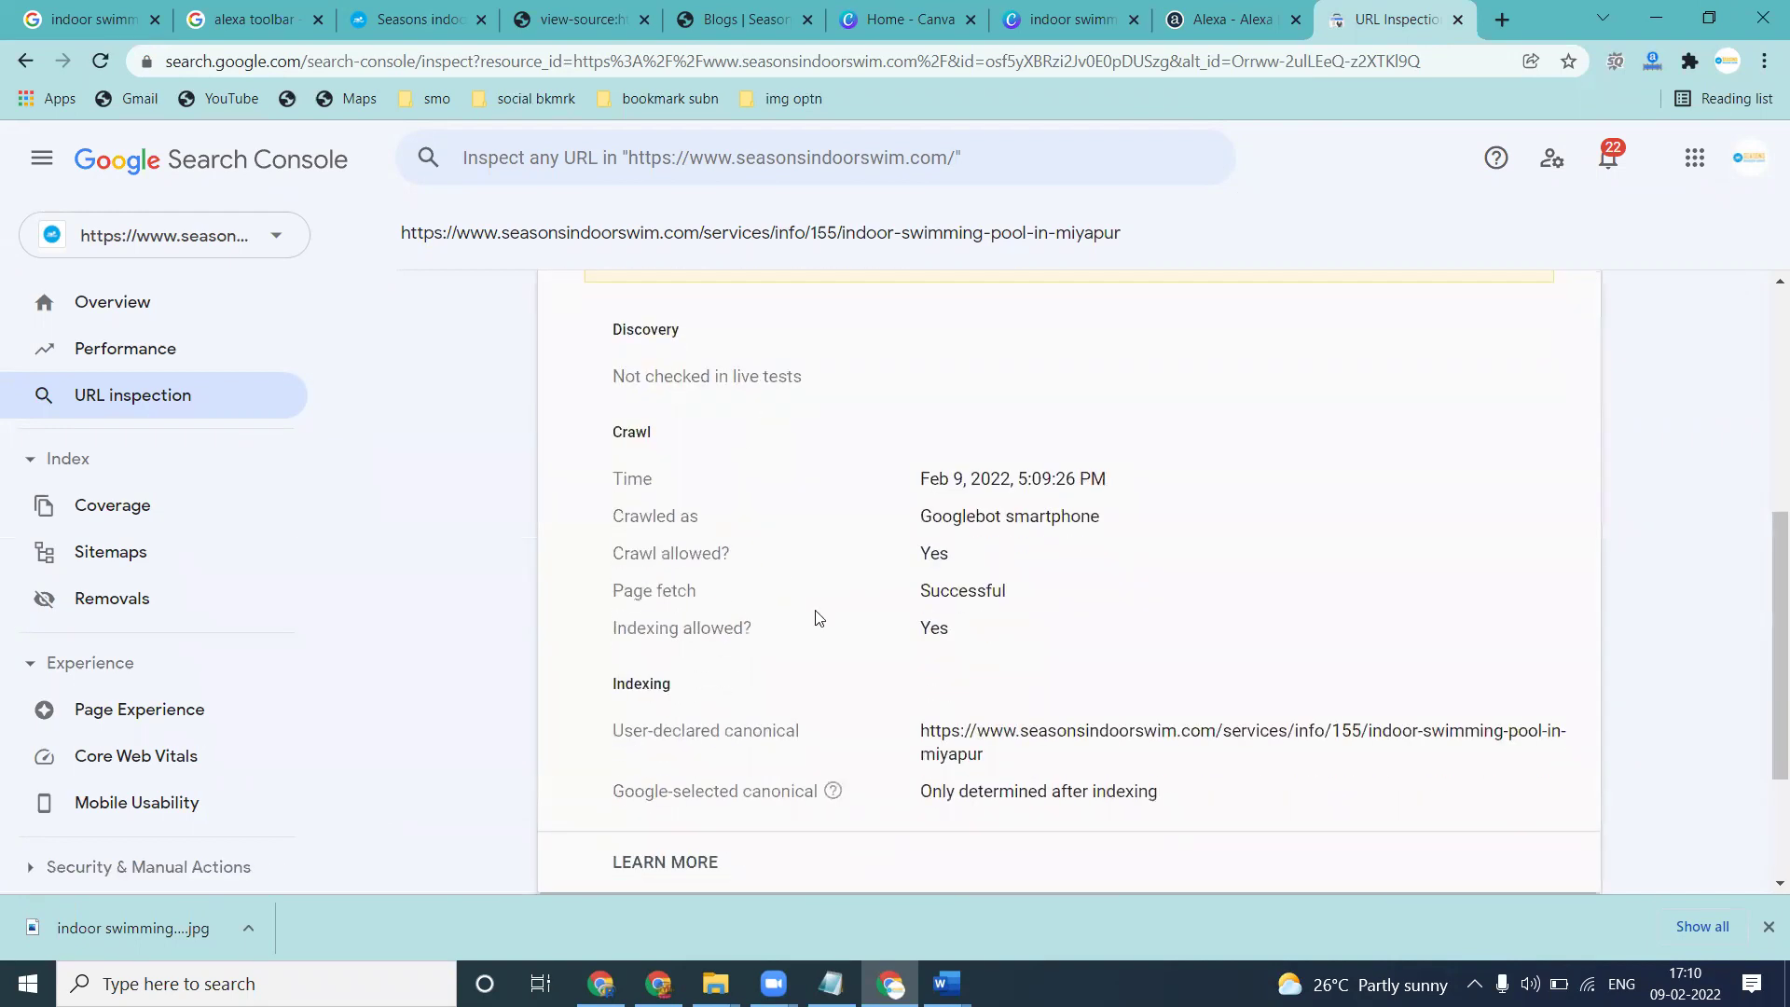
pyautogui.scroll(-2, 827, 616)
pyautogui.click(947, 783)
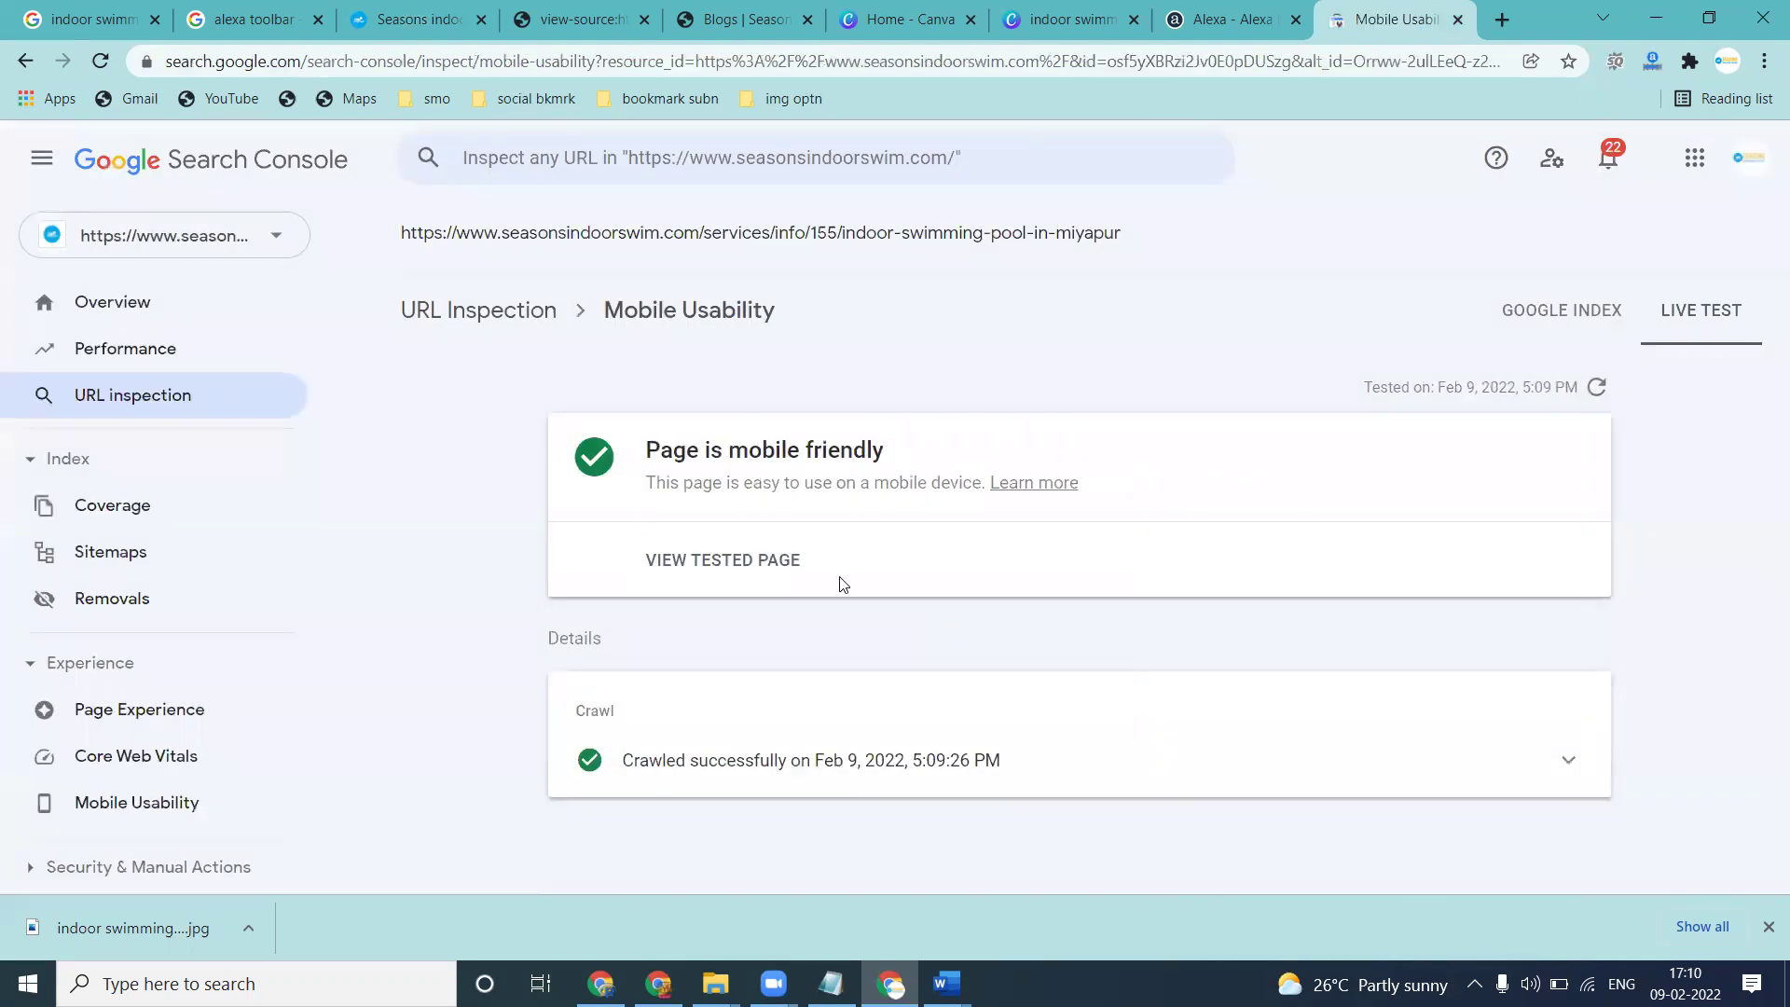
pyautogui.click(536, 318)
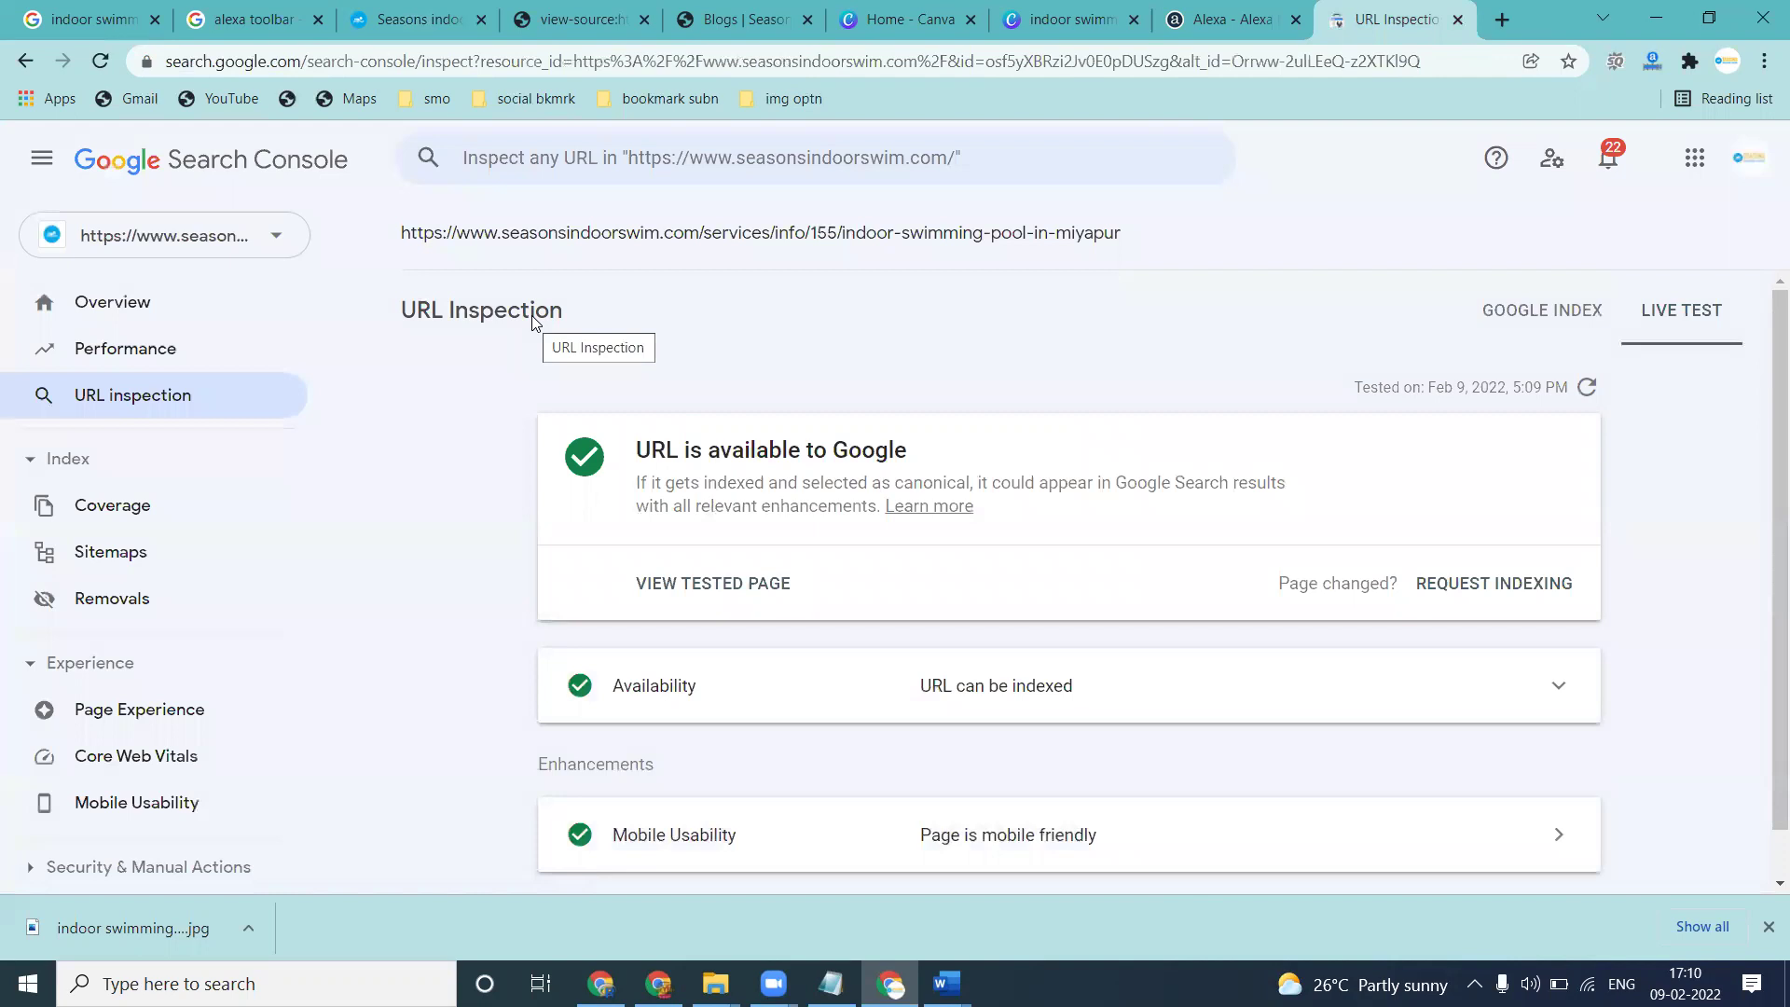
# Revisit the published blog post, then switch to the other browser window's digital marketing YouTube channel page
pyautogui.click(401, 13)
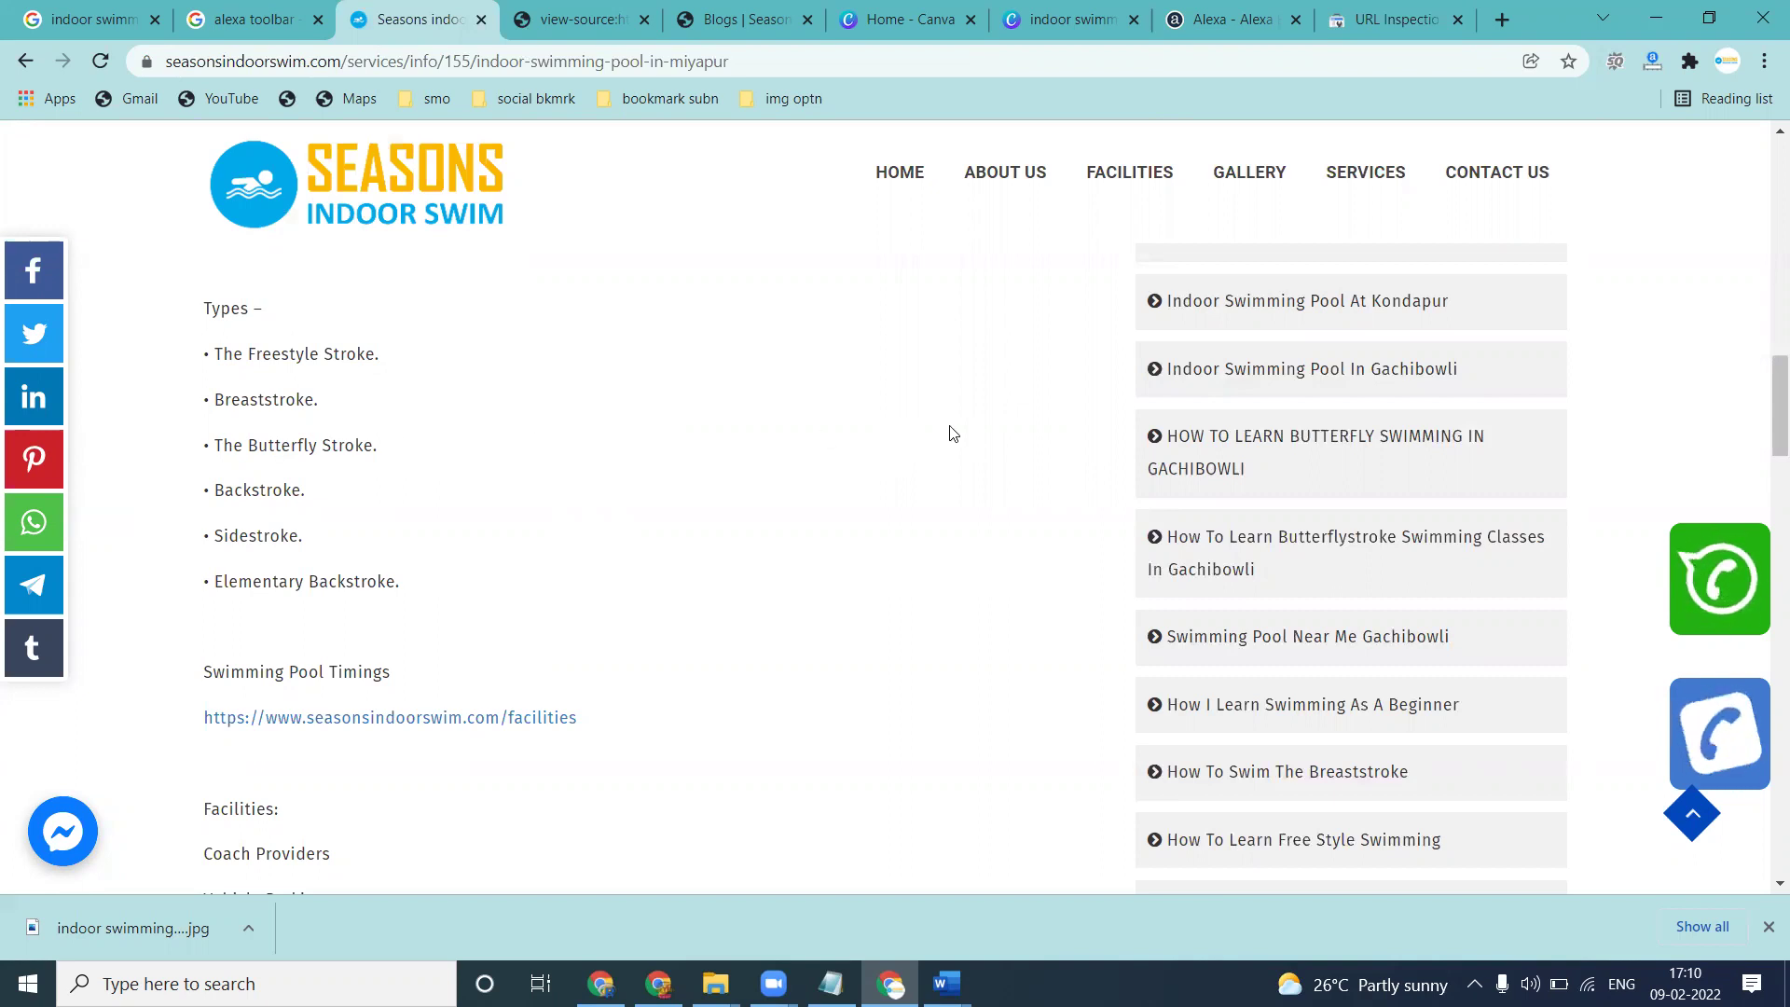
pyautogui.click(601, 984)
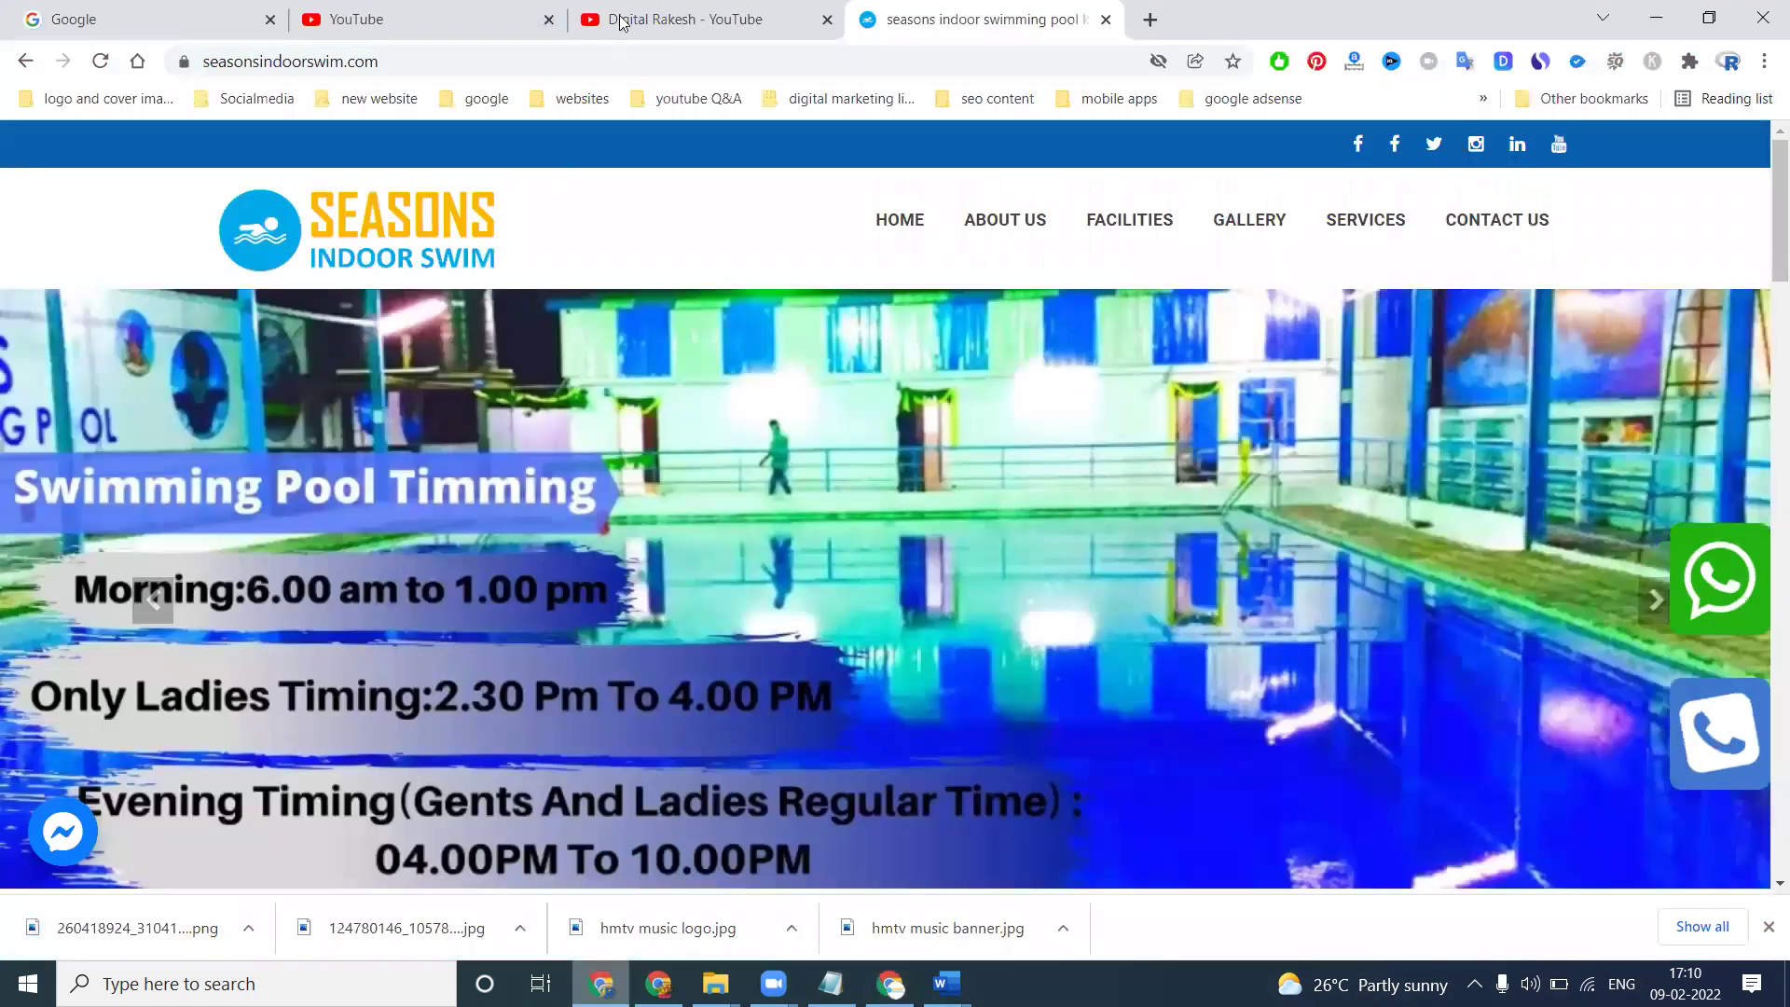
pyautogui.click(620, 19)
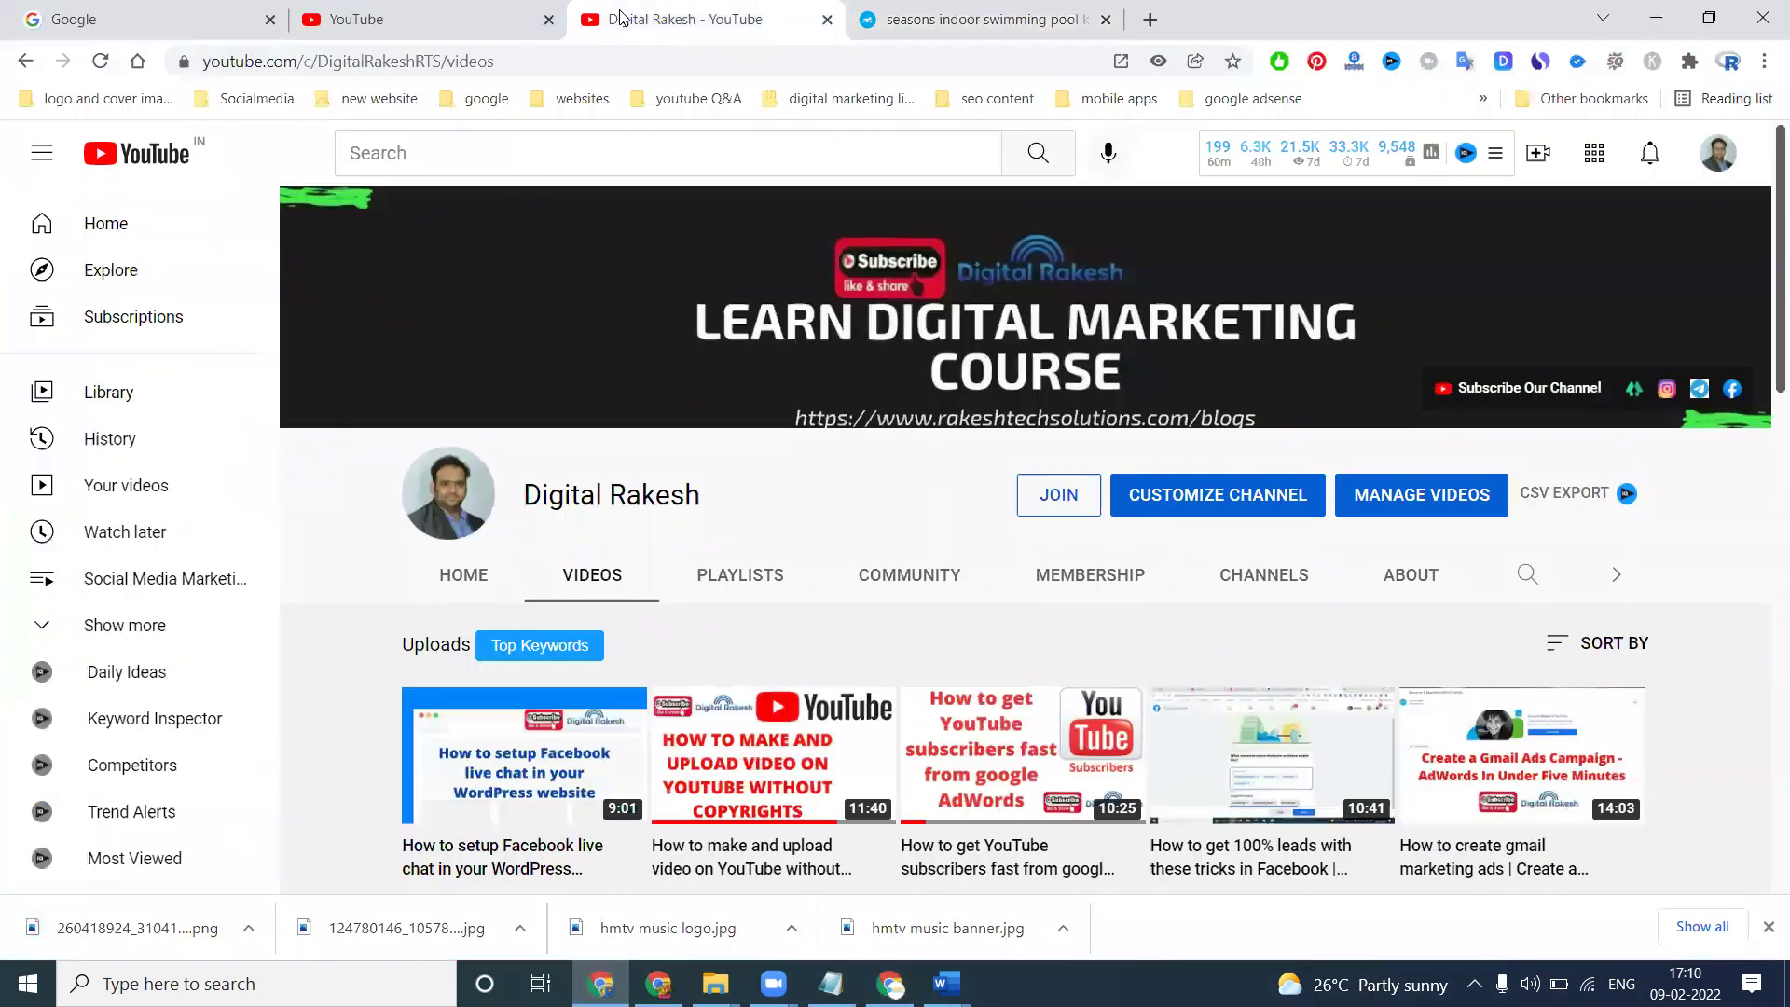